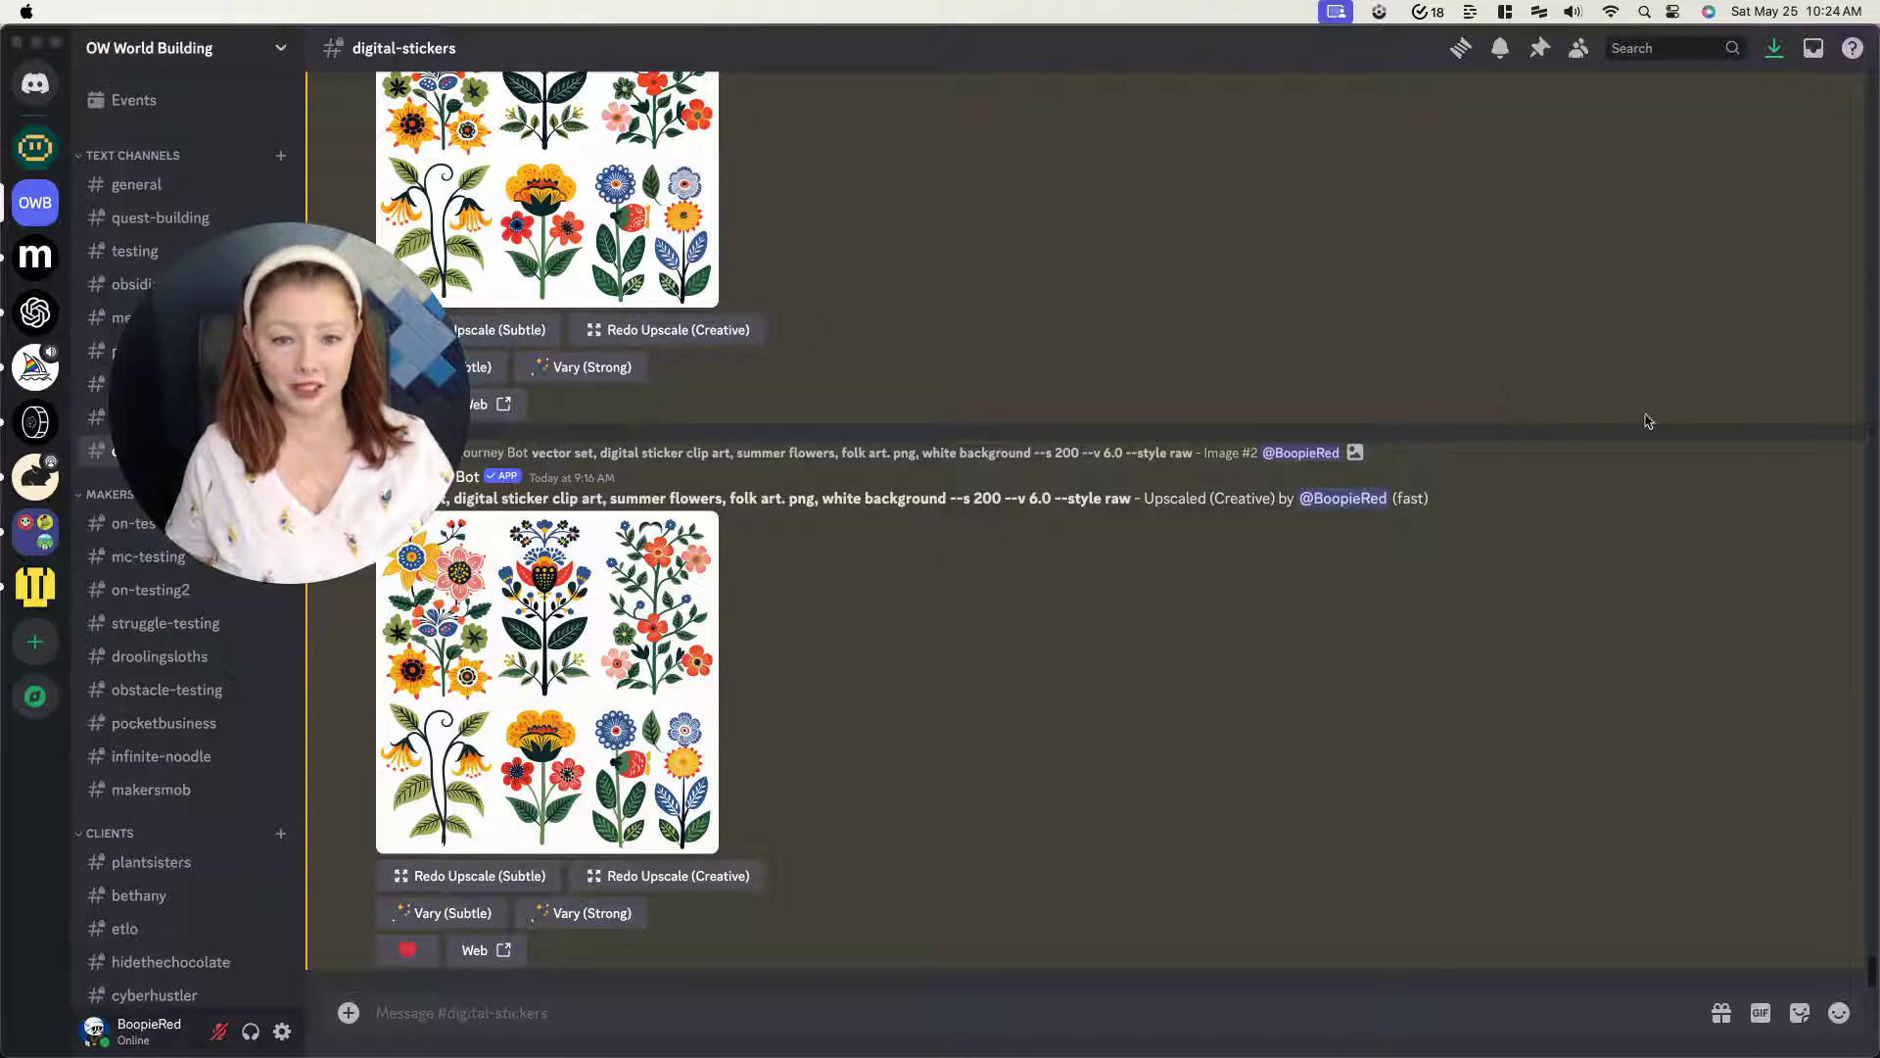
- Run and confirm /imagine for a summer flowers digital sticker vector set in ten styles, fauvism through folk art, white background, --s 200 --v 6.0 --style raw
left_click(1085, 1006)
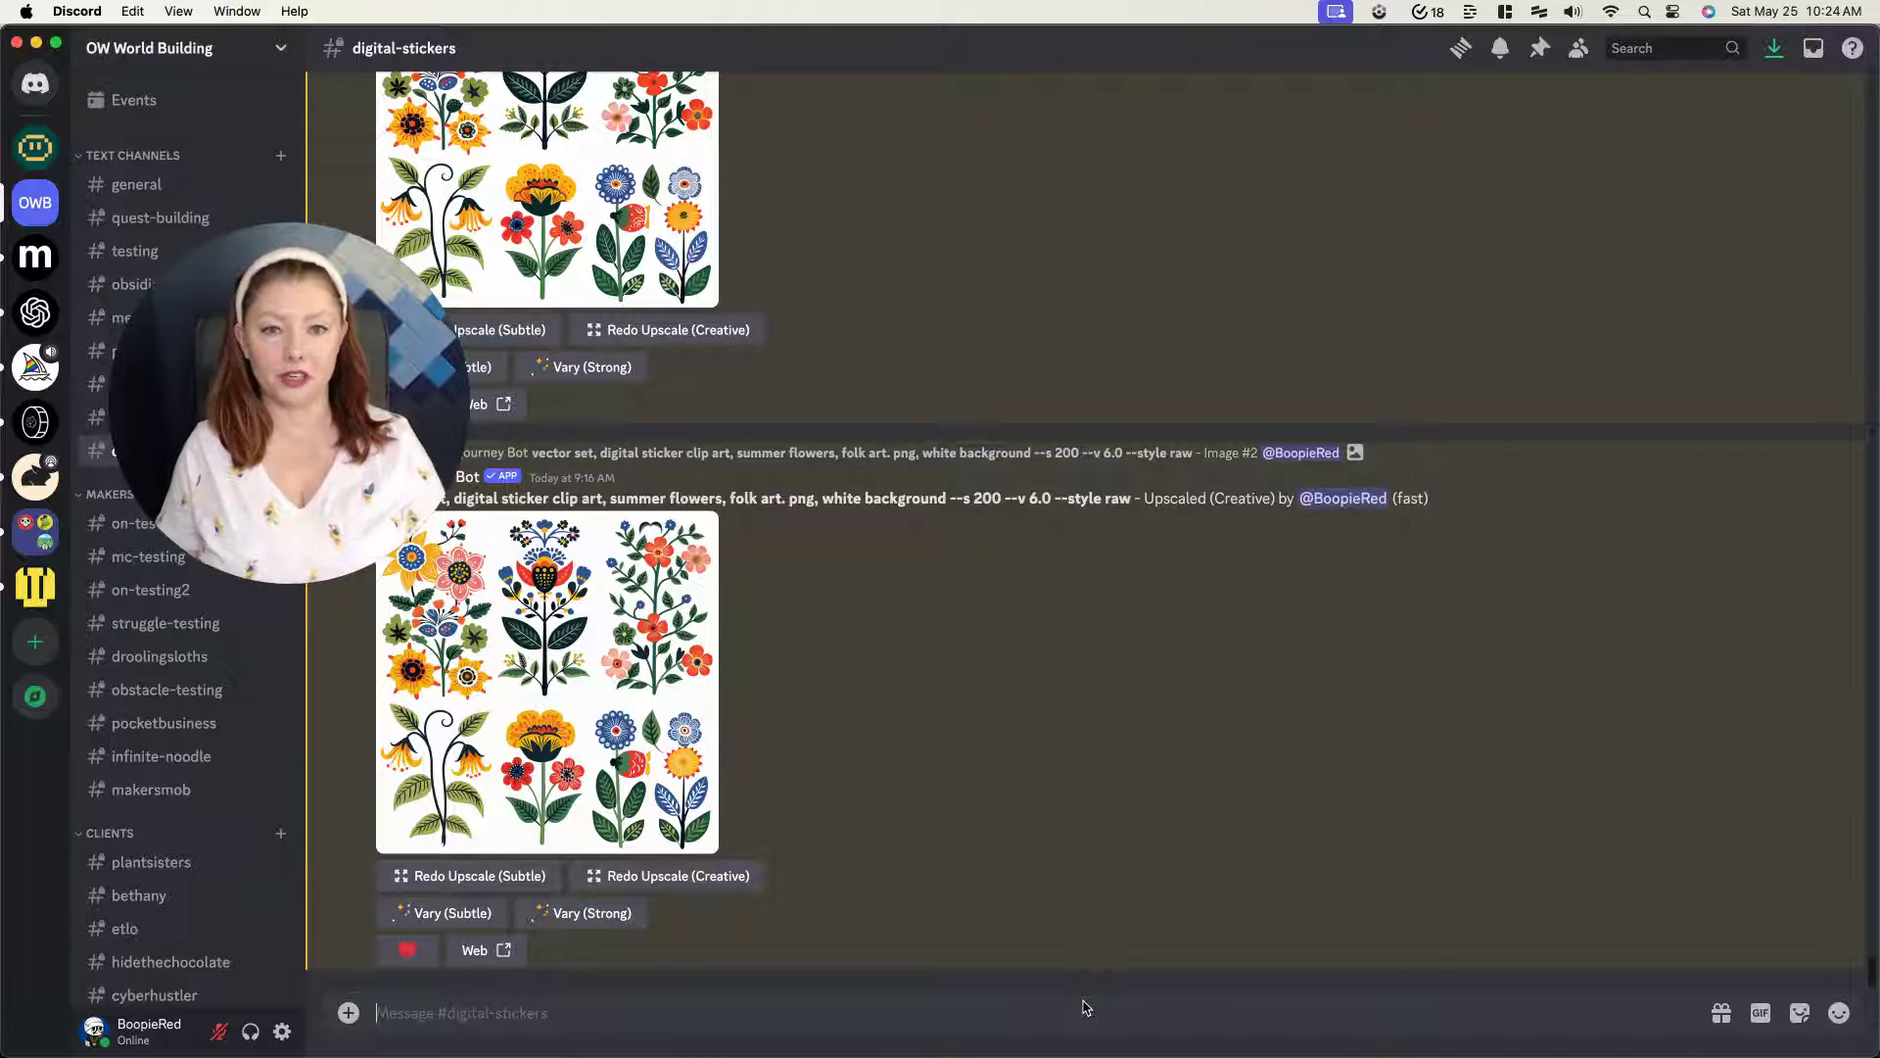
type("/imagine")
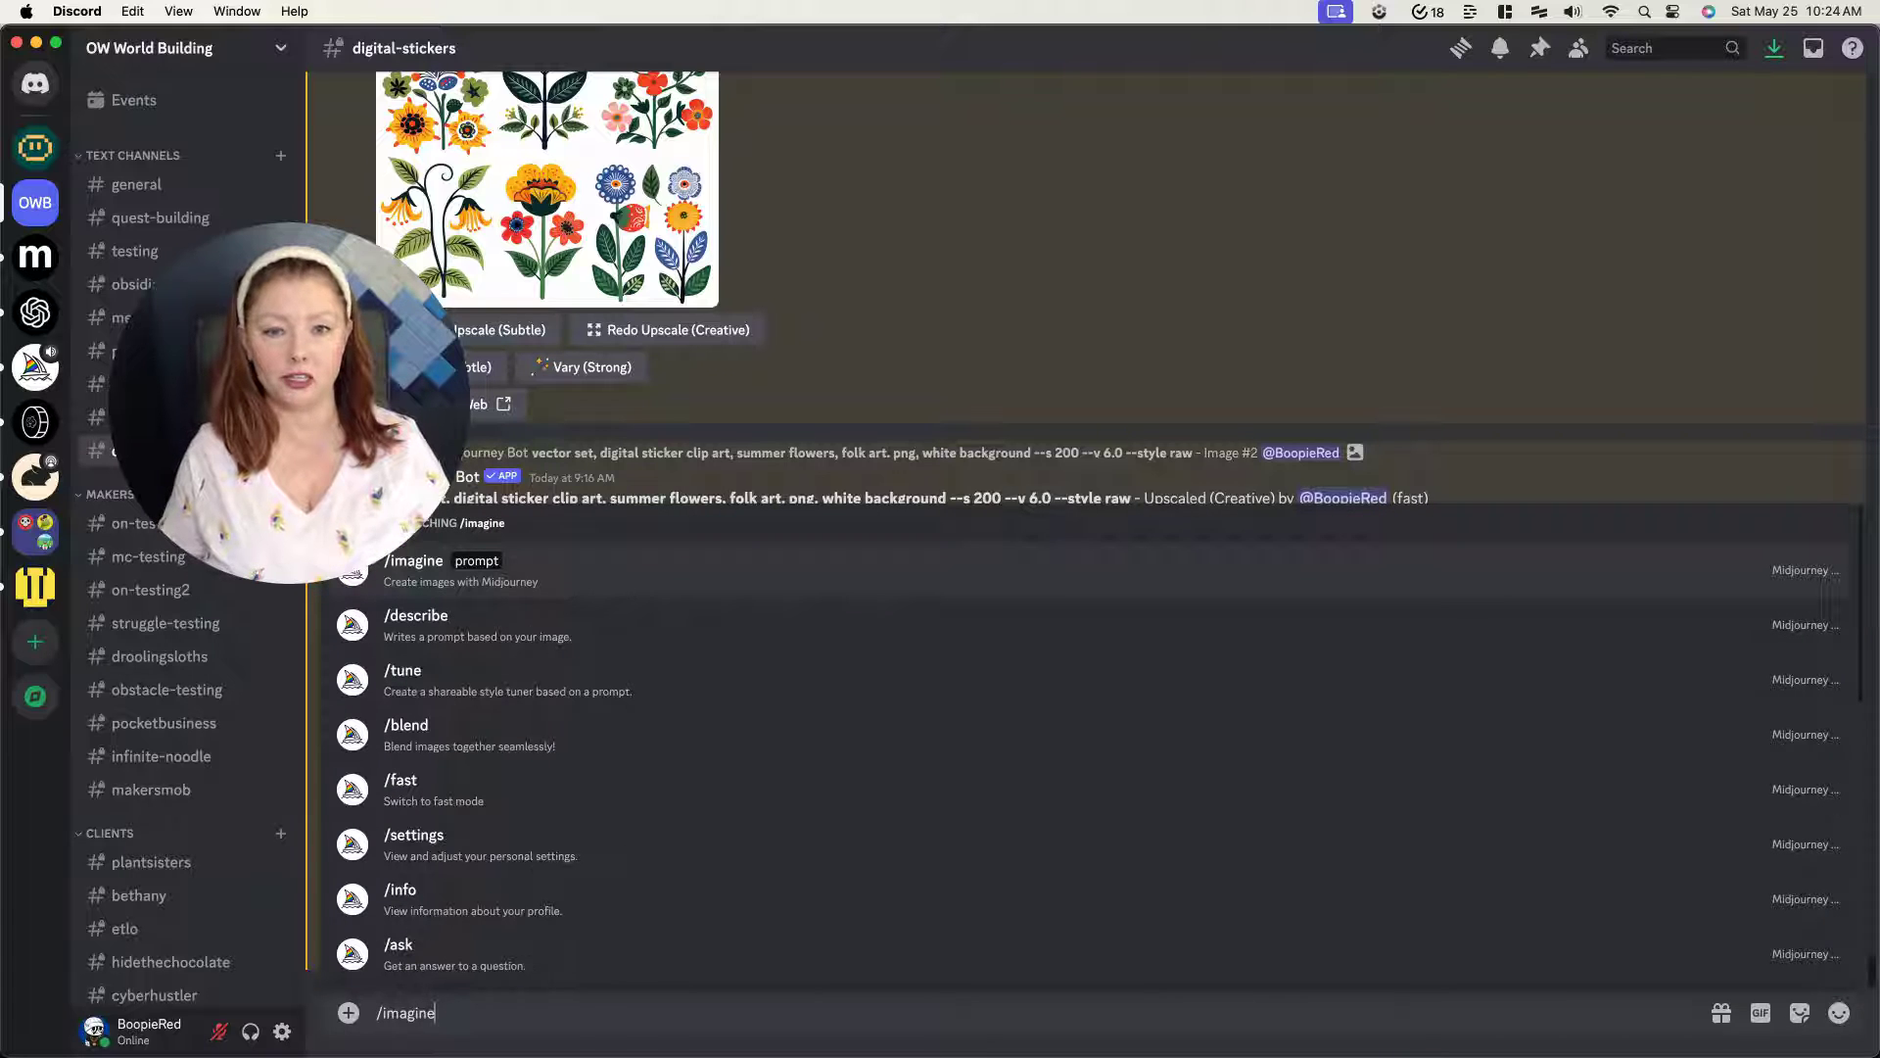
key("Return")
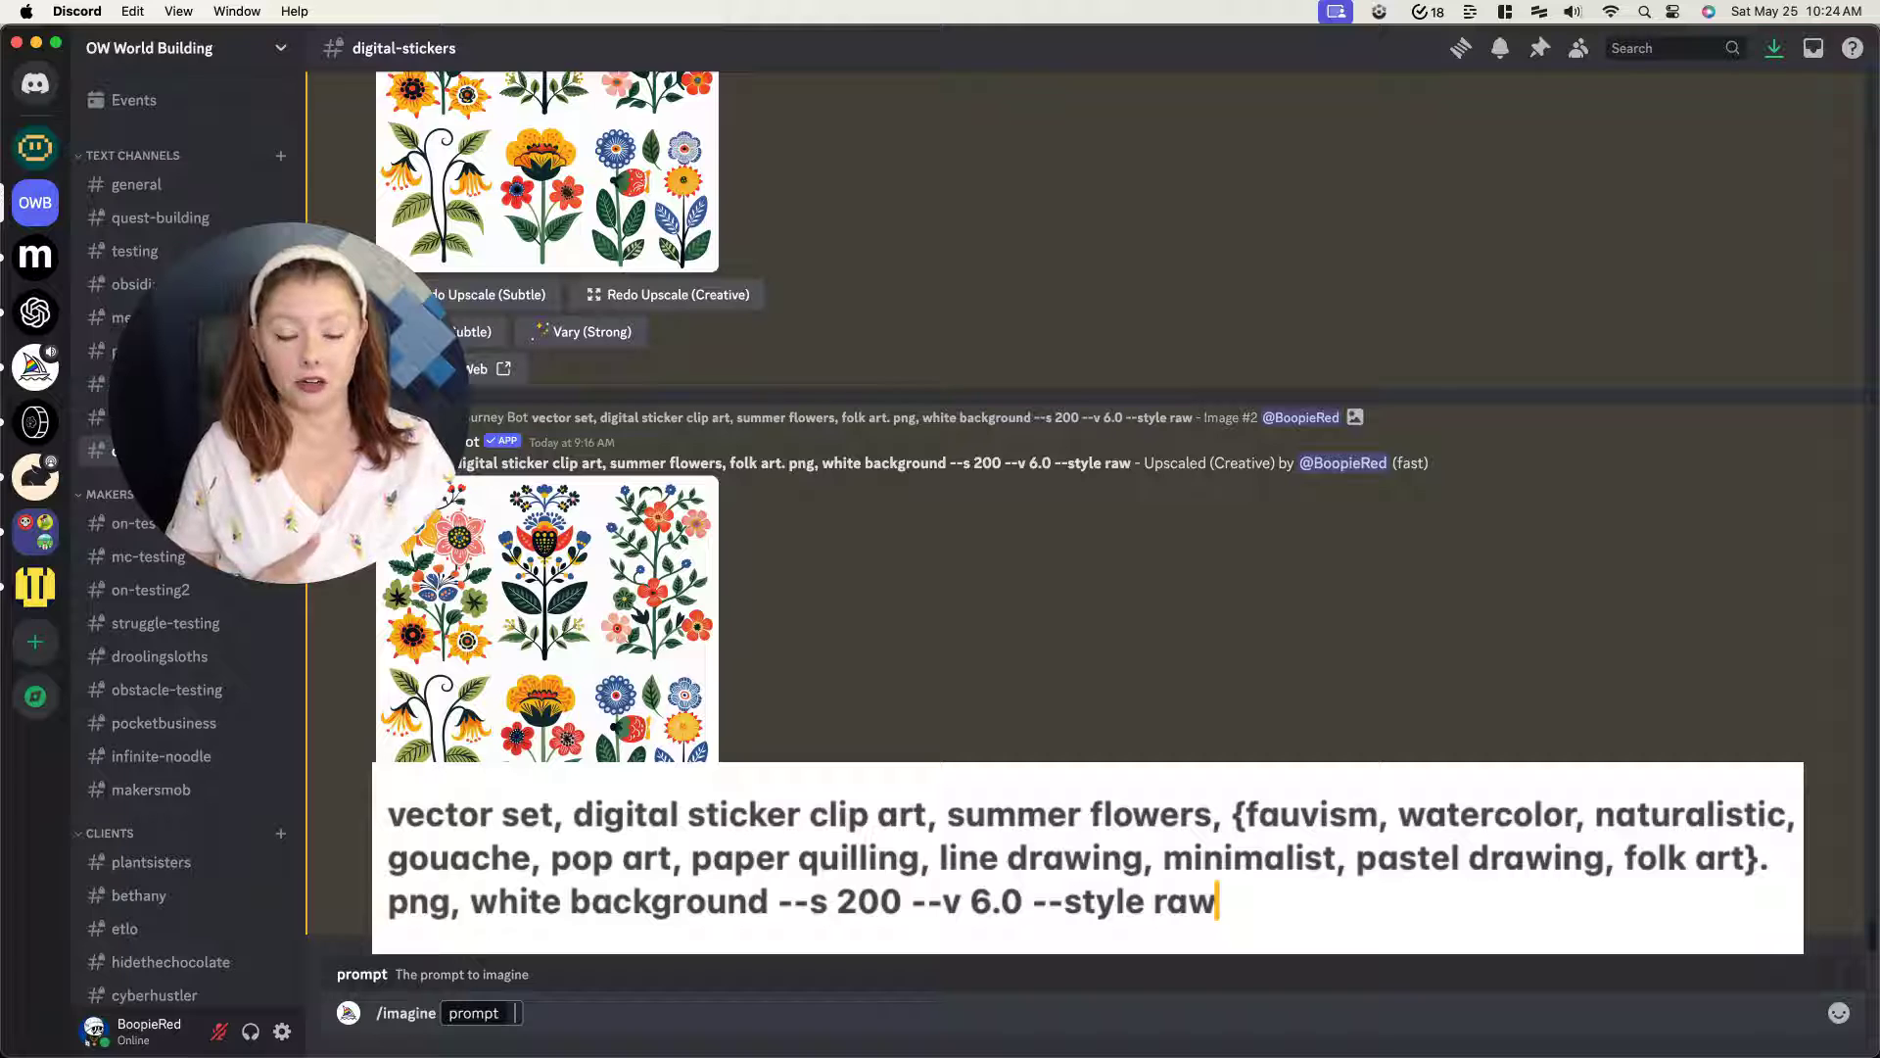
type("vector set, digital sticker clip art, summer flowers, {fauvism, watercolor, naturalistic, gouache, pop art, paper quilling, line drawing, minimalist, pastel drawing, folk art}. png, white background --s 200 --v 6.0 --style raw")
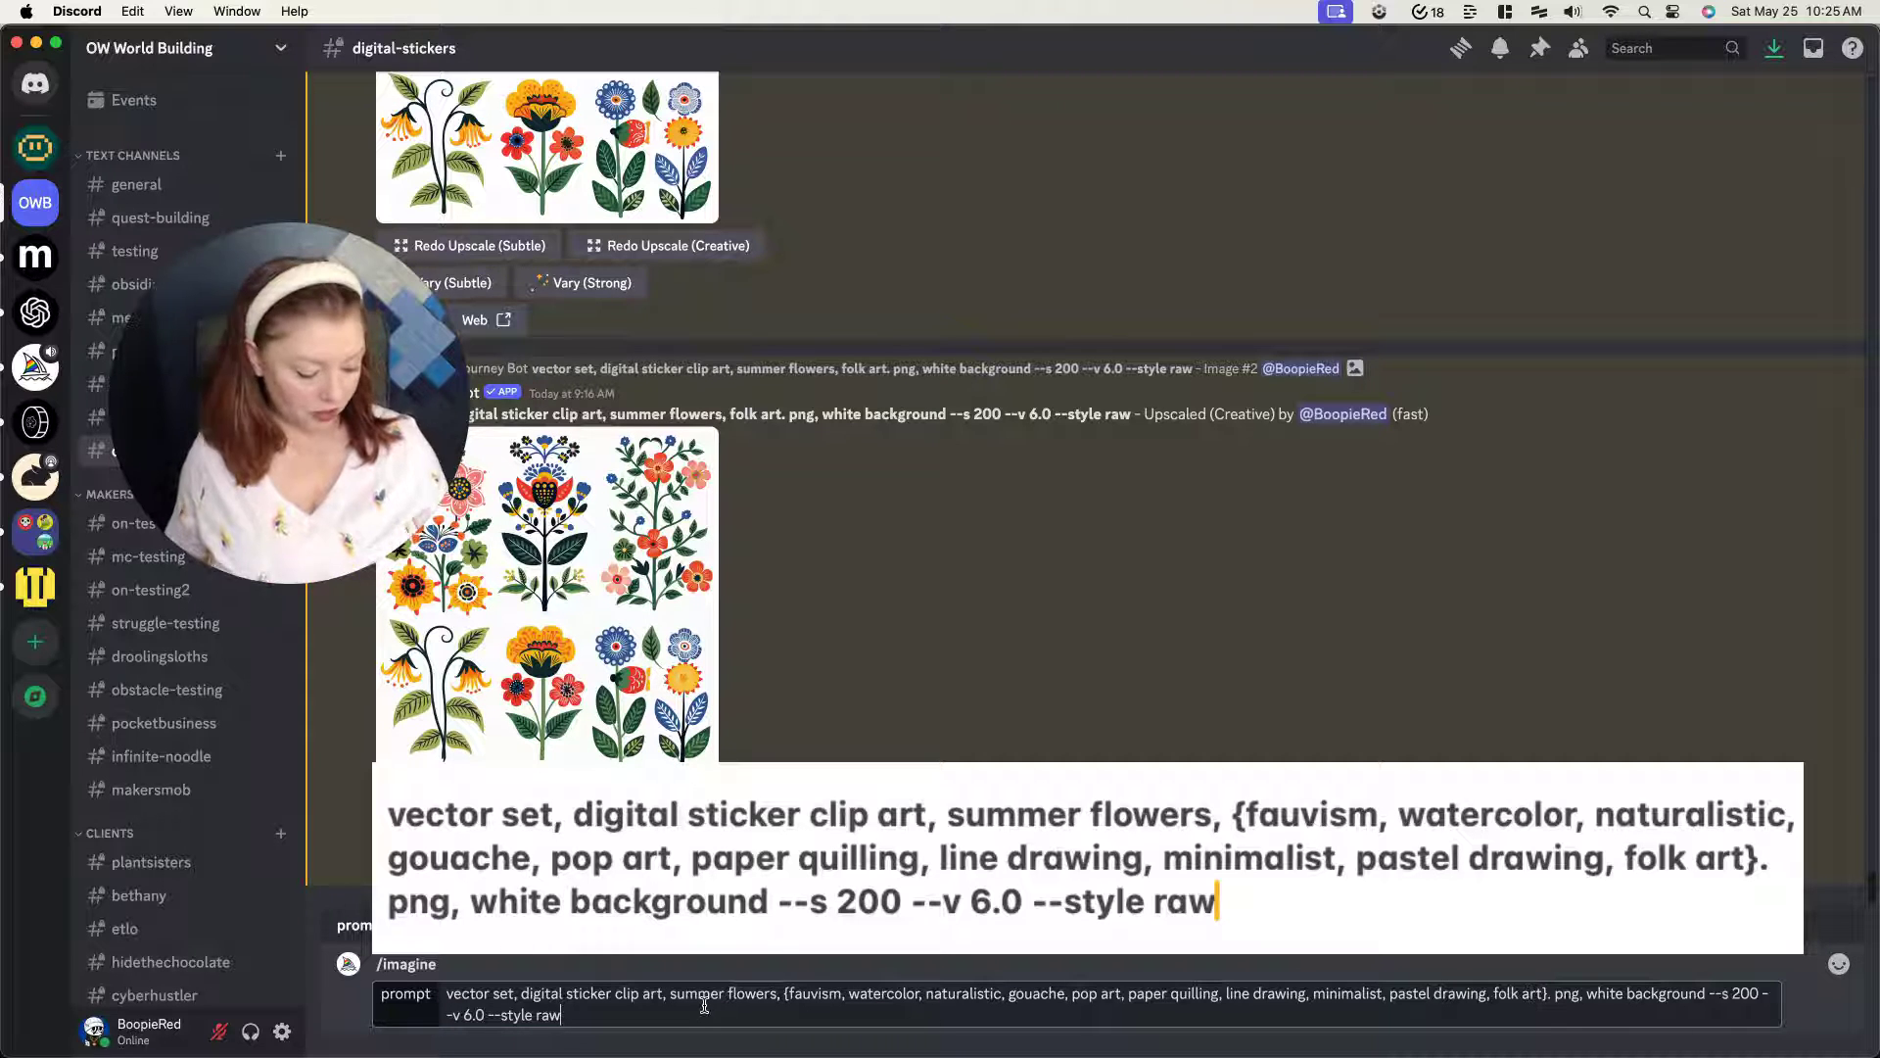
key("Return")
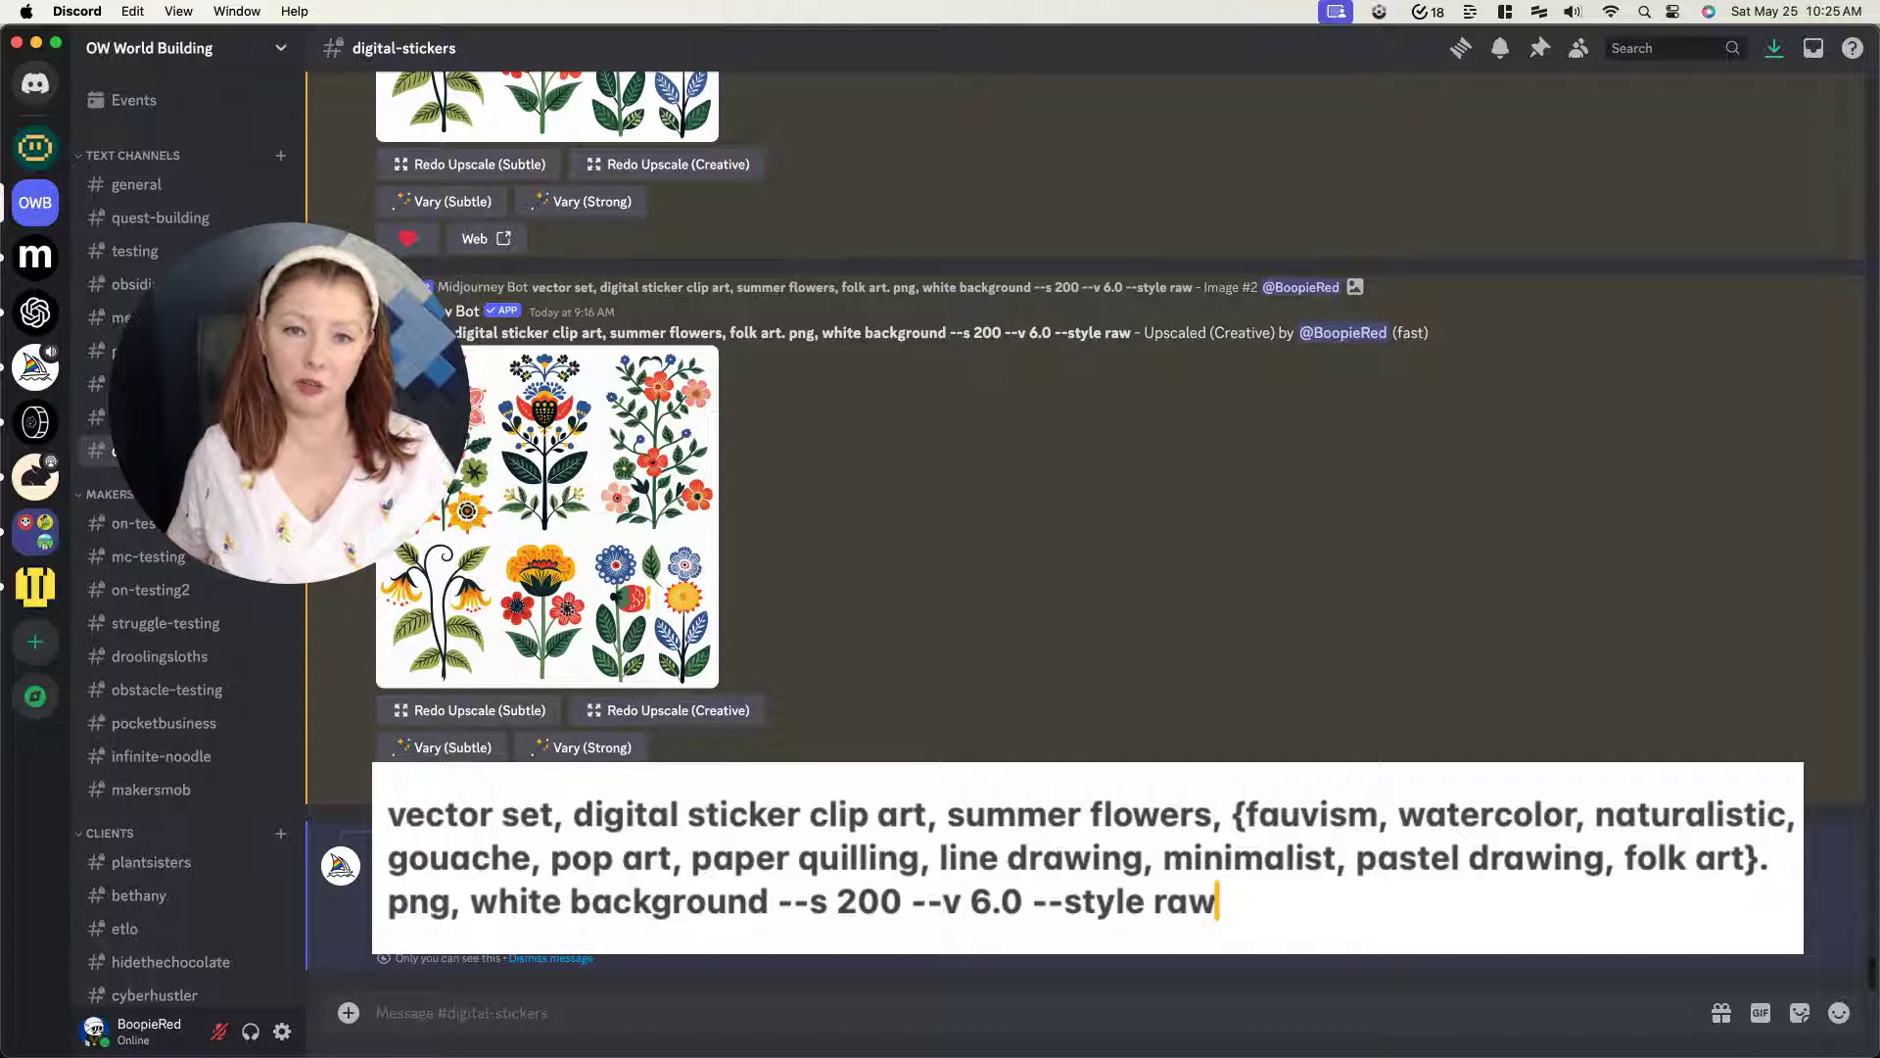
left_click(418, 927)
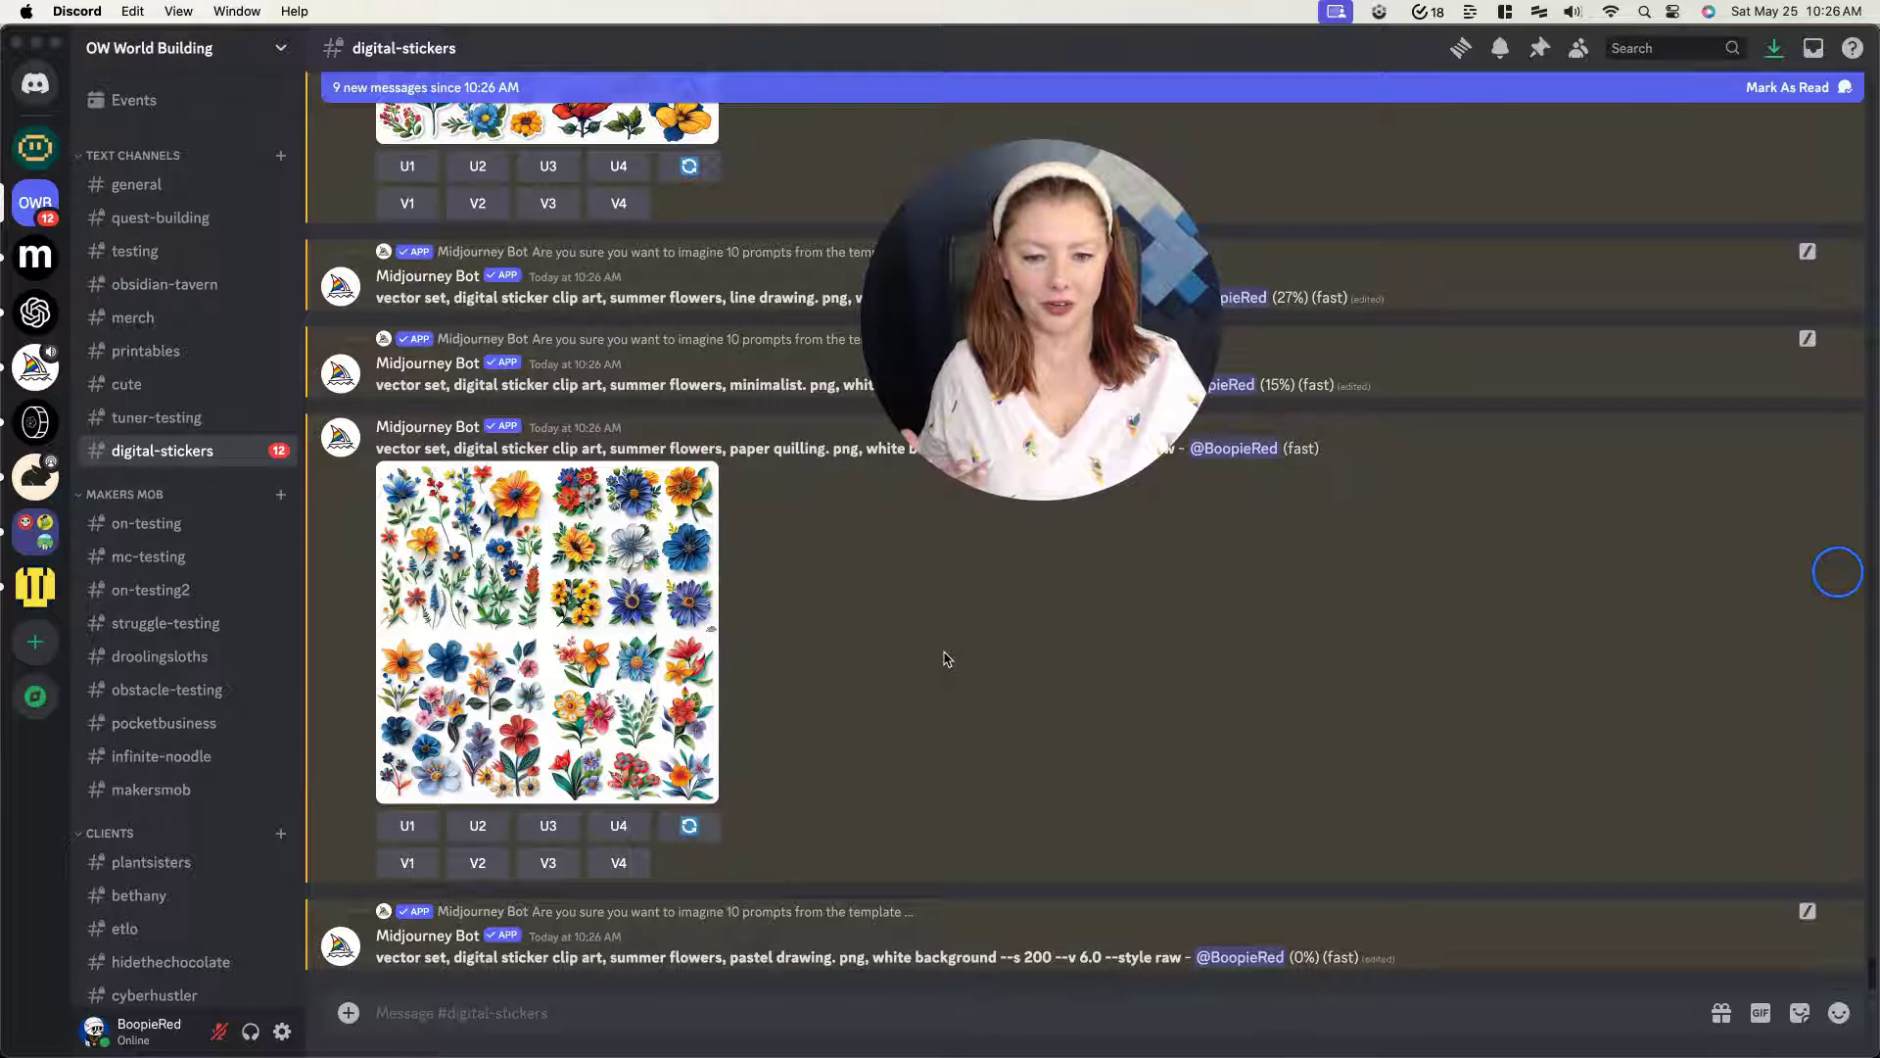
- View the paper quilling and minimalist summer flower grids at enlarged size, closing each preview
left_click(519, 617)
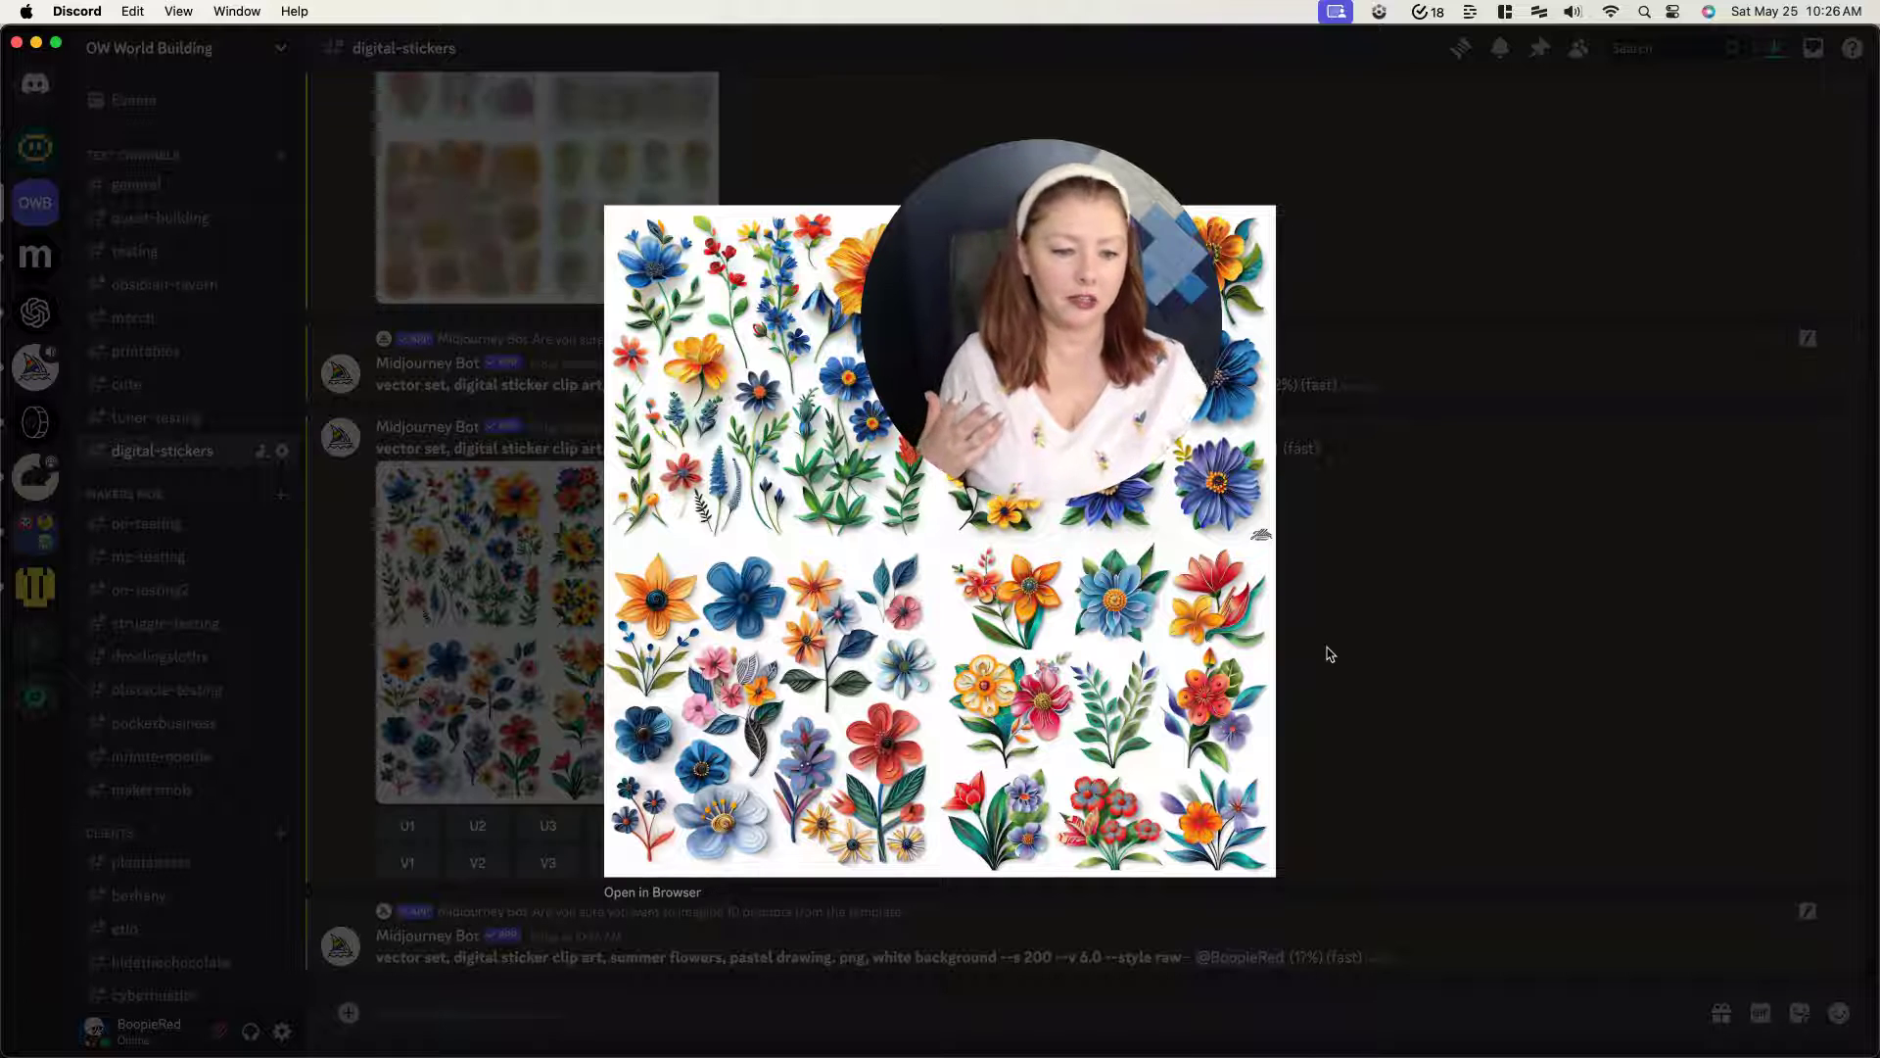
left_click_drag(1048, 348, 1454, 349)
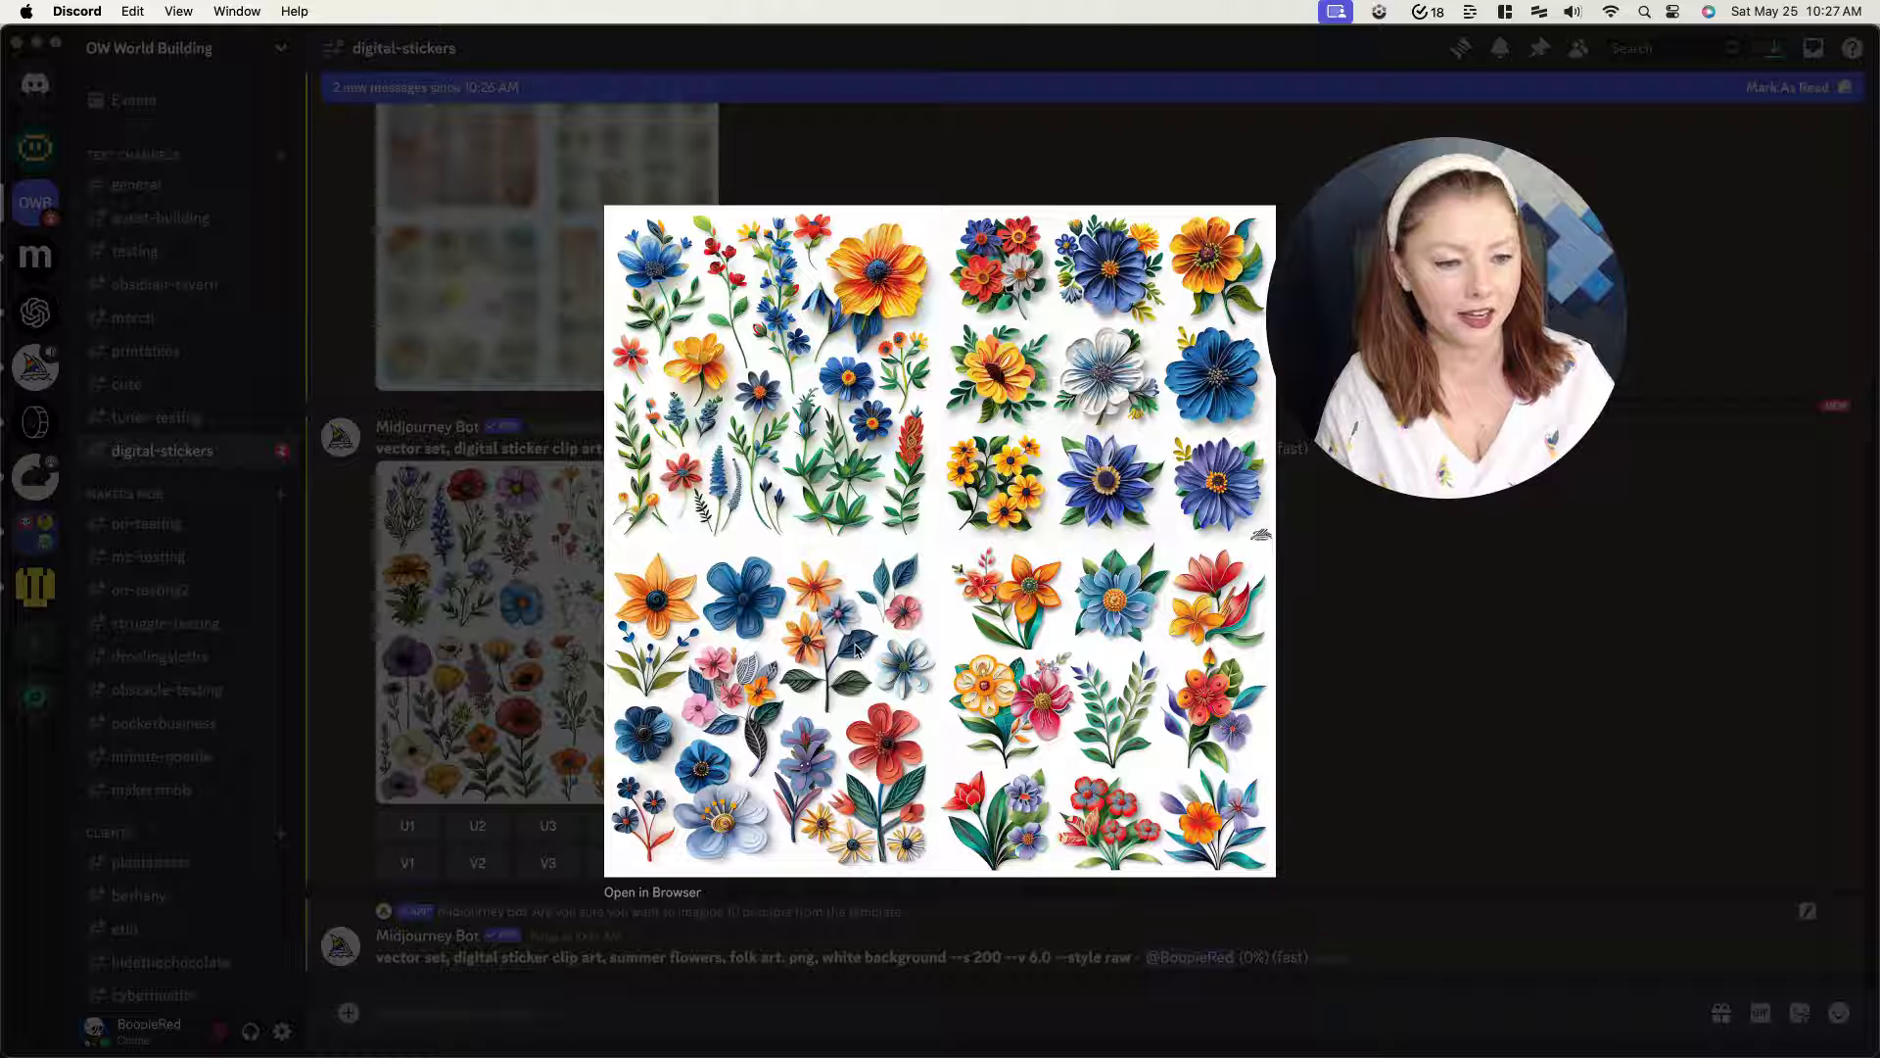
left_click(1384, 746)
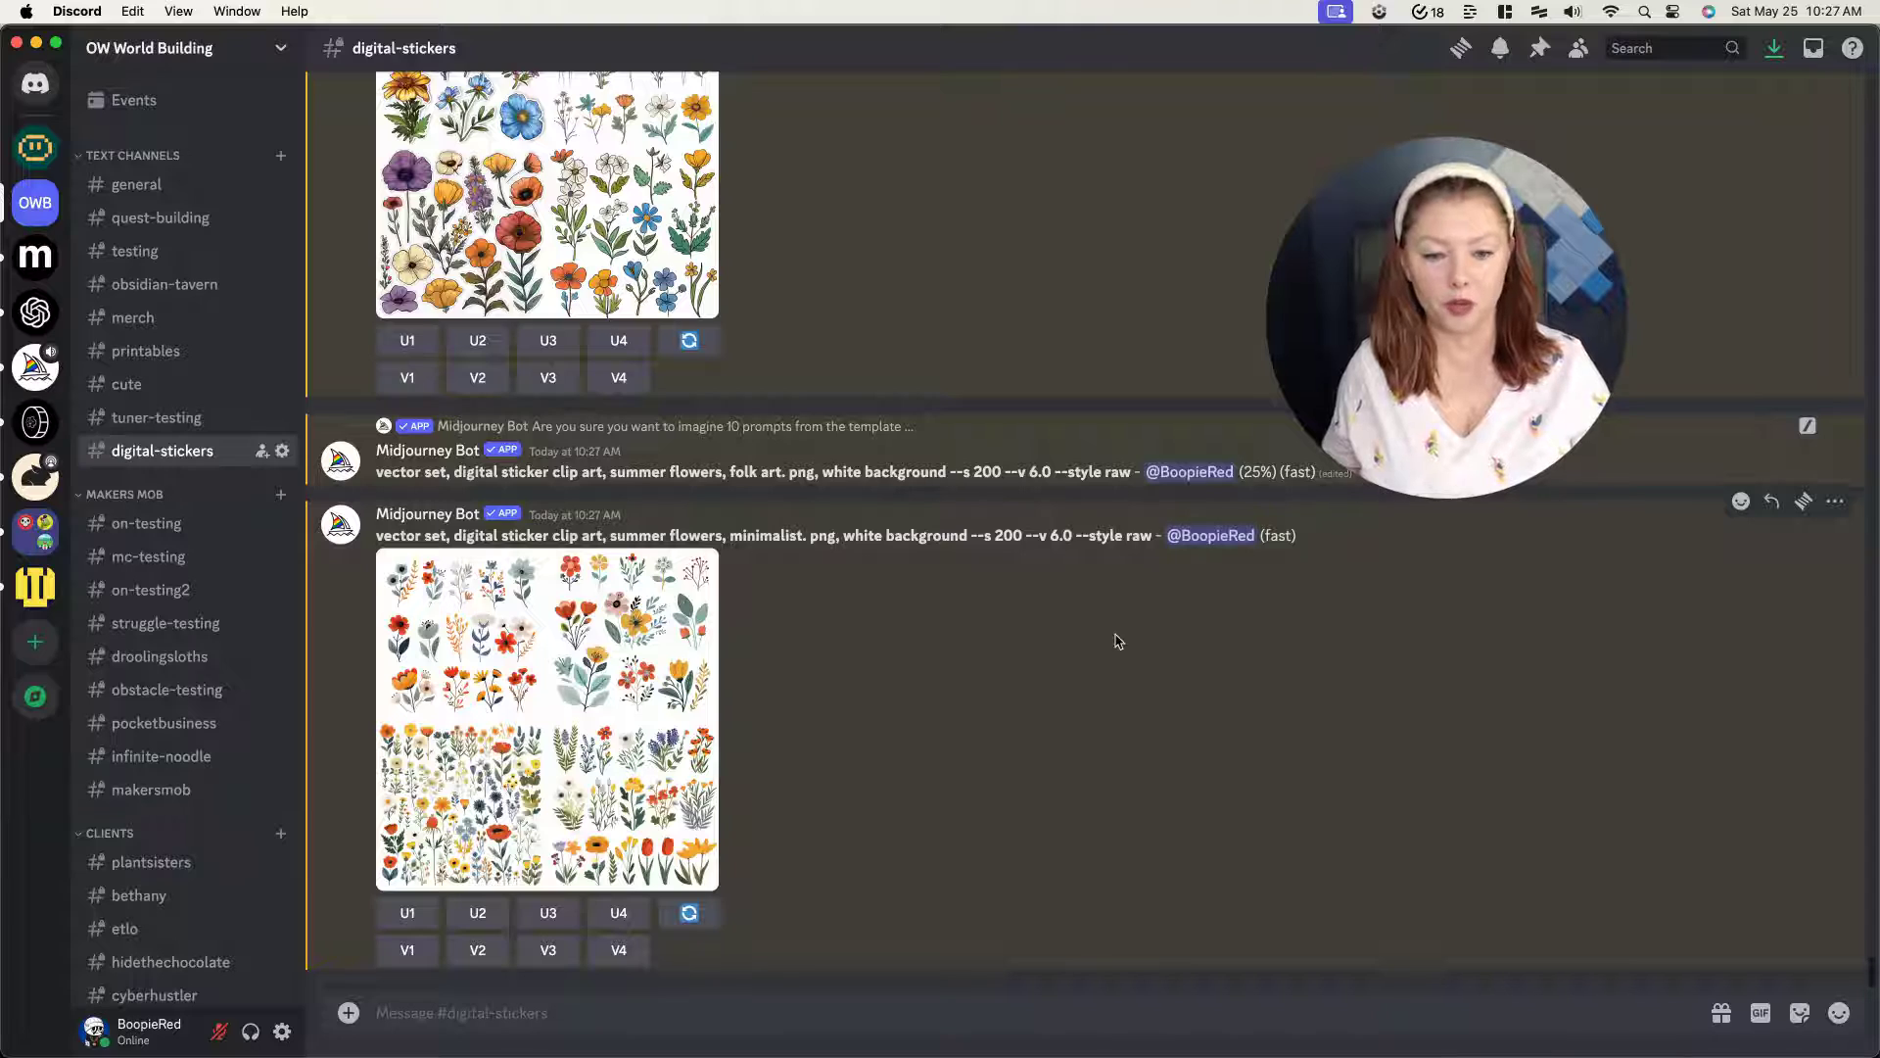
left_click(578, 706)
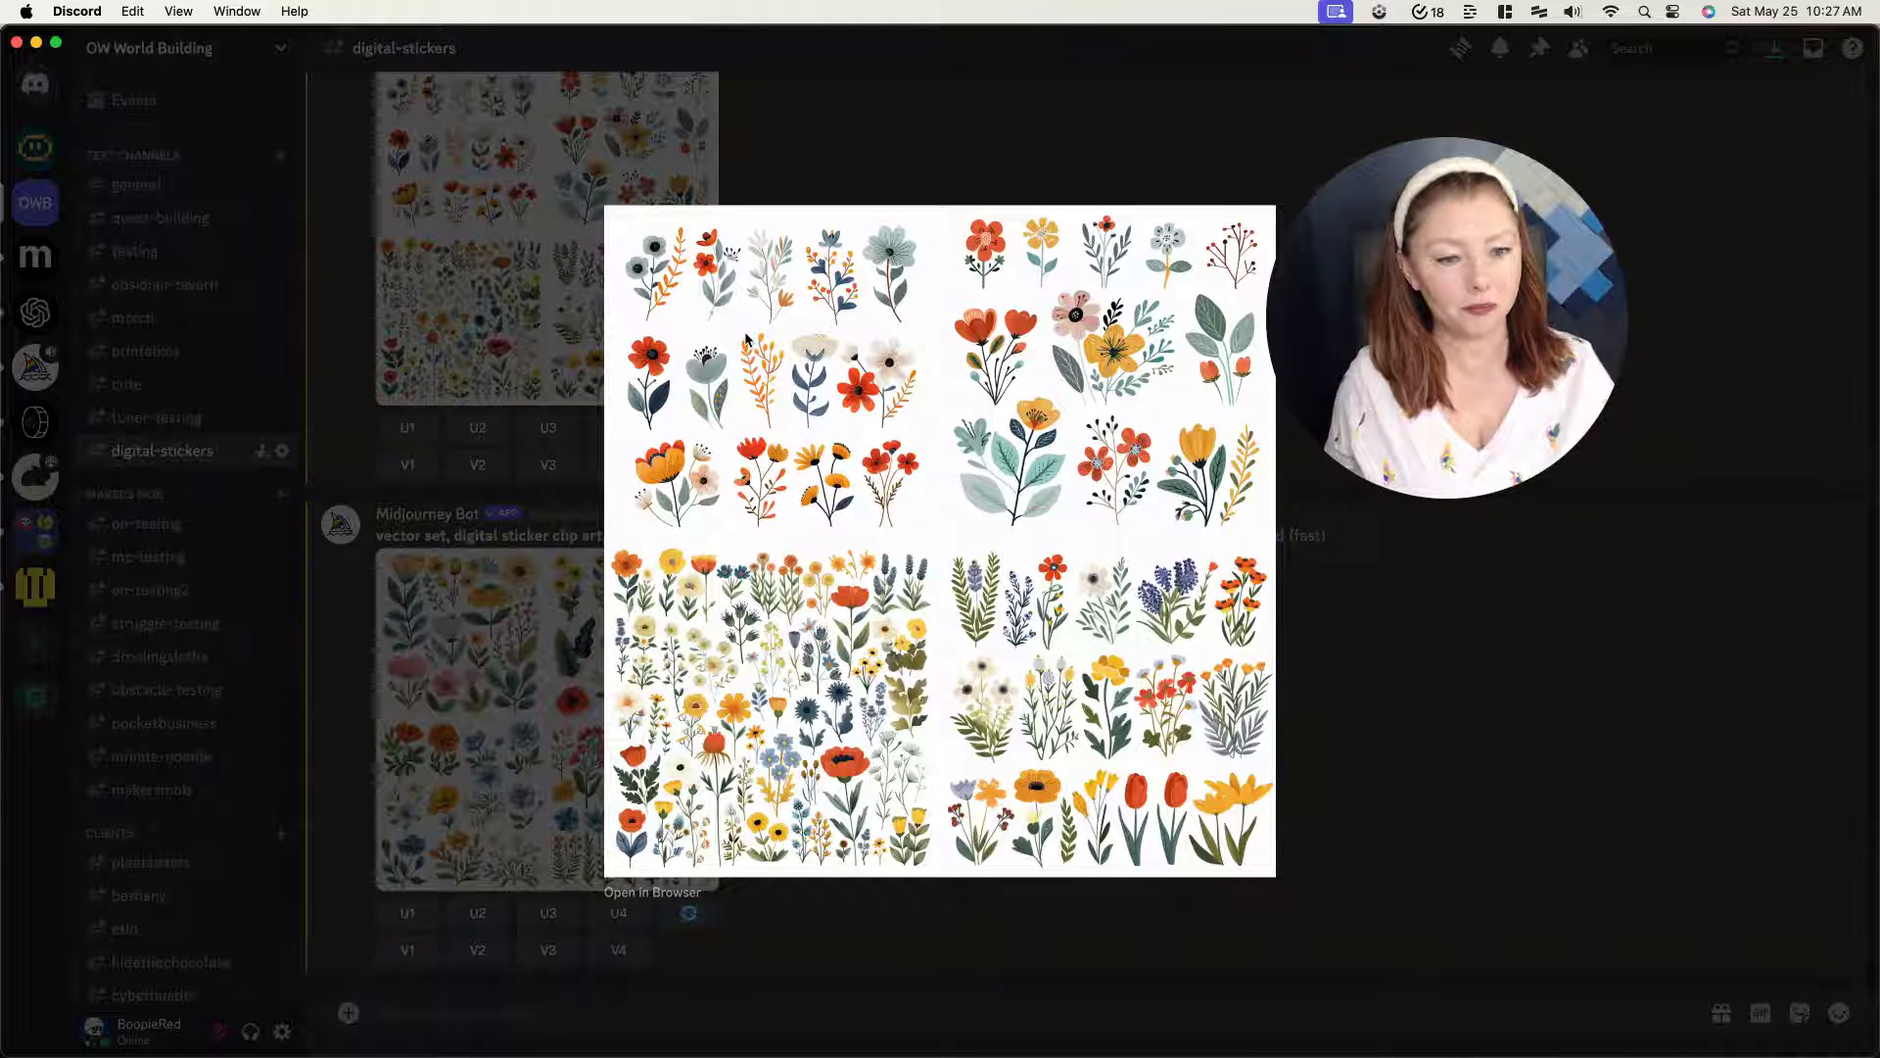
left_click(1447, 696)
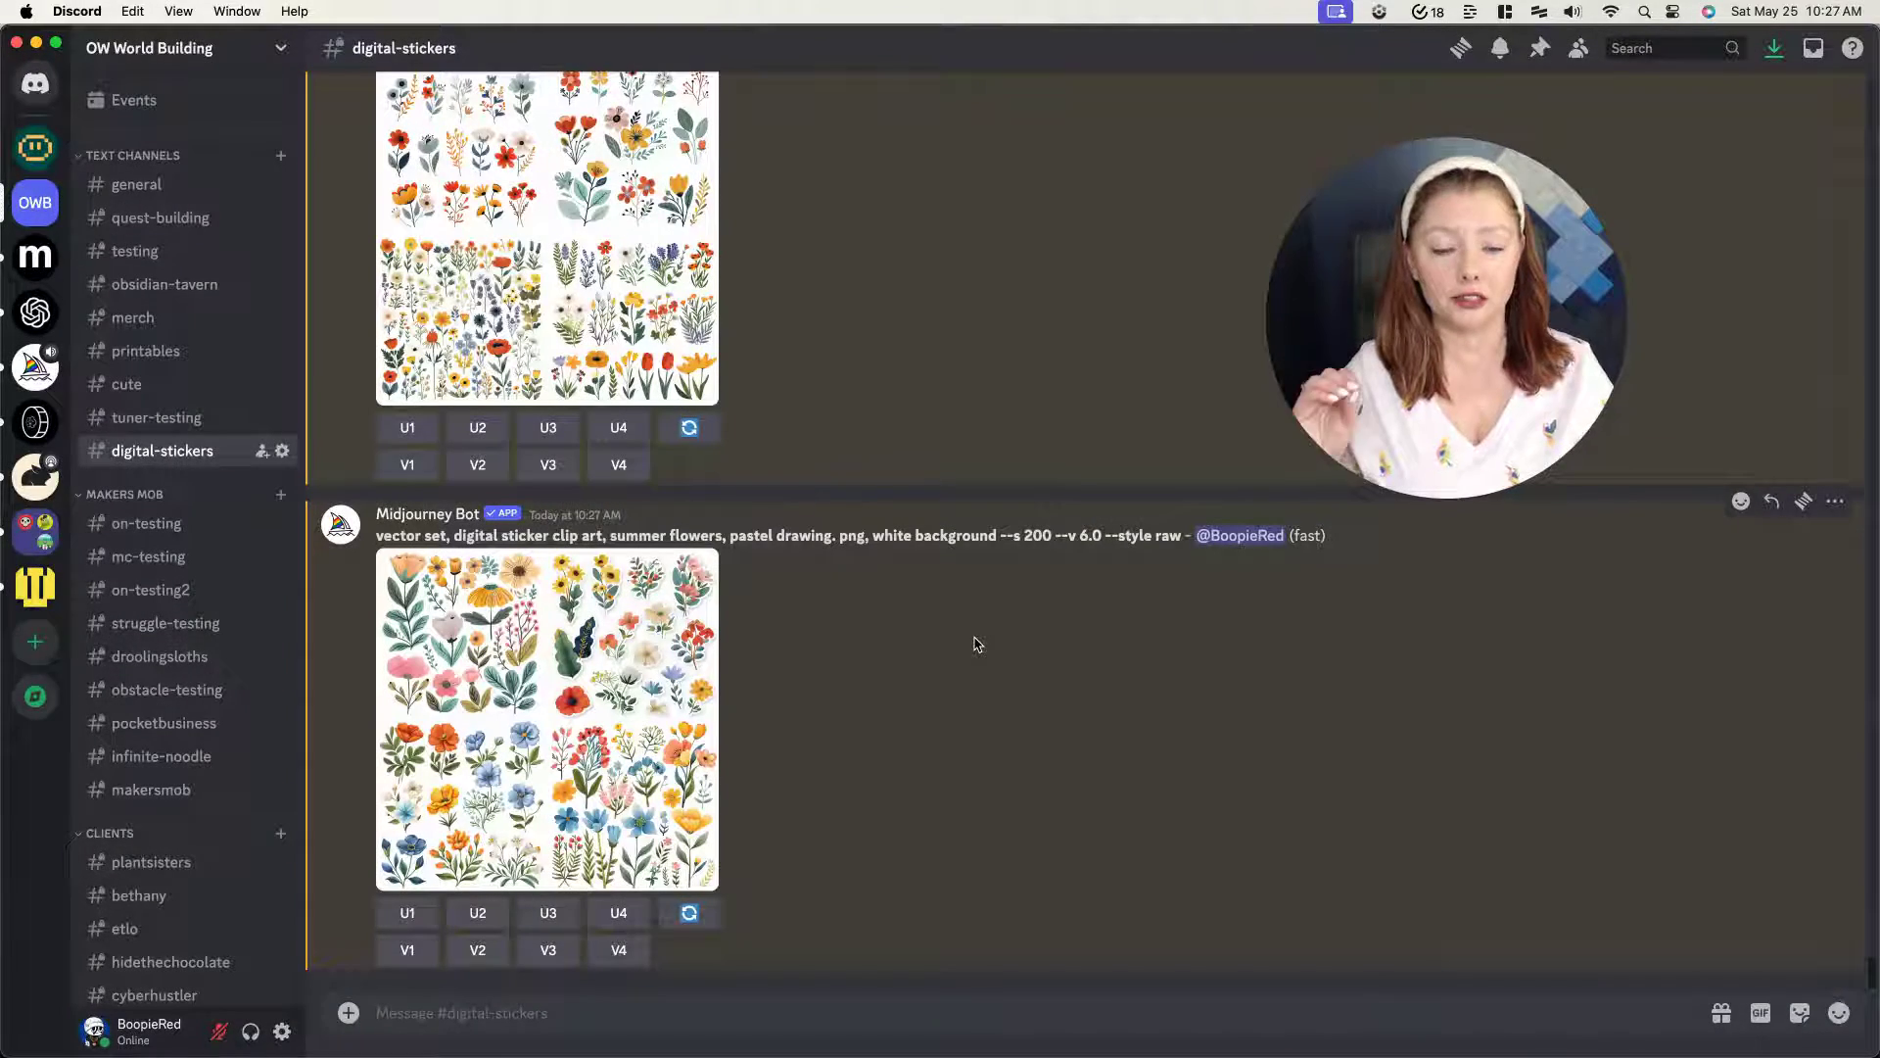
- Inspect the pastel drawing and folk art flower grids at enlarged size, closing each preview
left_click(620, 708)
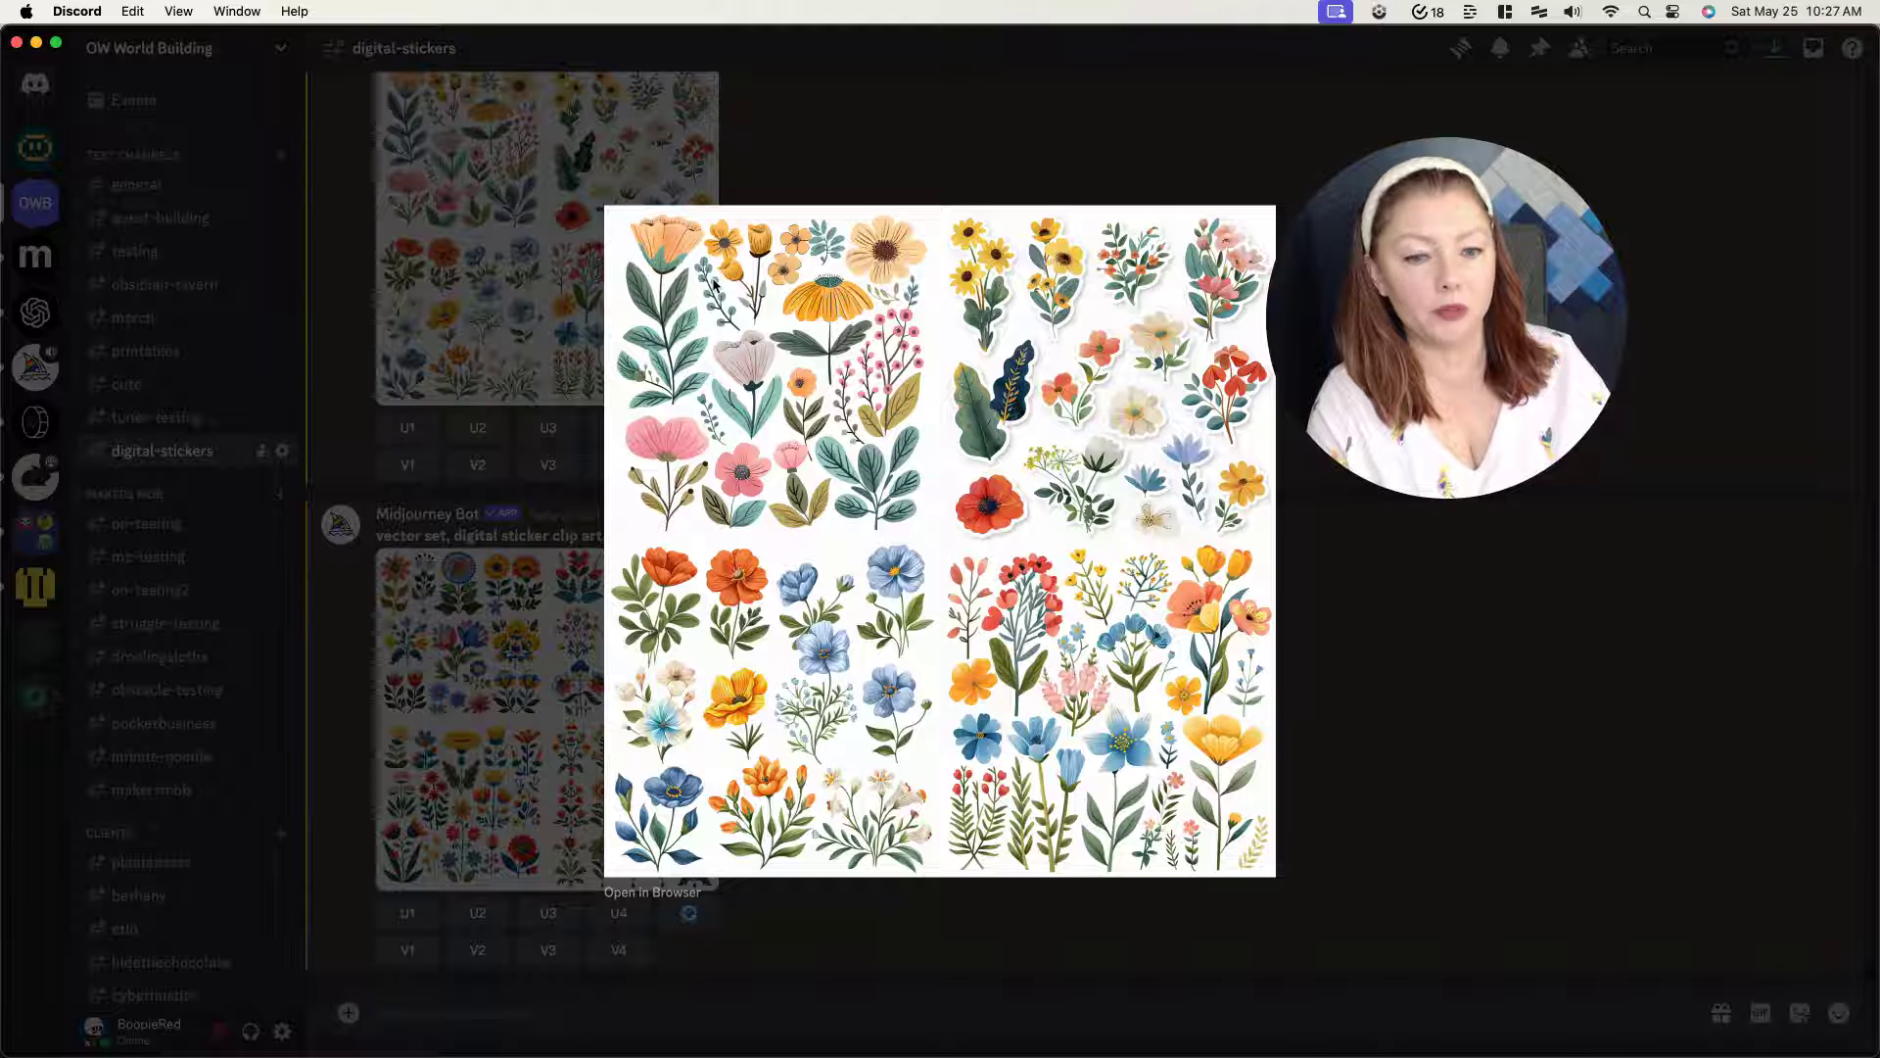
left_click_drag(713, 284, 676, 337)
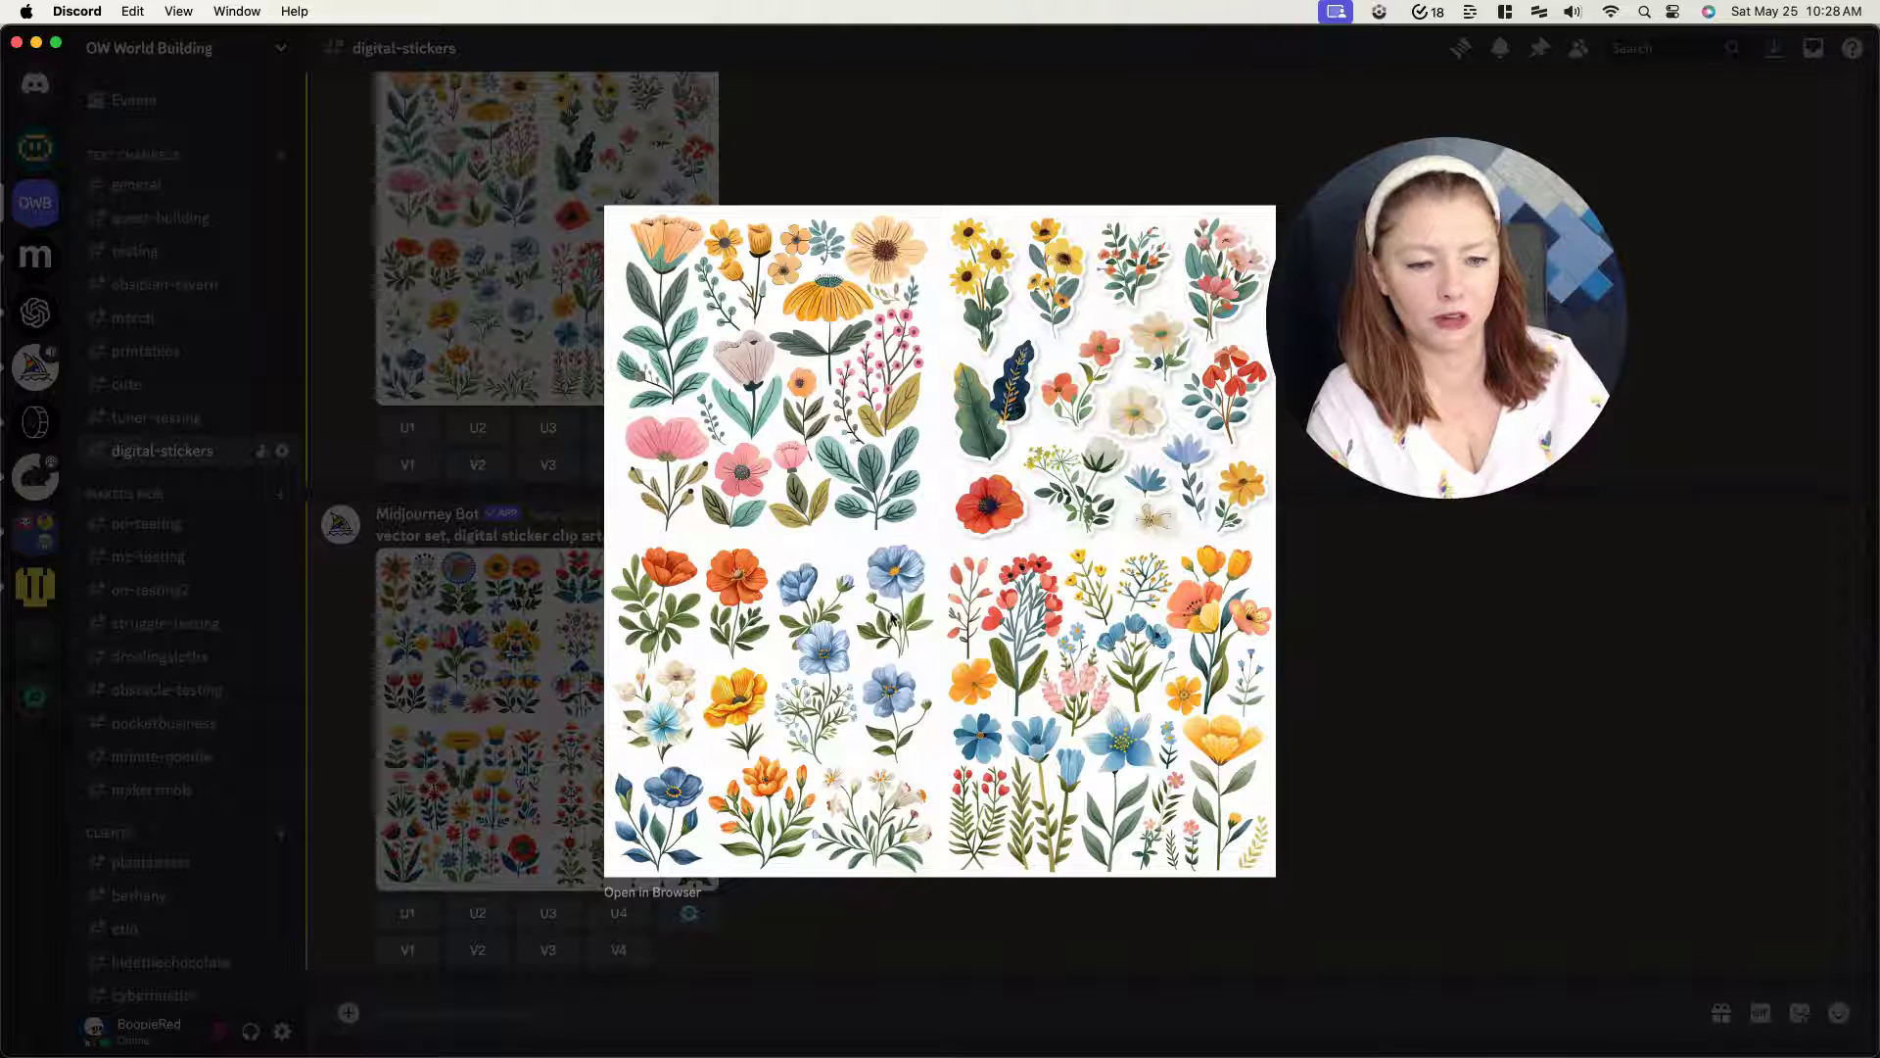
left_click(1385, 646)
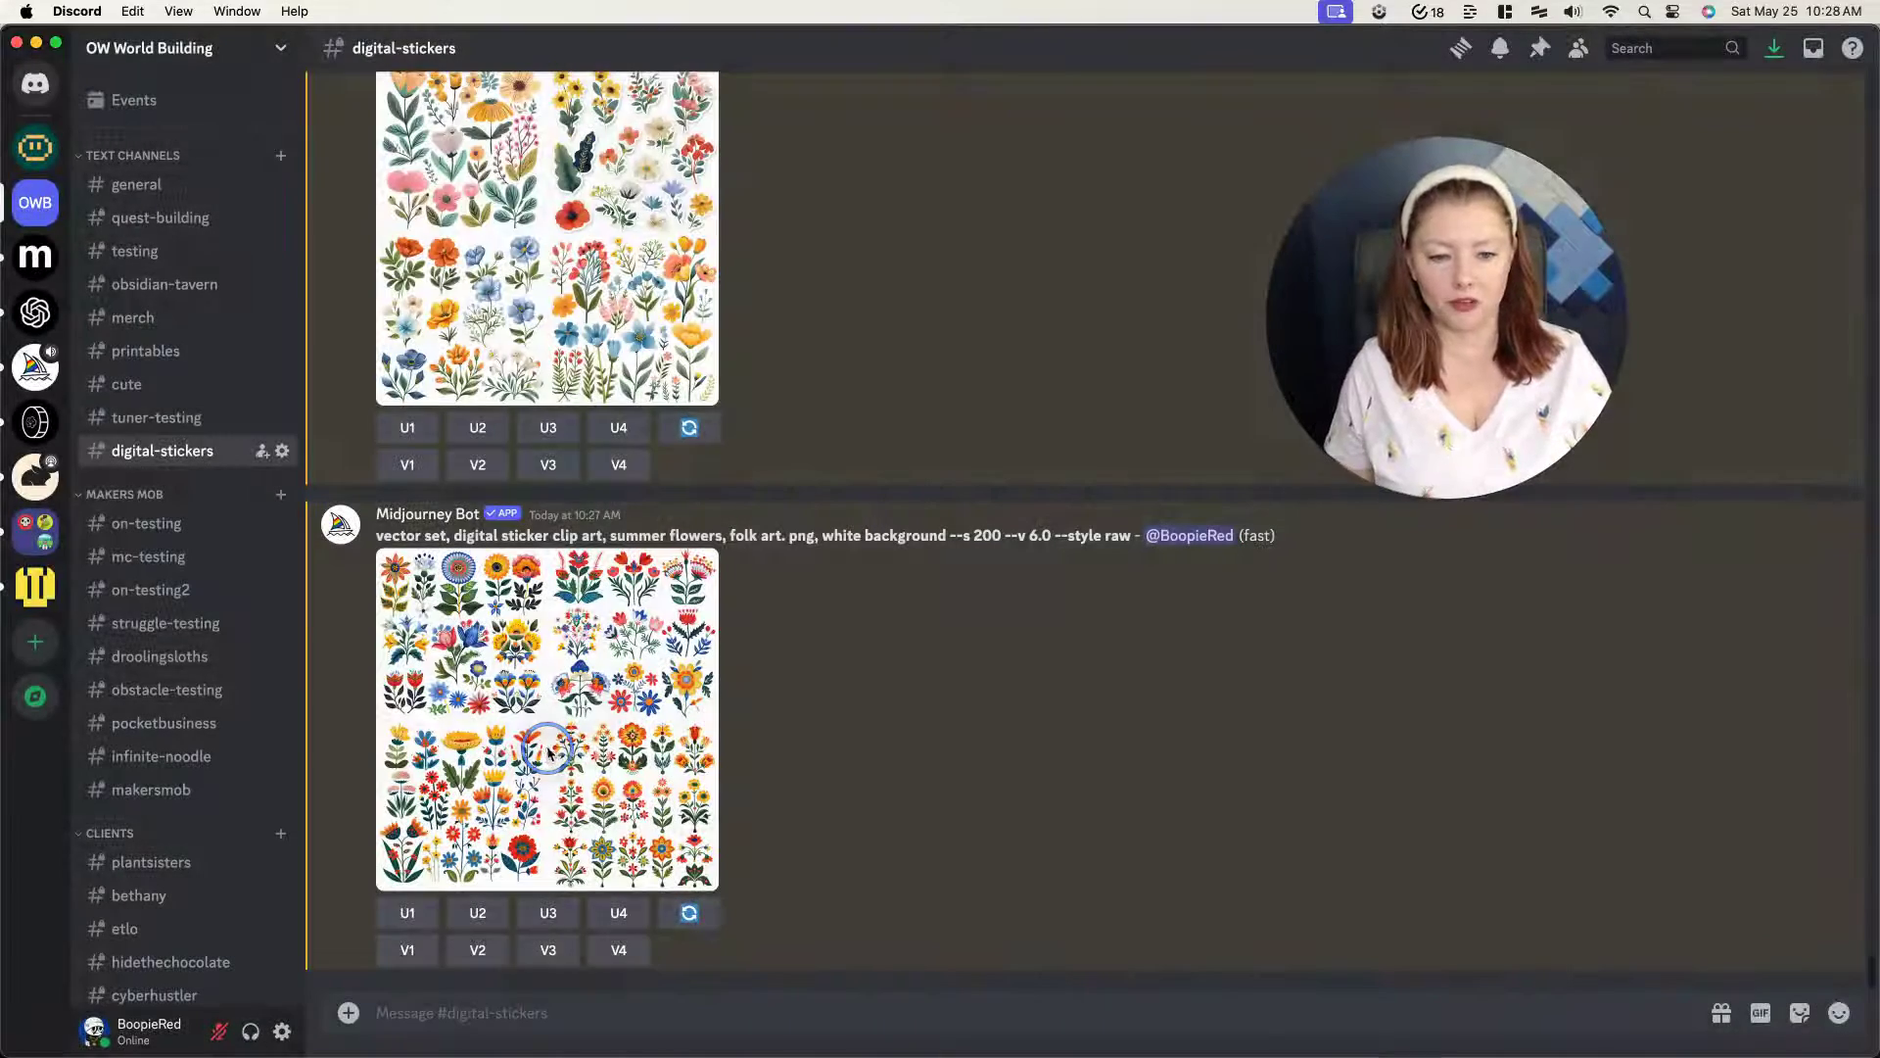
left_click(541, 749)
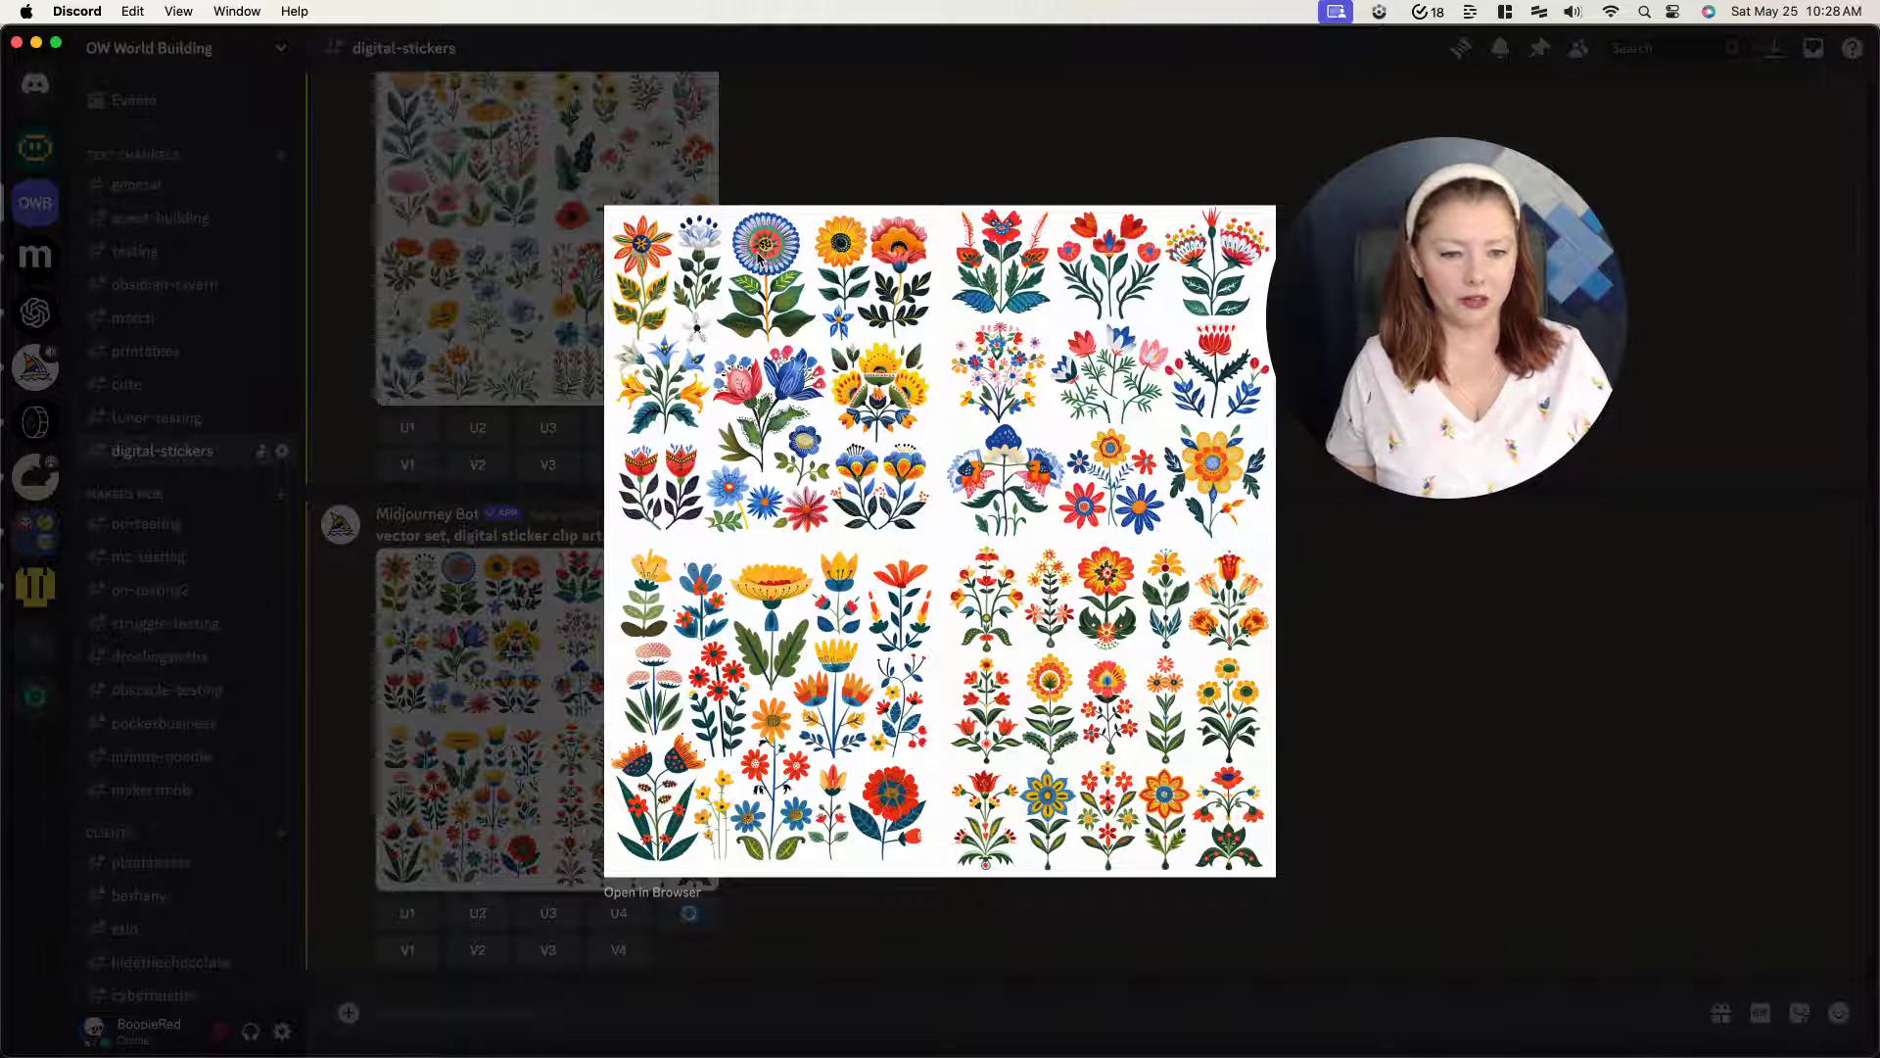
left_click(1318, 646)
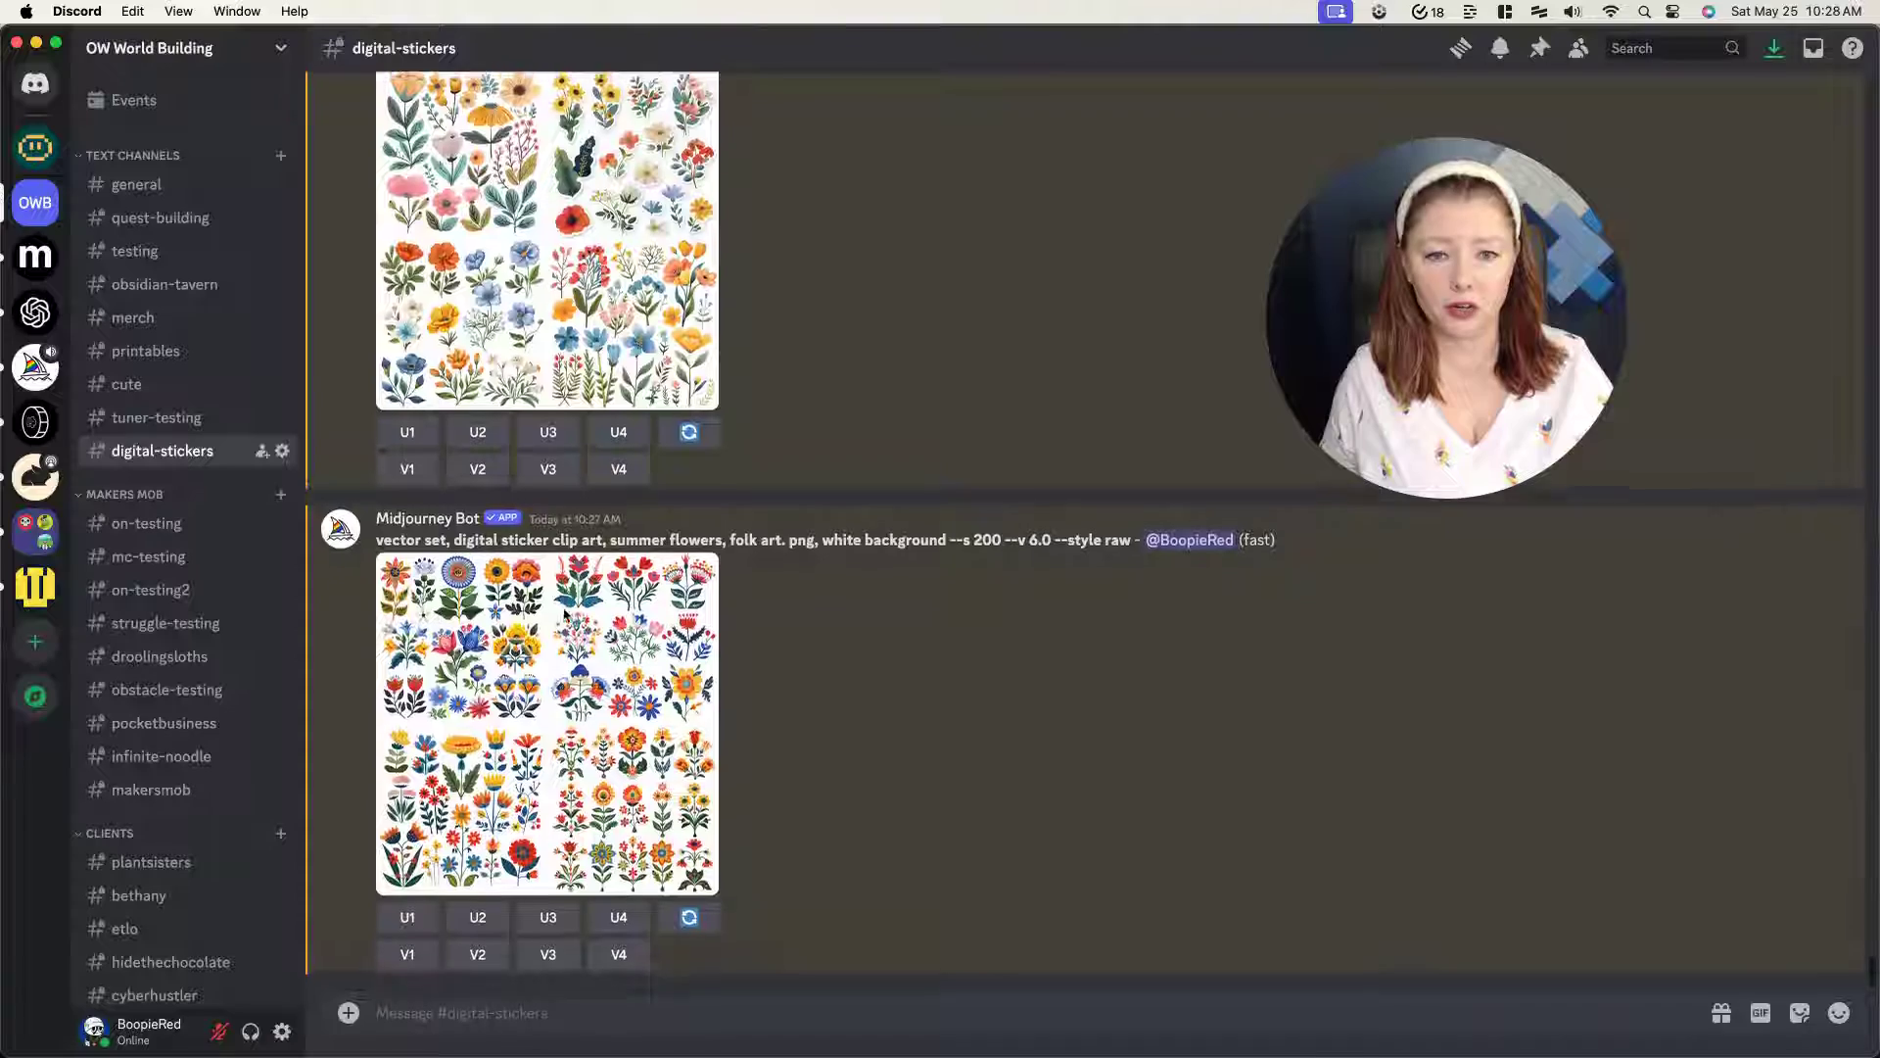
- Return to the minimalist flower grid and examine its enlarged preview again
scroll(565, 614, "up", 3)
scroll(567, 499, "up", 5)
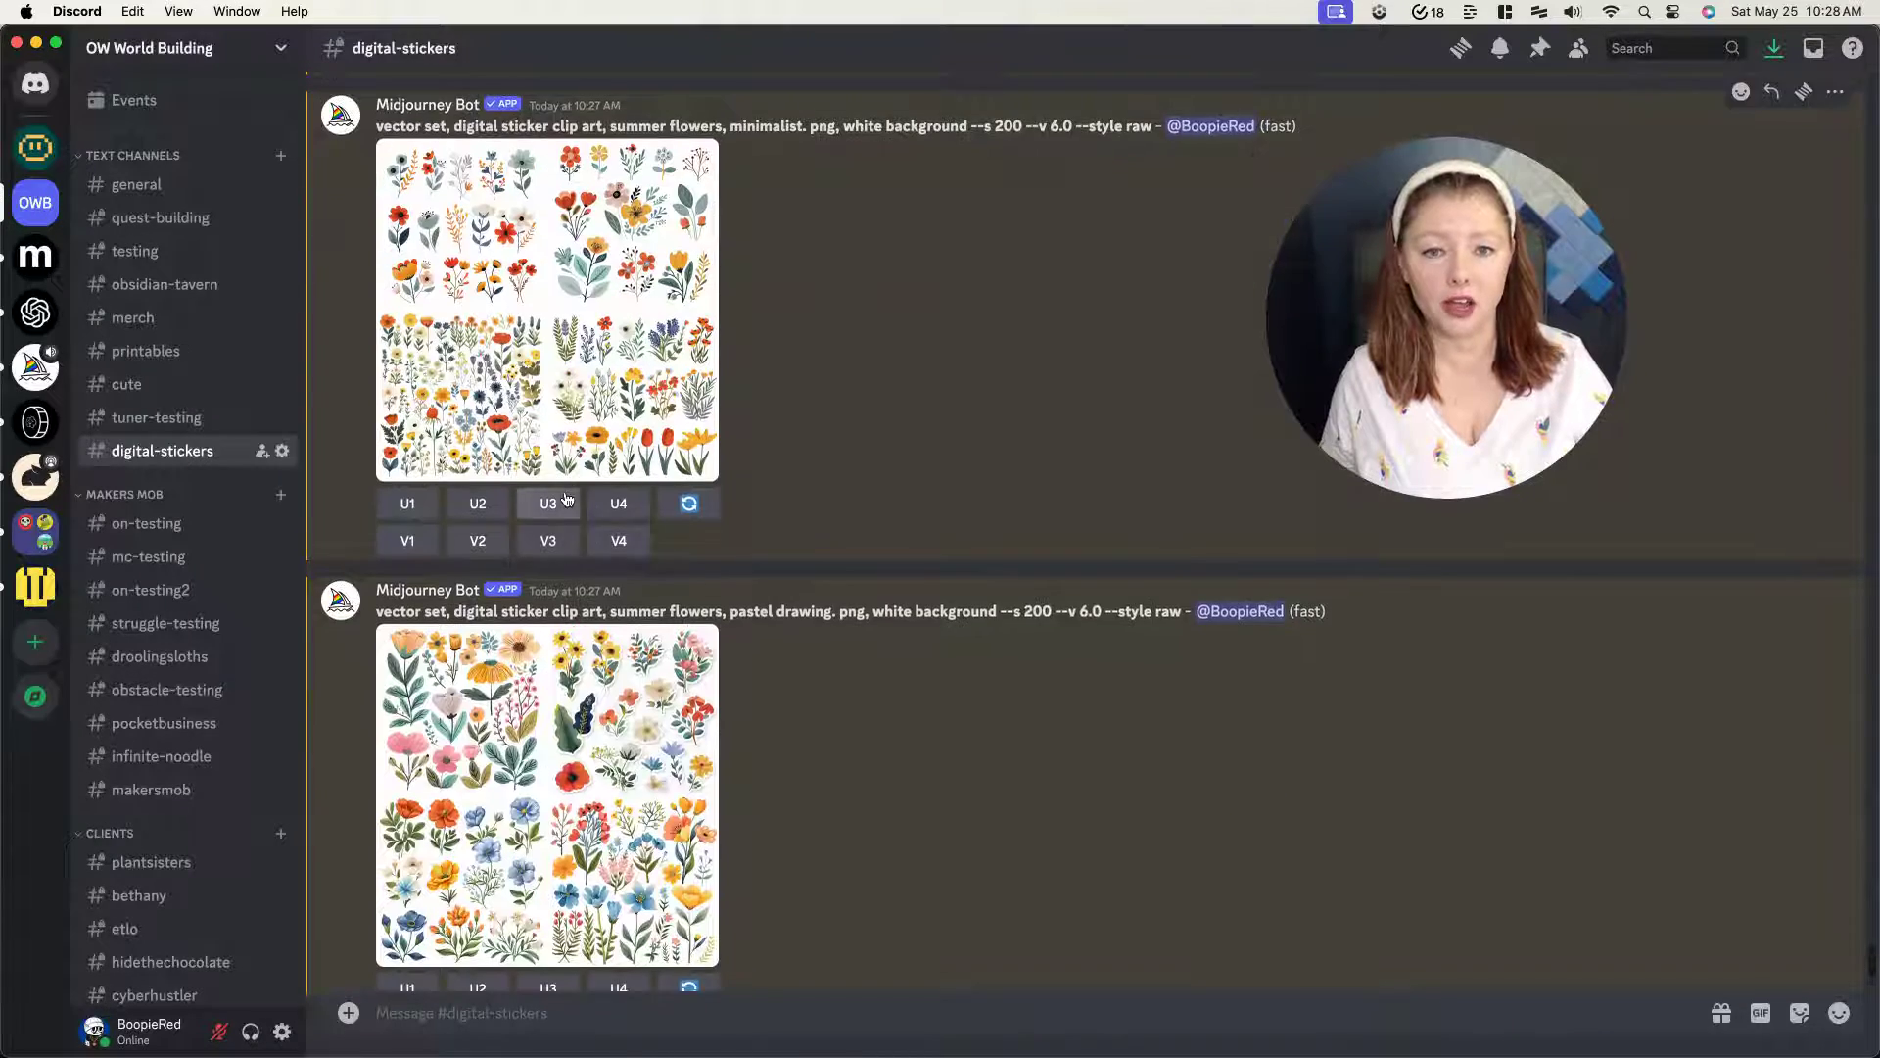
scroll(566, 500, "up", 1)
left_click(592, 360)
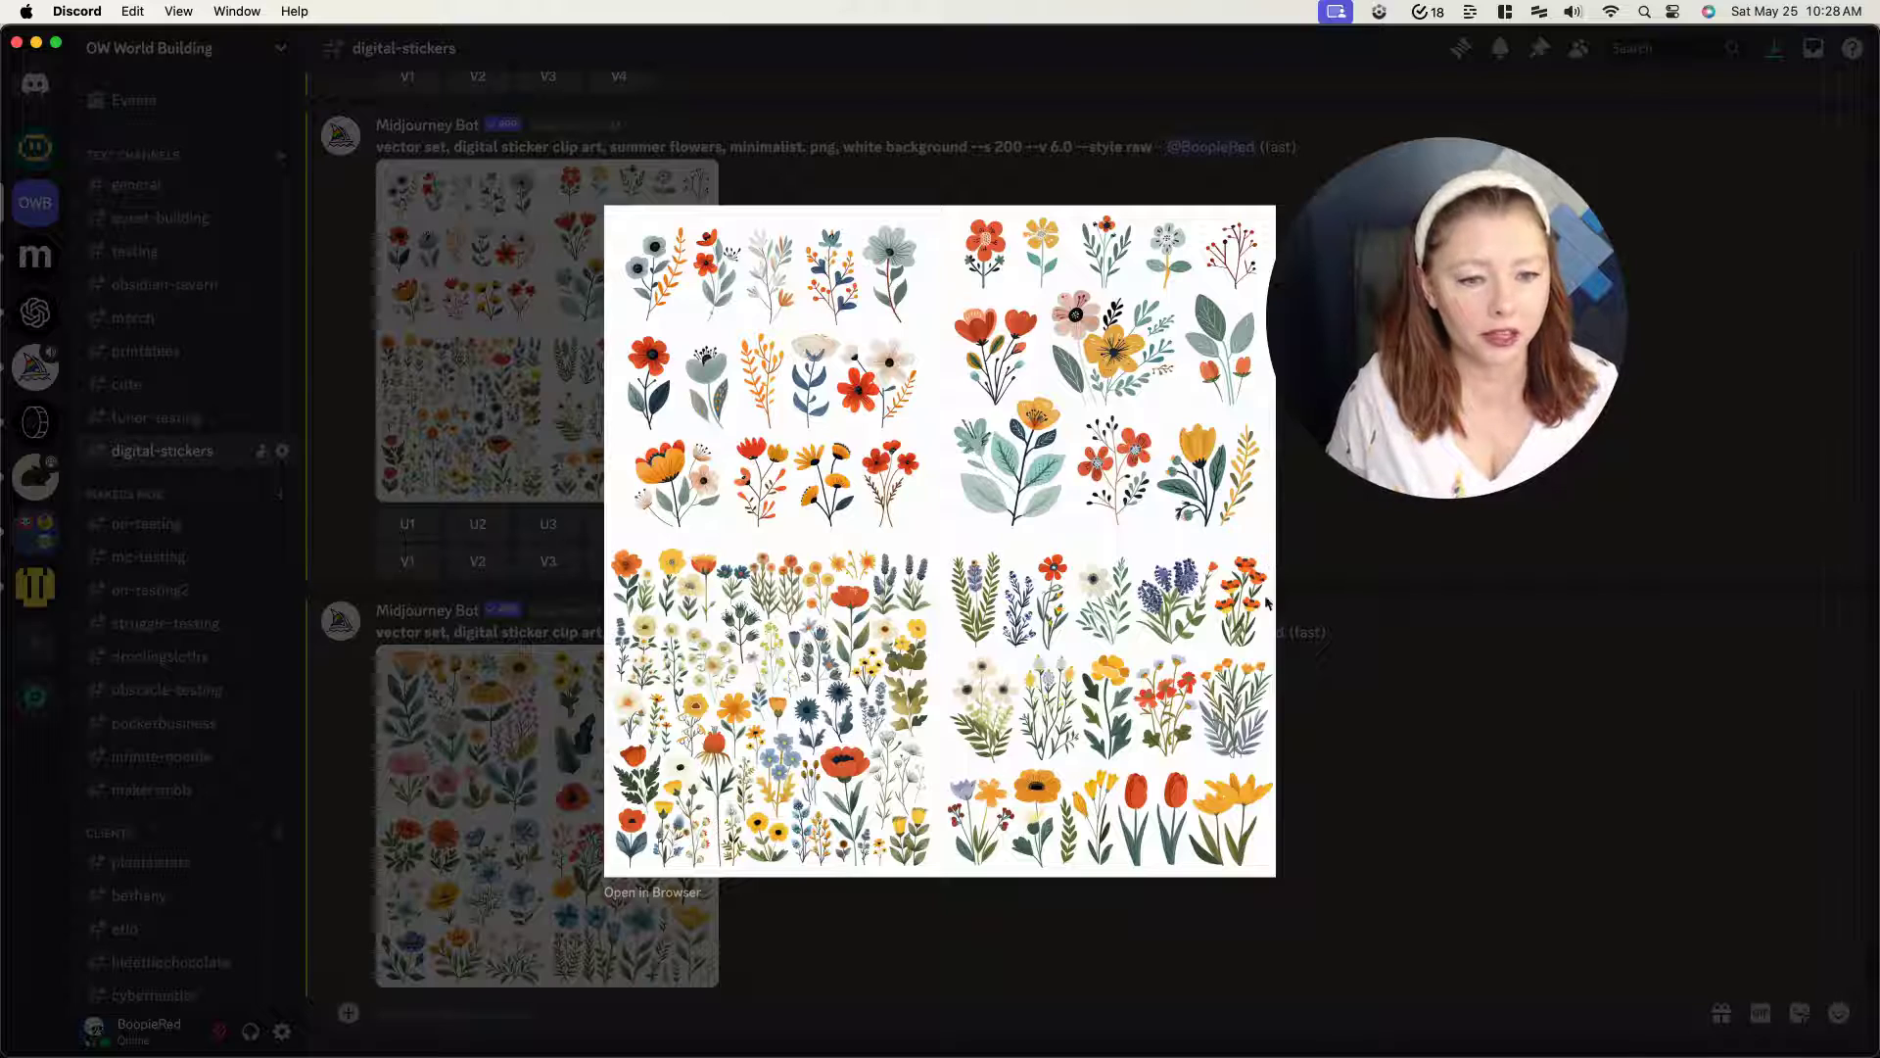
left_click(1280, 644)
- Find the line drawing flower grid among the earlier results and examine it enlarged
scroll(781, 503, "up", 3)
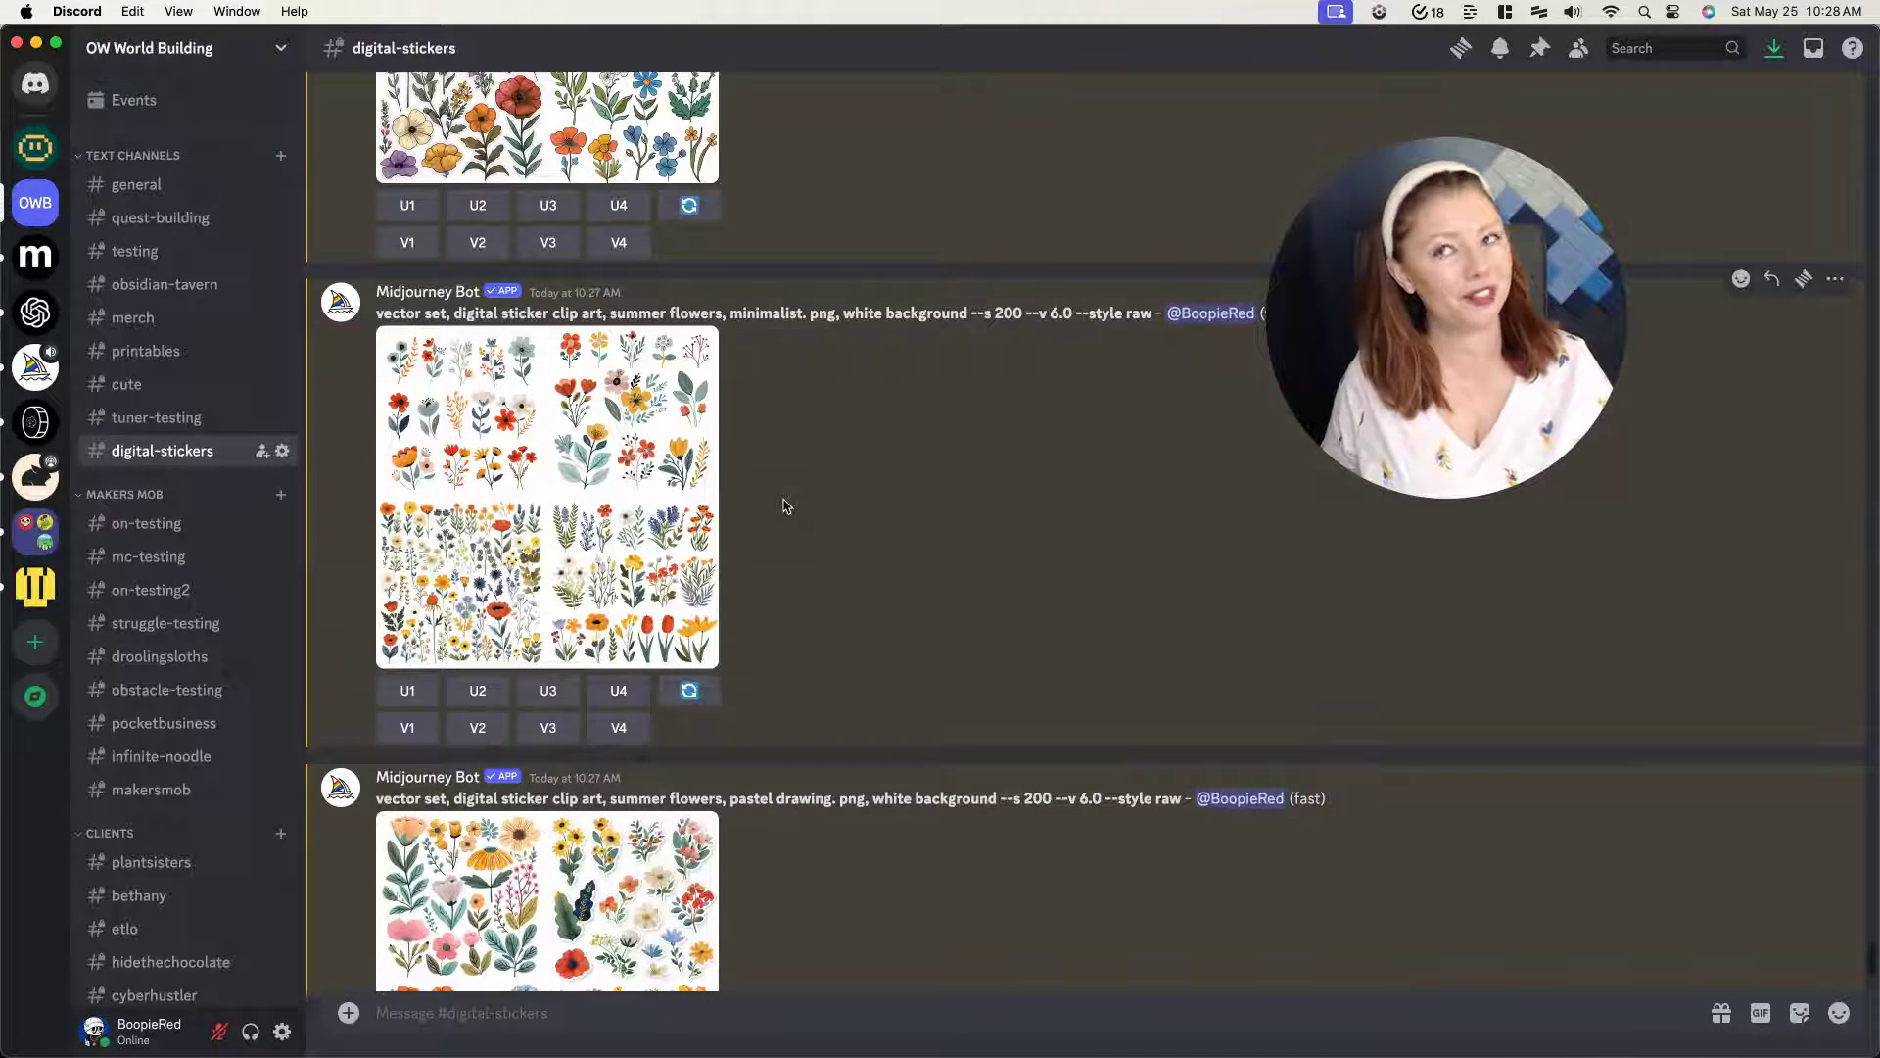
scroll(784, 505, "up", 8)
scroll(768, 503, "down", 5)
left_click(592, 377)
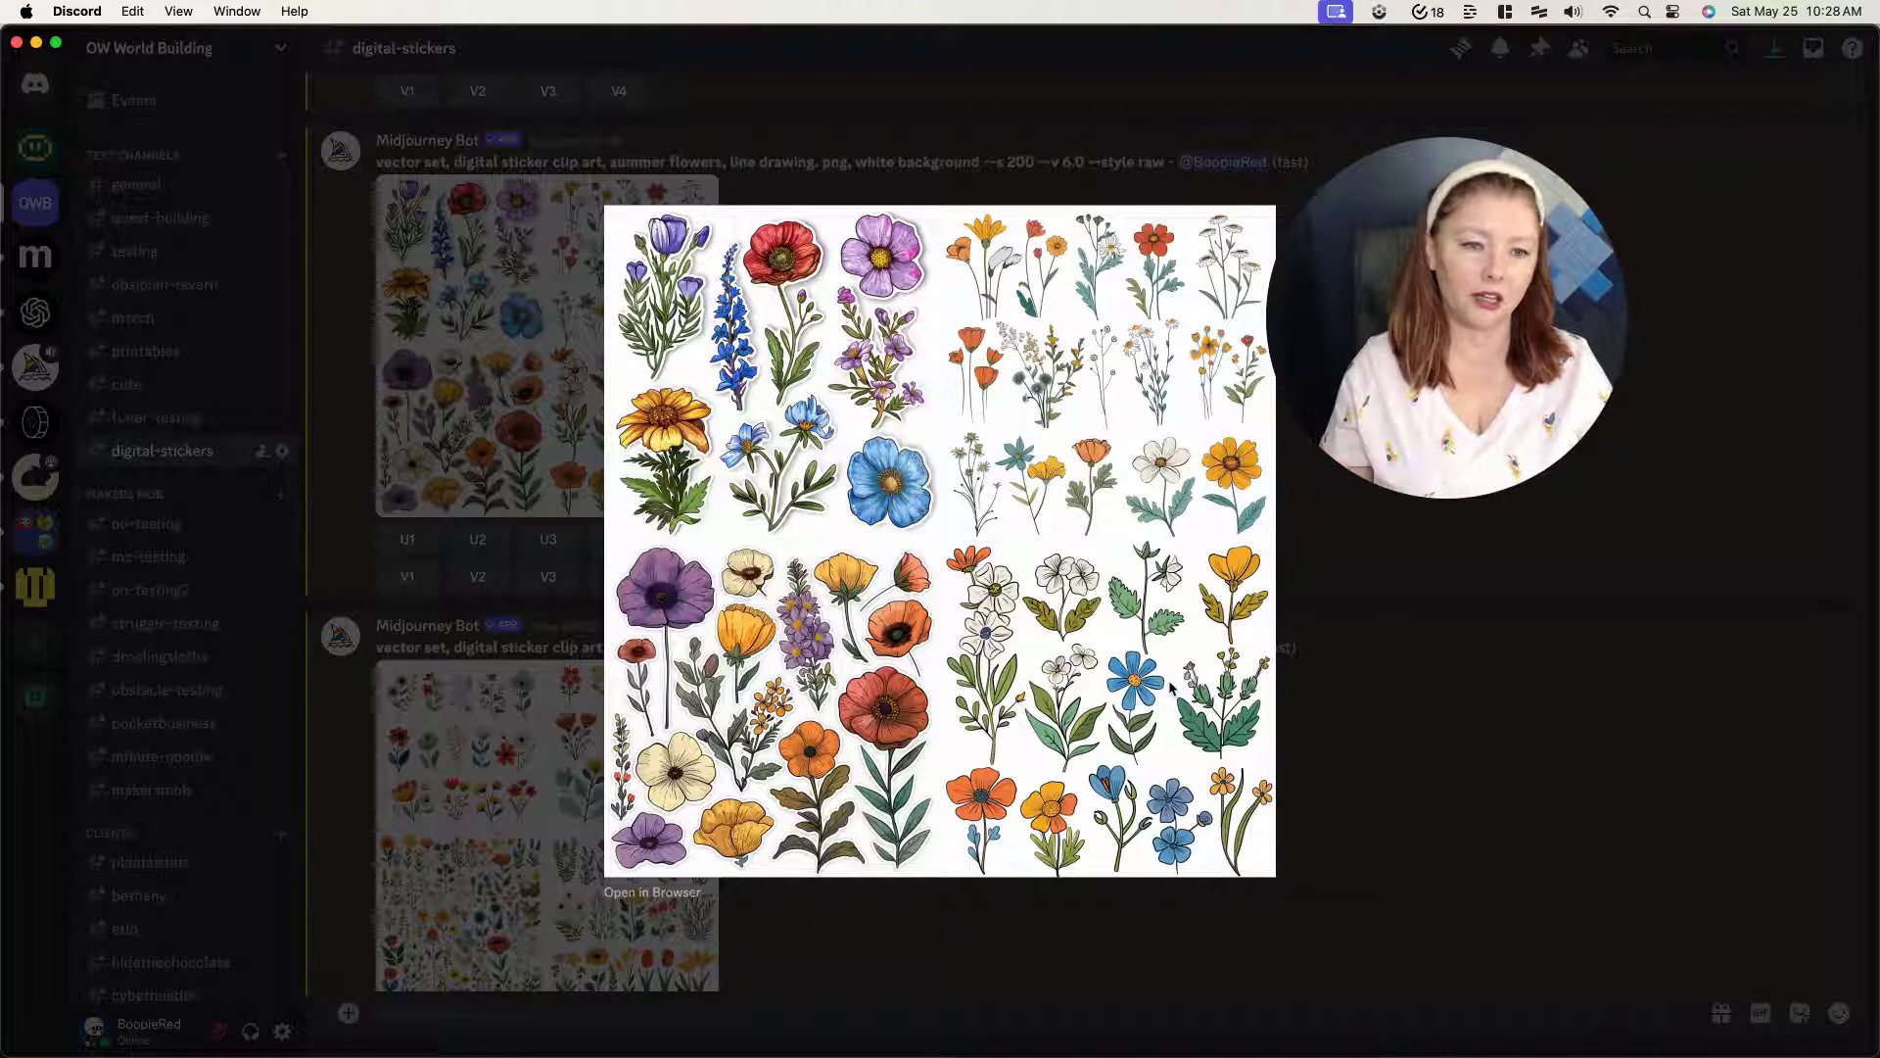
left_click(1405, 691)
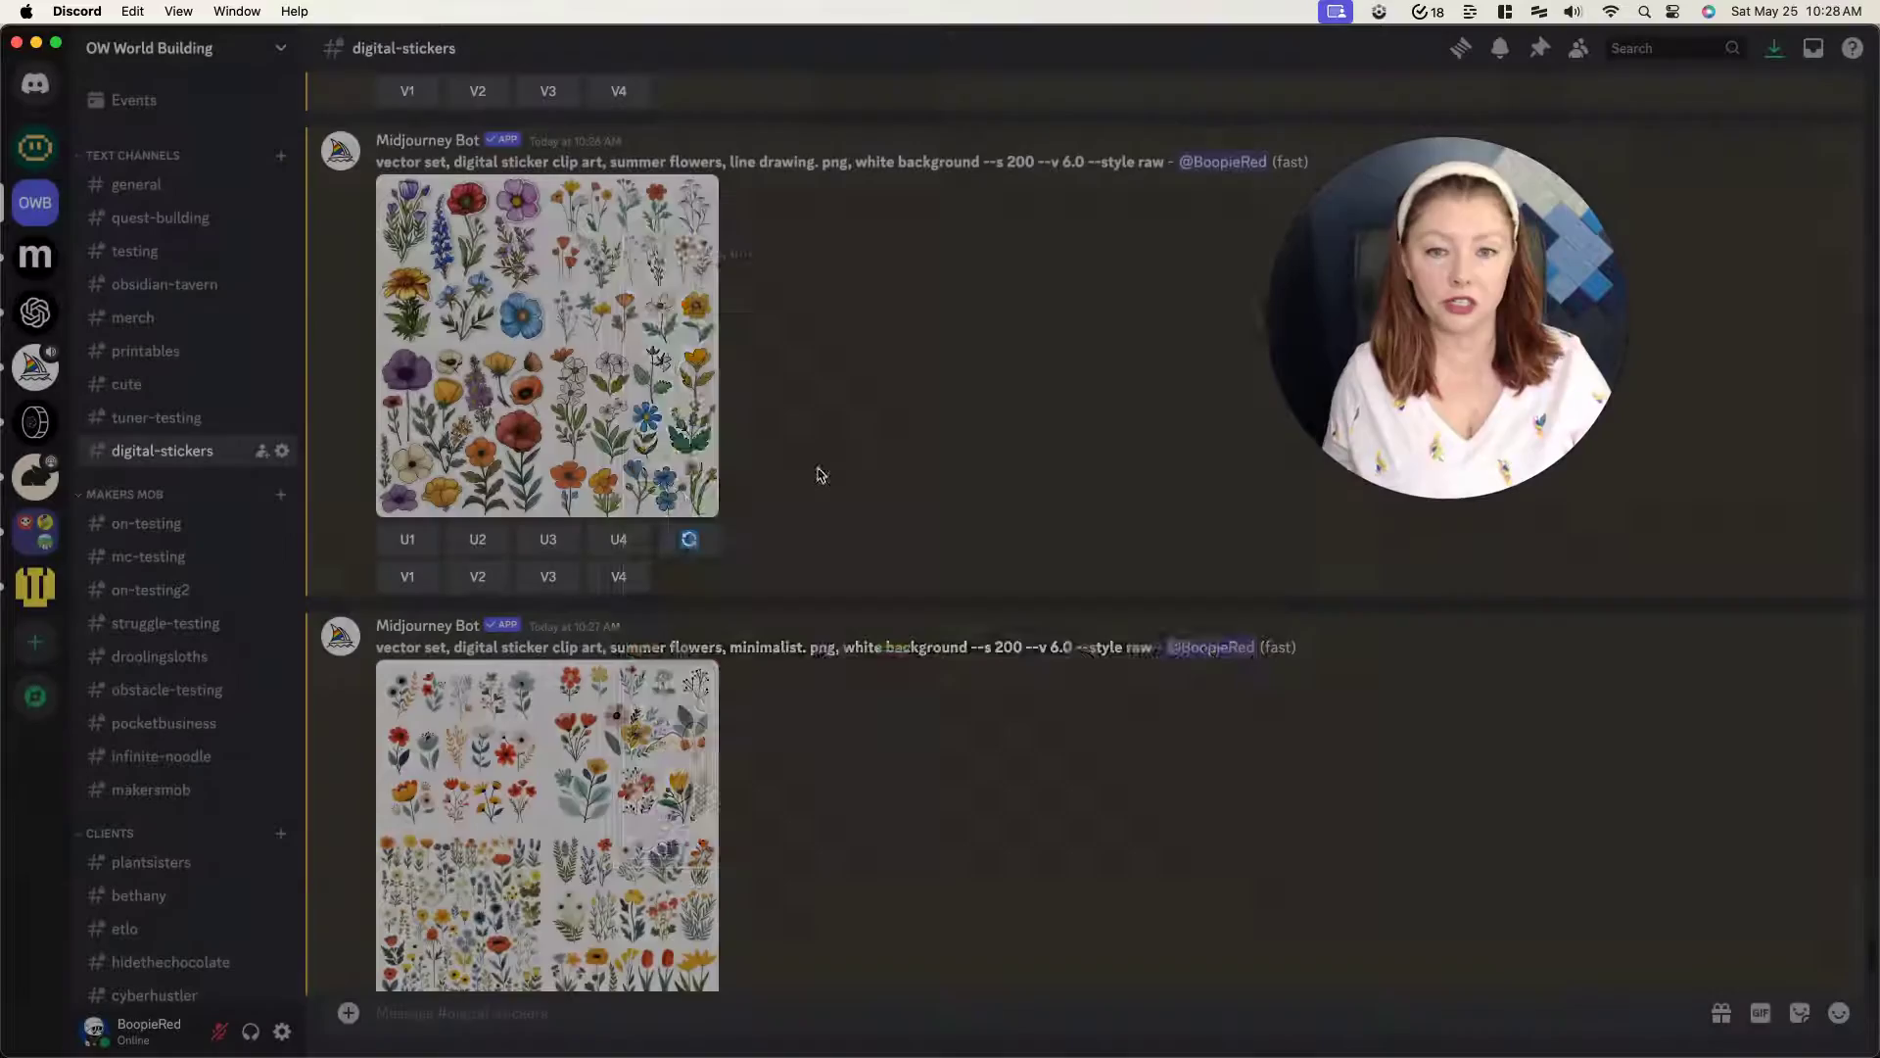
- Examine the enlarged paper quilling and pop art flower grids among the earlier results
scroll(700, 458, "up", 5)
left_click(578, 326)
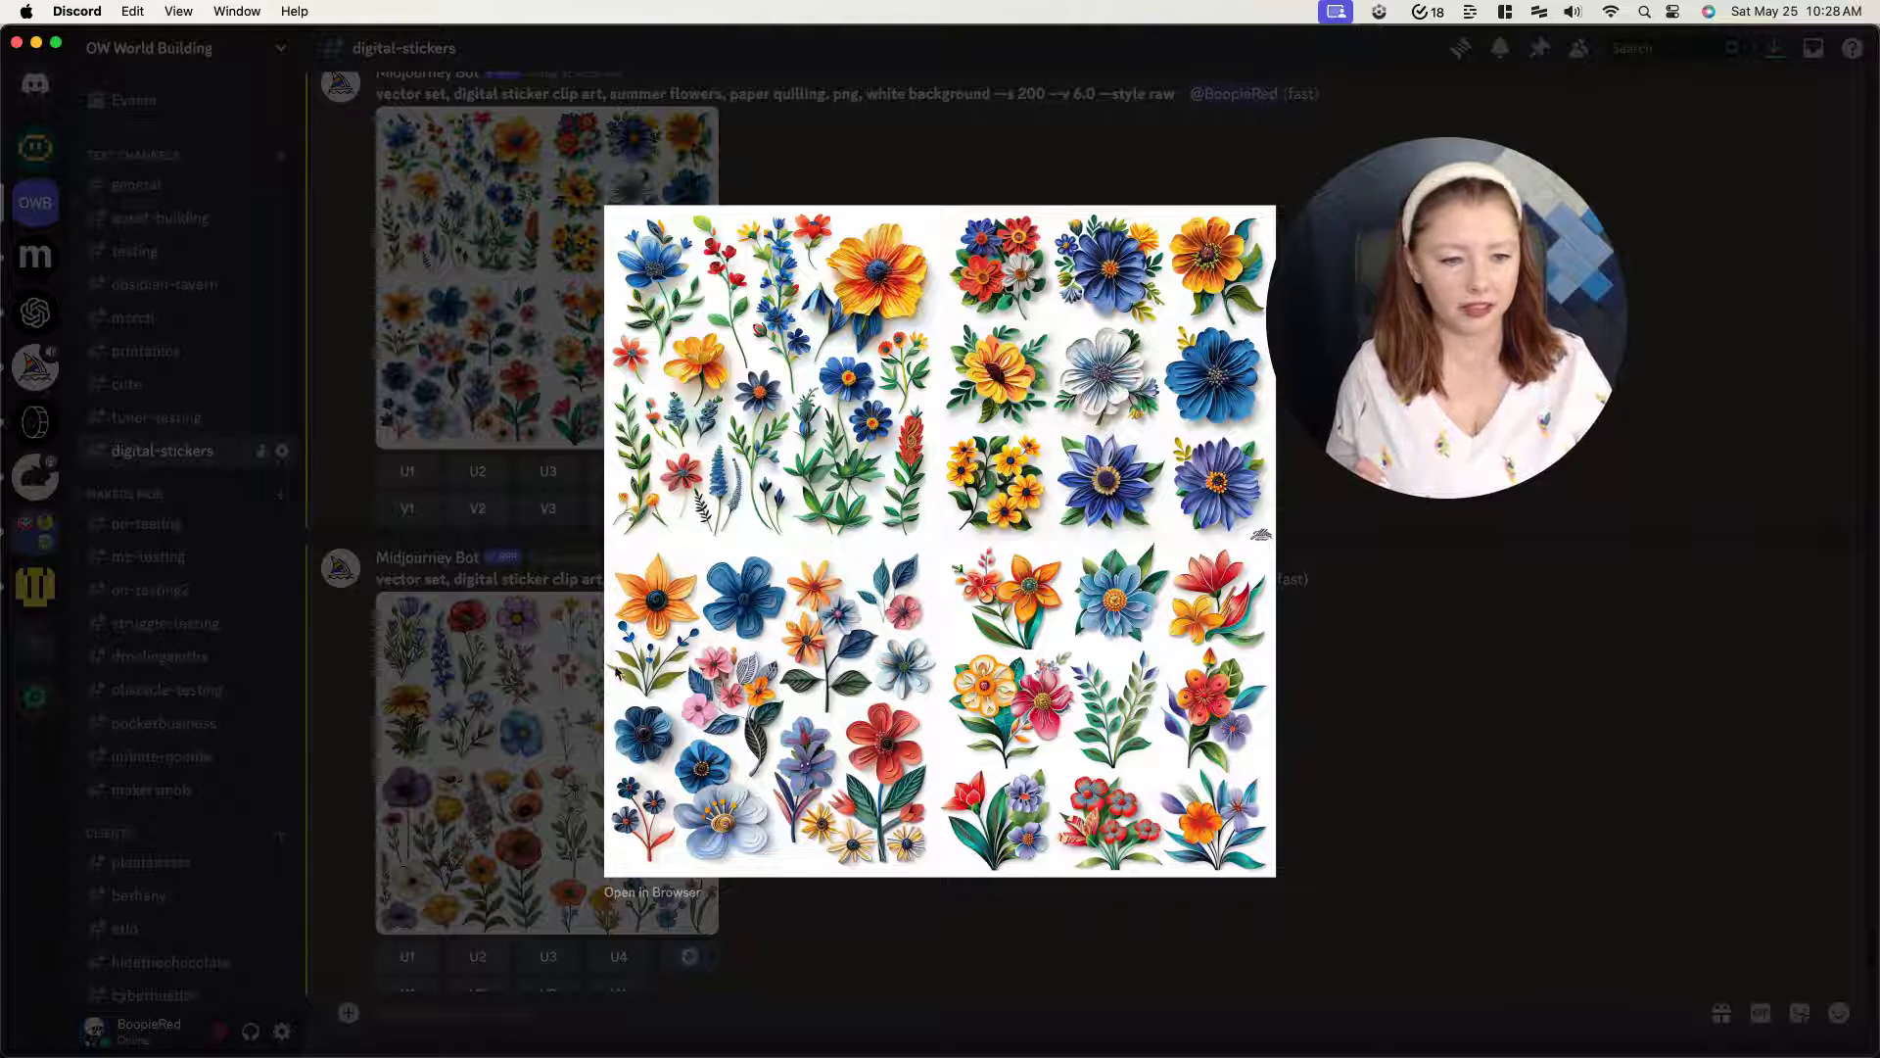
left_click(1410, 675)
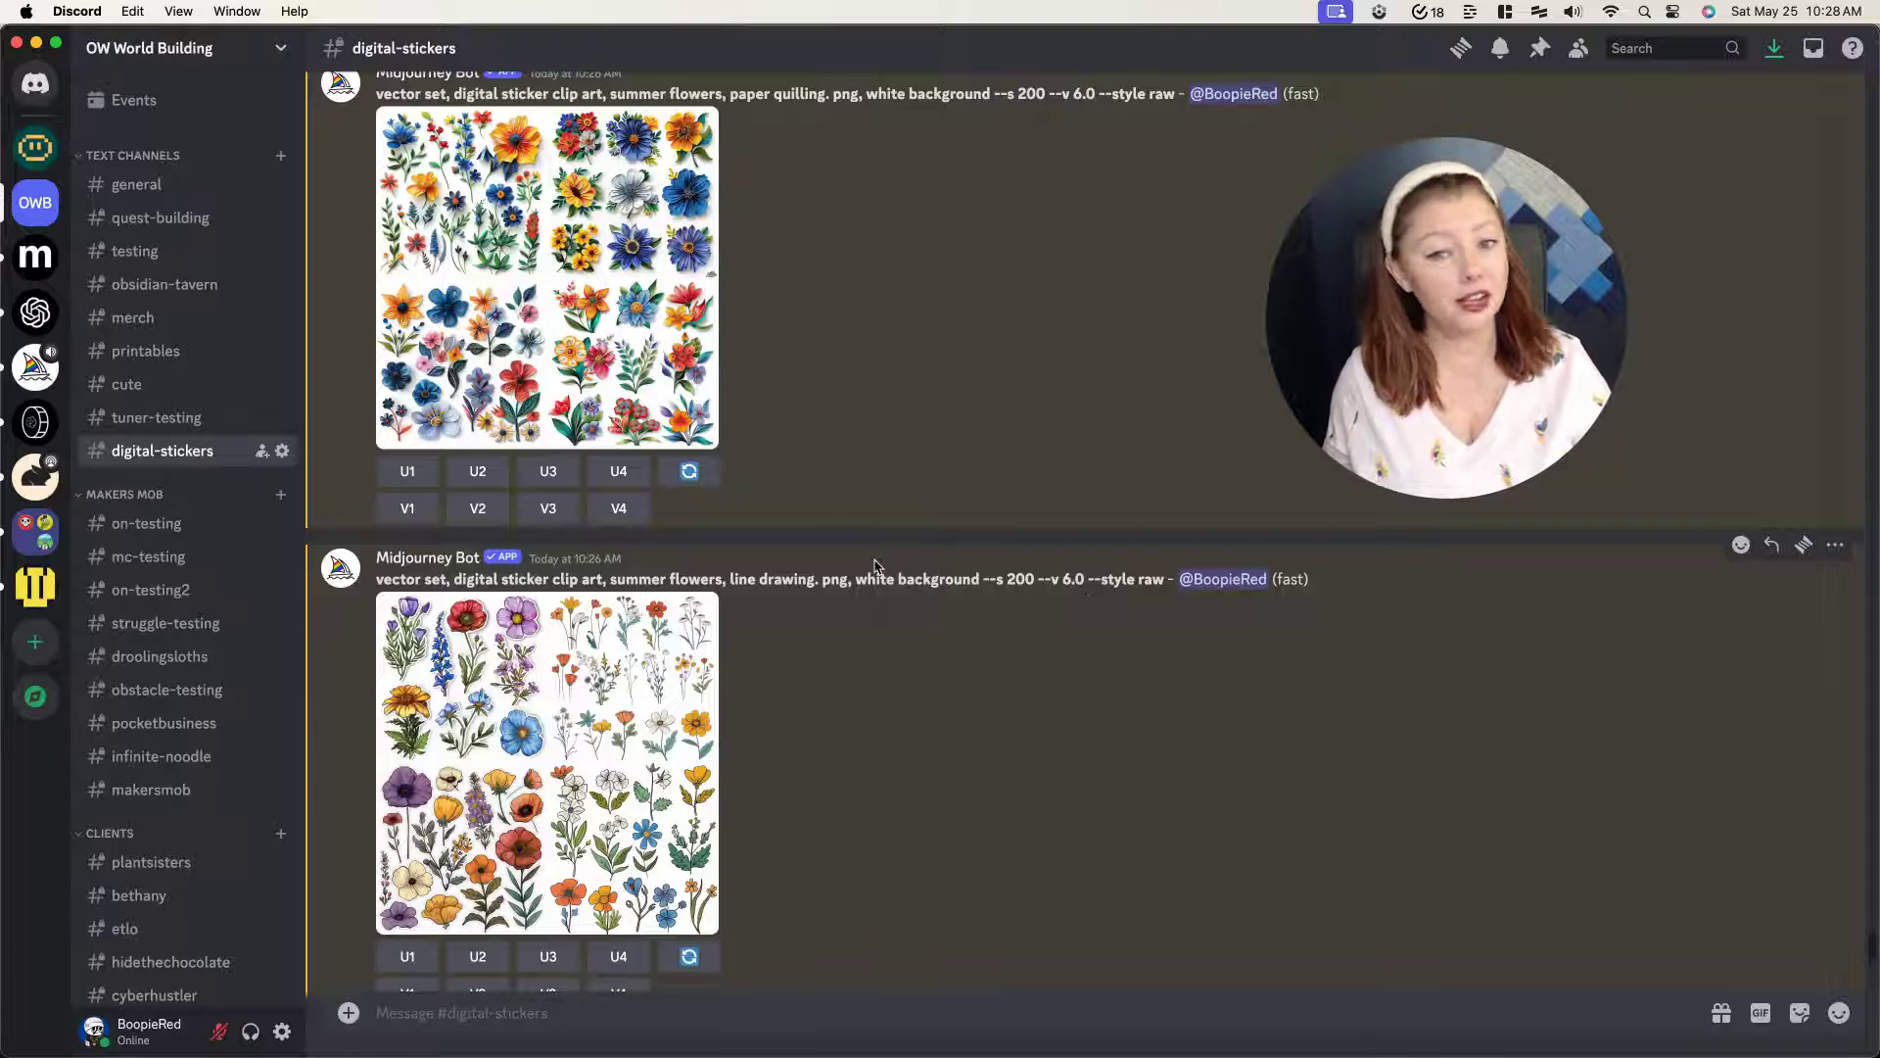
scroll(879, 565, "up", 5)
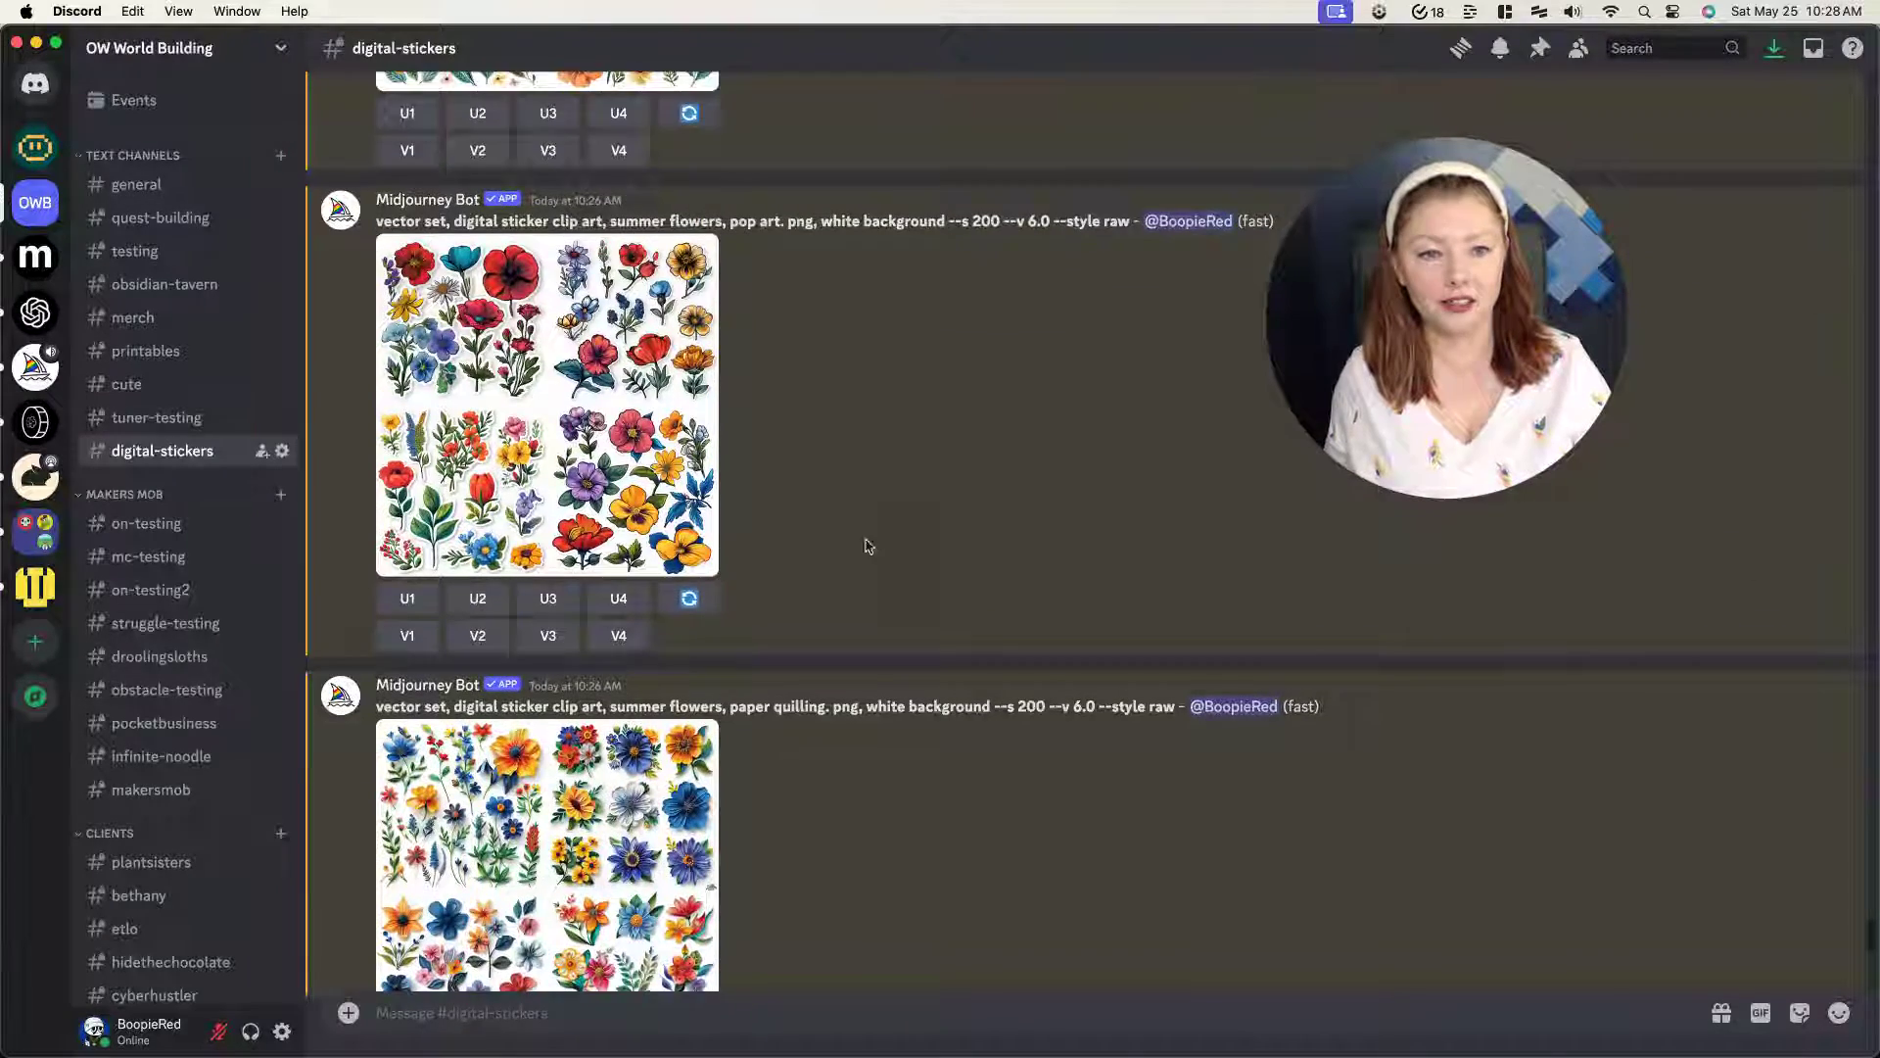
left_click(634, 440)
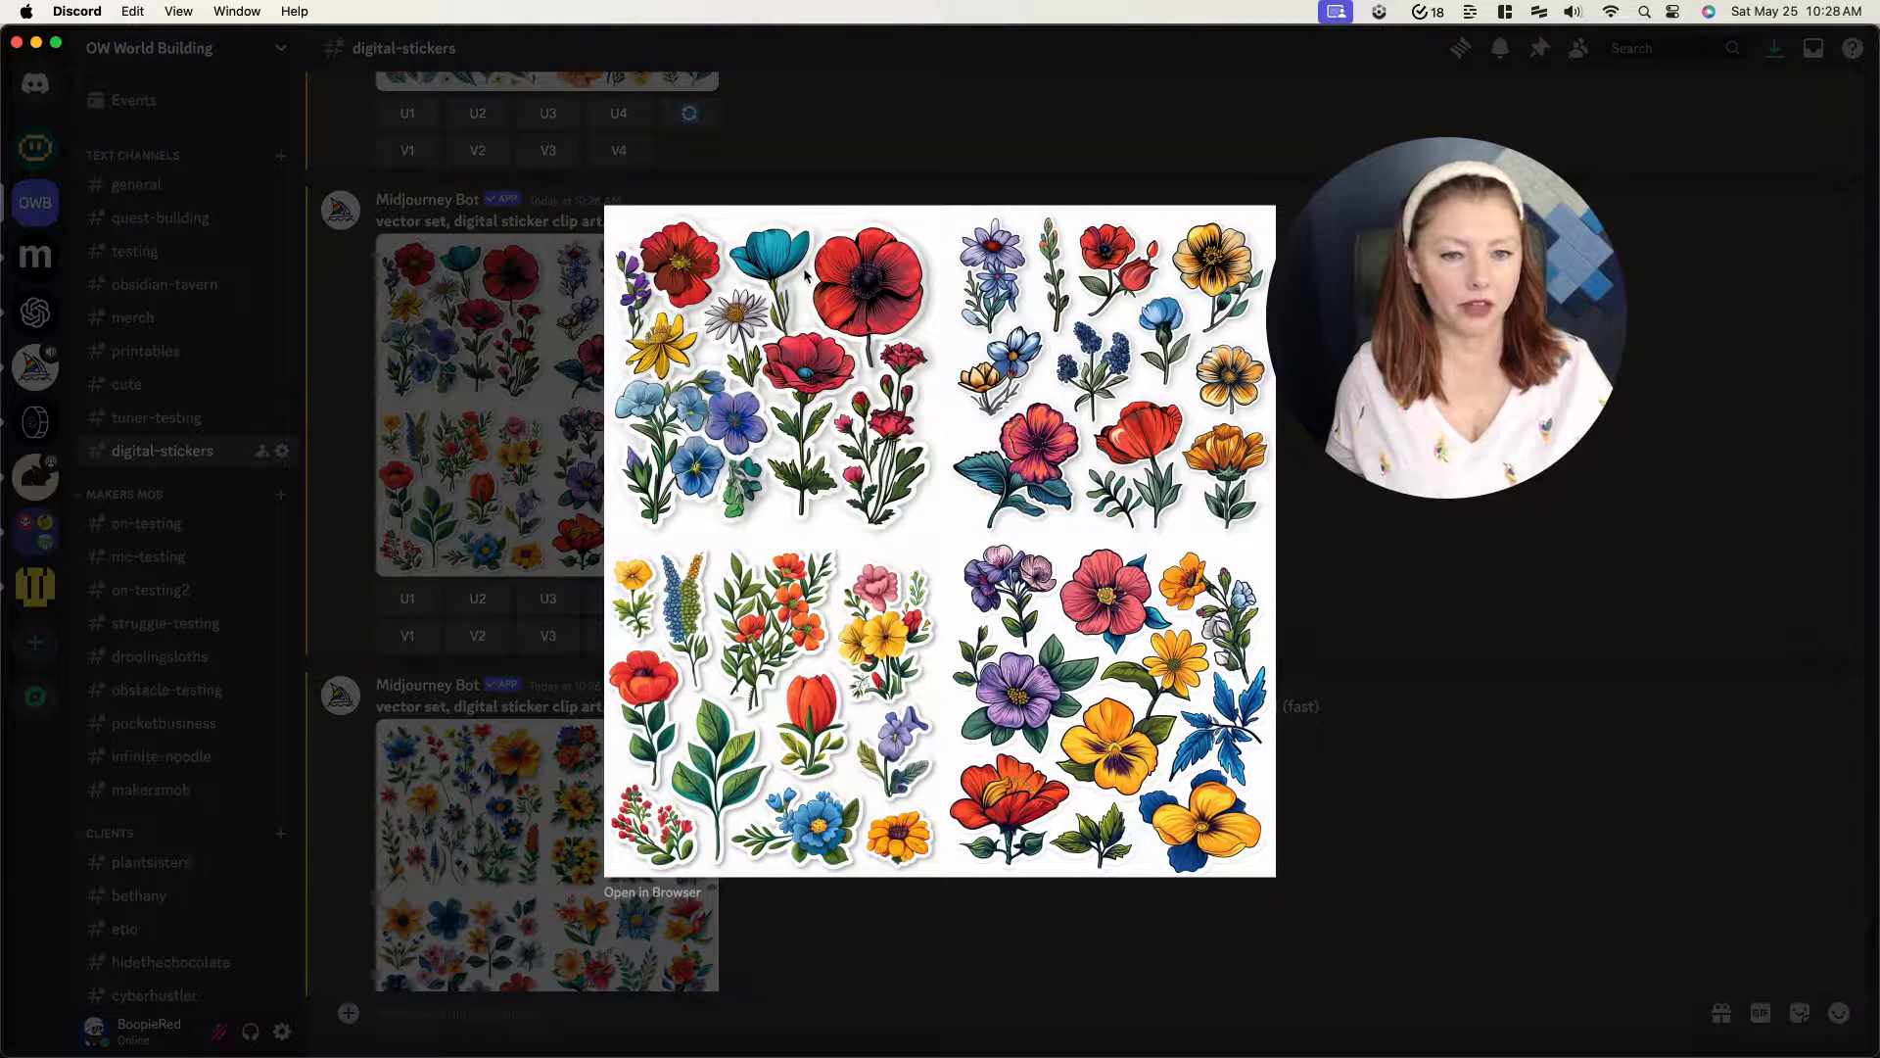
left_click(1355, 671)
- Examine the enlarged gouache and watercolor flower grids, closing each preview
left_click(602, 446)
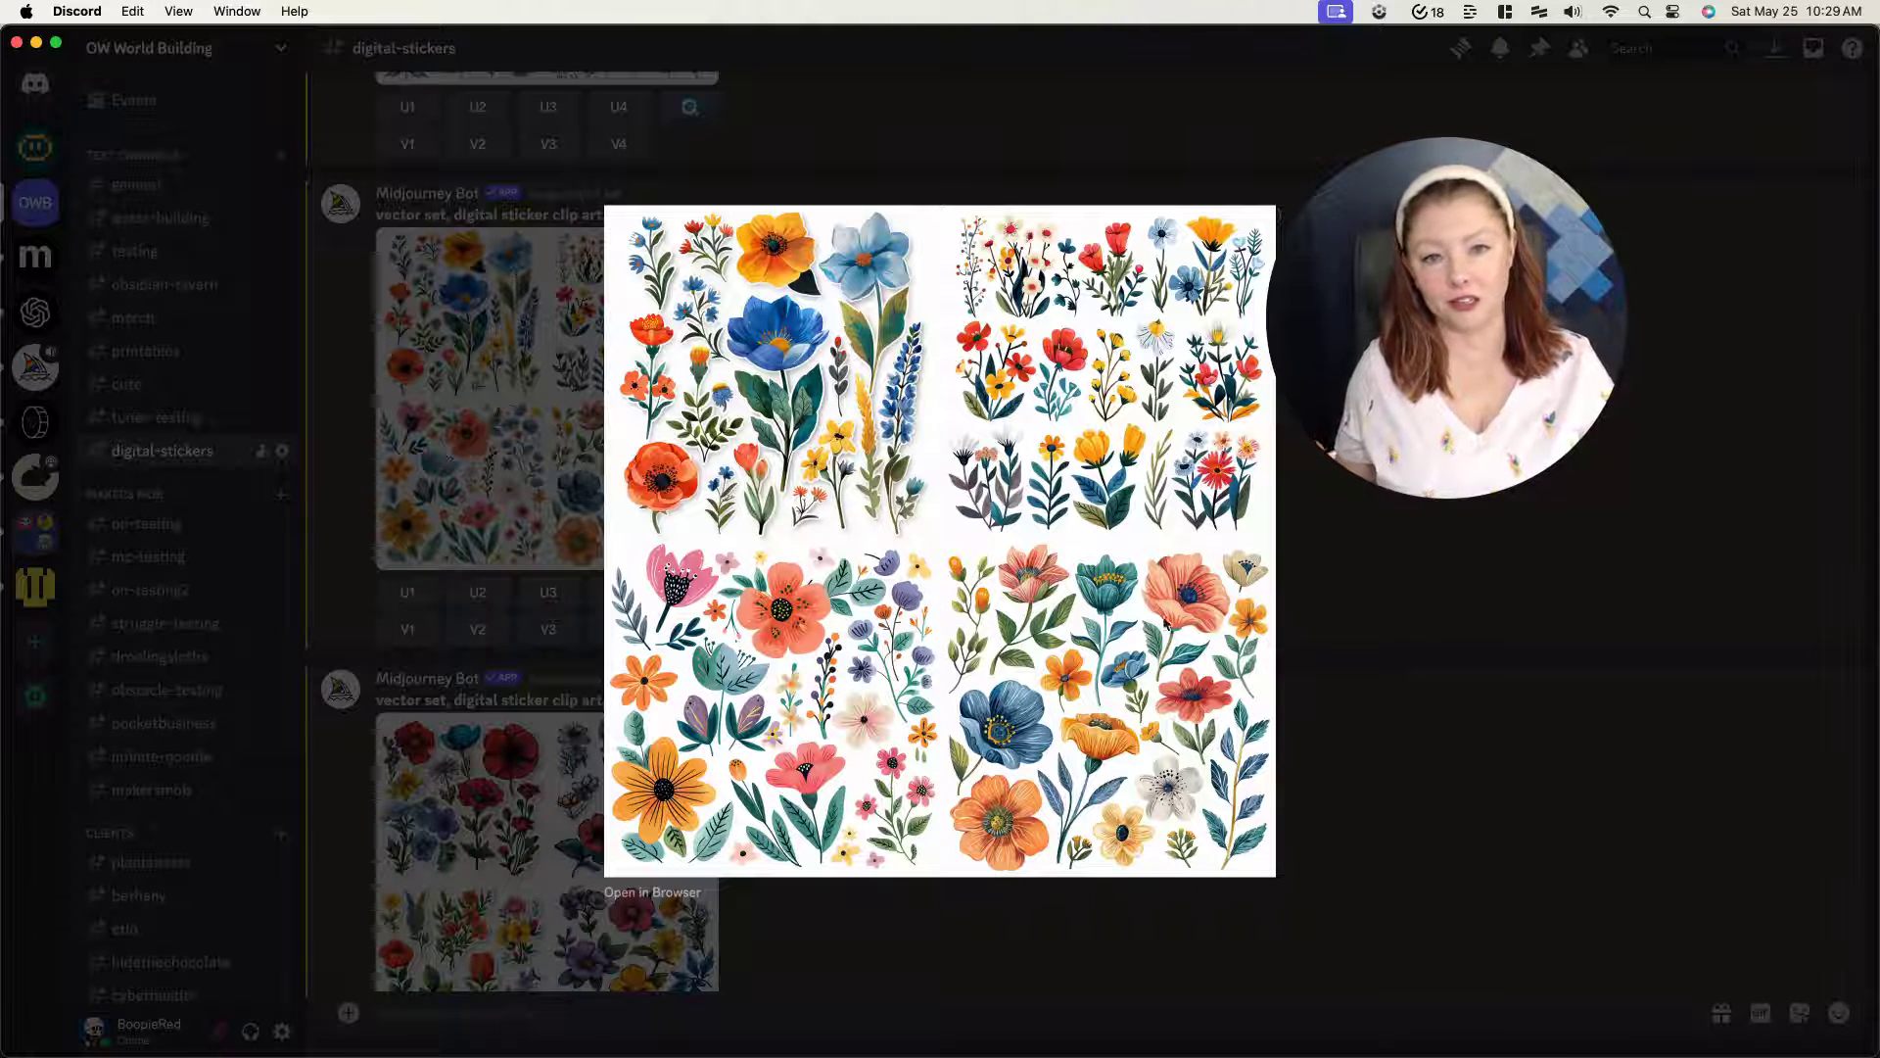
left_click(1378, 617)
scroll(999, 549, "up", 5)
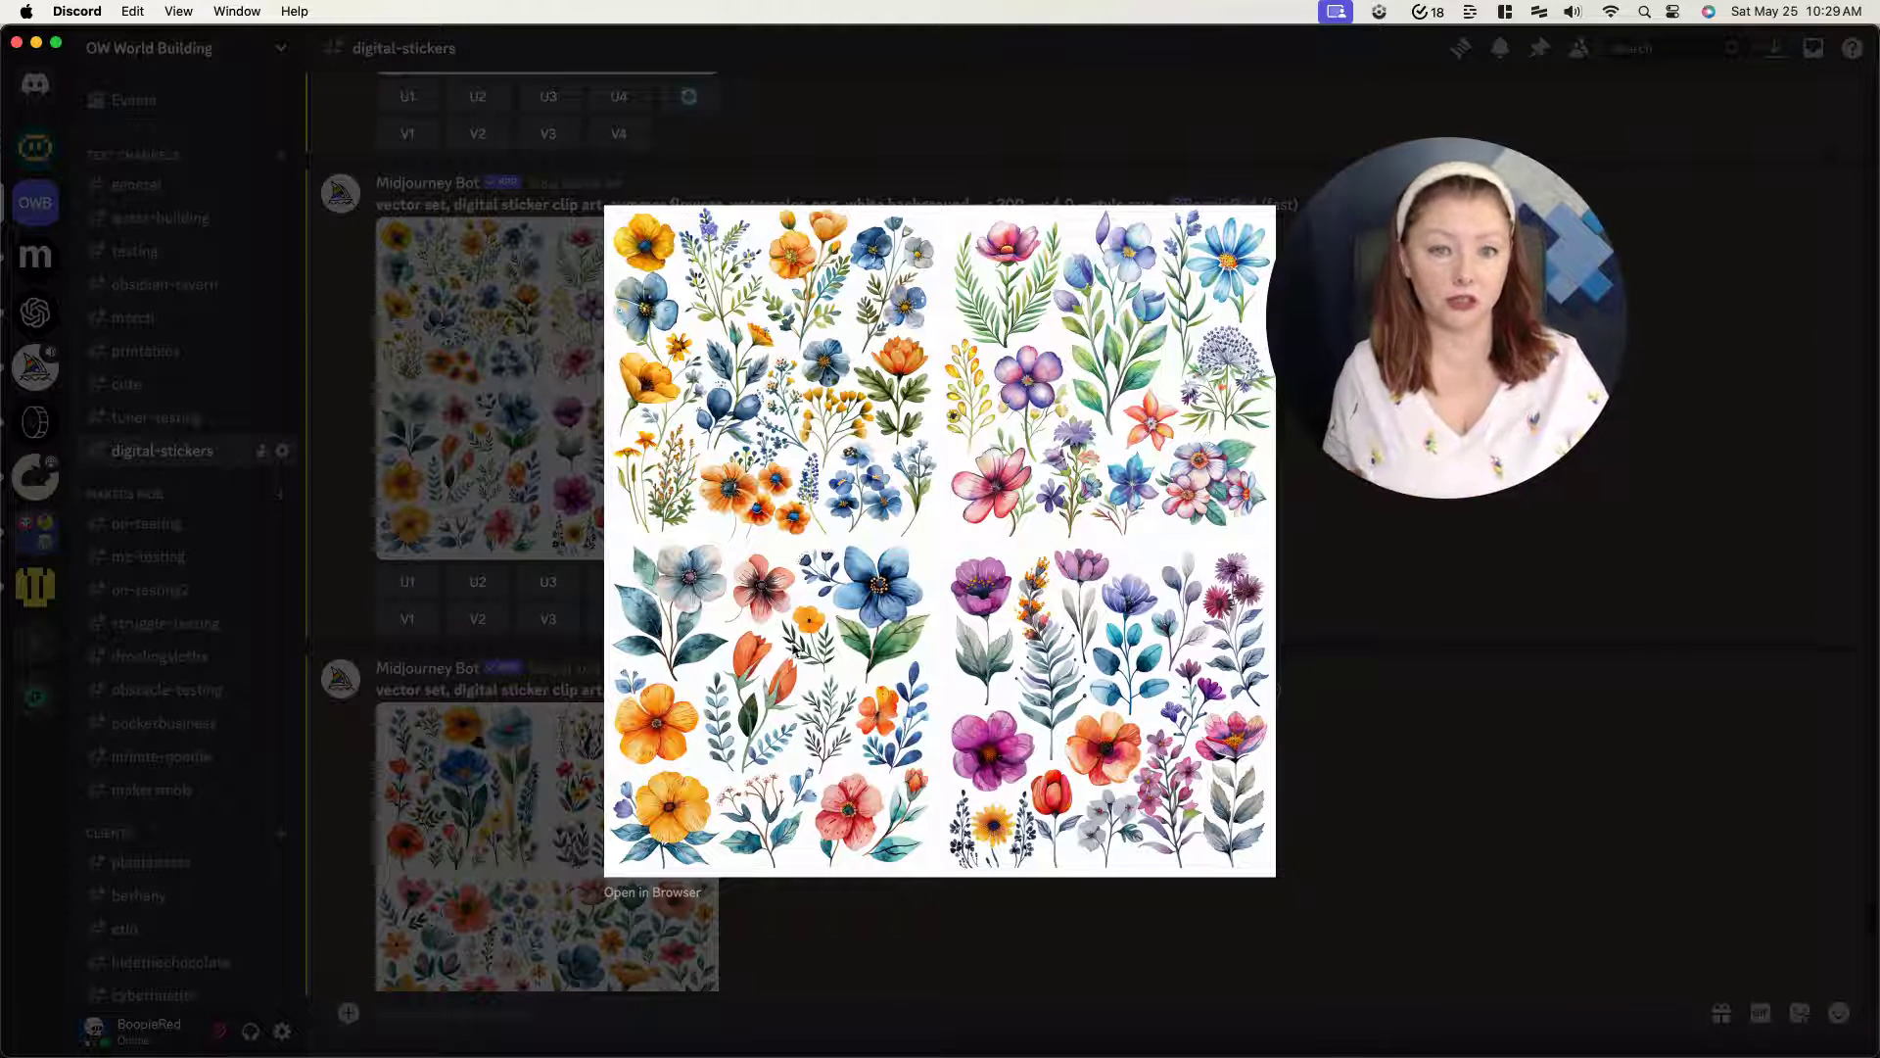
left_click(1309, 646)
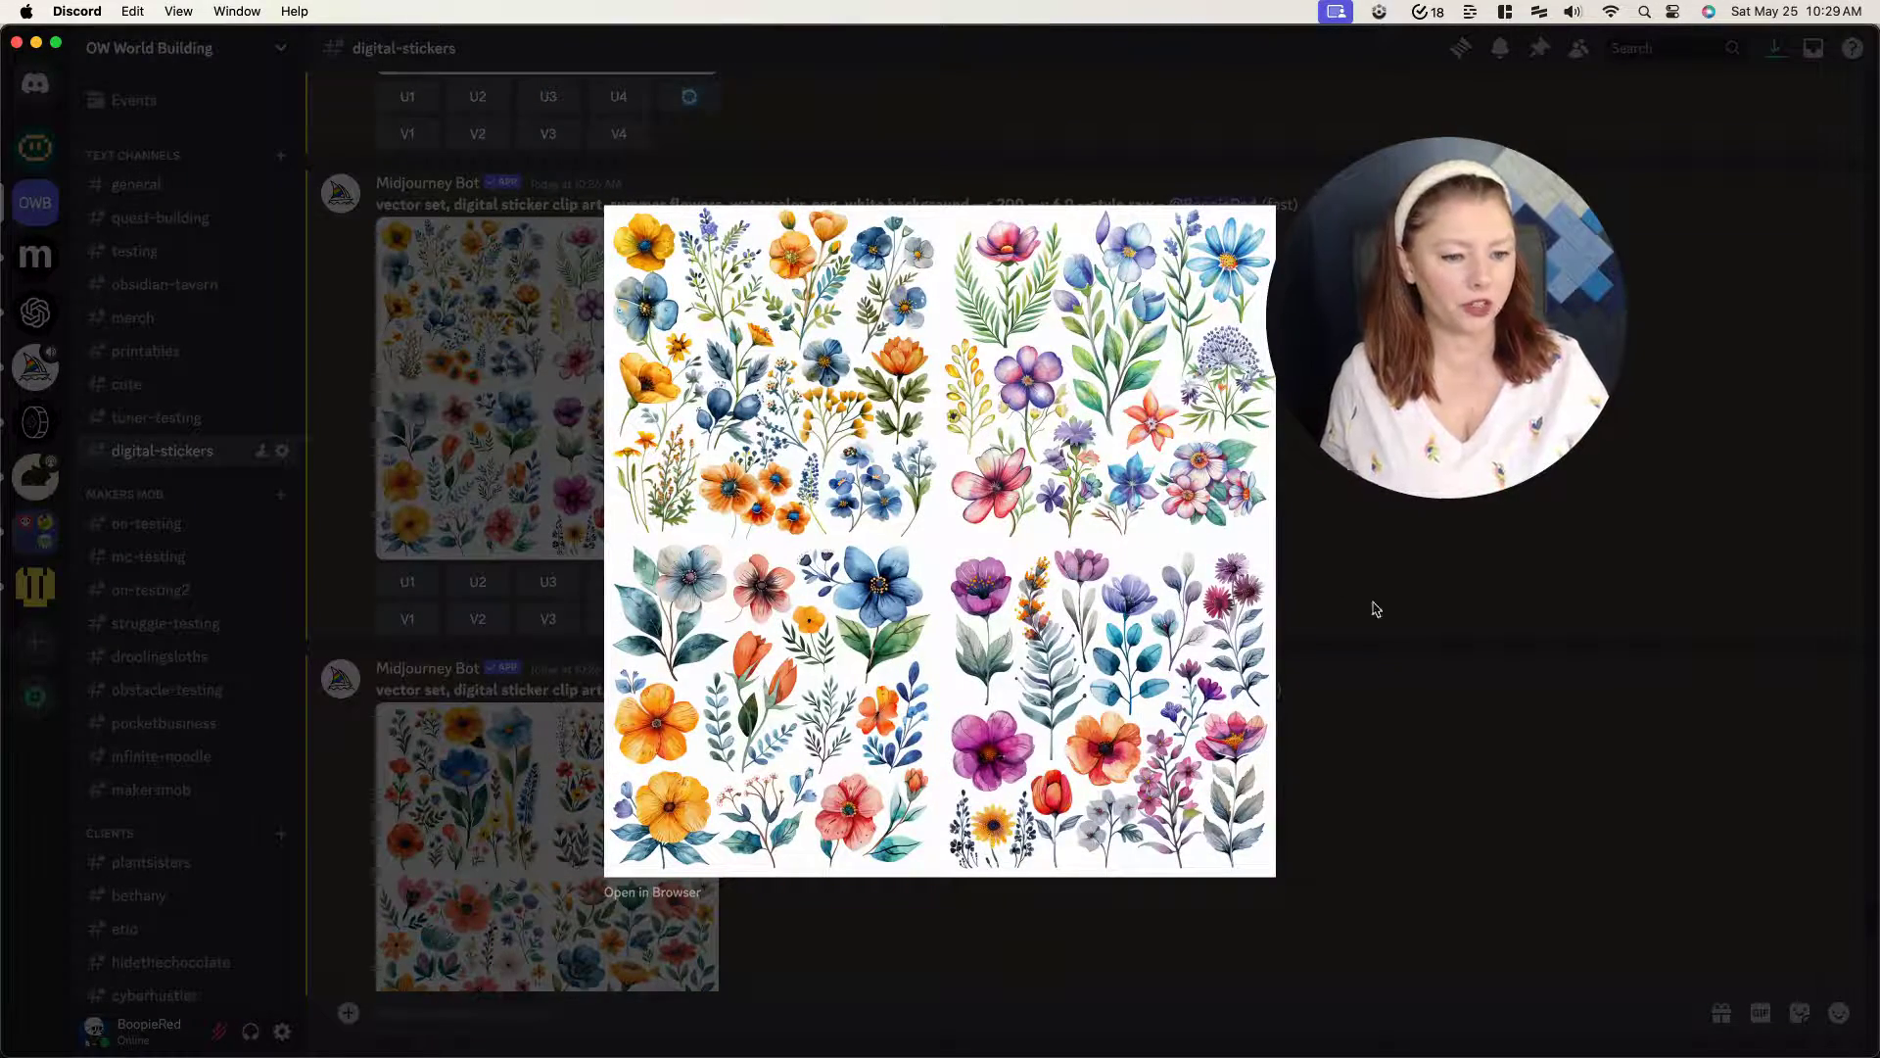
left_click(1459, 656)
- Examine the enlarged fauvism and naturalistic flower grids at the start of the batch
left_click(467, 380)
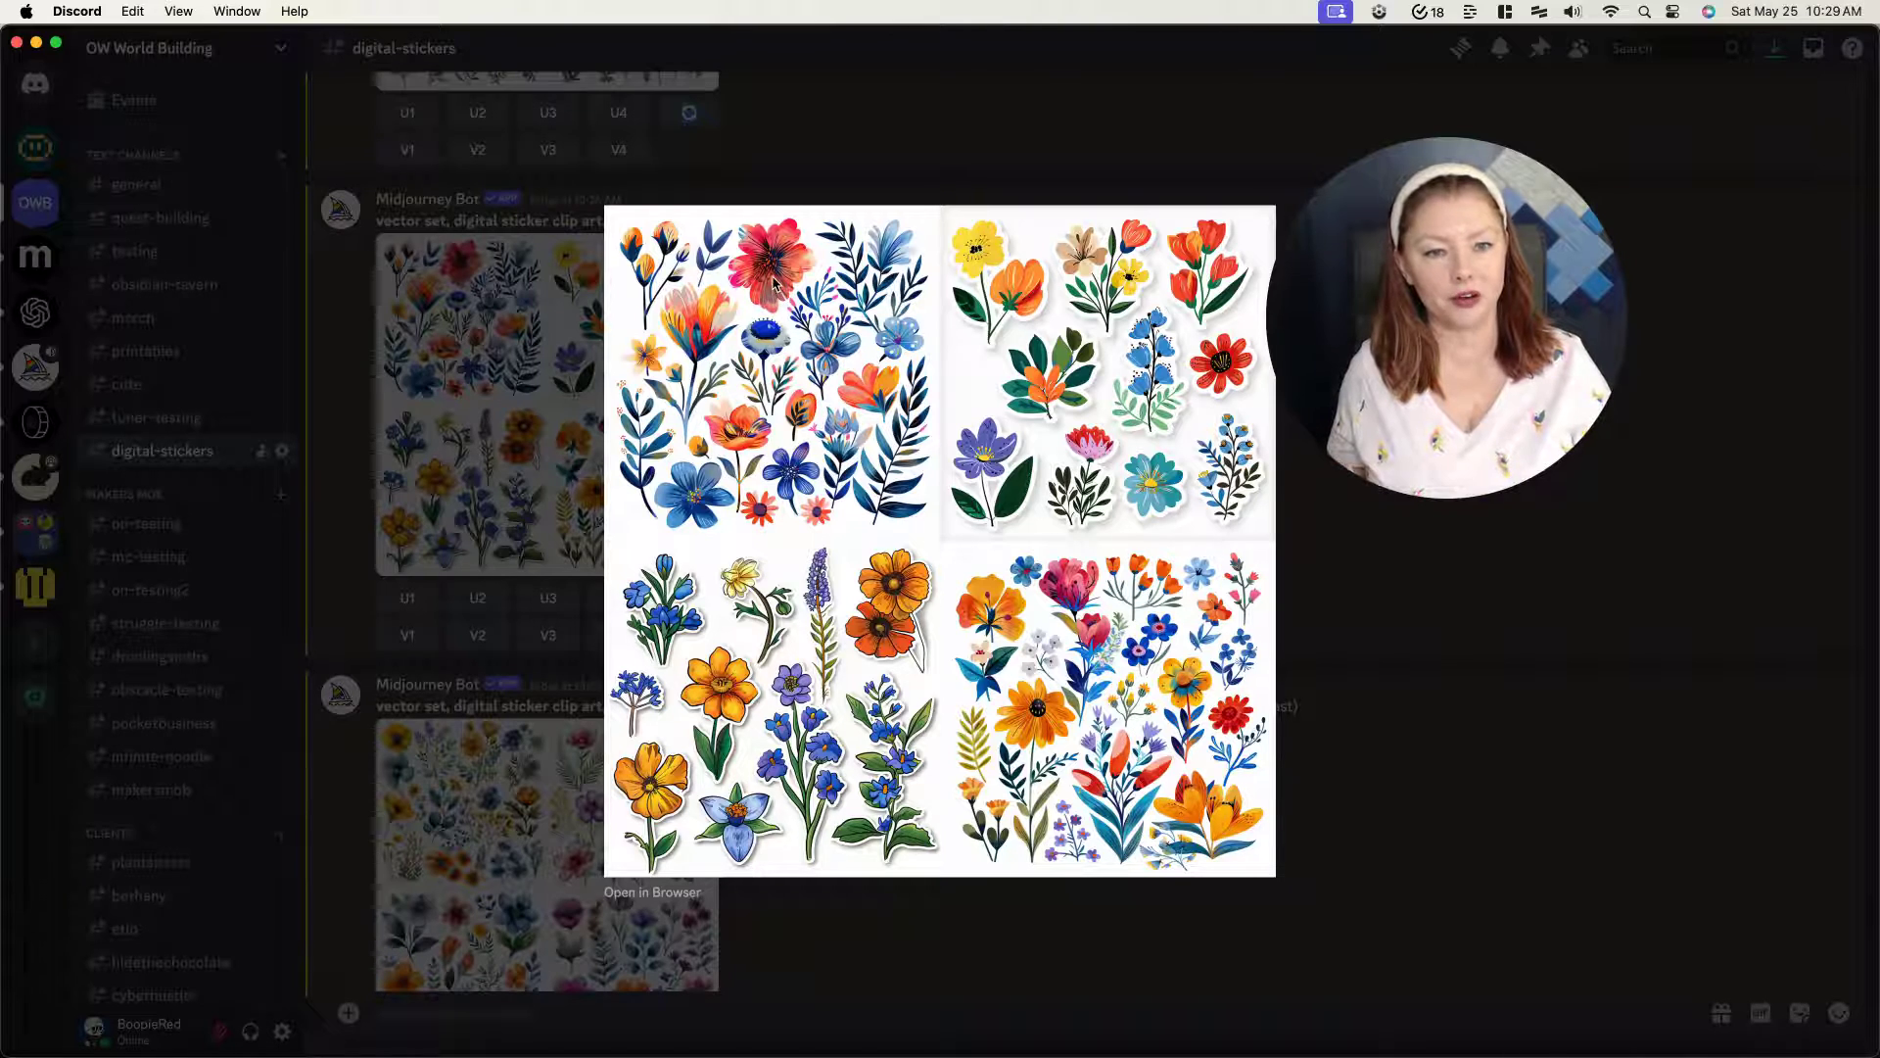
left_click(1410, 687)
scroll(879, 468, "up", 3)
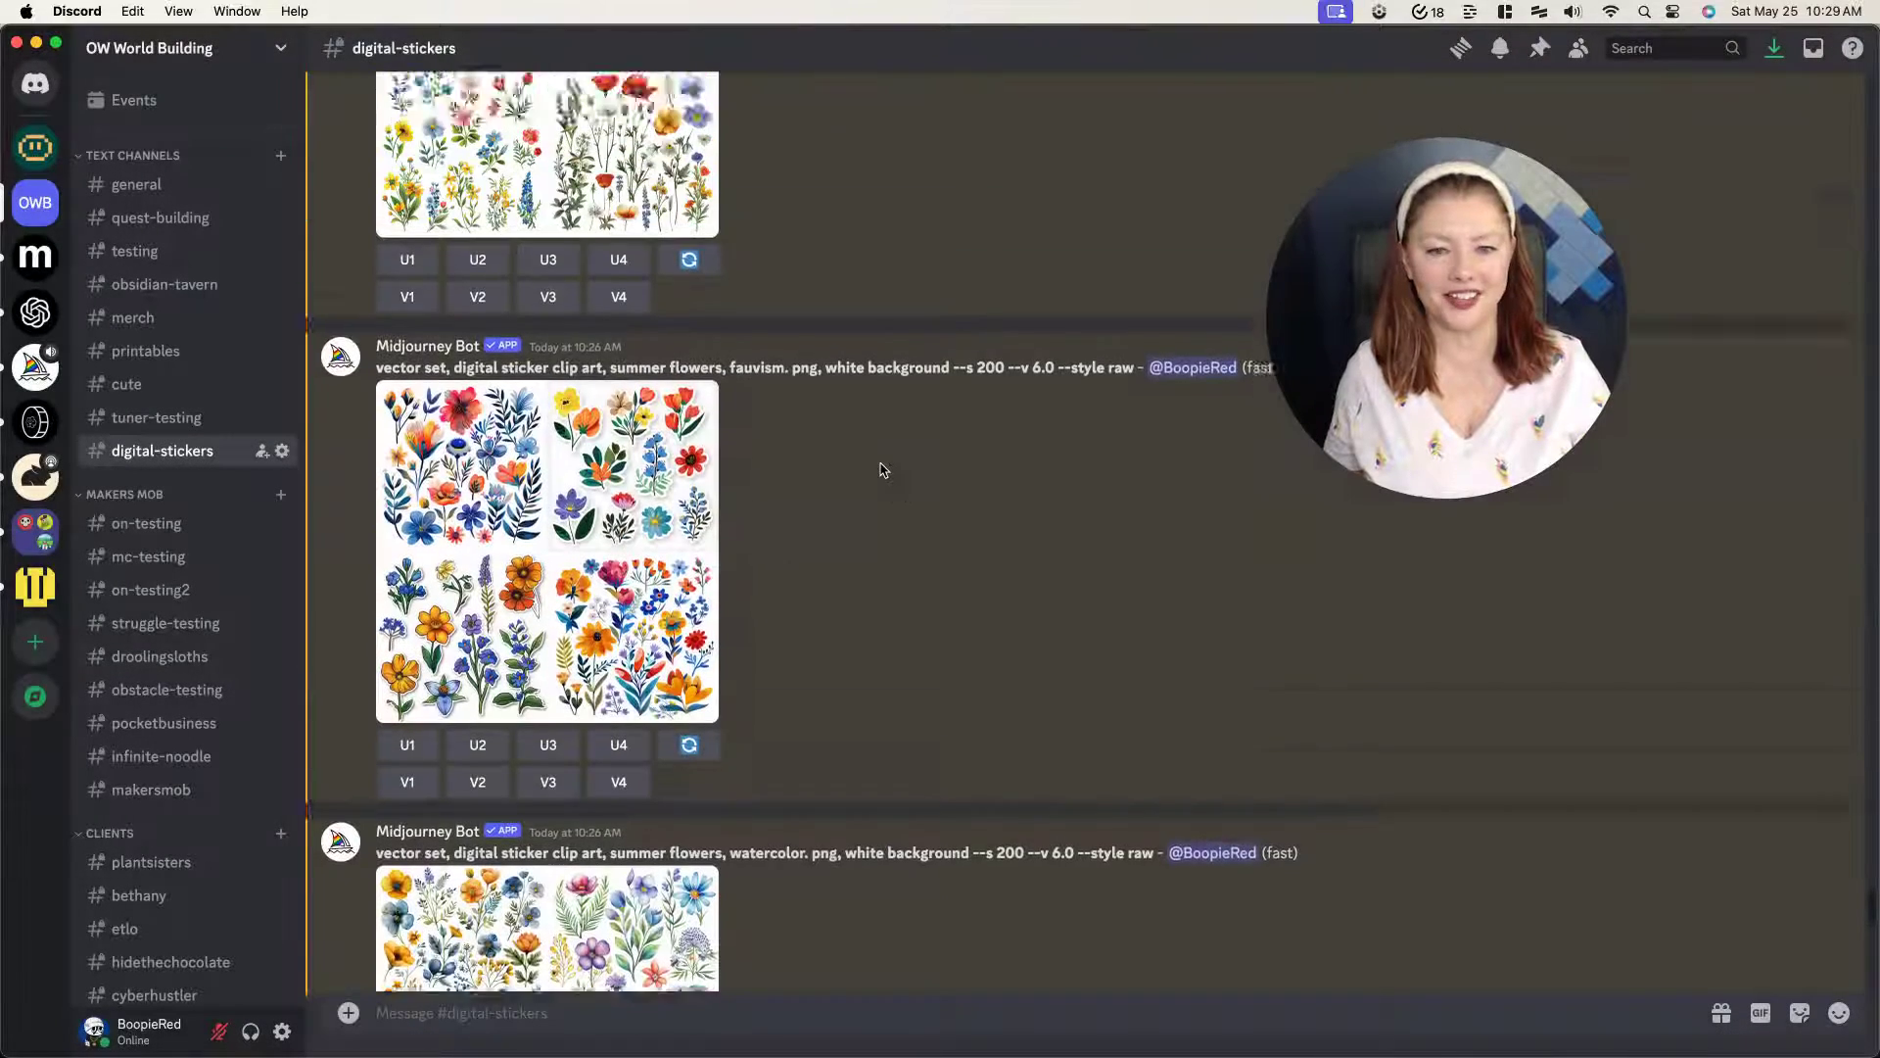
scroll(879, 474, "up", 2)
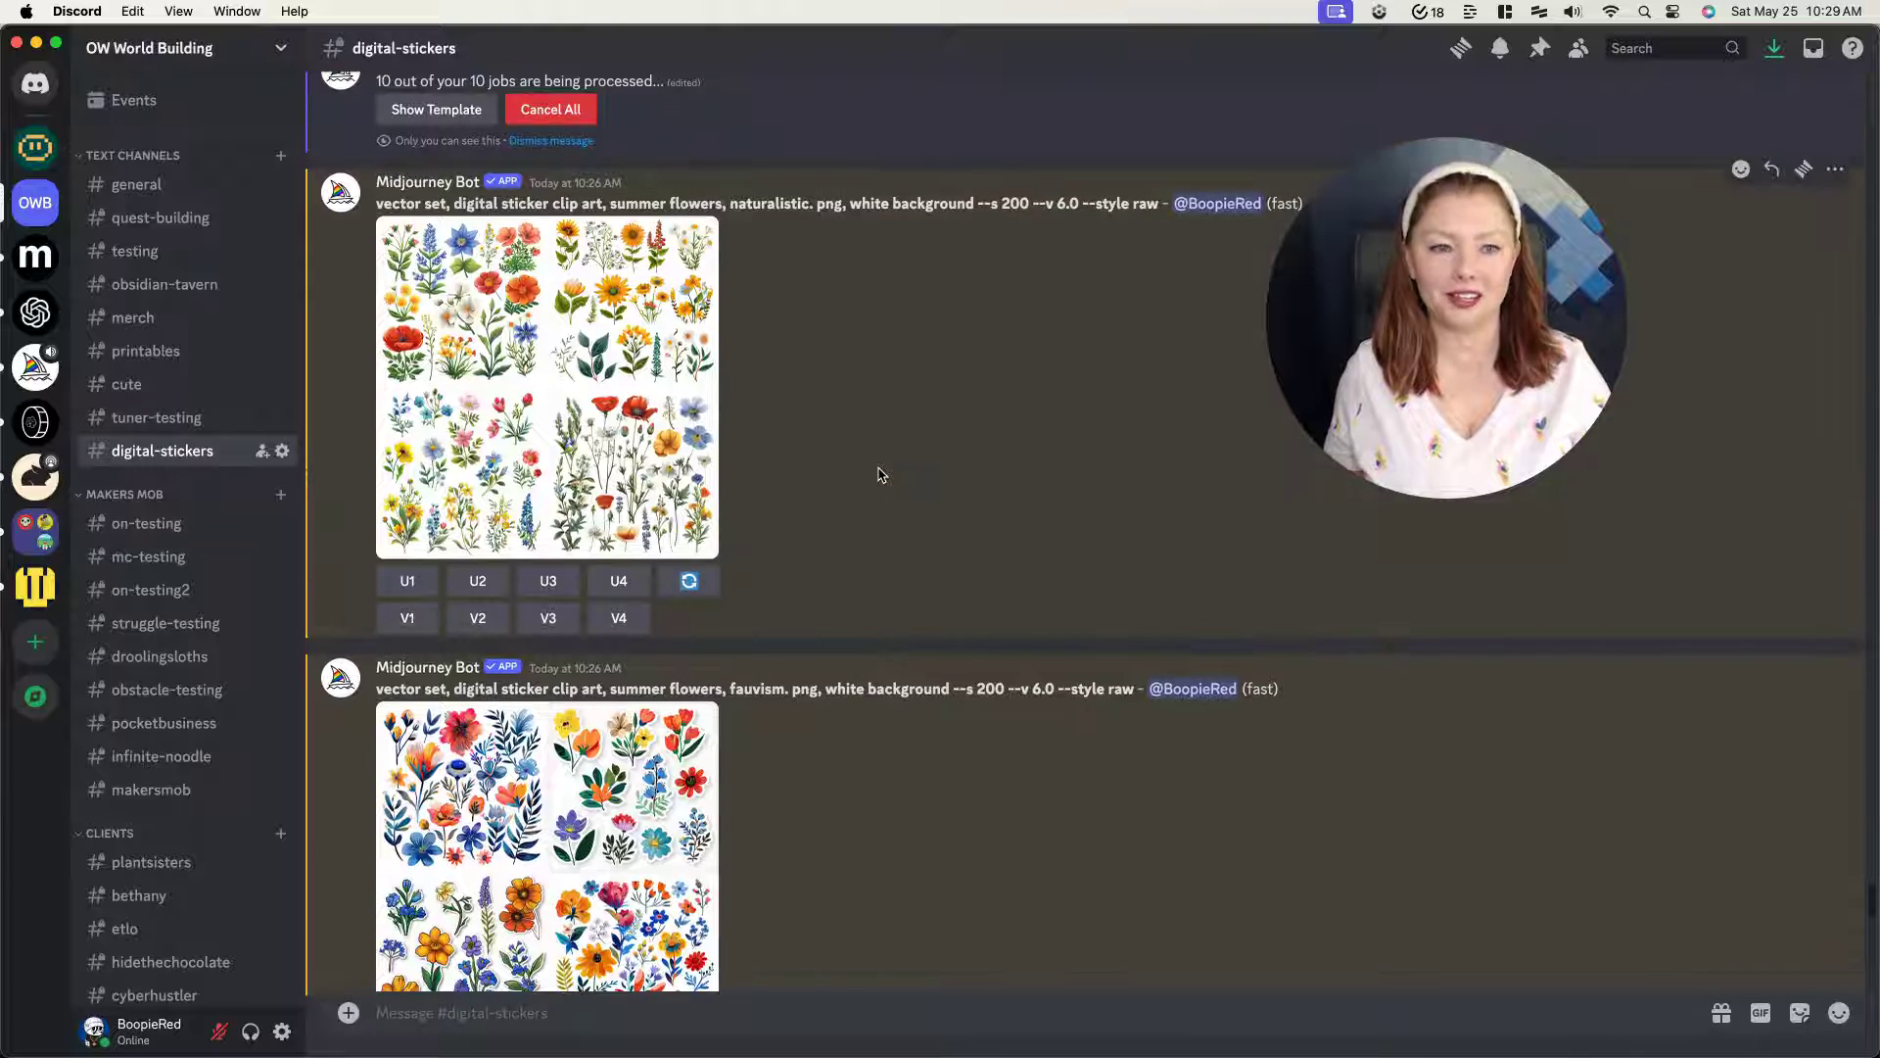
left_click(532, 388)
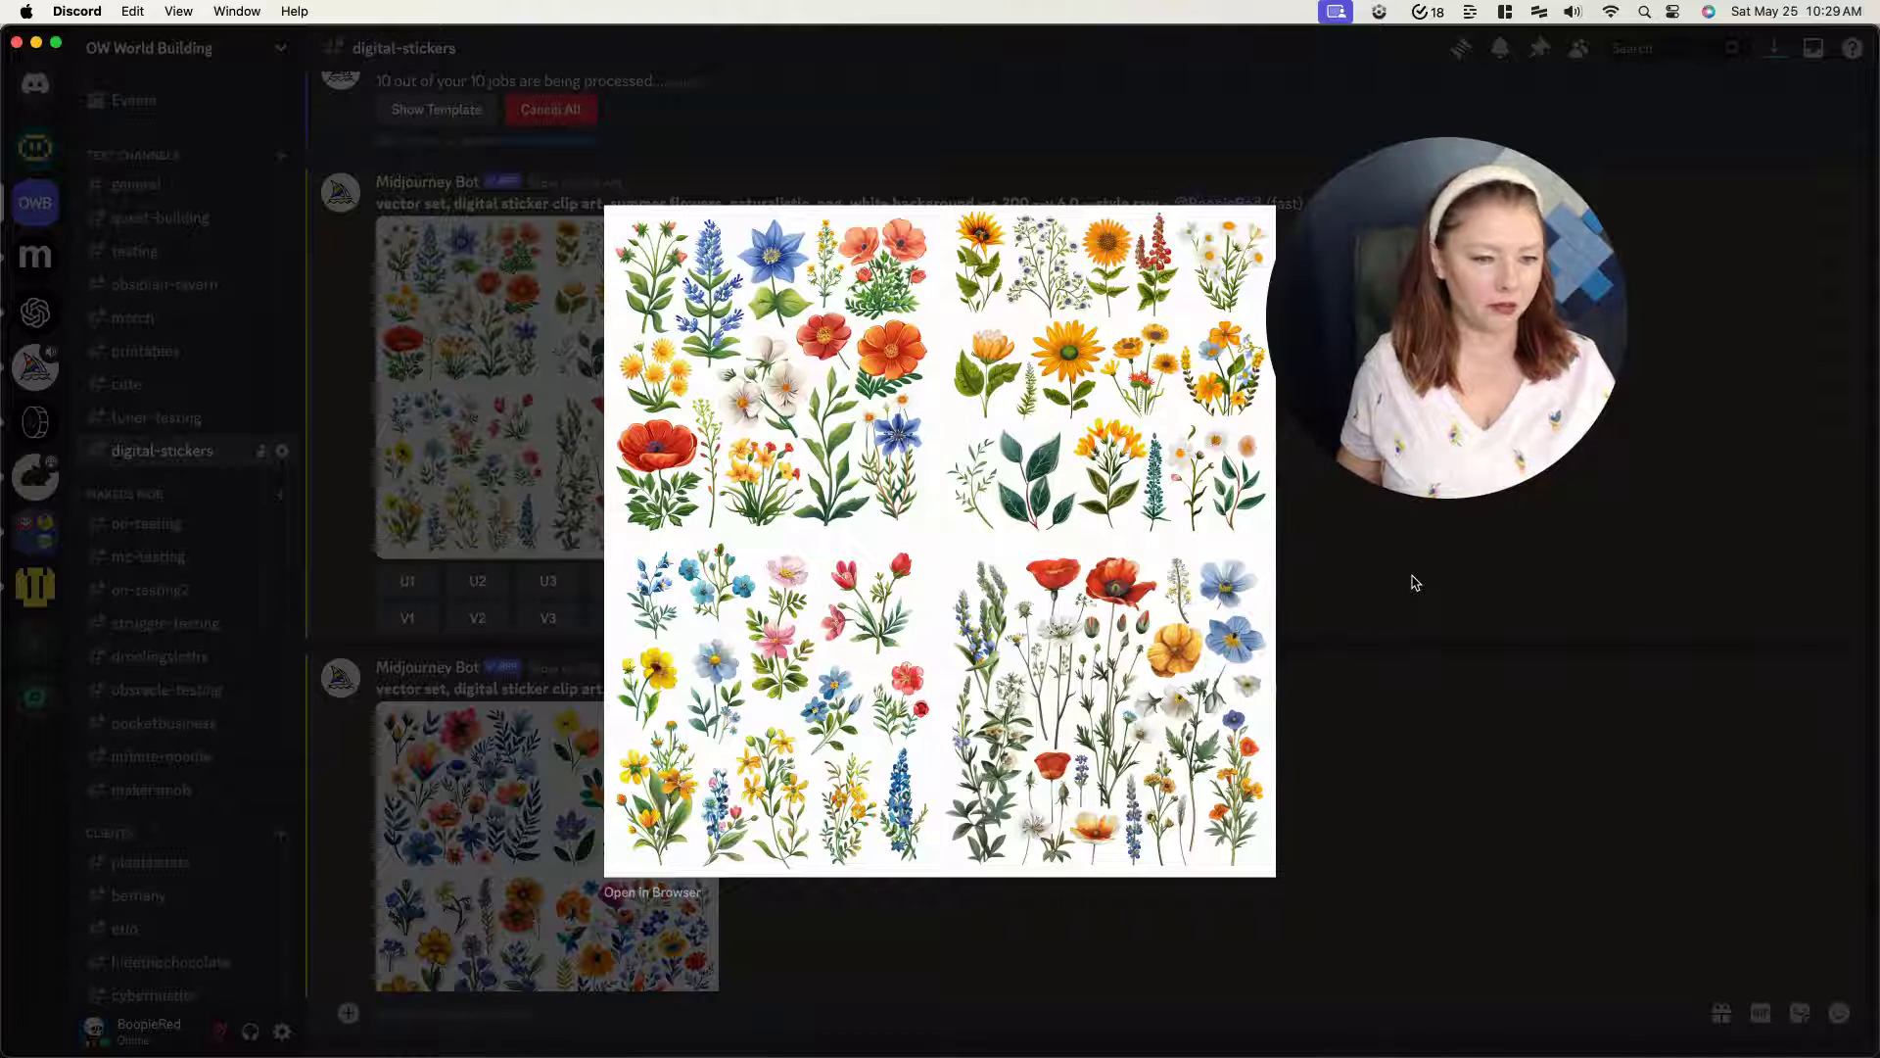
left_click(1413, 579)
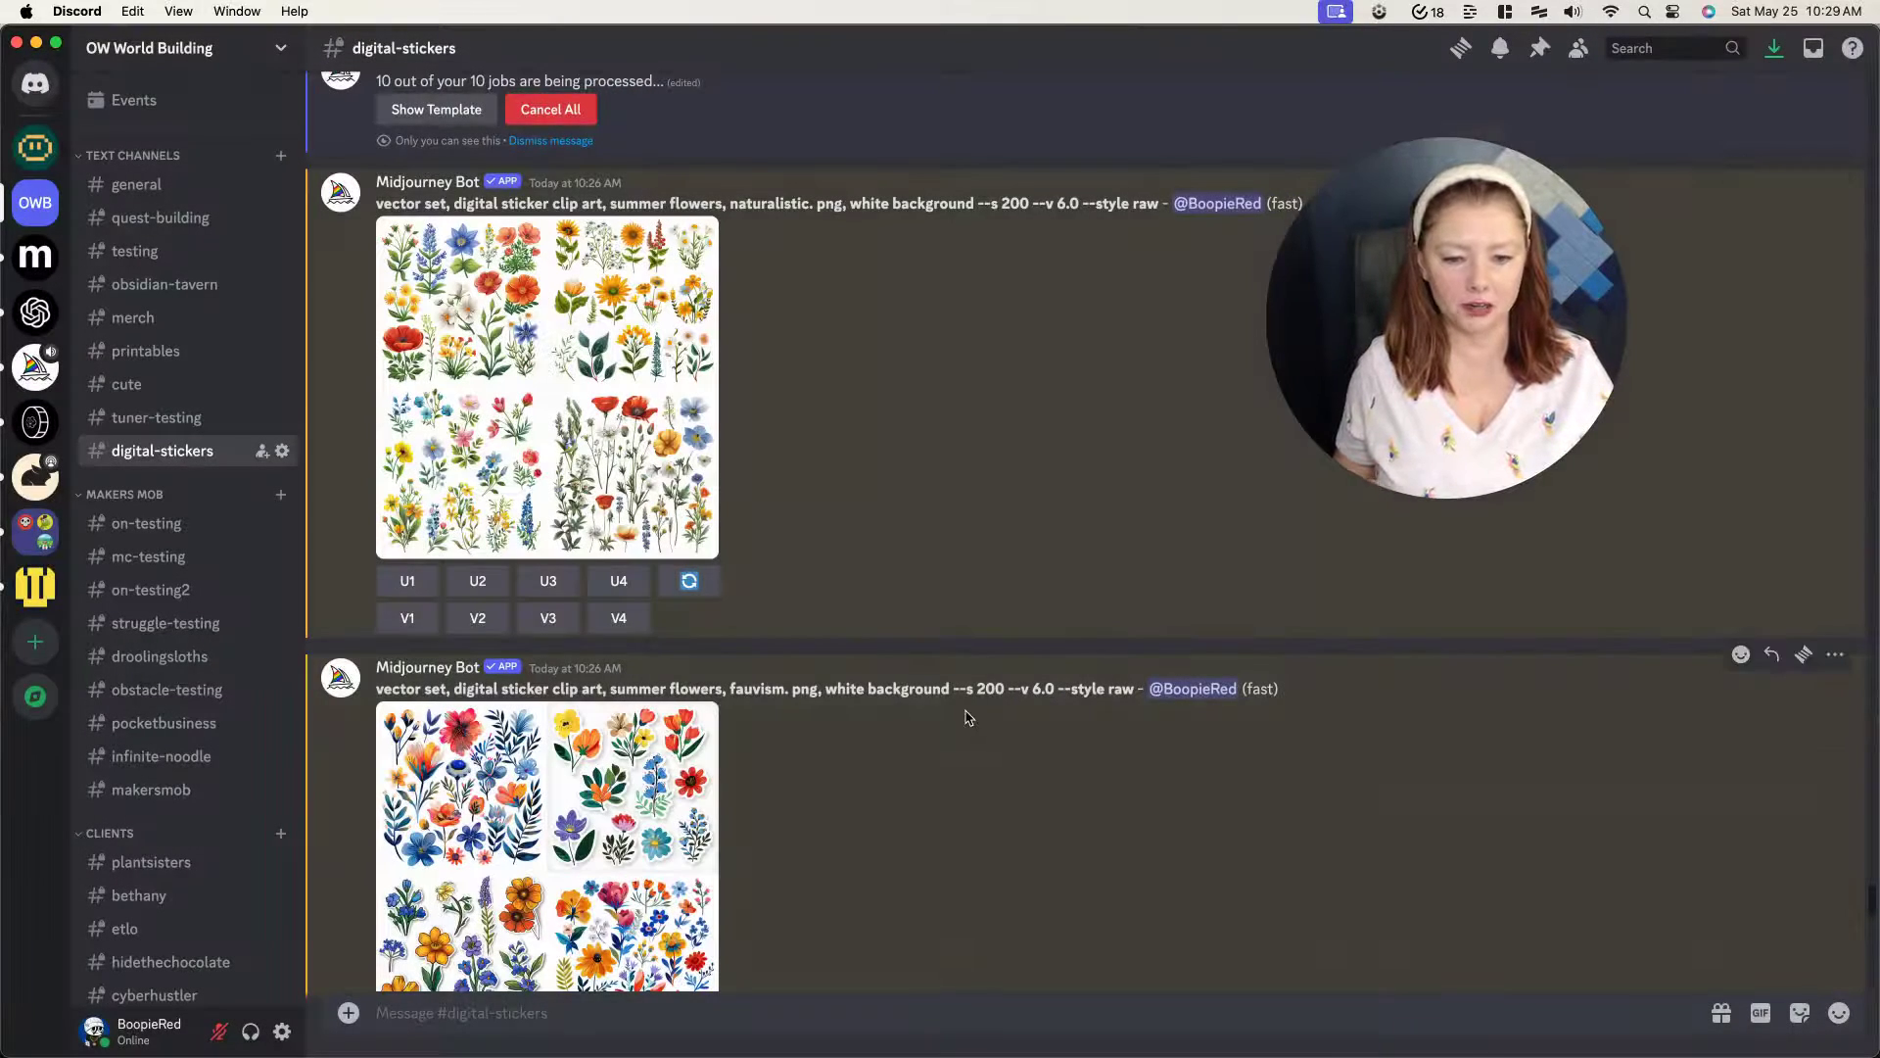
- Go back to the fauvism flower grid and review its enlarged preview once more
scroll(964, 714, "down", 4)
left_click(575, 529)
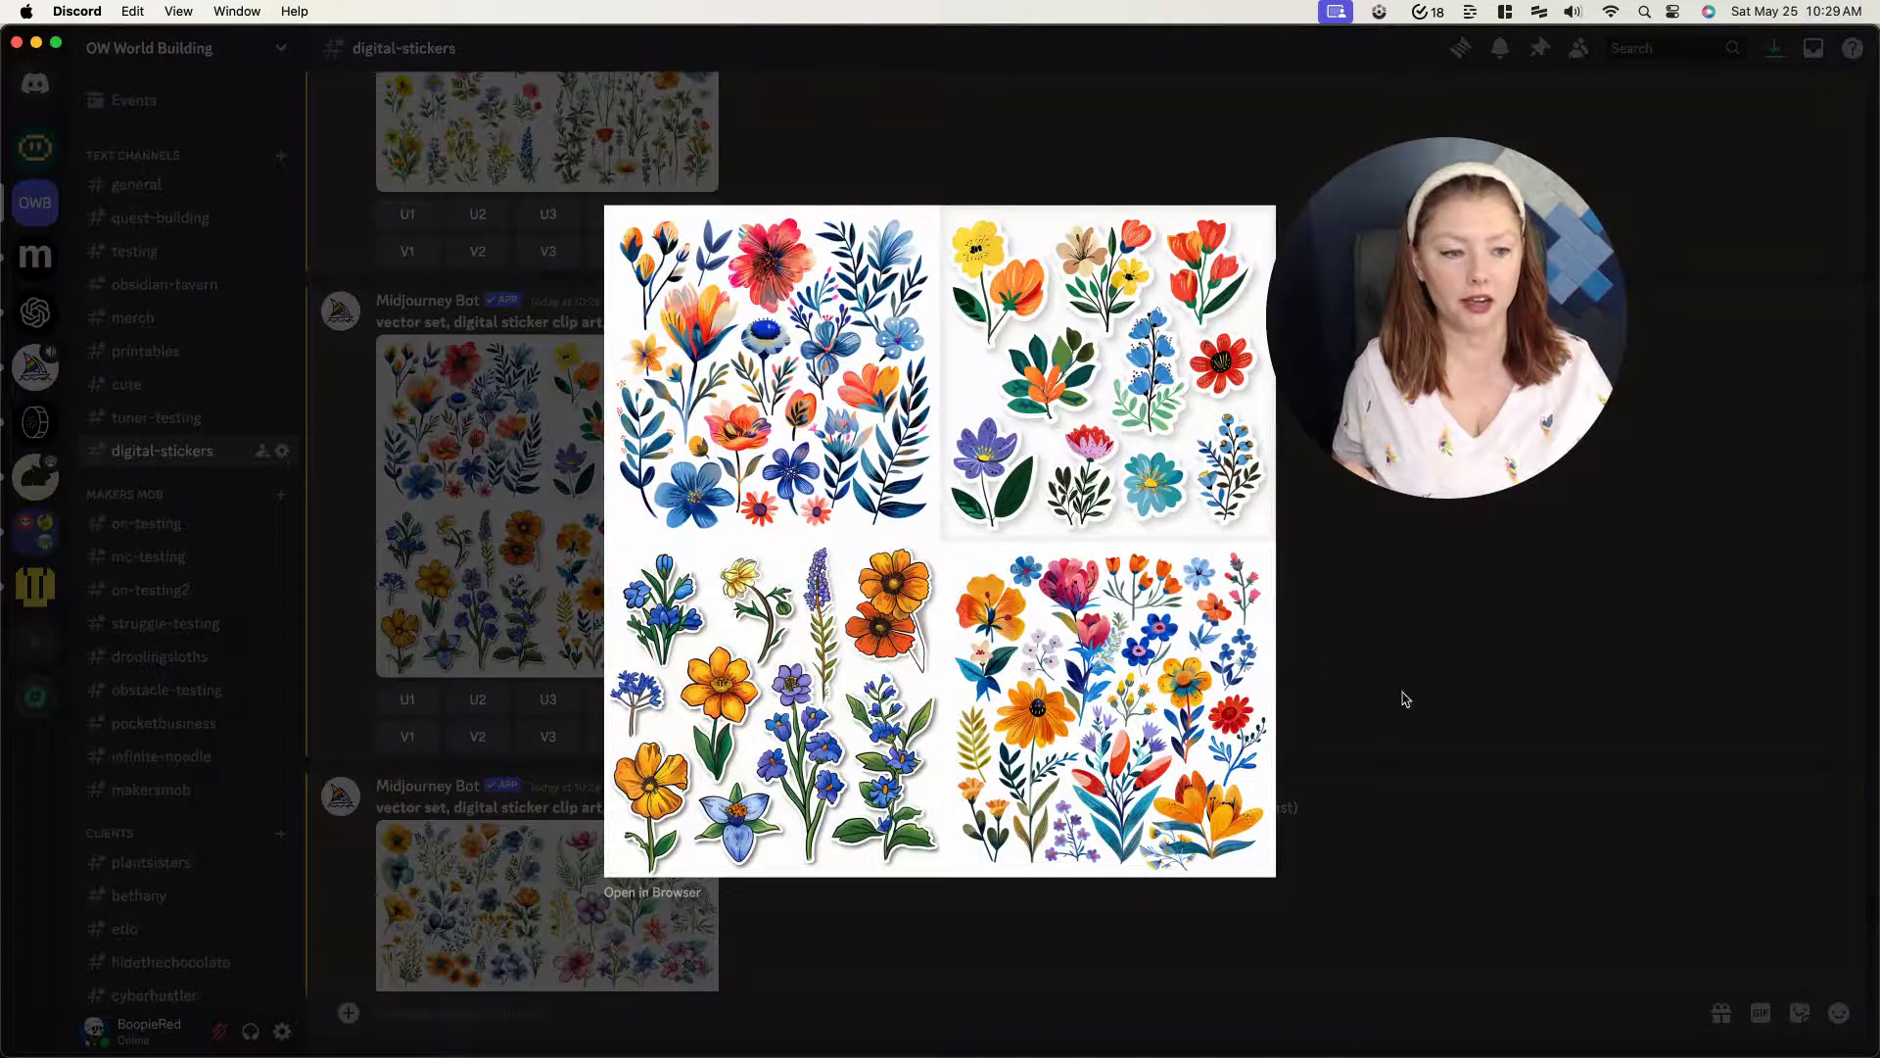
left_click(1469, 713)
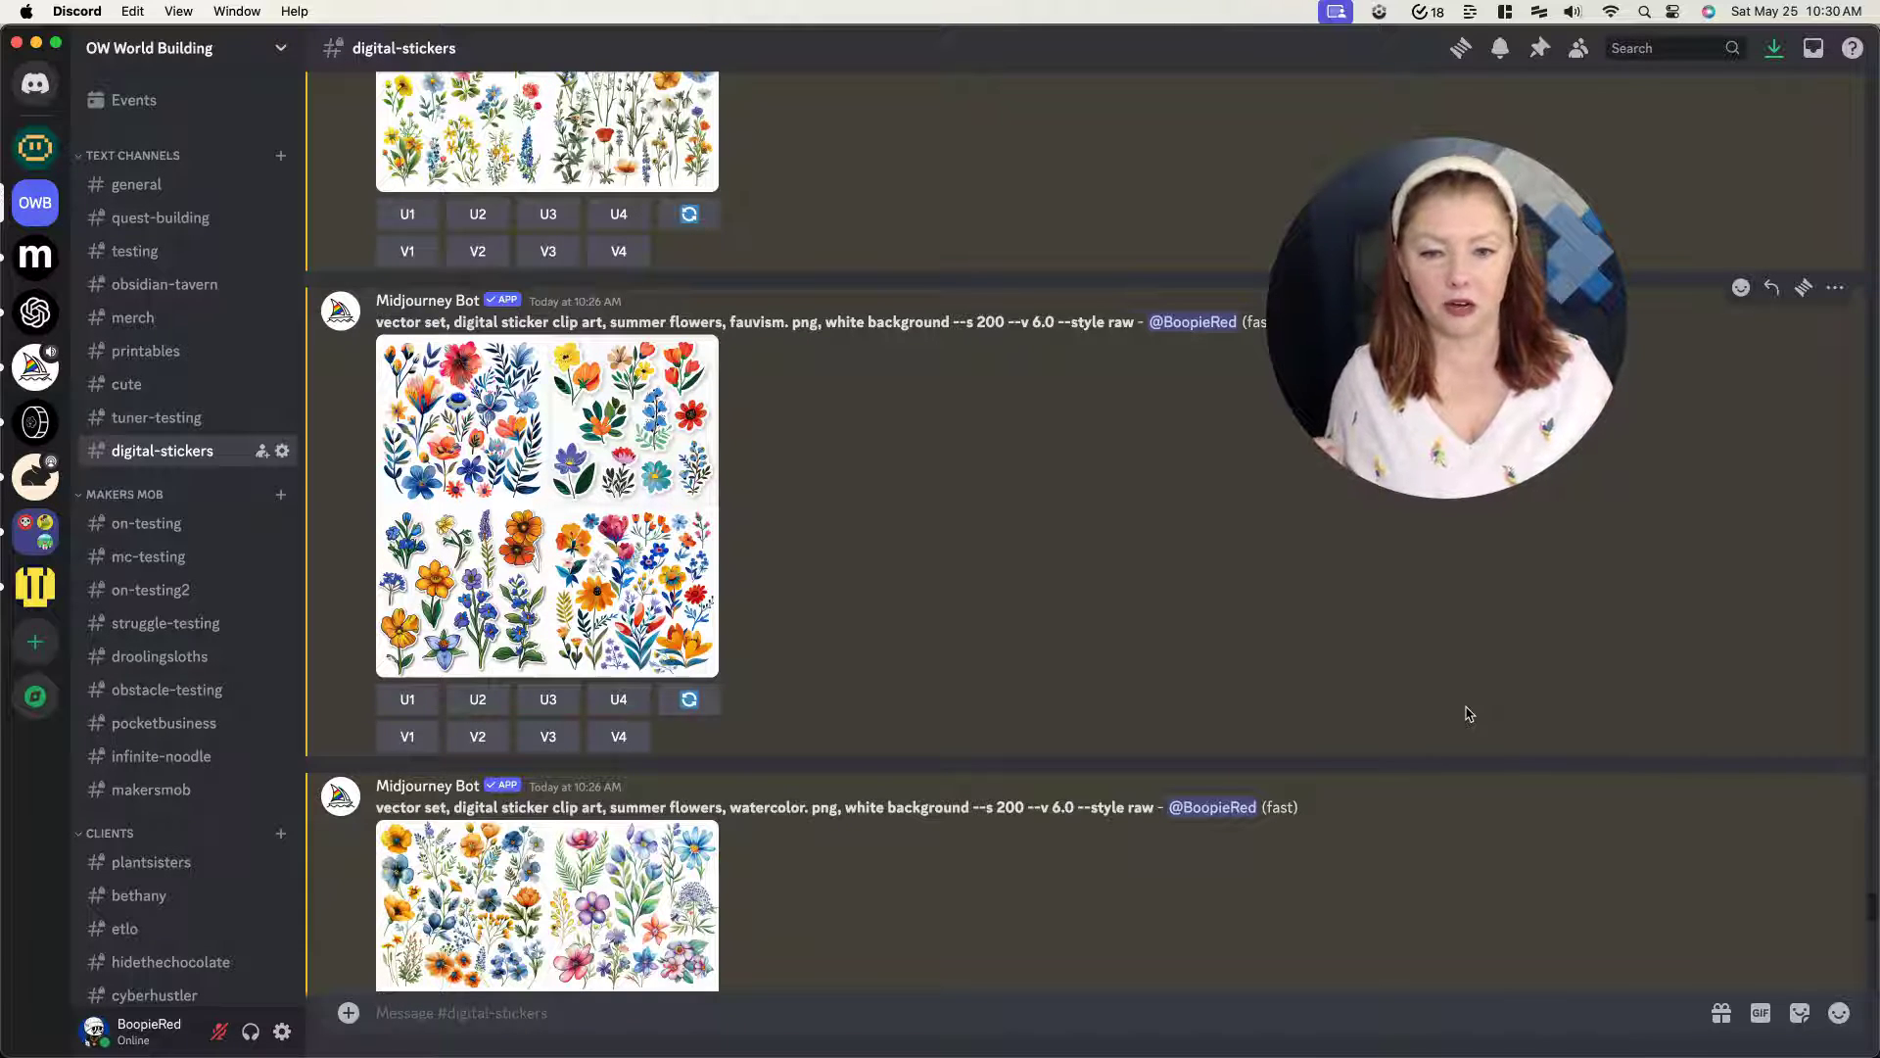
- Review the enlarged fauvism flower grid once more and split out its first image as a separate result
left_click(570, 529)
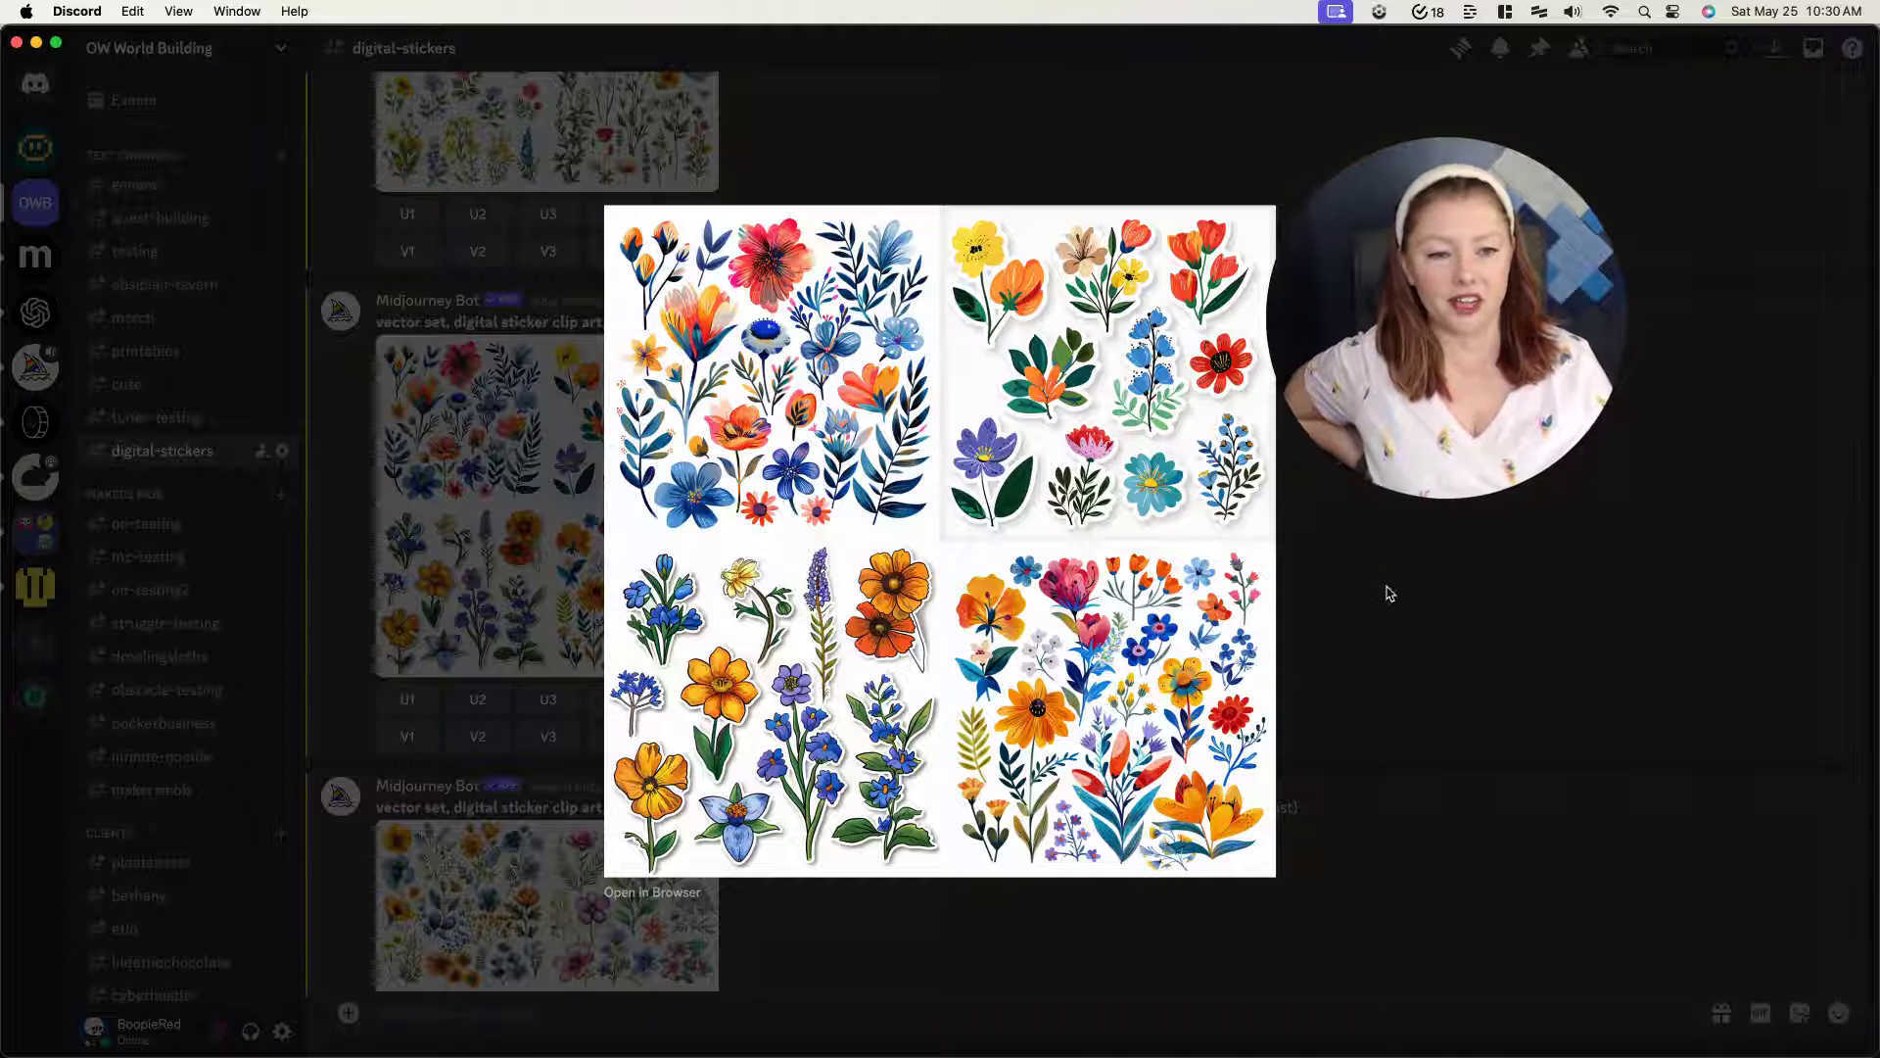
left_click(1453, 515)
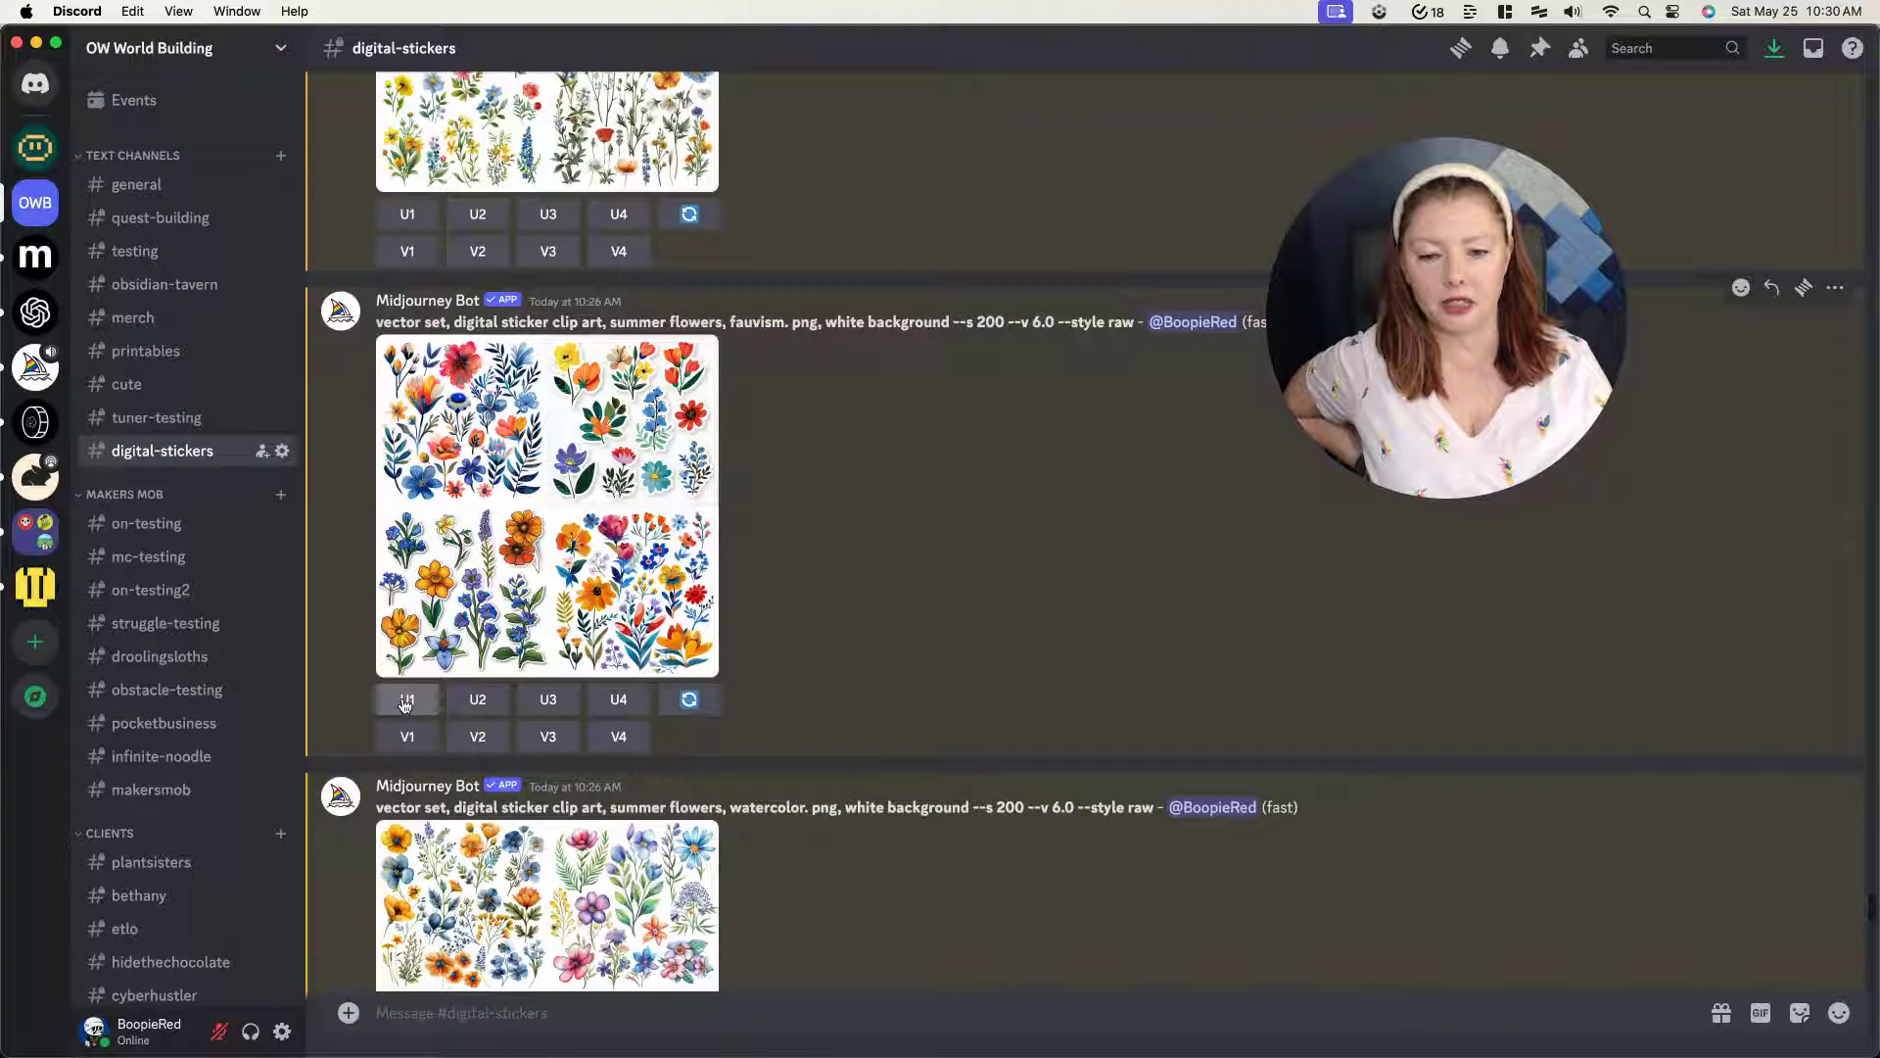
left_click(390, 705)
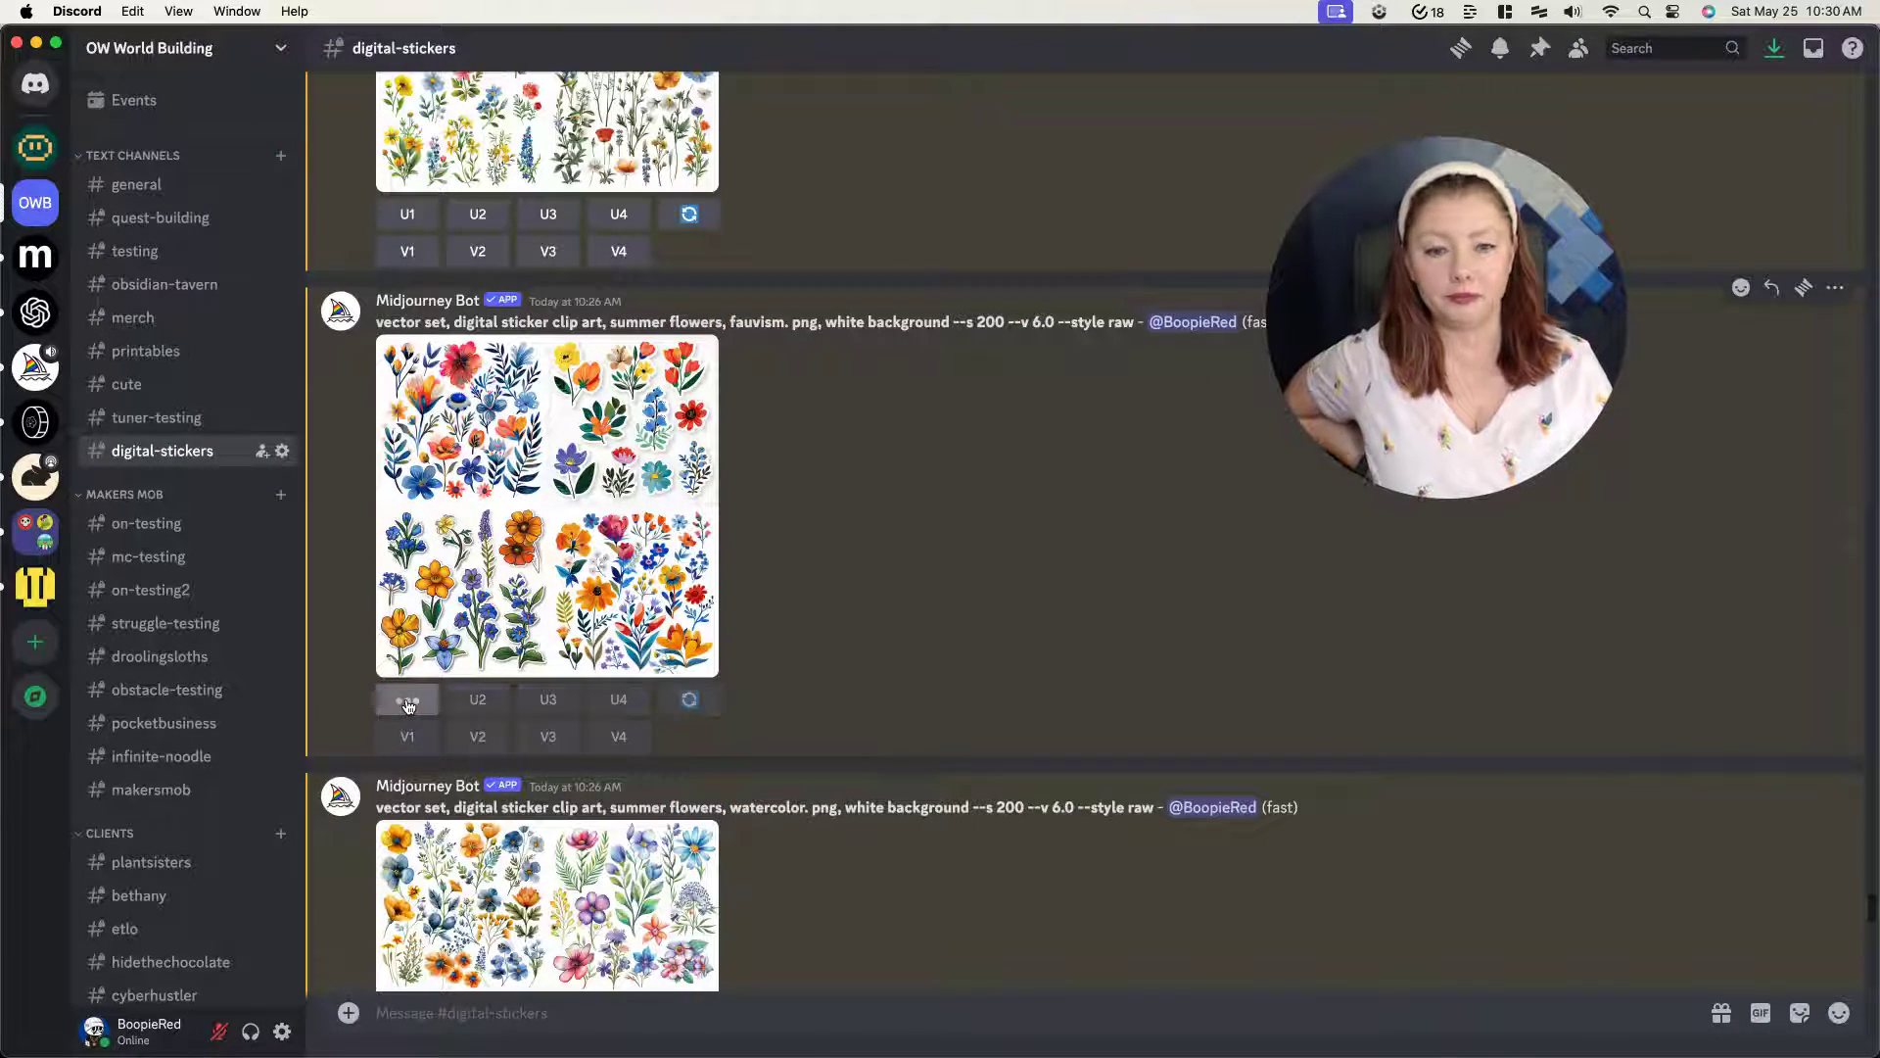
scroll(903, 710, "down", 15)
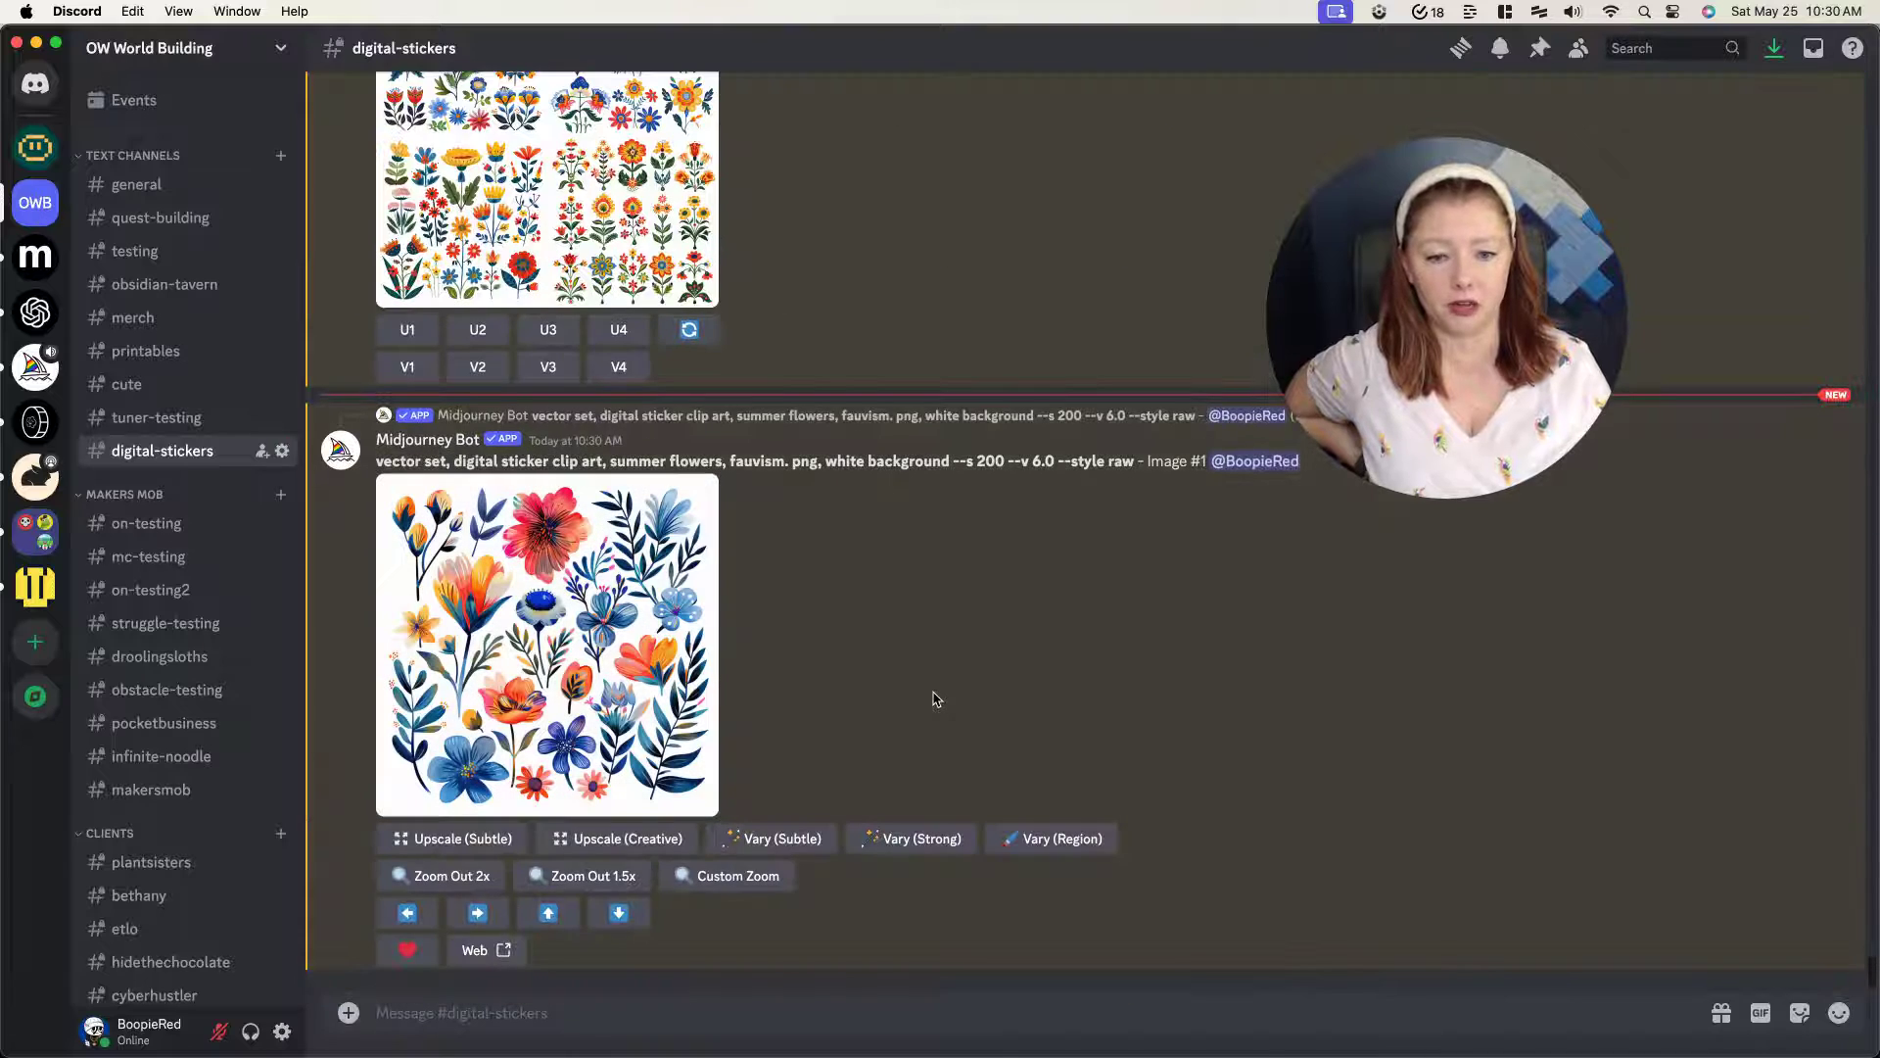
- Inspect the separated first fauvism image enlarged and run both the Subtle and Creative upscales on it
left_click(546, 652)
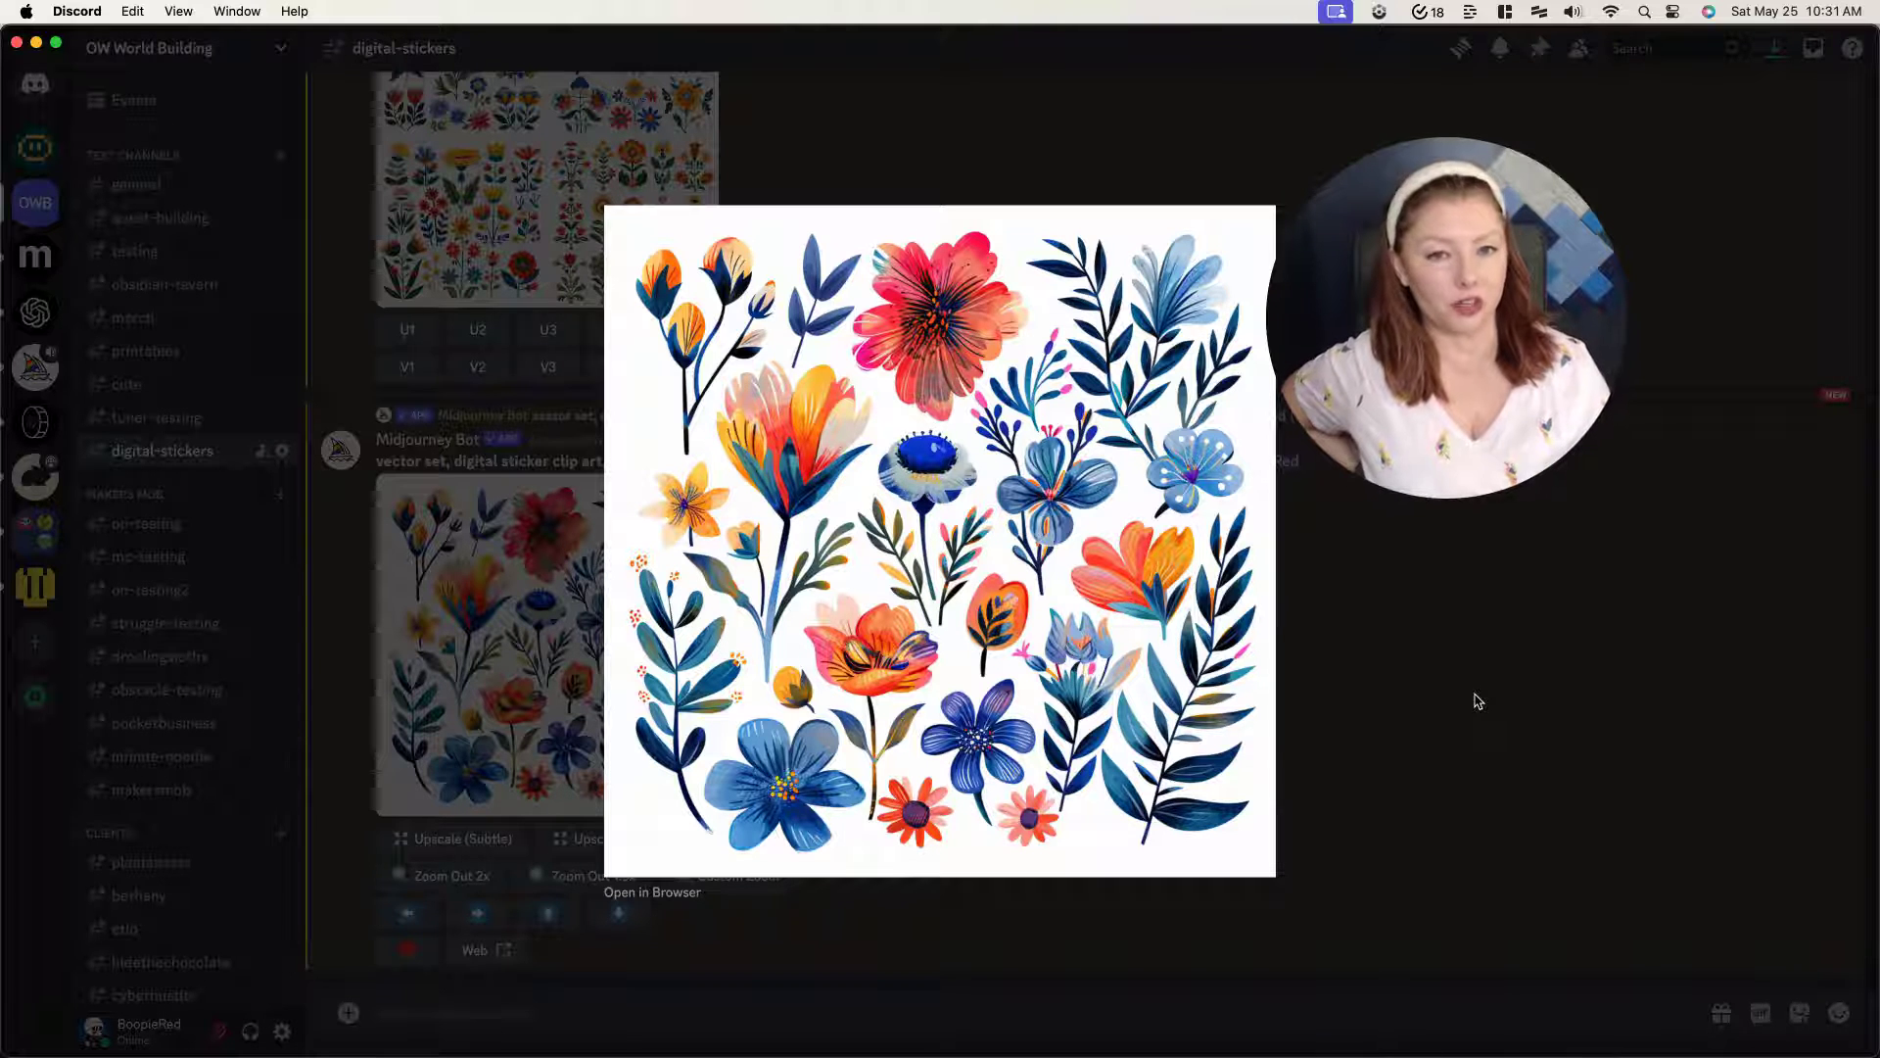
left_click(1471, 698)
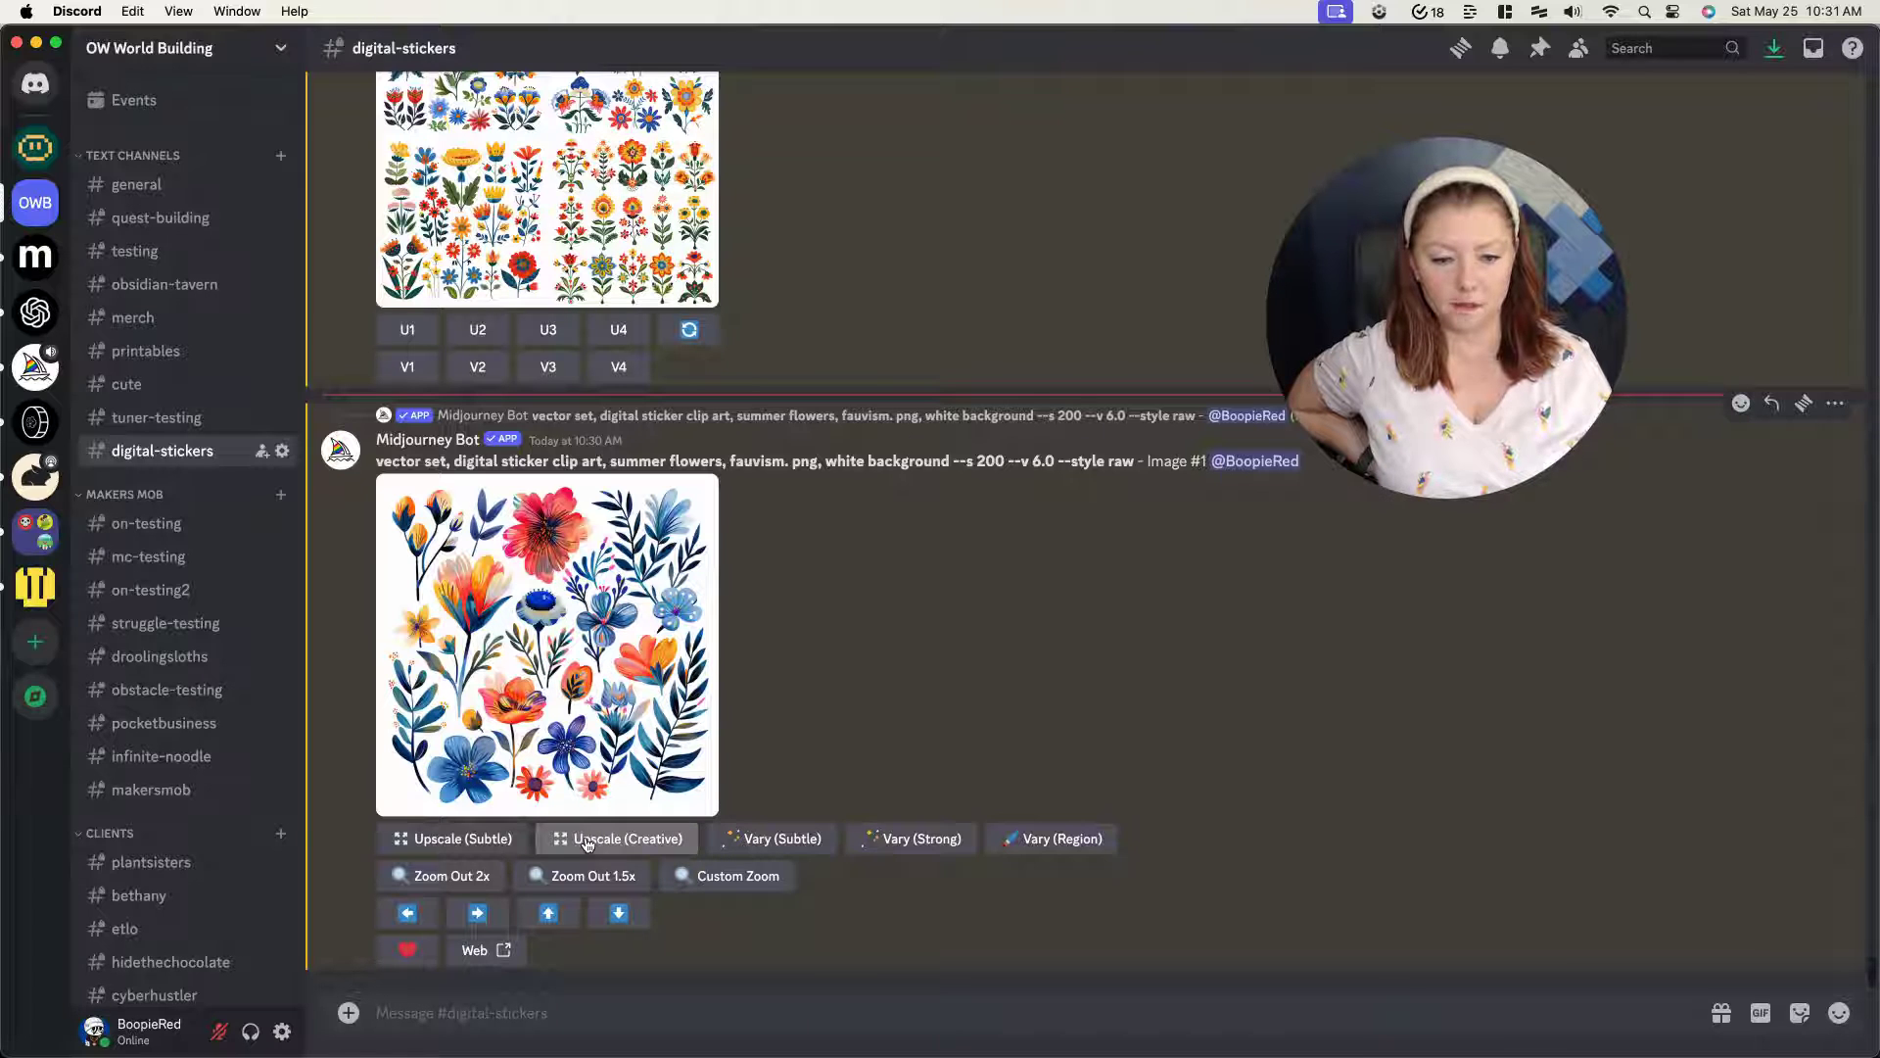
left_click(480, 838)
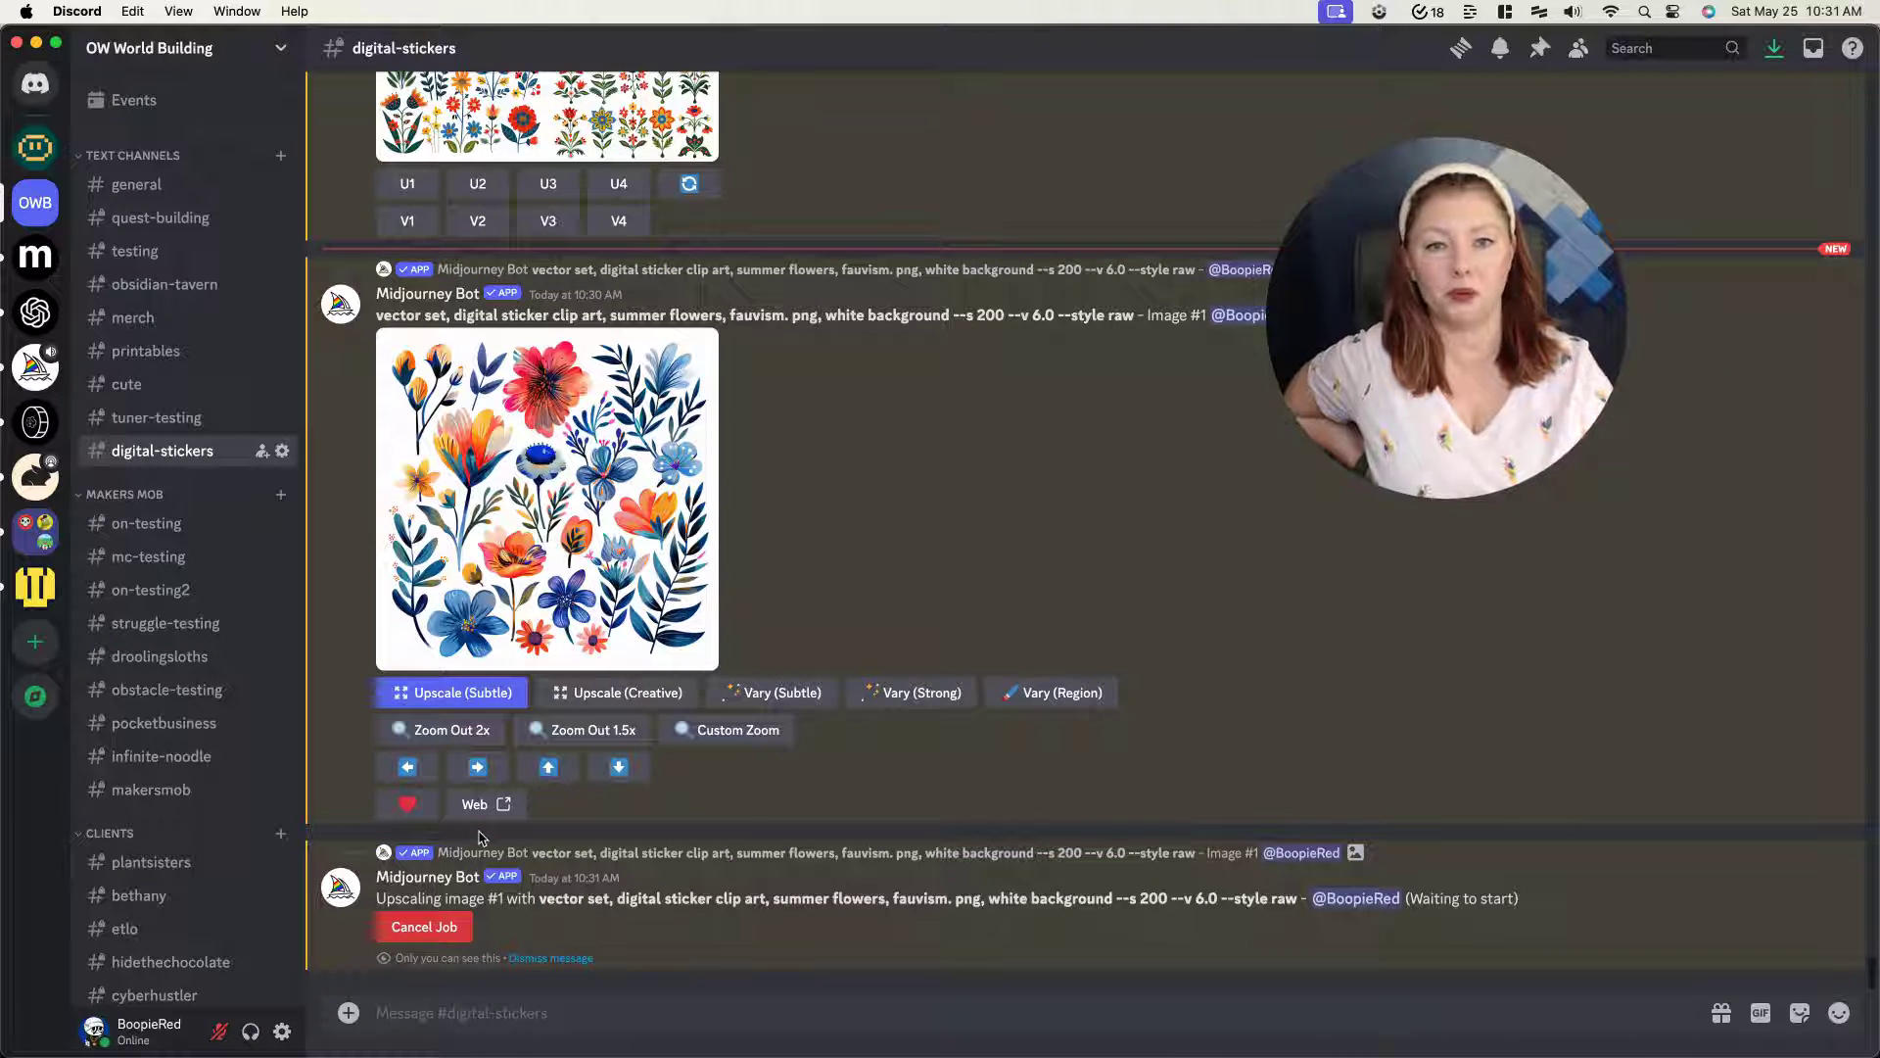
left_click(628, 694)
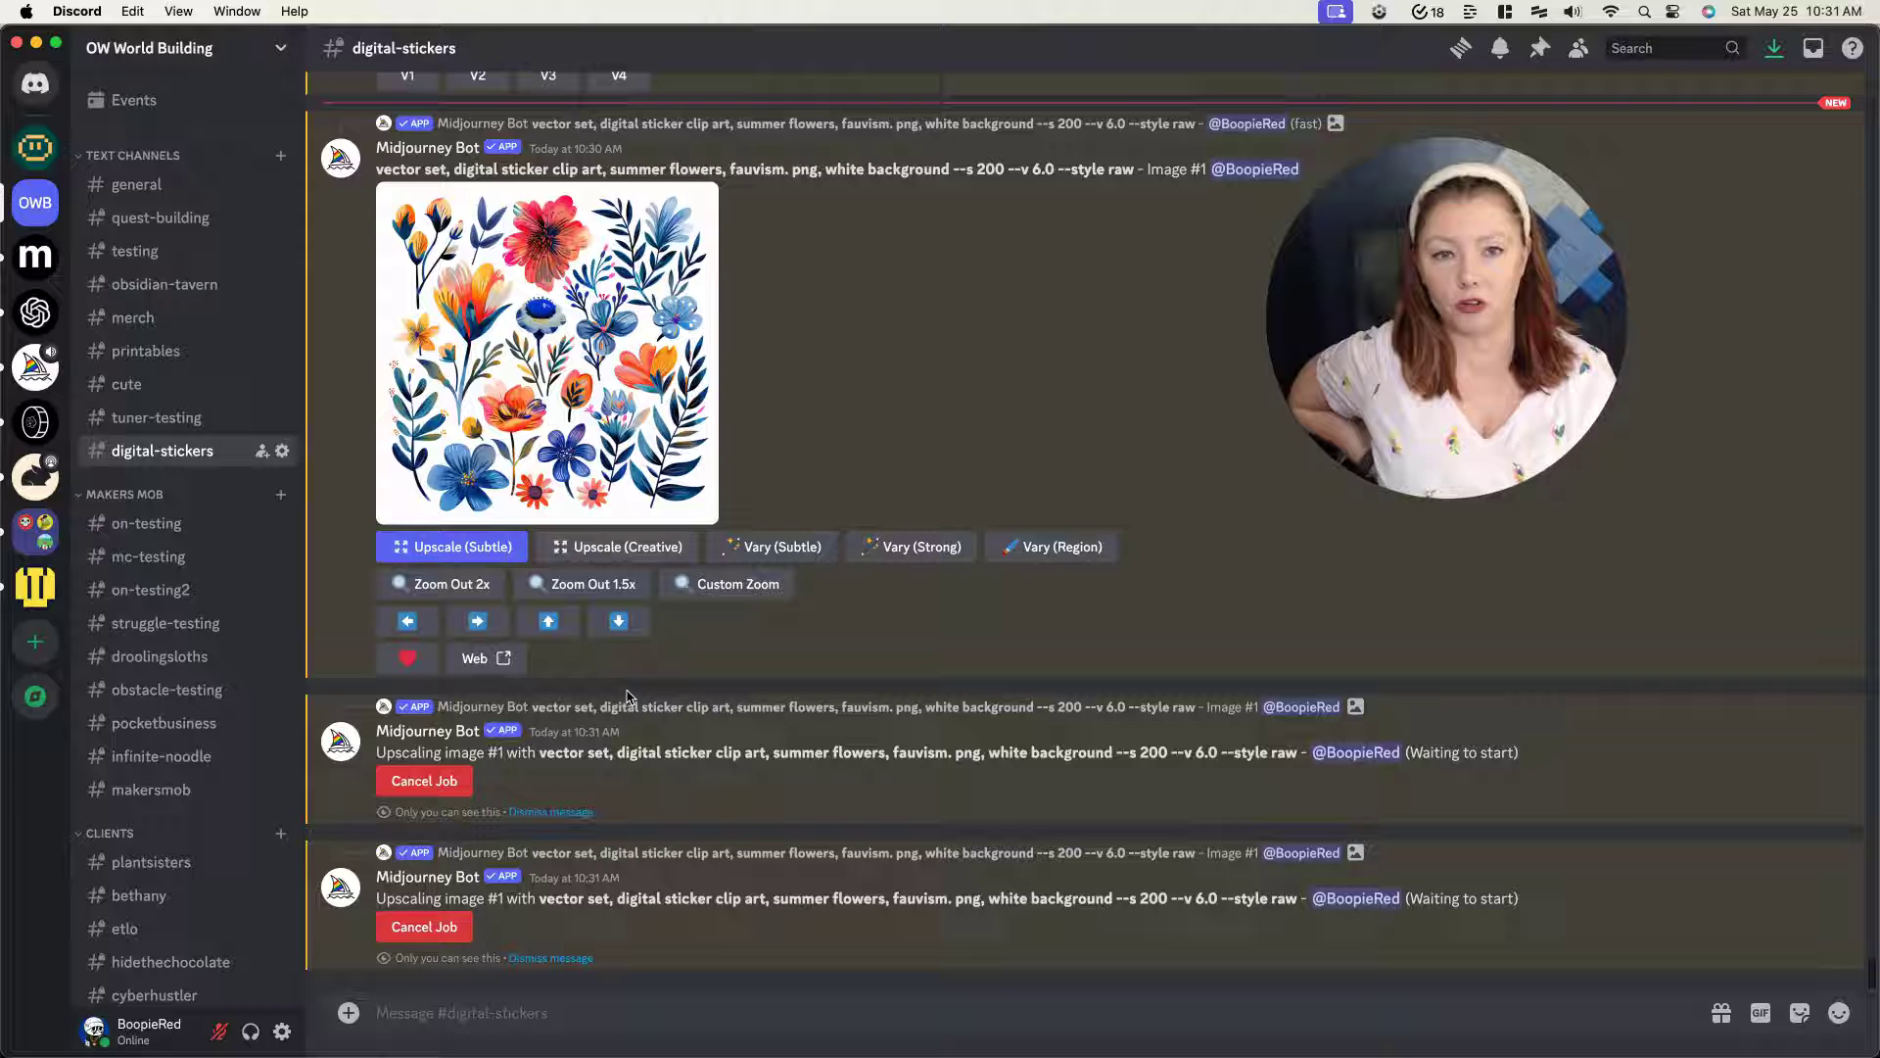
- Switch to the Canva upscale comparison, enlarge the Subtle Upscale flower to inspect its detail, and shrink it back above its label
mouse_move(724, 1055)
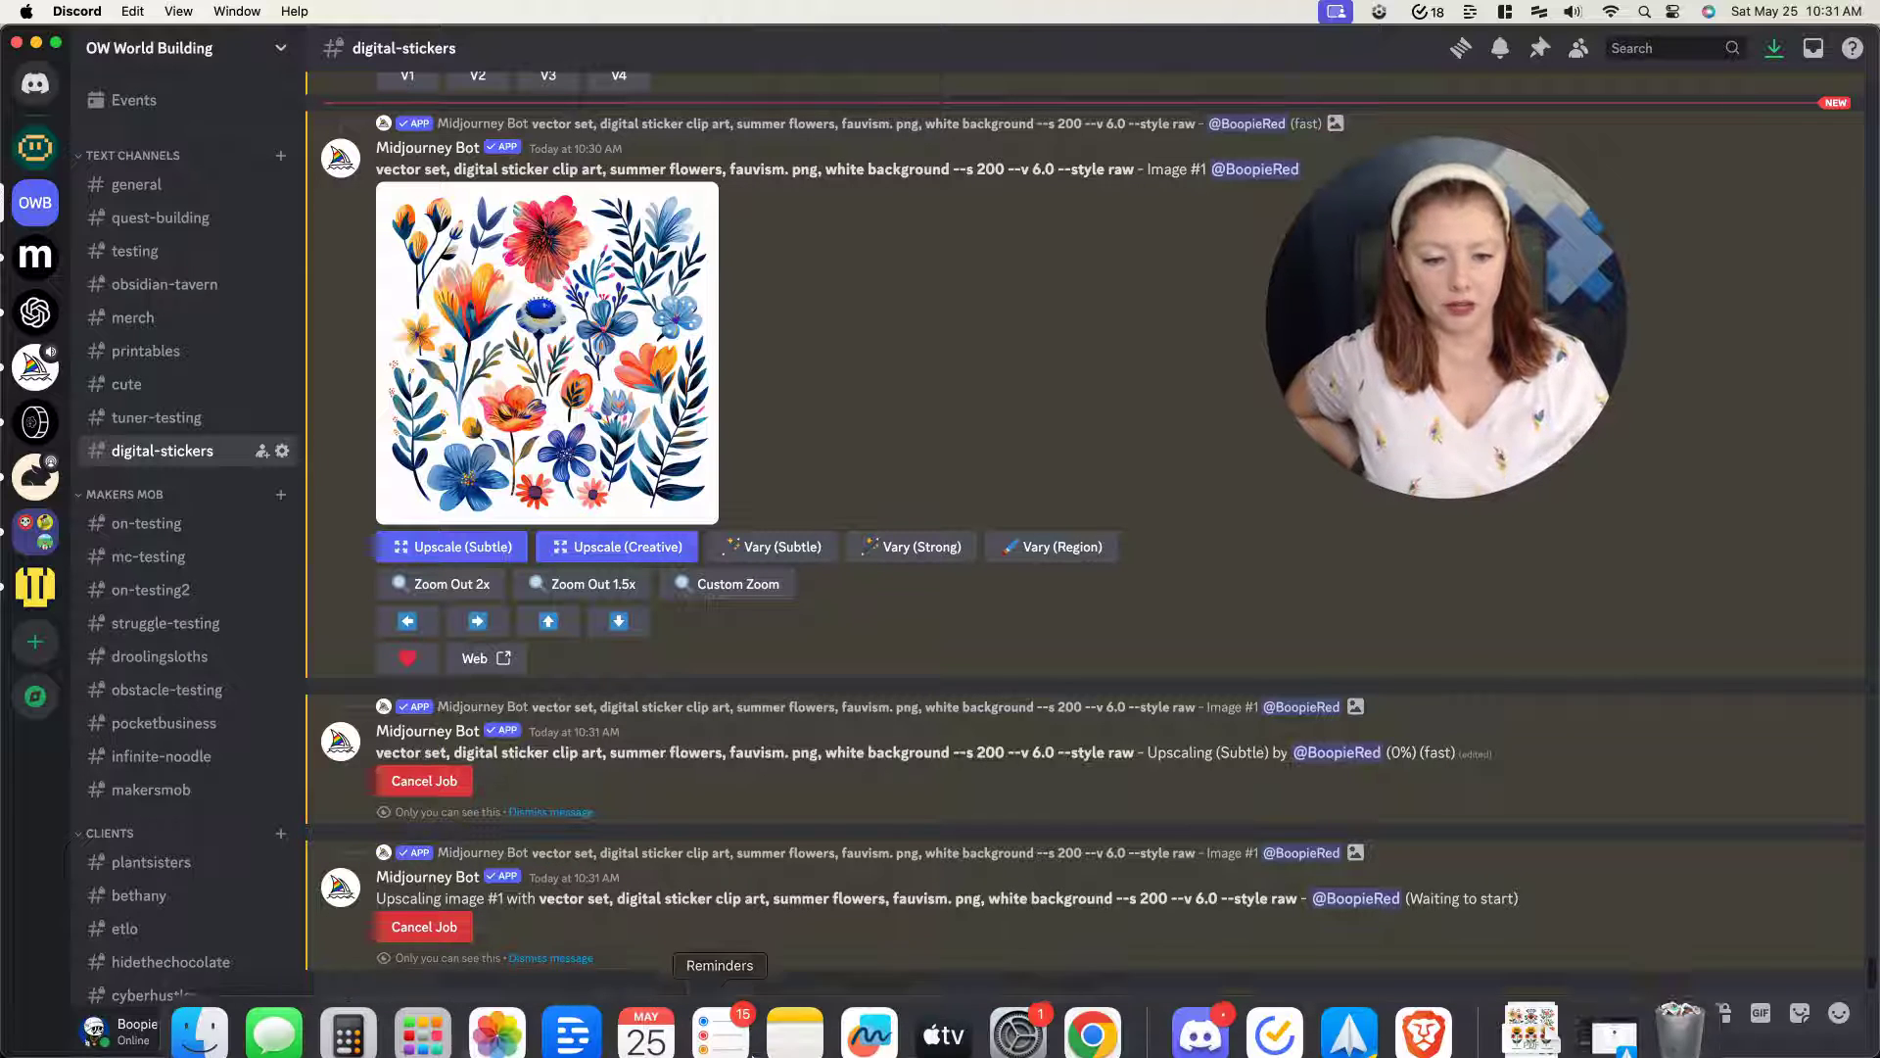
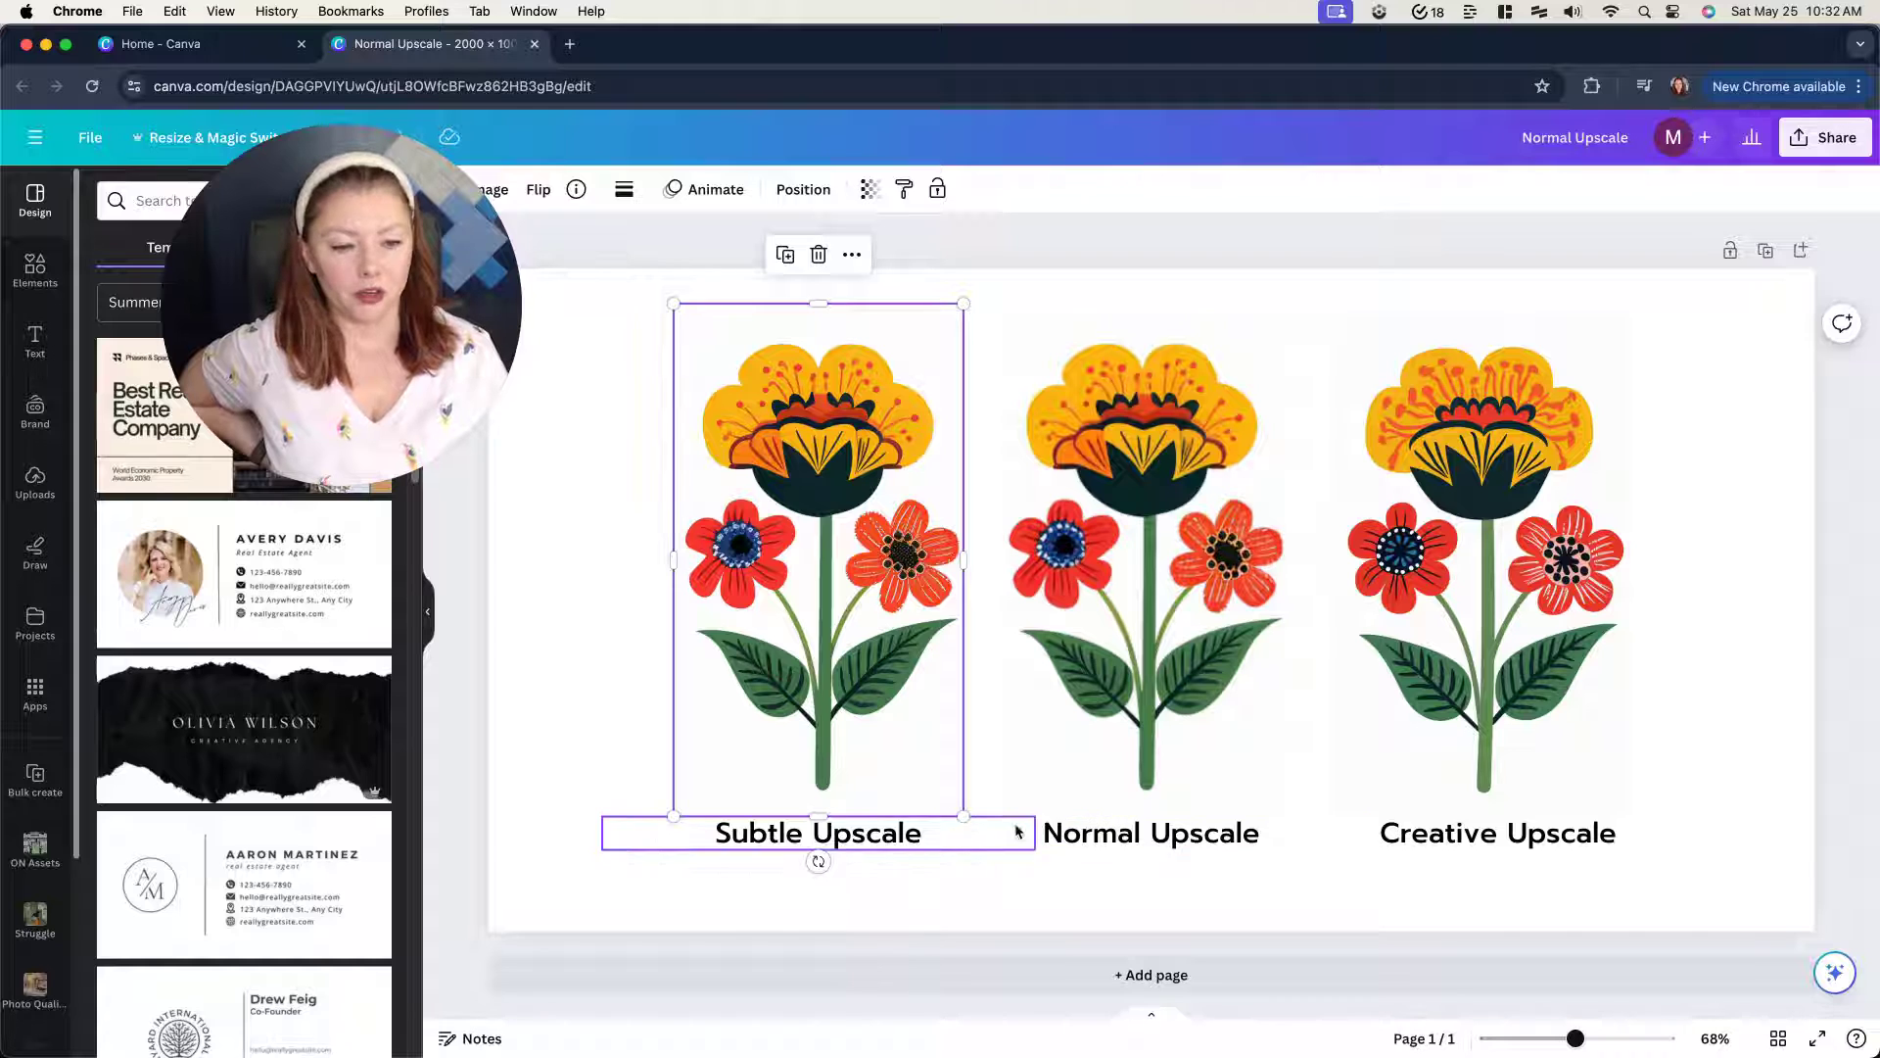
left_click_drag(963, 816, 1687, 1041)
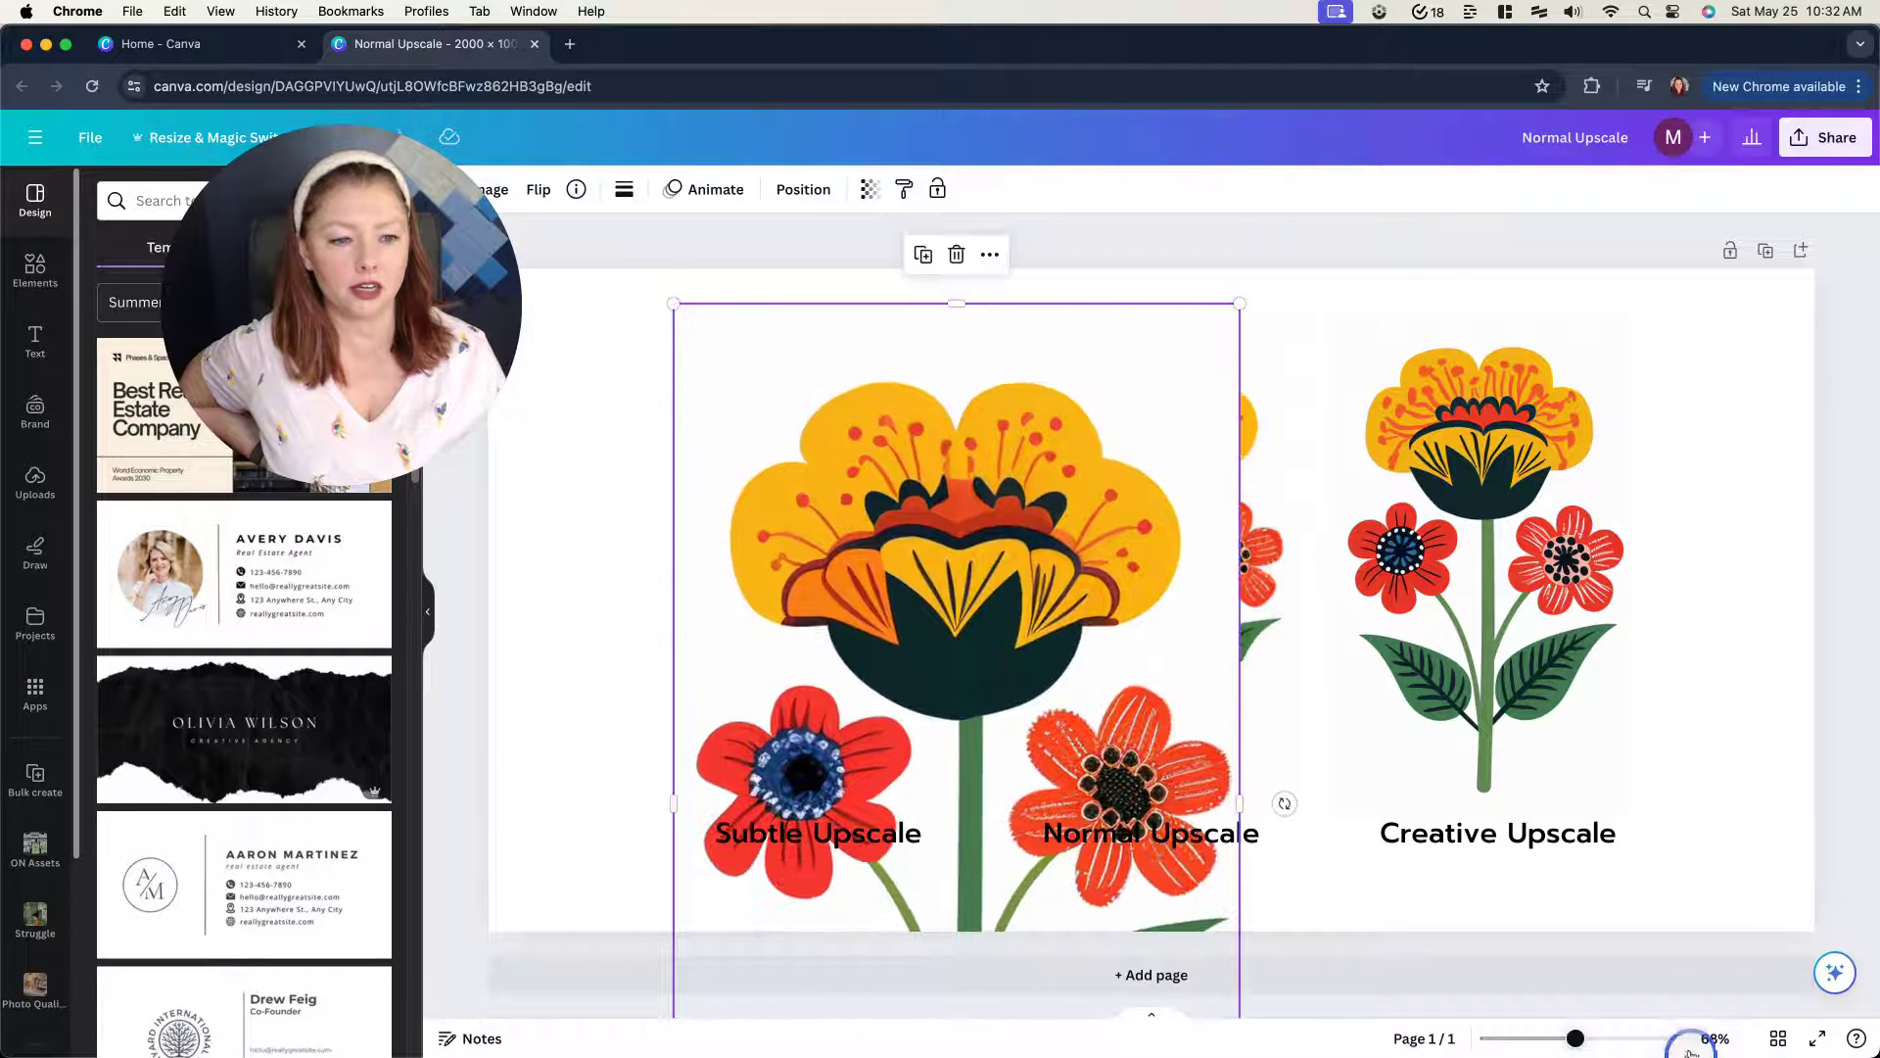
left_click_drag(668, 302, 331, 145)
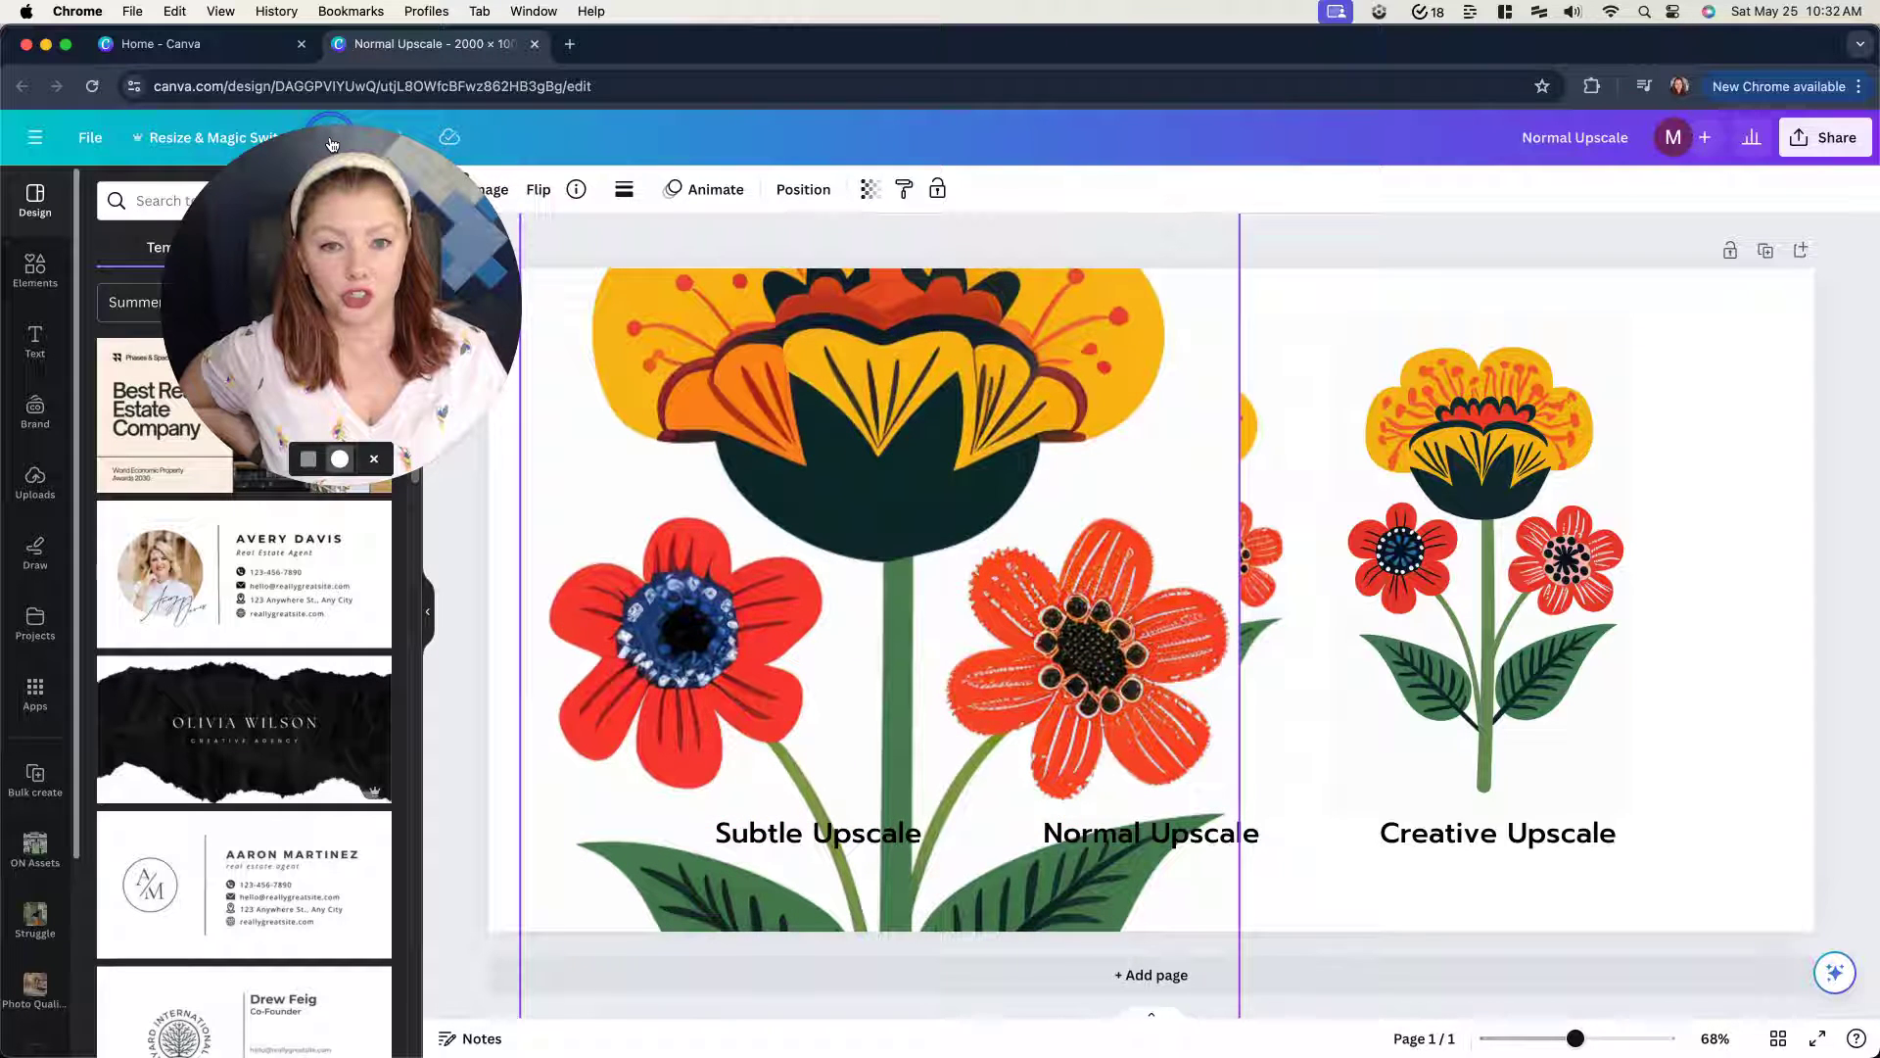
left_click_drag(331, 145, 721, 663)
left_click_drag(984, 718, 732, 387)
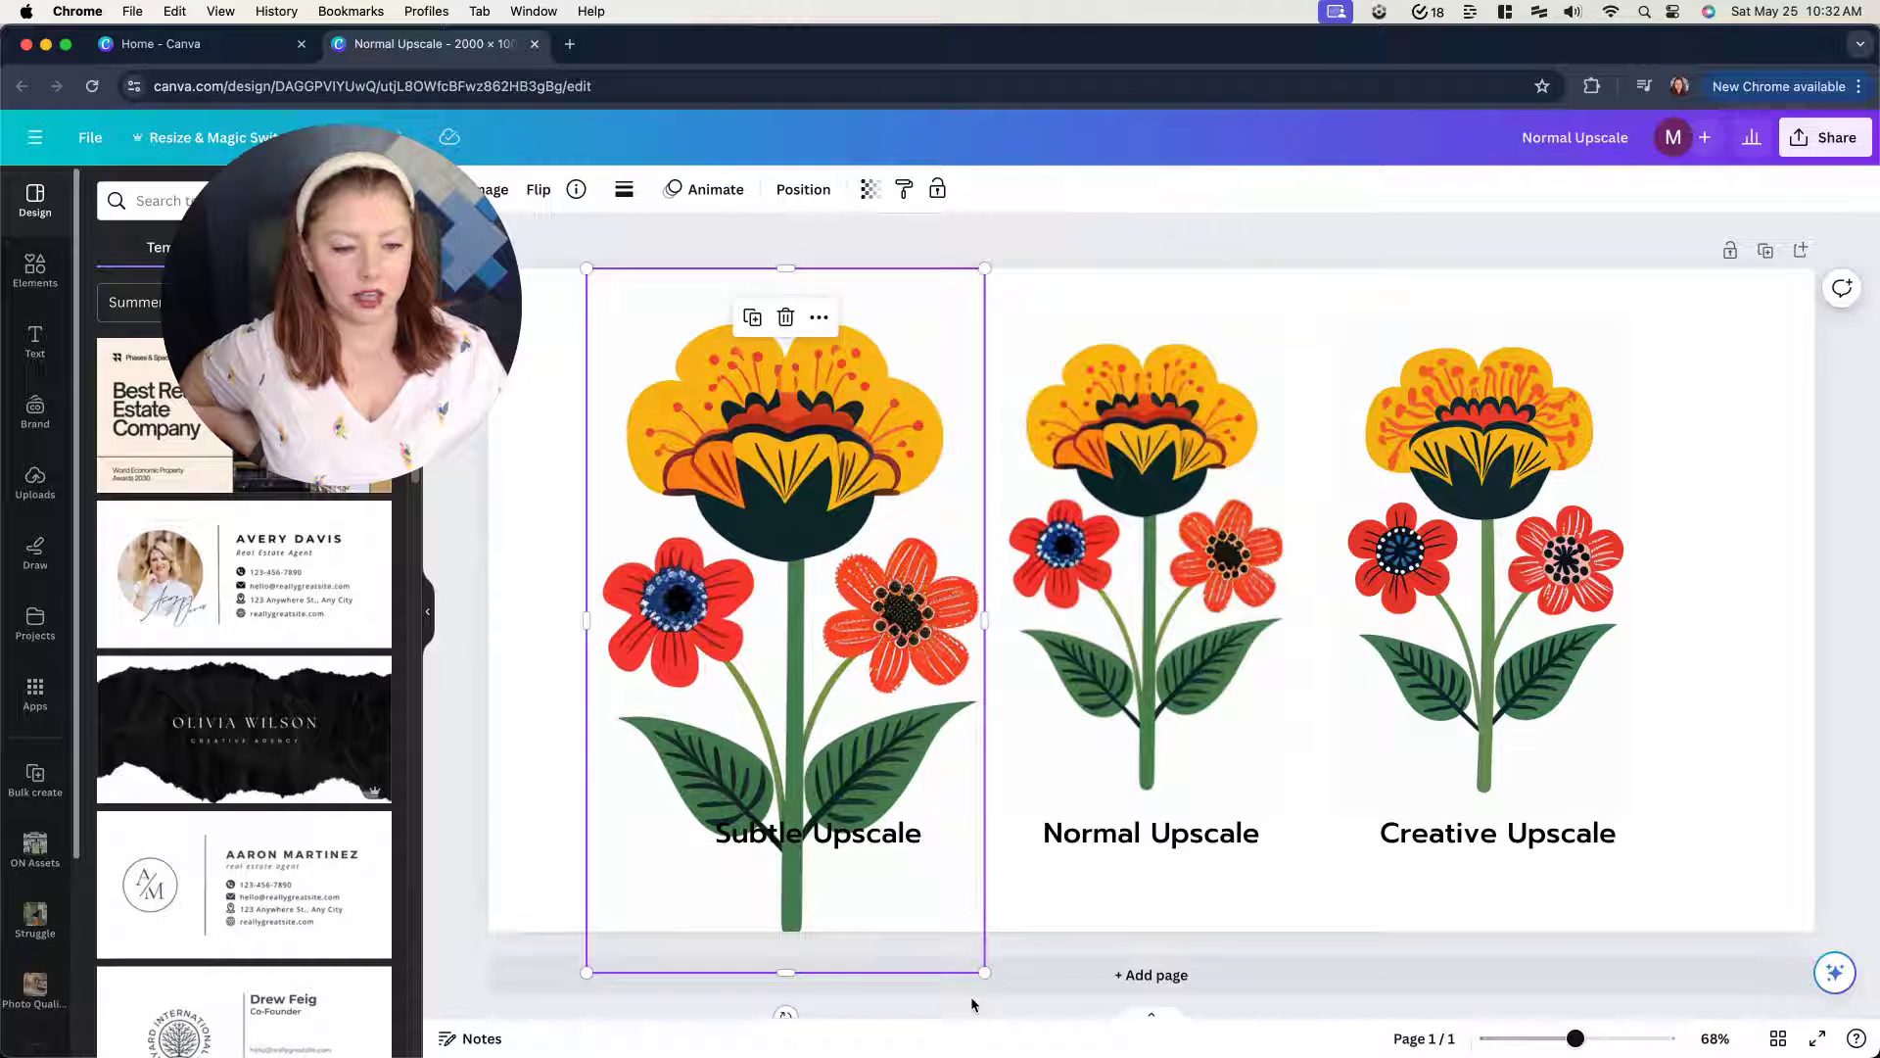
left_click_drag(984, 971, 940, 781)
- Enlarge the Creative Upscale and Normal Upscale flowers in the comparison and move the Normal one slightly up and to the right
left_click(1508, 585)
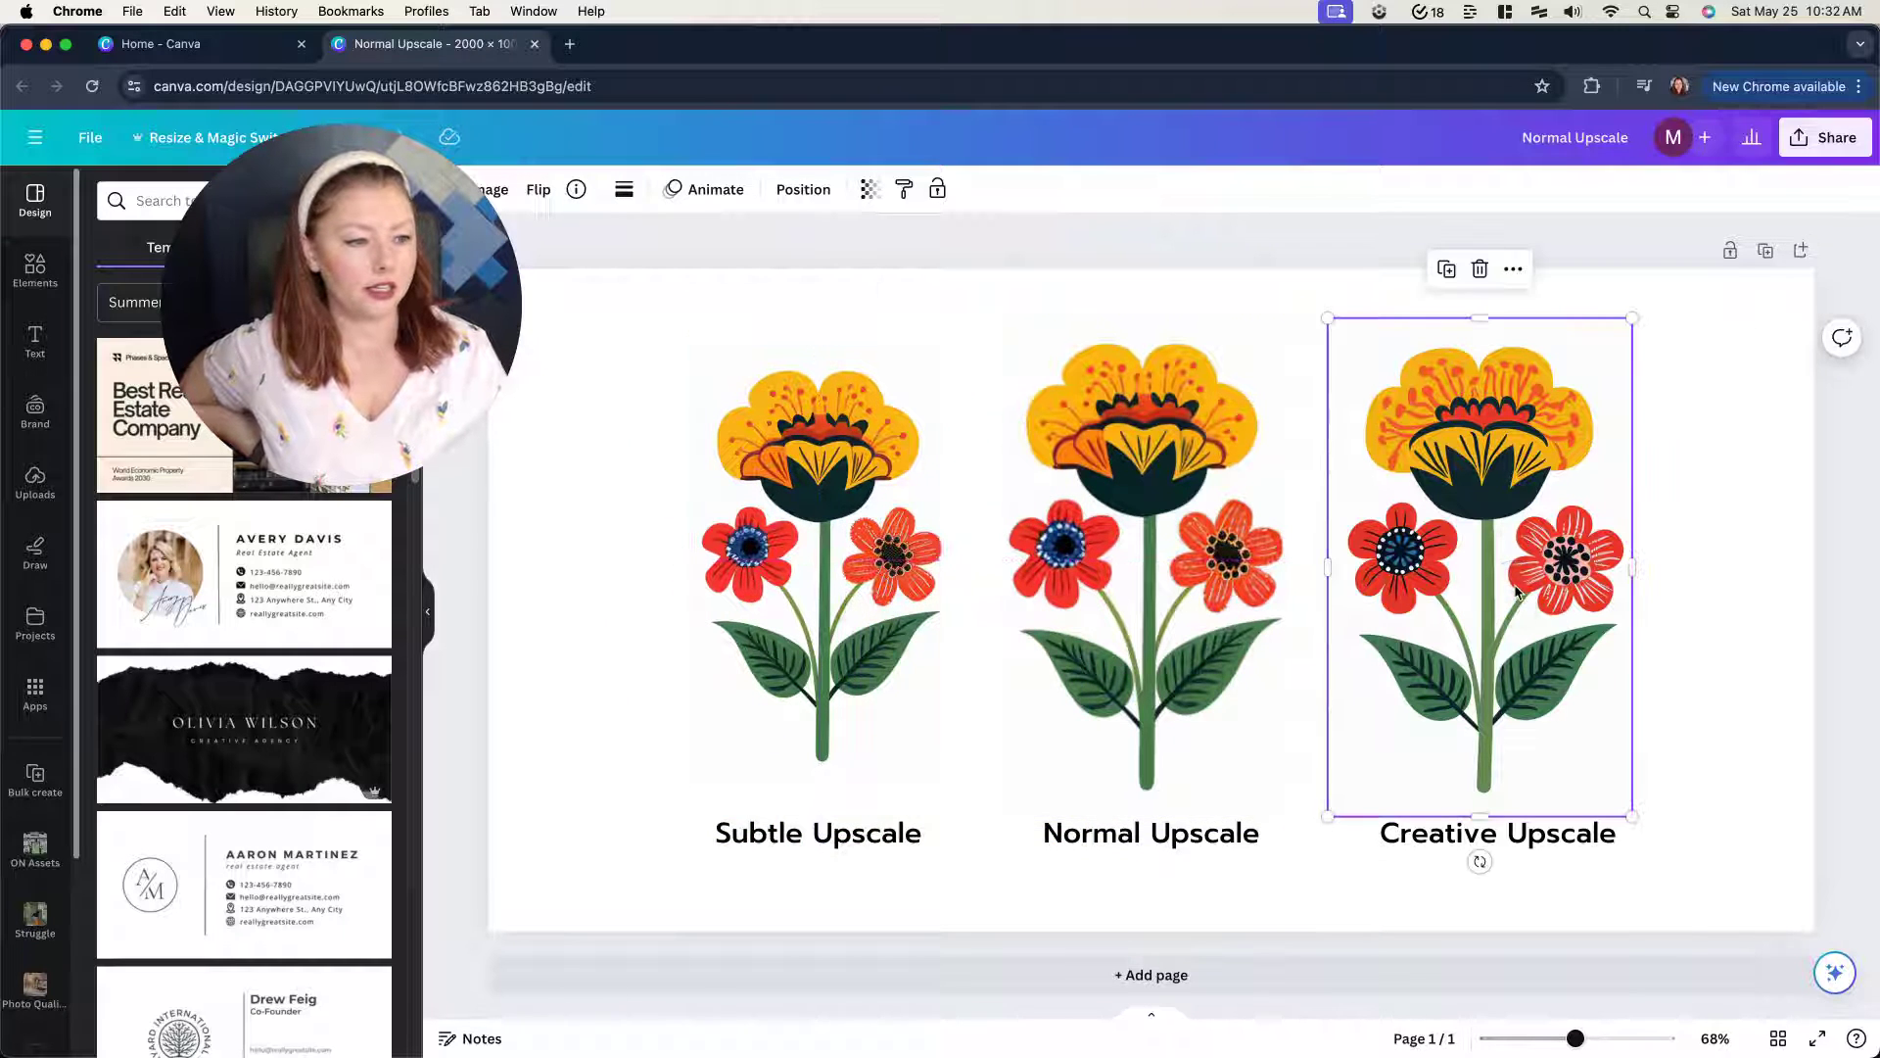
left_click(885, 561)
left_click(1698, 605)
left_click(1615, 604)
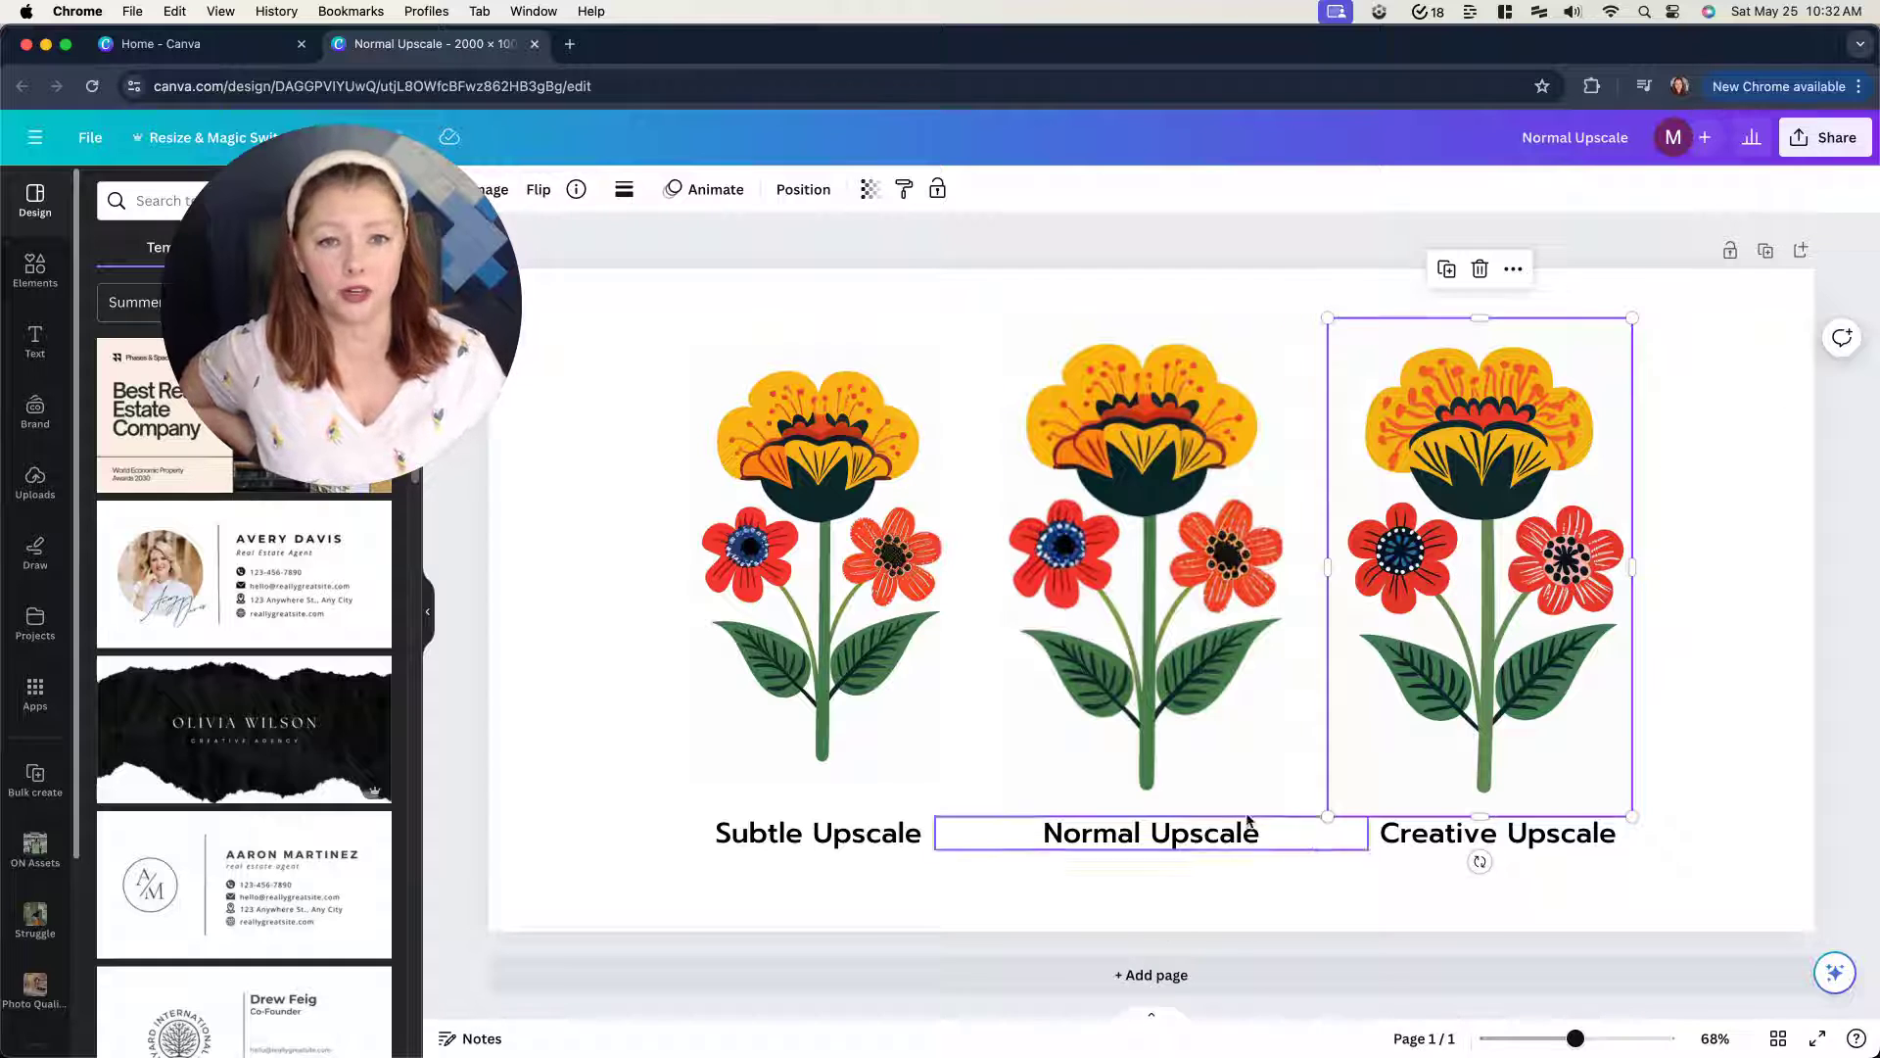
left_click_drag(1628, 812, 1808, 1019)
left_click(1140, 544)
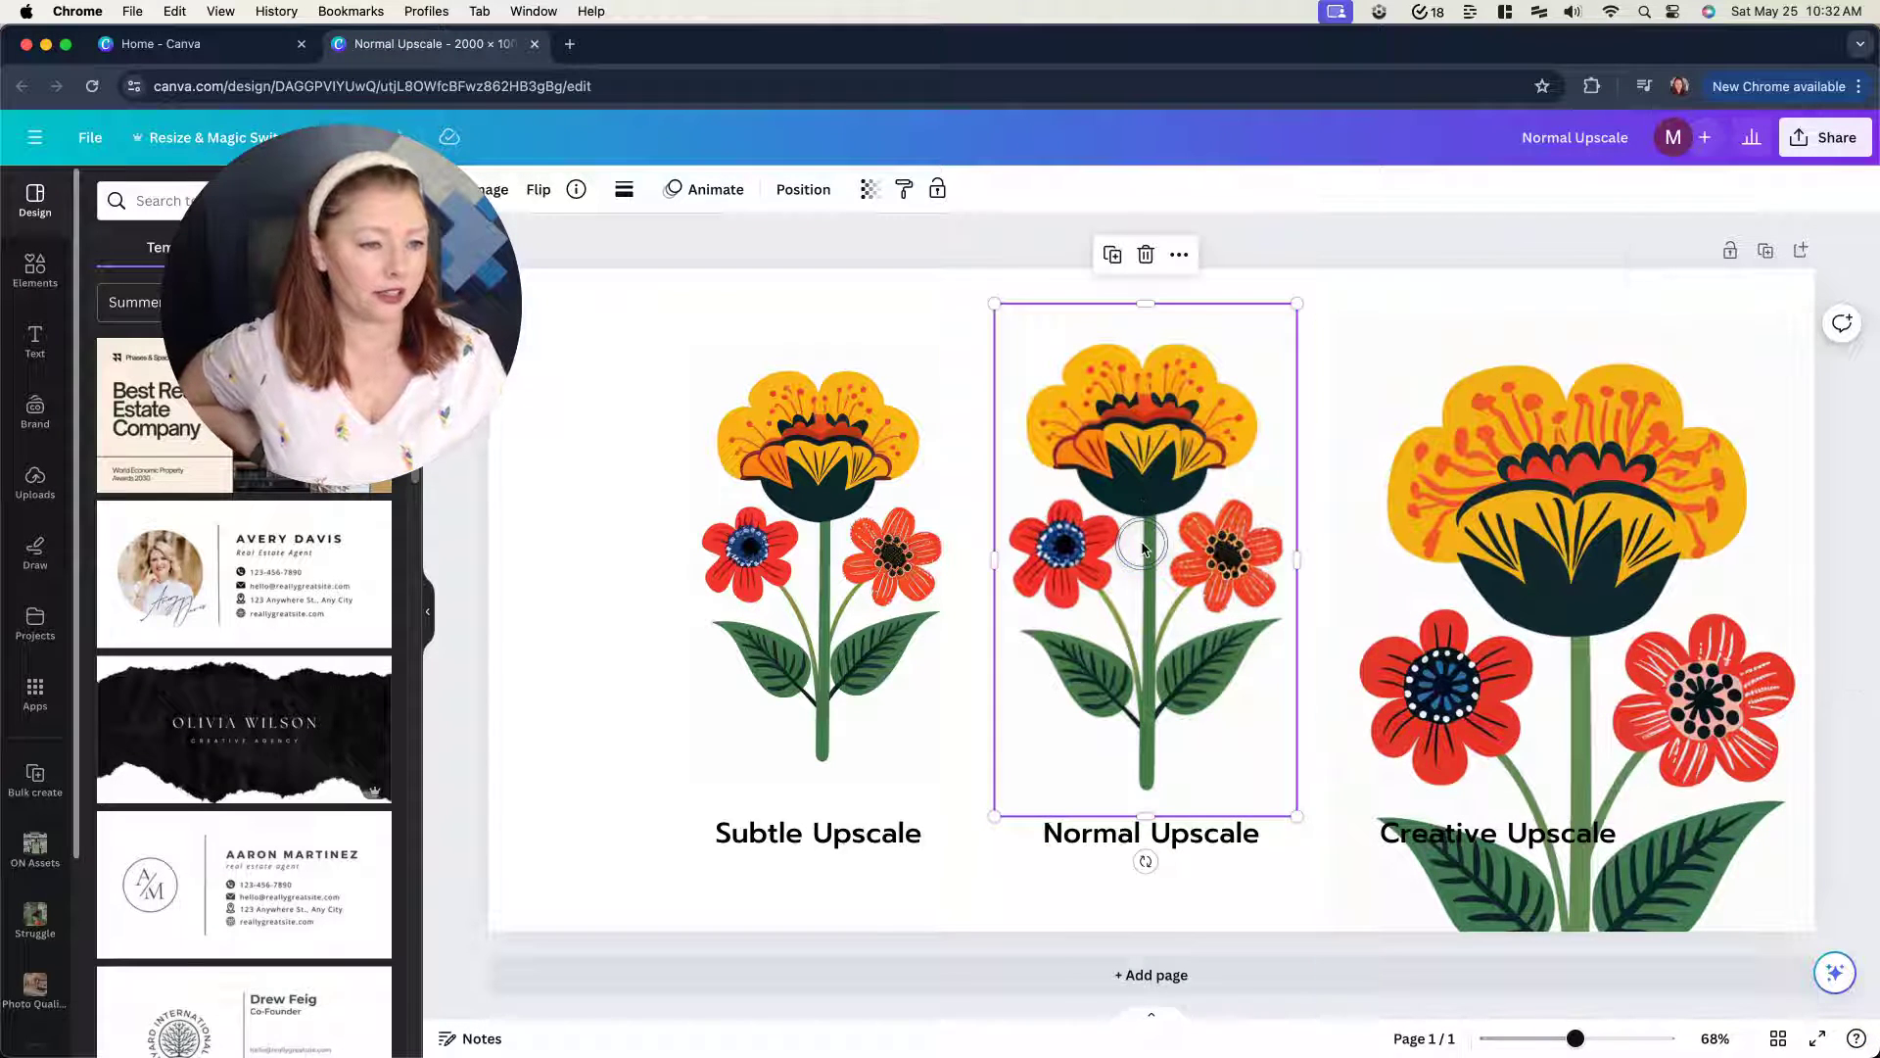
left_click_drag(993, 814, 259, 1048)
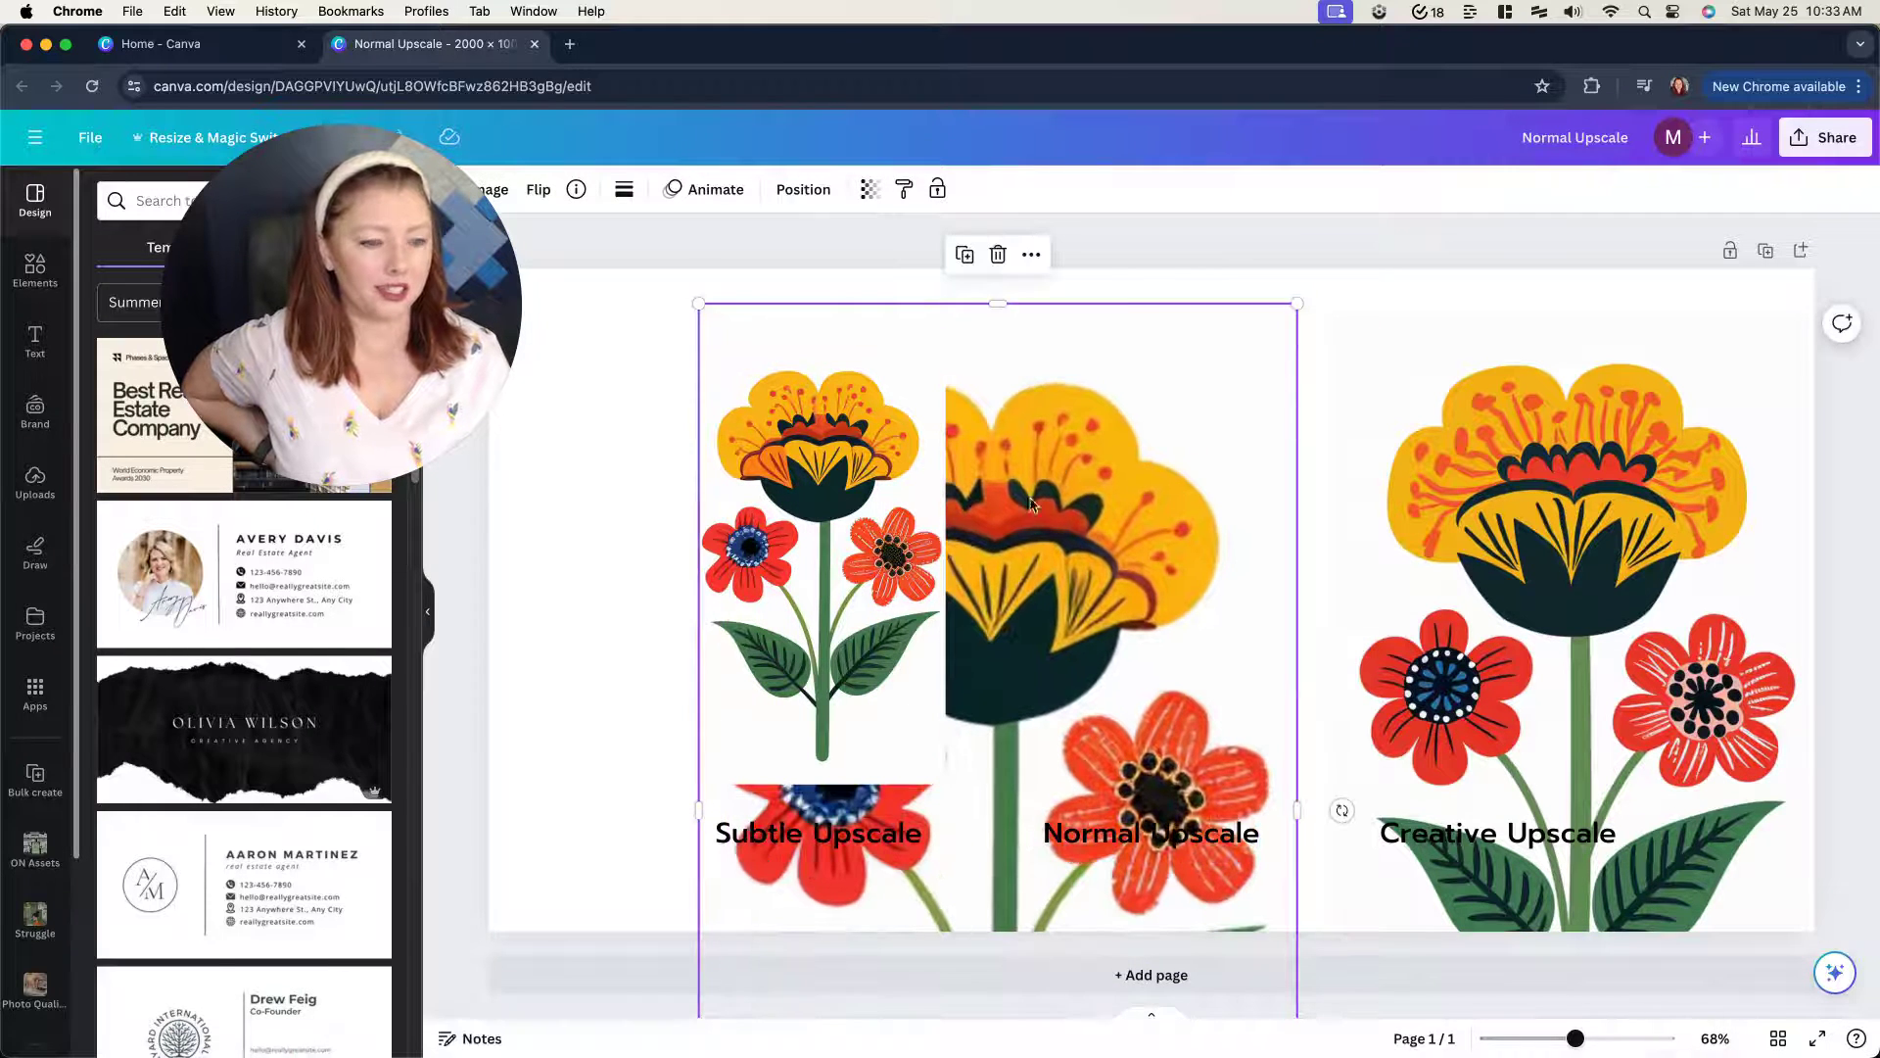
left_click_drag(1149, 477, 1240, 388)
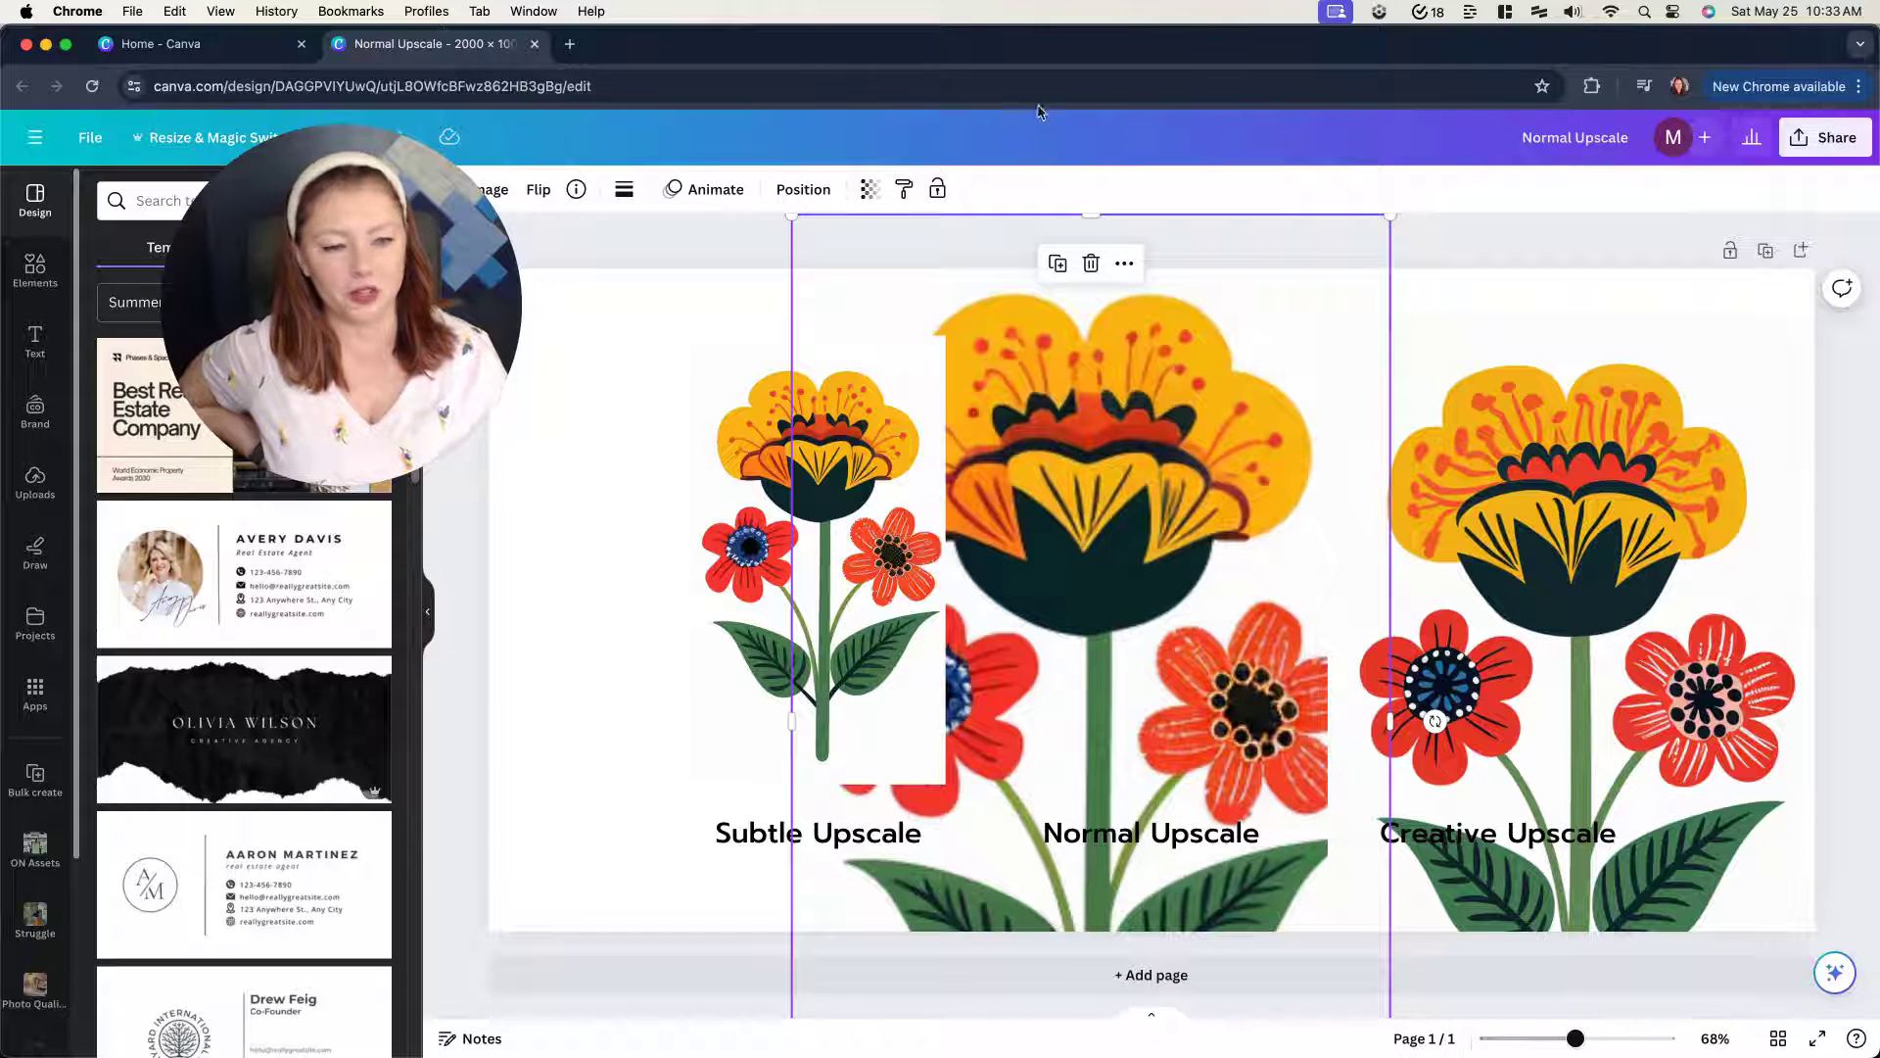
- Switch to Discord and compare the enlarged previews of the Creative and Subtle upscales of the fauvism flowers
mouse_move(1018, 1037)
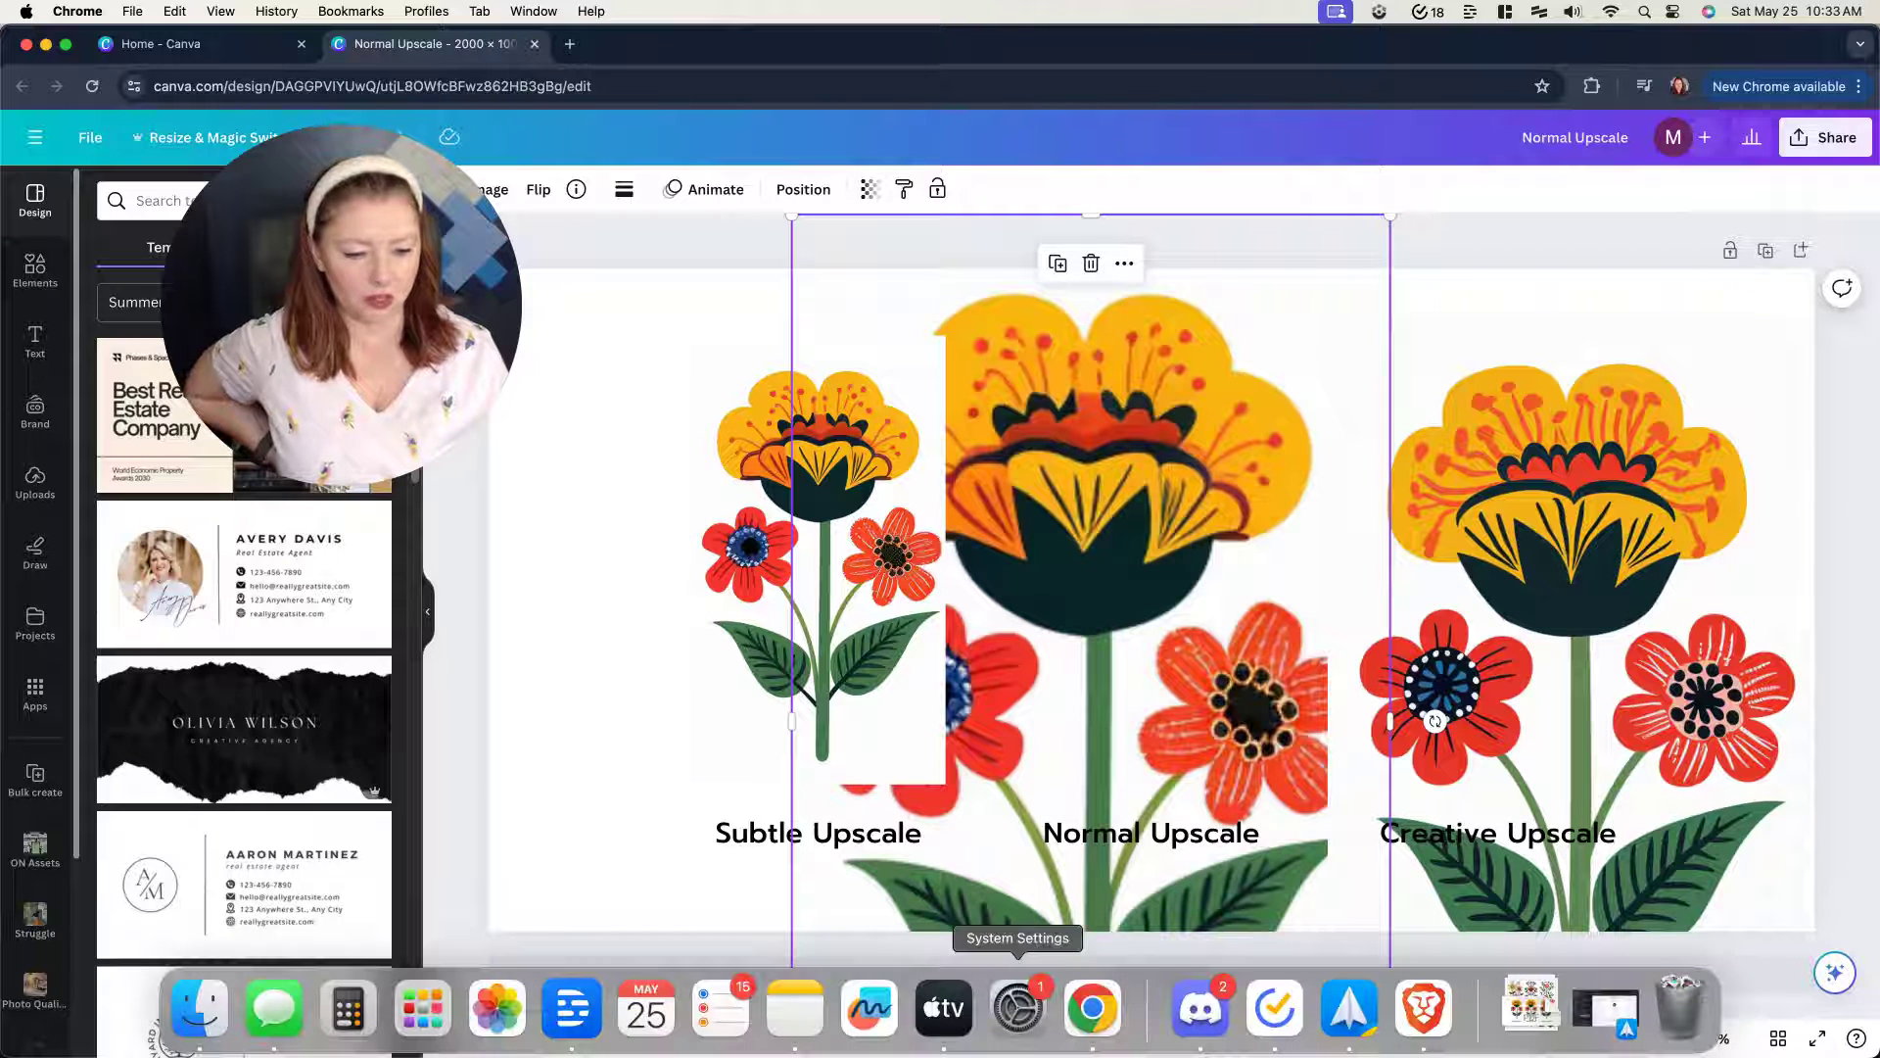
left_click(1195, 1018)
left_click(644, 689)
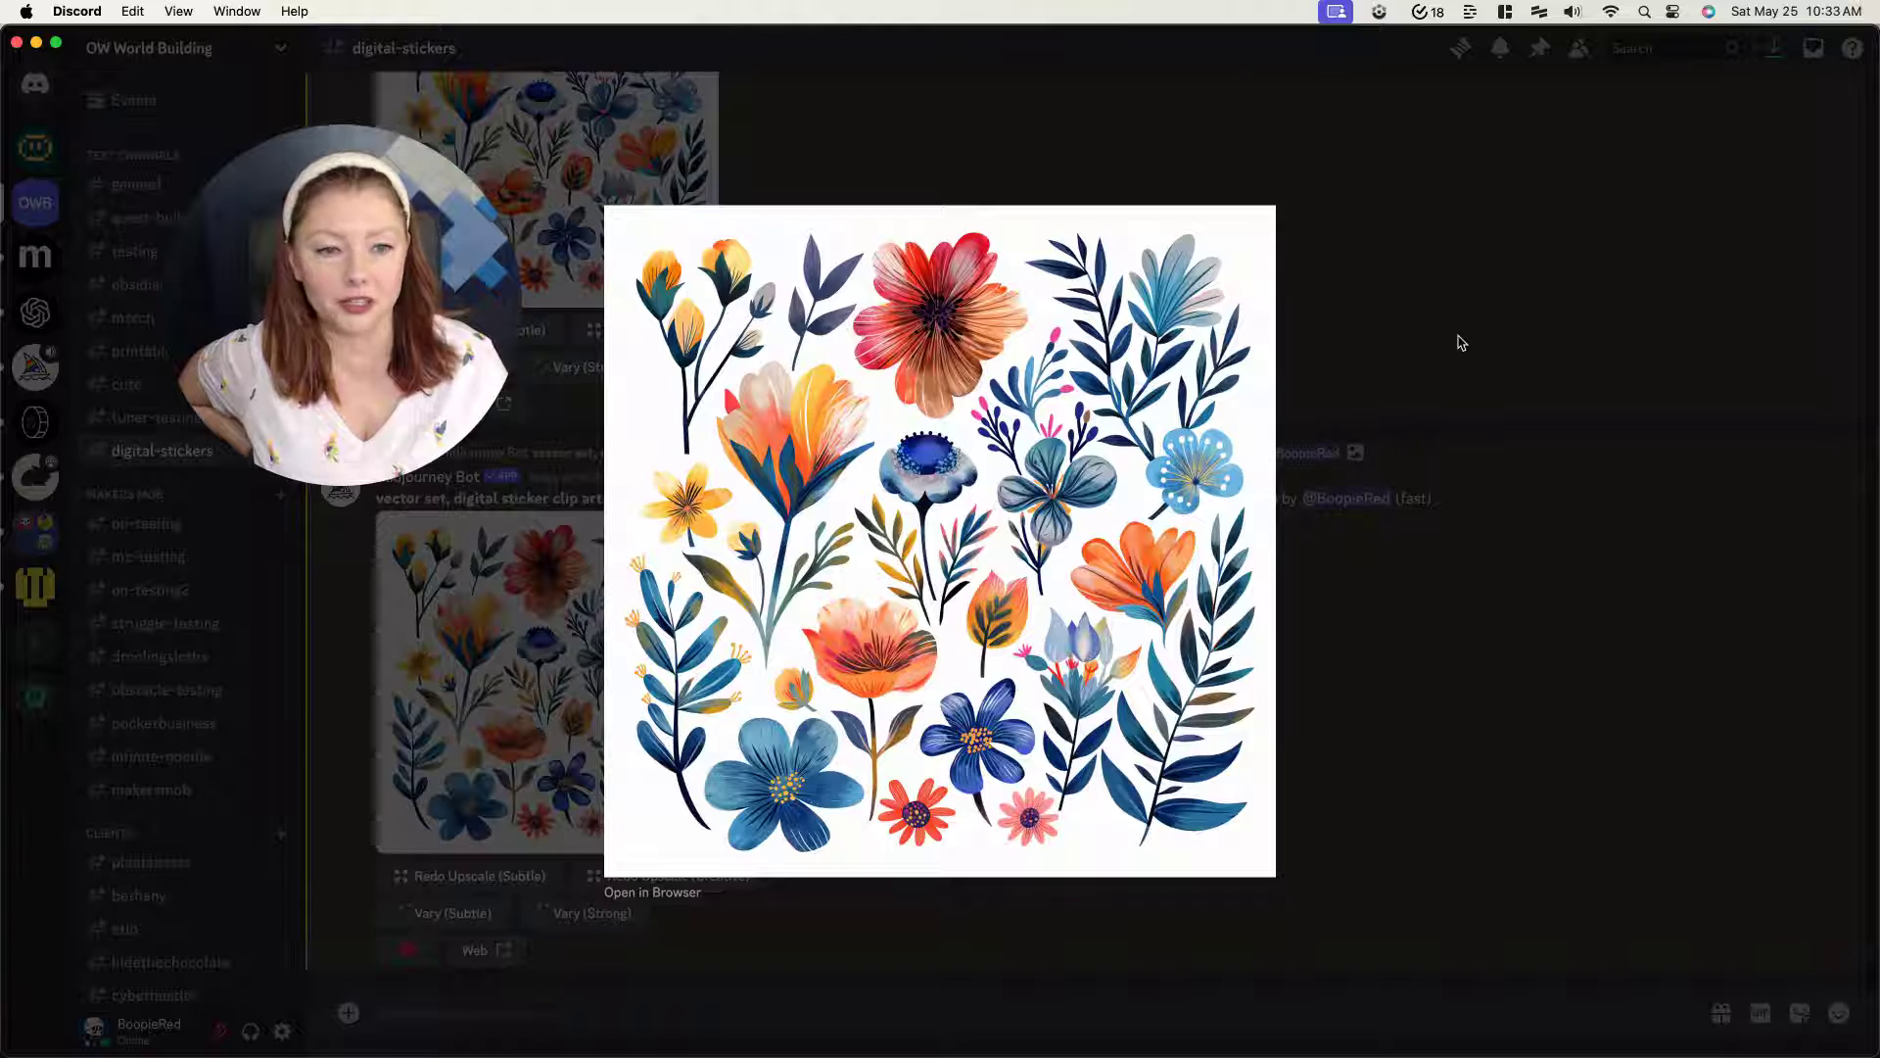
left_click(1385, 293)
left_click(656, 207)
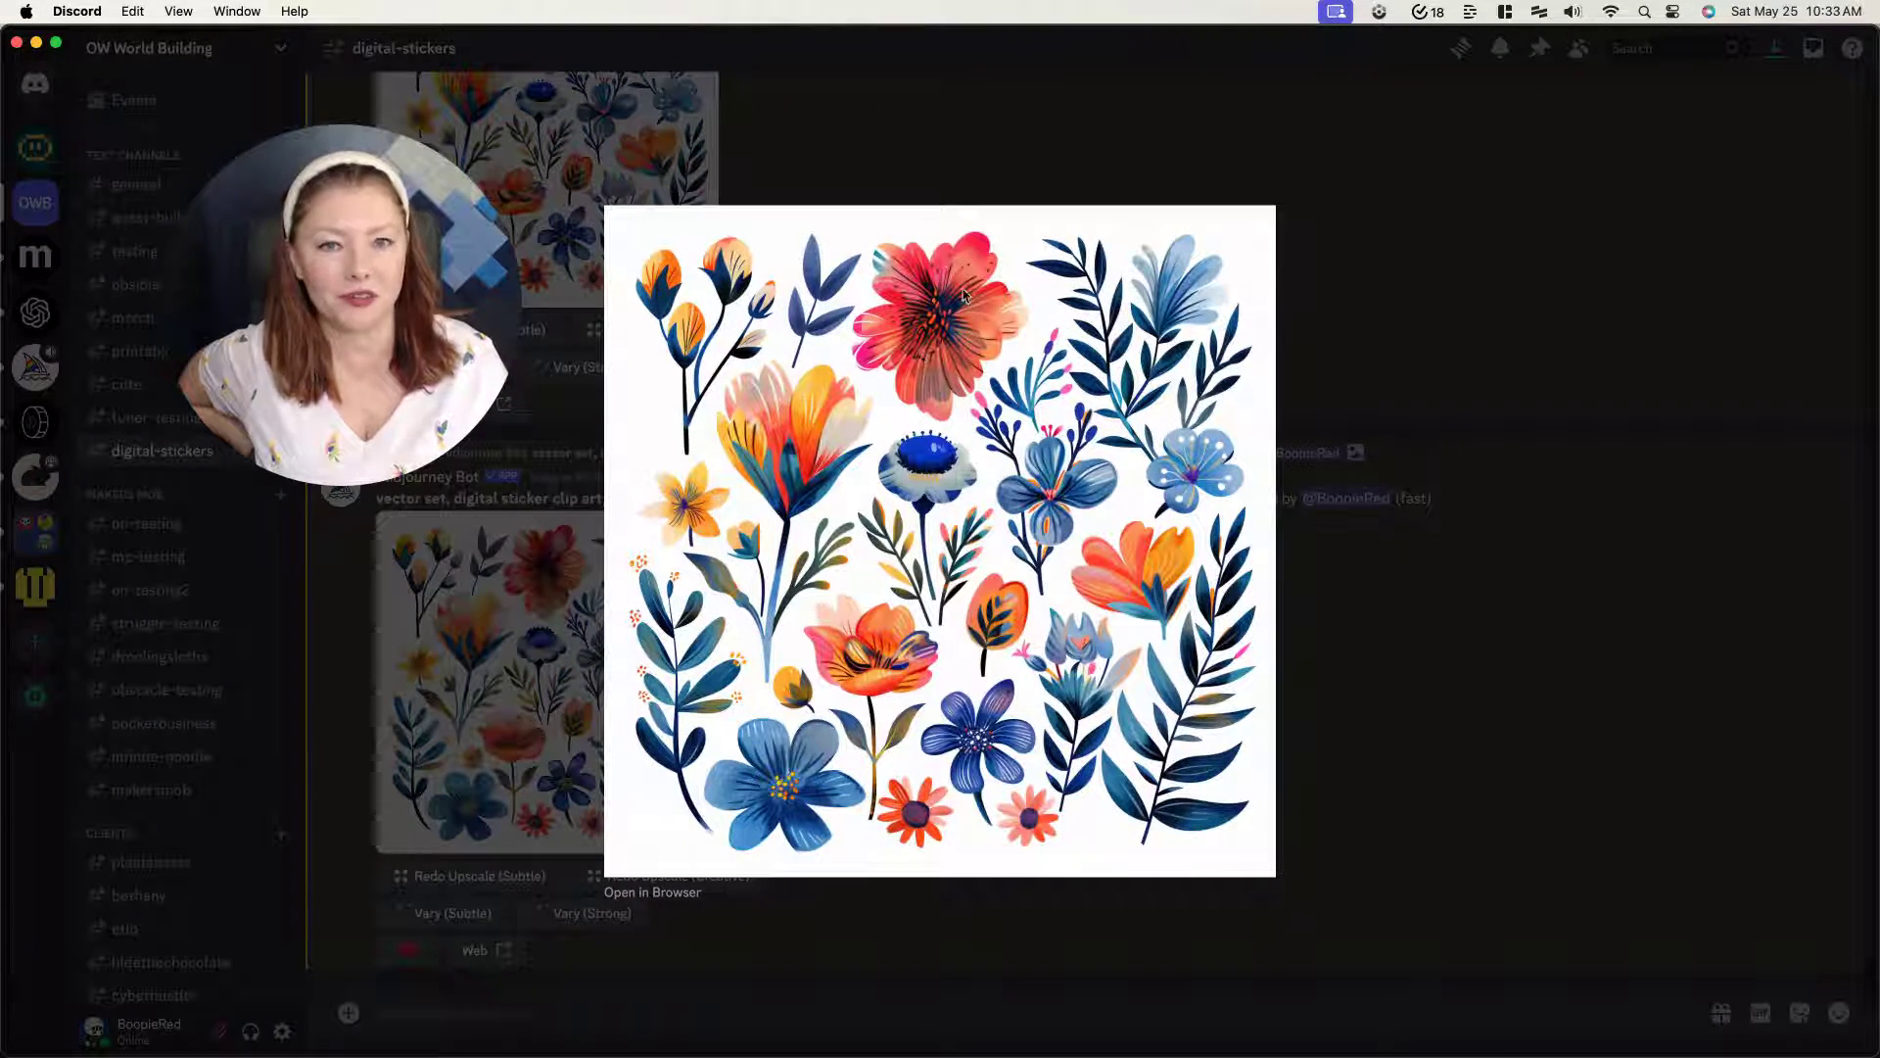
left_click(1624, 453)
left_click(549, 196)
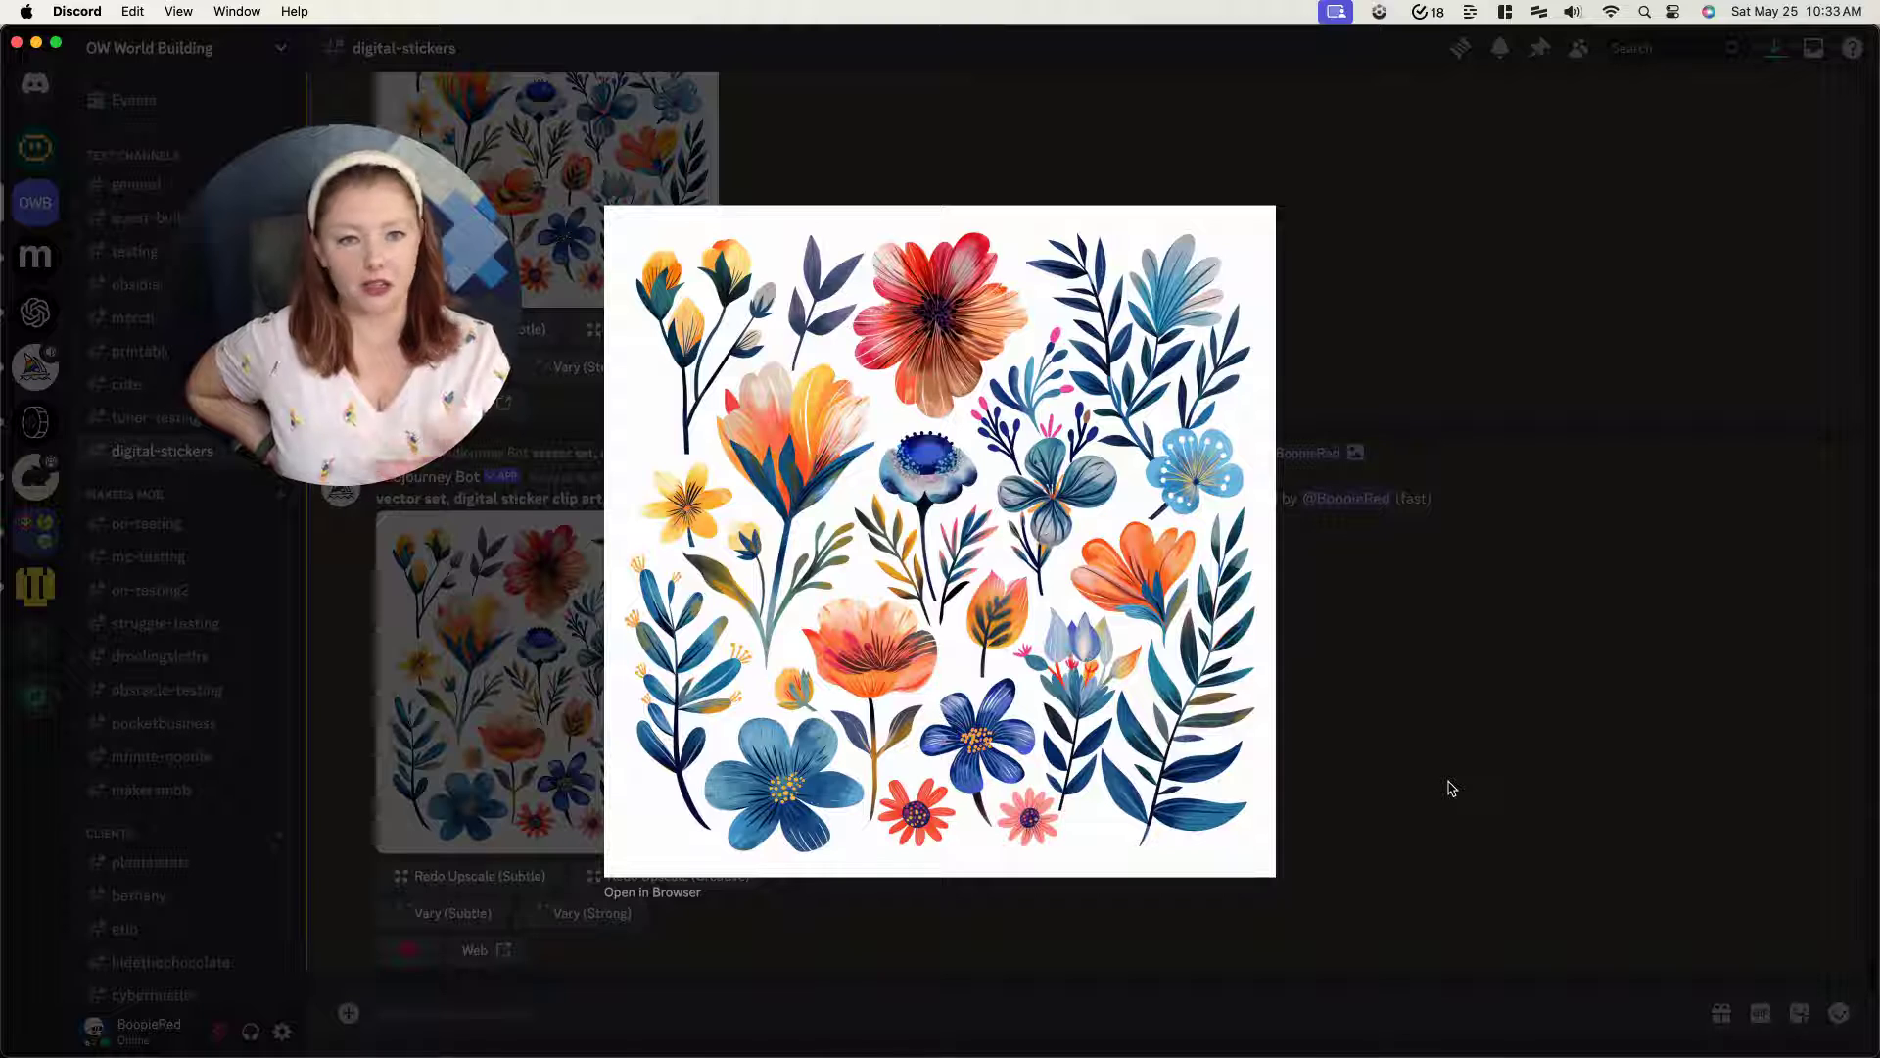
left_click(1451, 788)
- Save the Creative upscale of the fauvism flowers and import the newest downloaded PNG into Canva
right_click(620, 701)
left_click(669, 949)
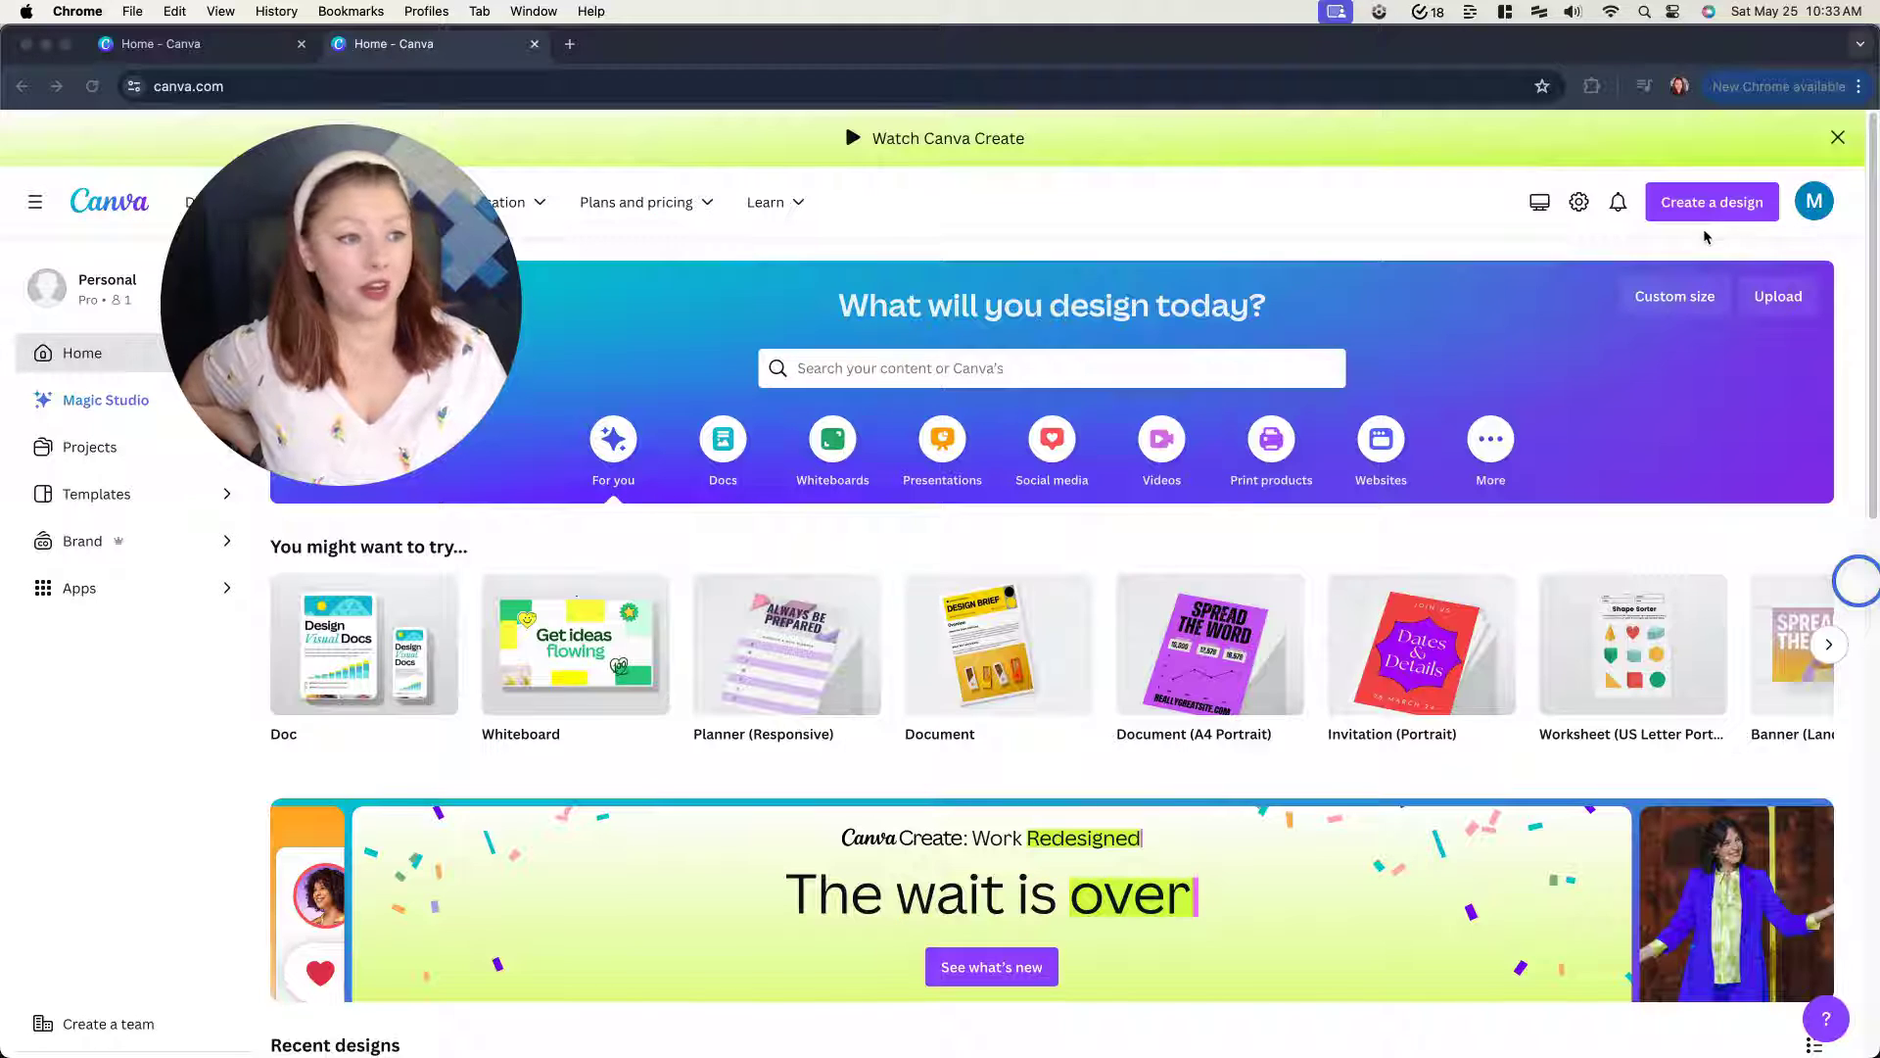
left_click(1708, 201)
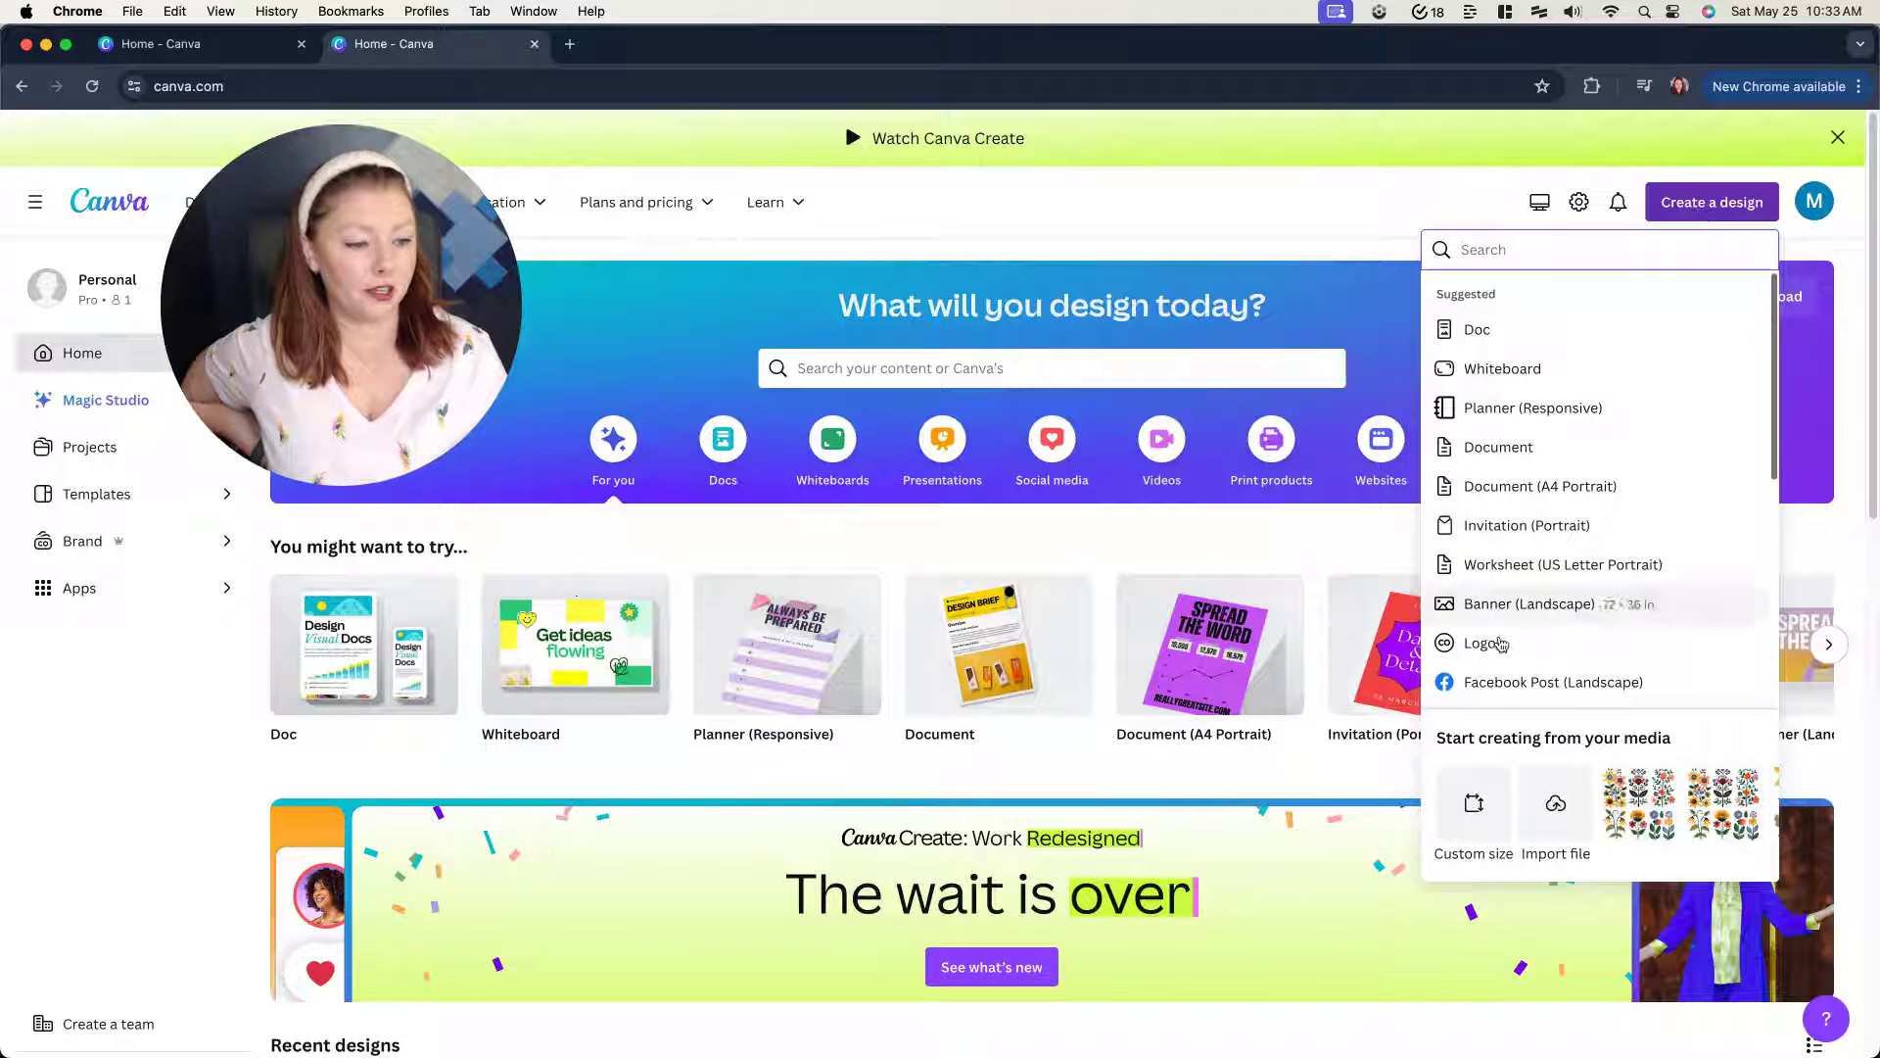
left_click(1547, 818)
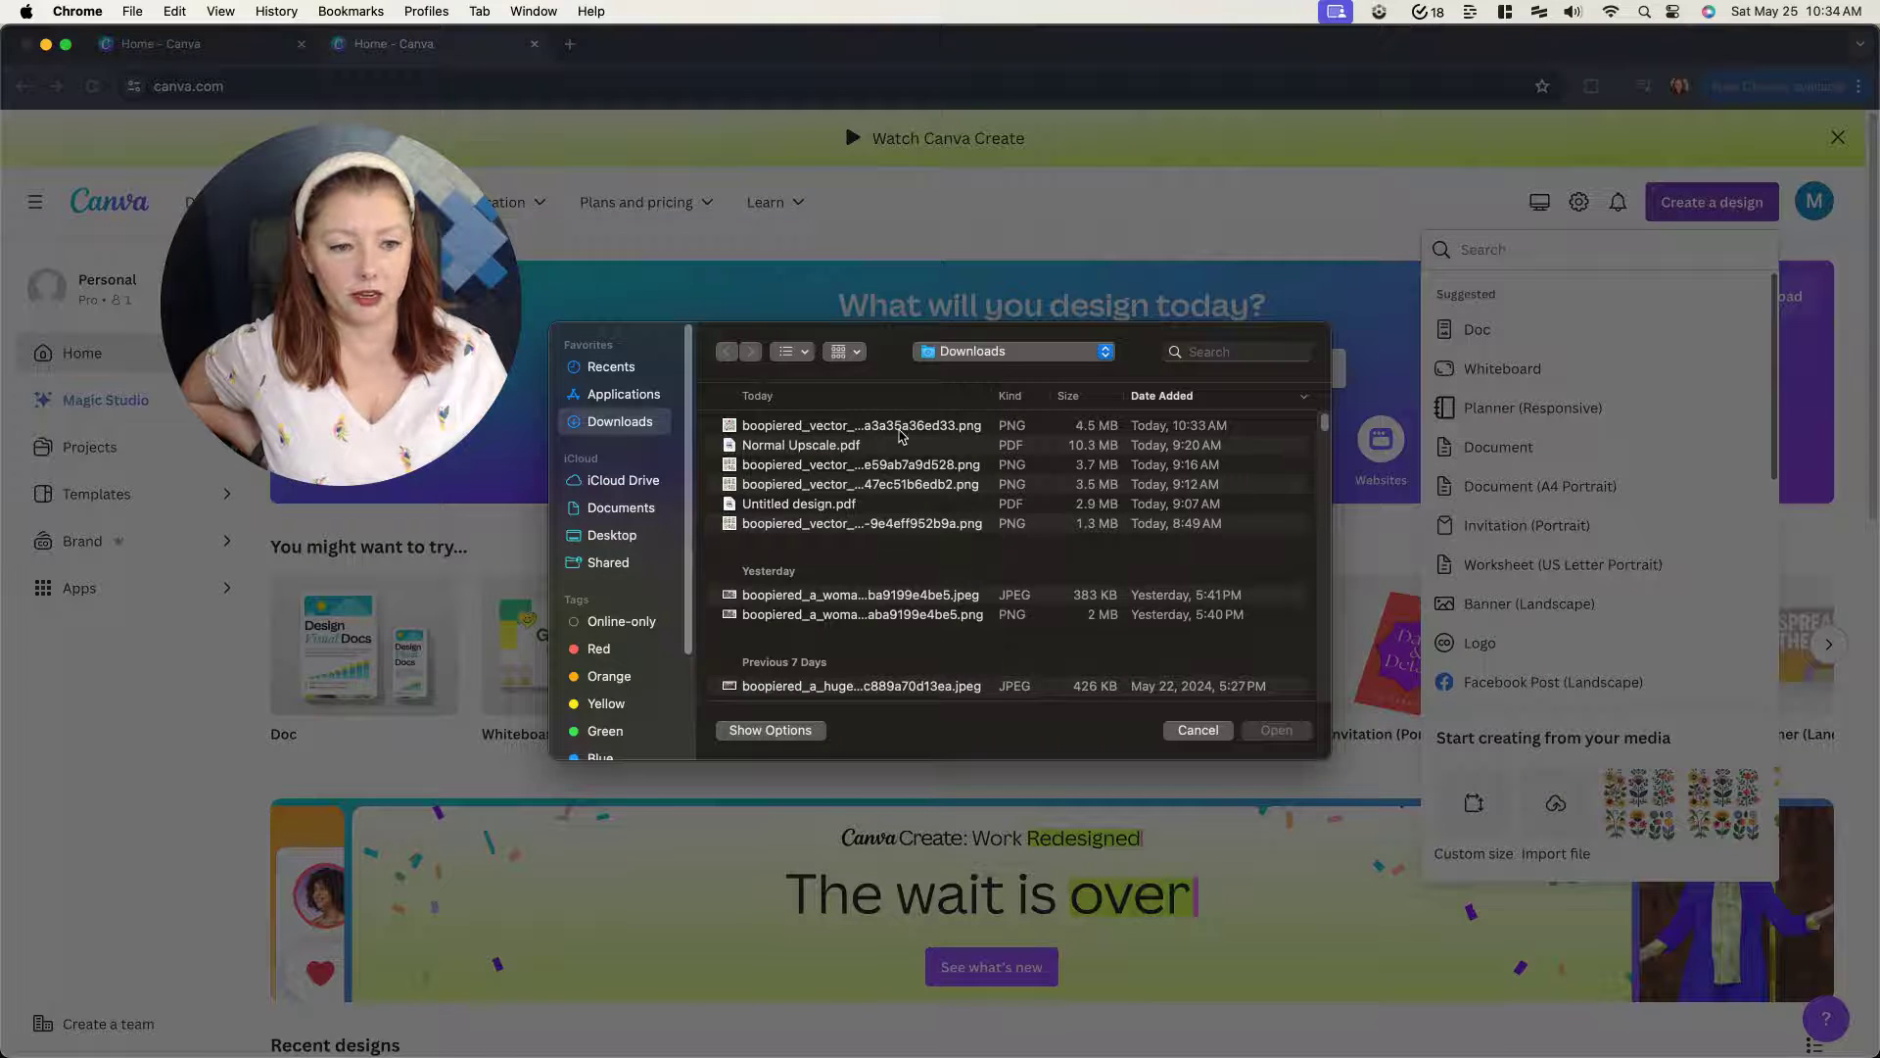
double_click(839, 427)
- Use the imported flower image in a new custom-size design of 2048 × 2048 px
left_click(1245, 411)
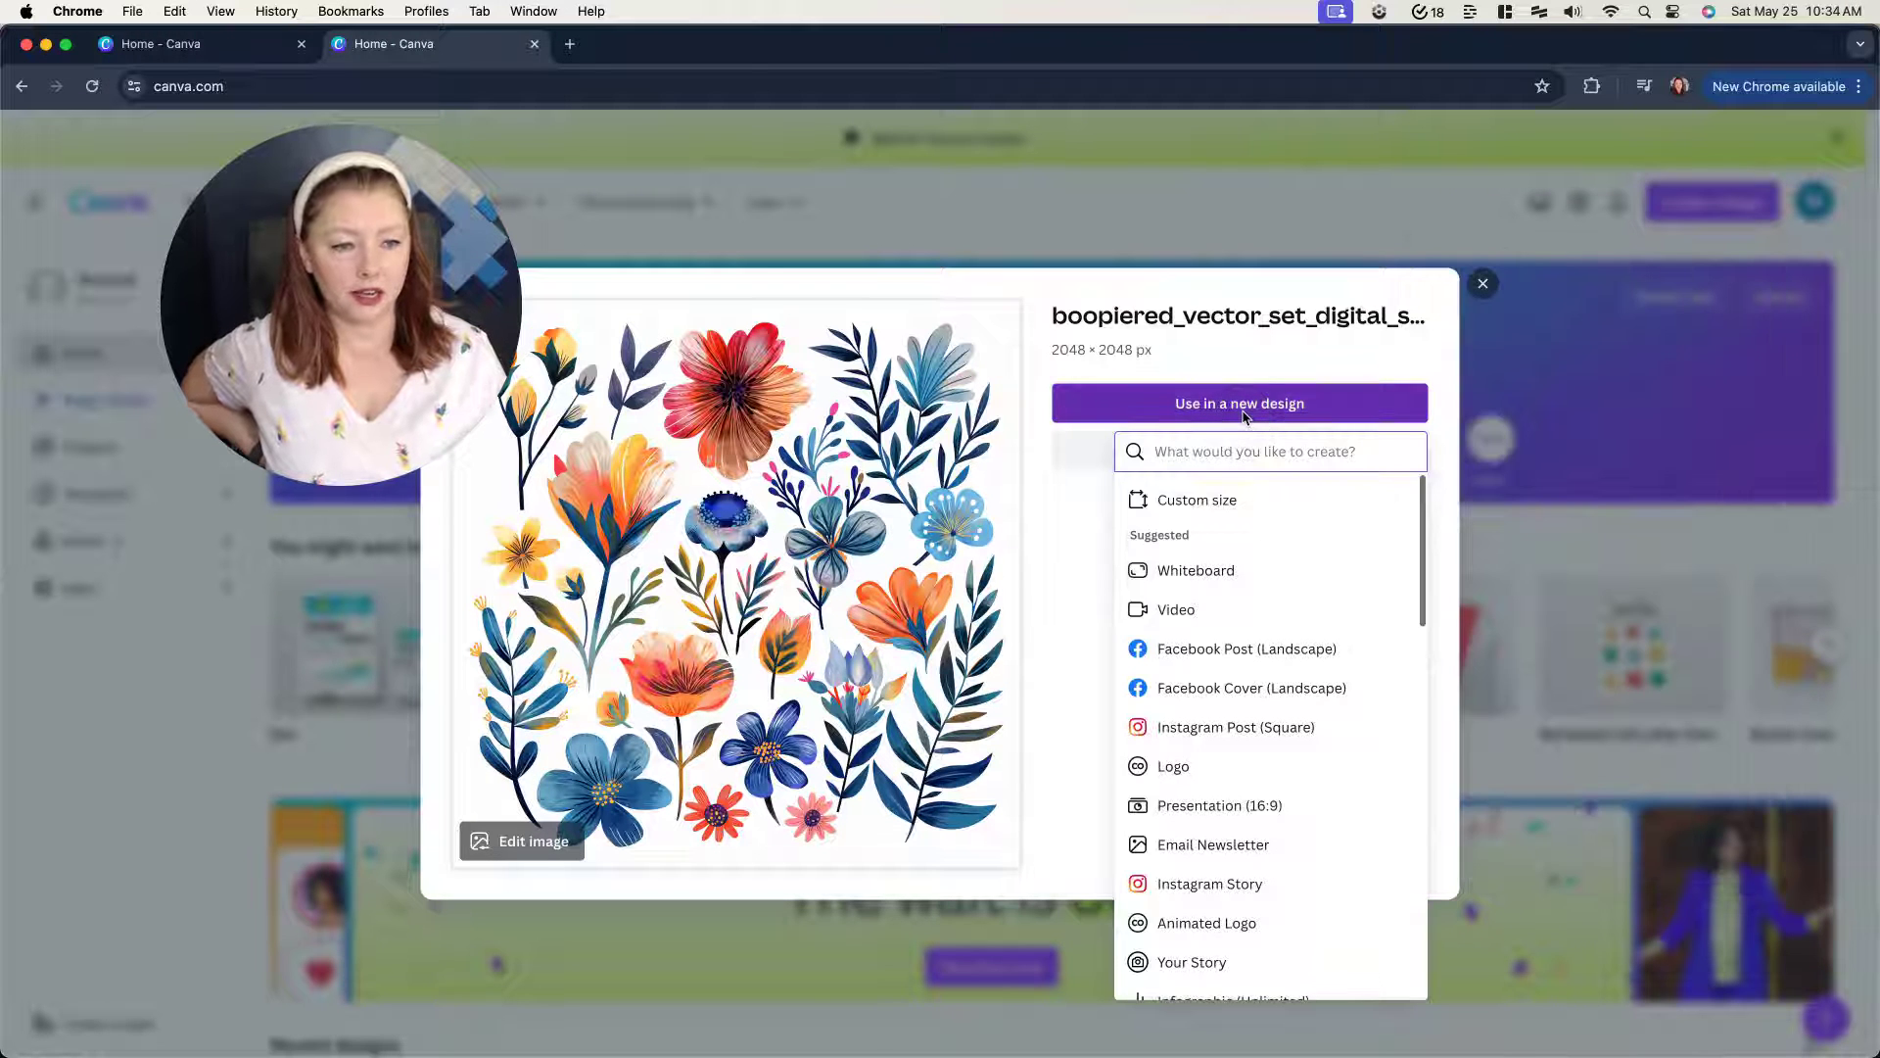
left_click(1240, 499)
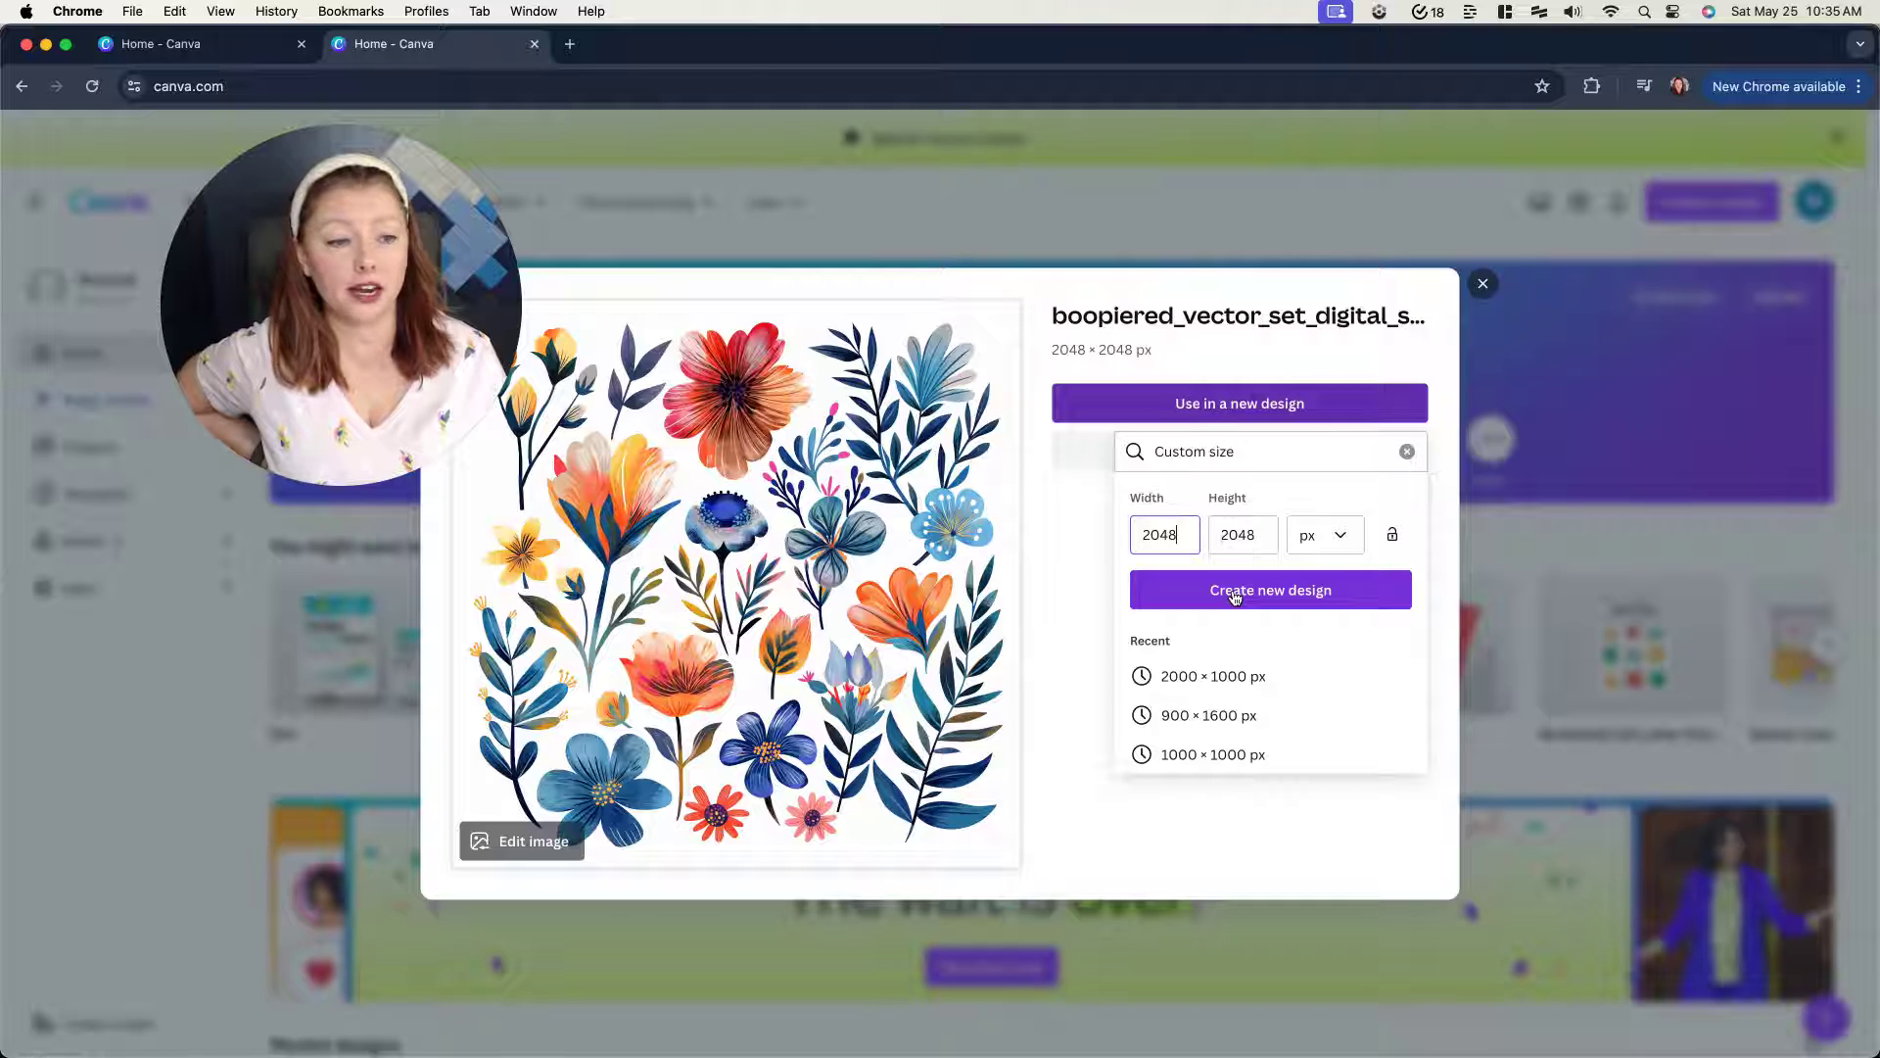
left_click(1235, 591)
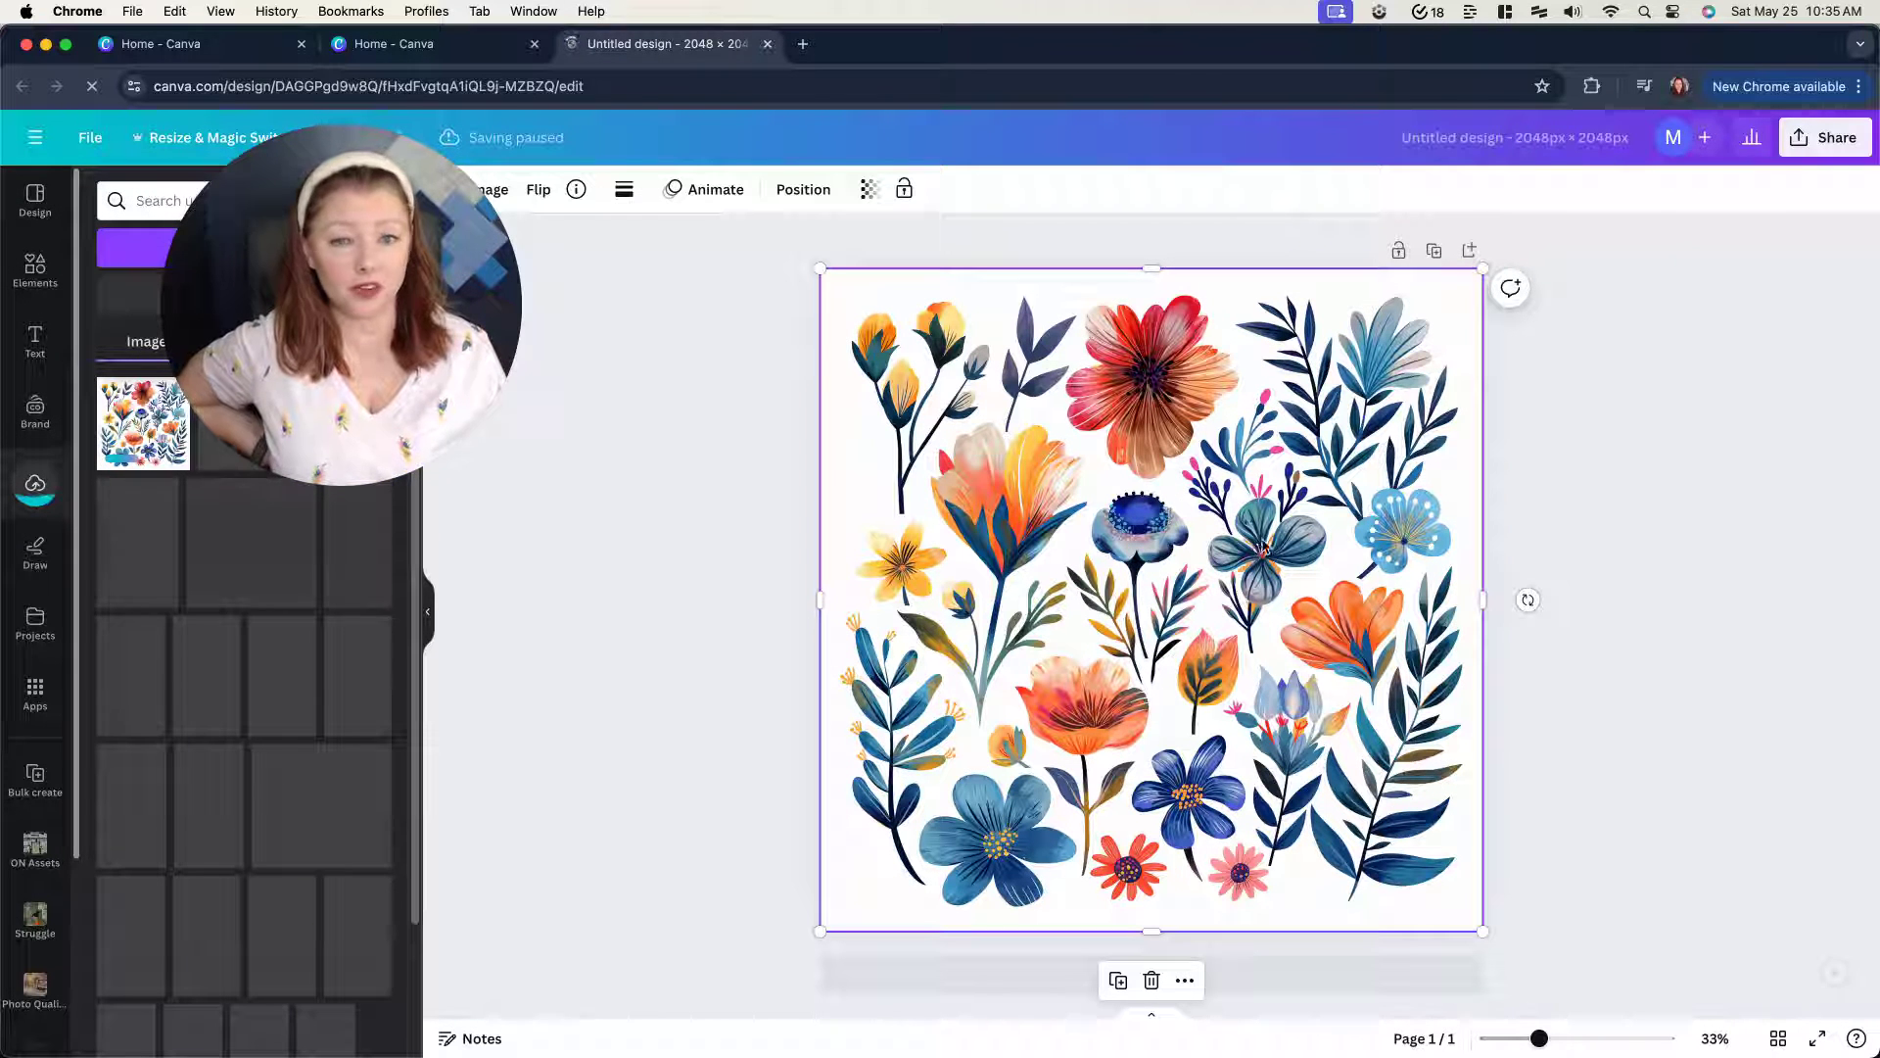
- Remove the flower image's background with BG Remover and shift the image slightly down and to the right
left_click_drag(353, 411, 628, 745)
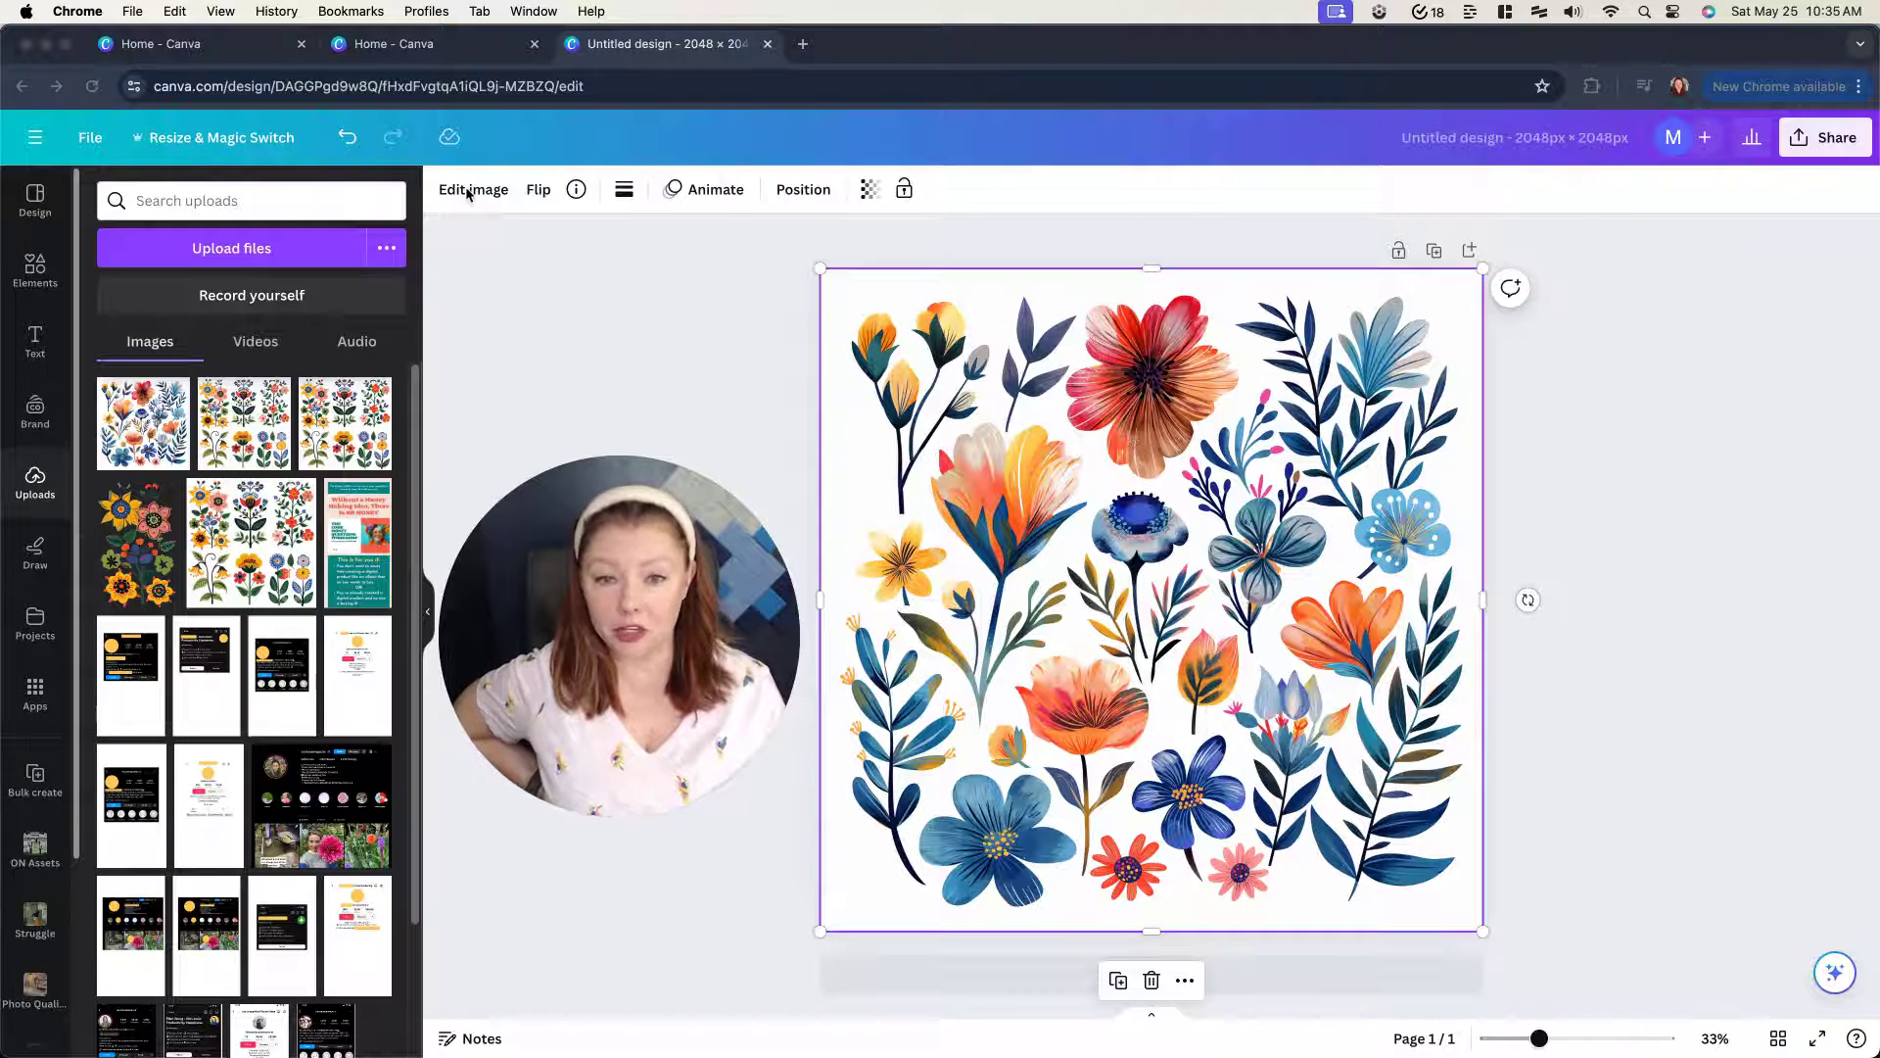
left_click(470, 194)
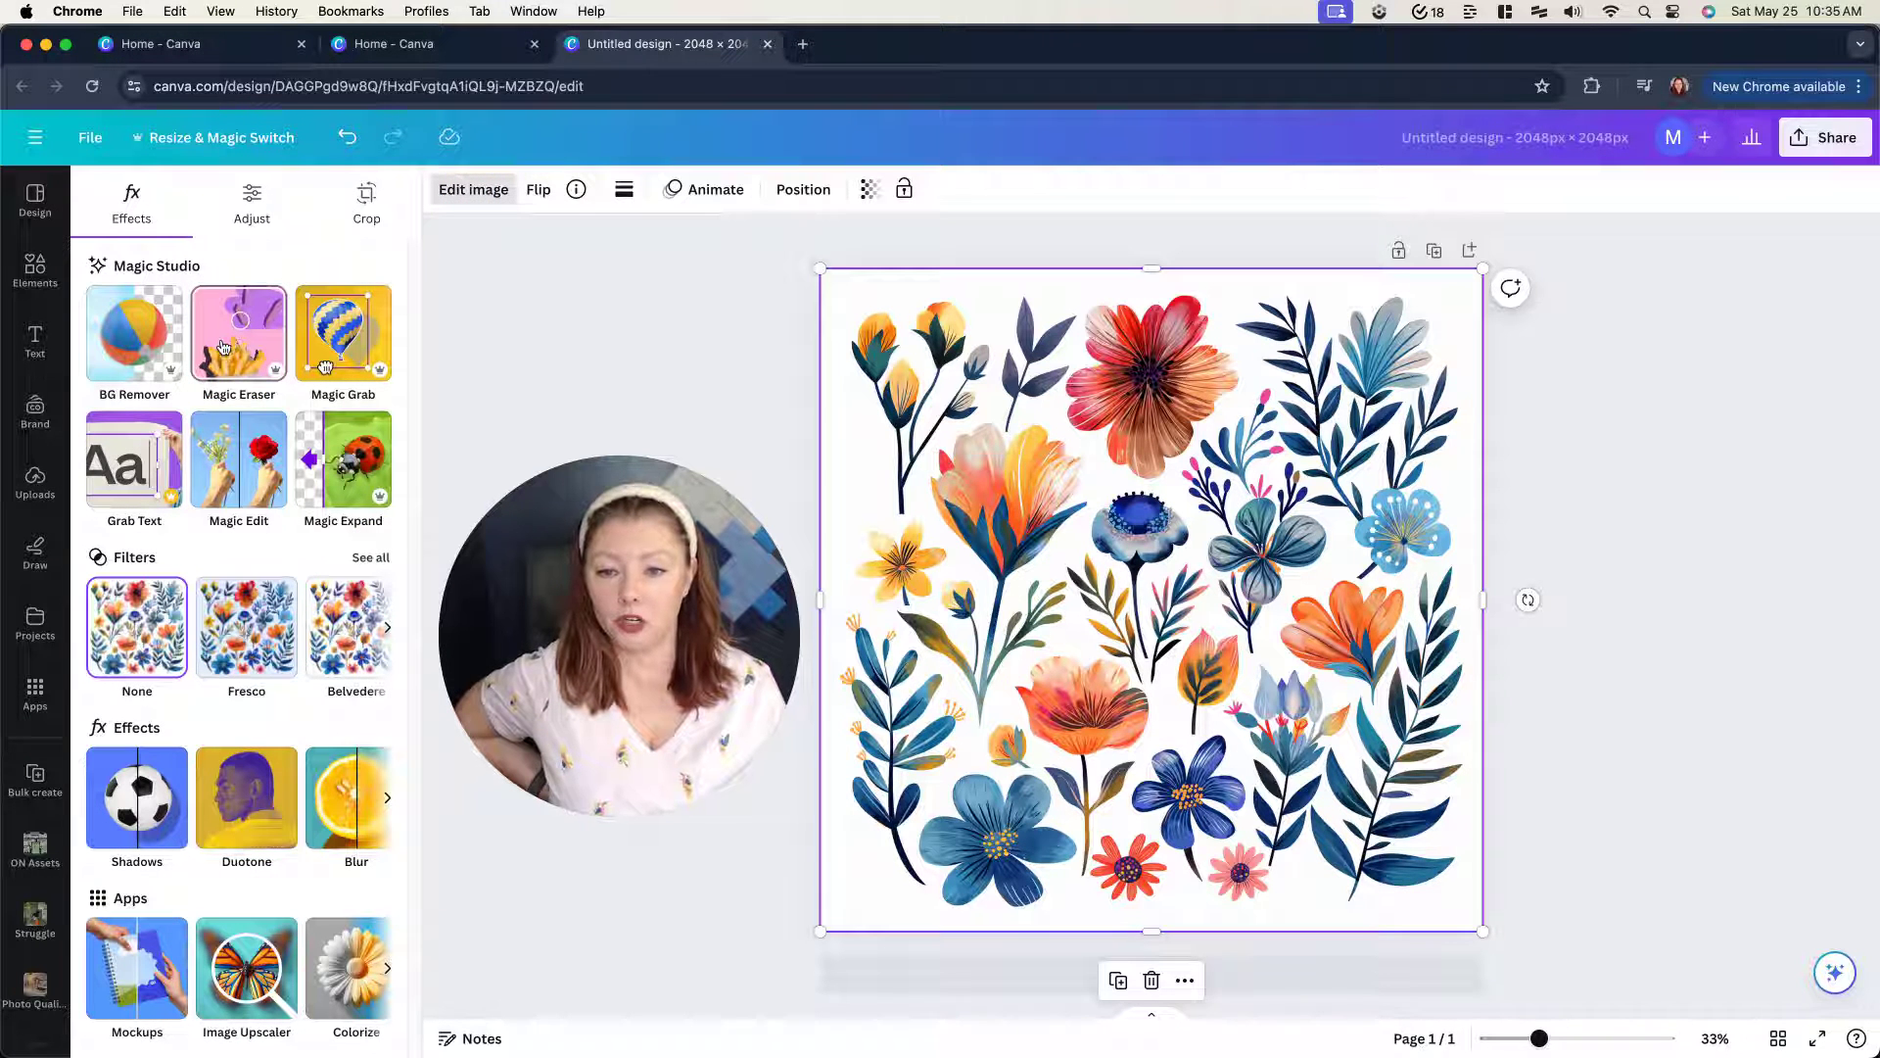
left_click(122, 343)
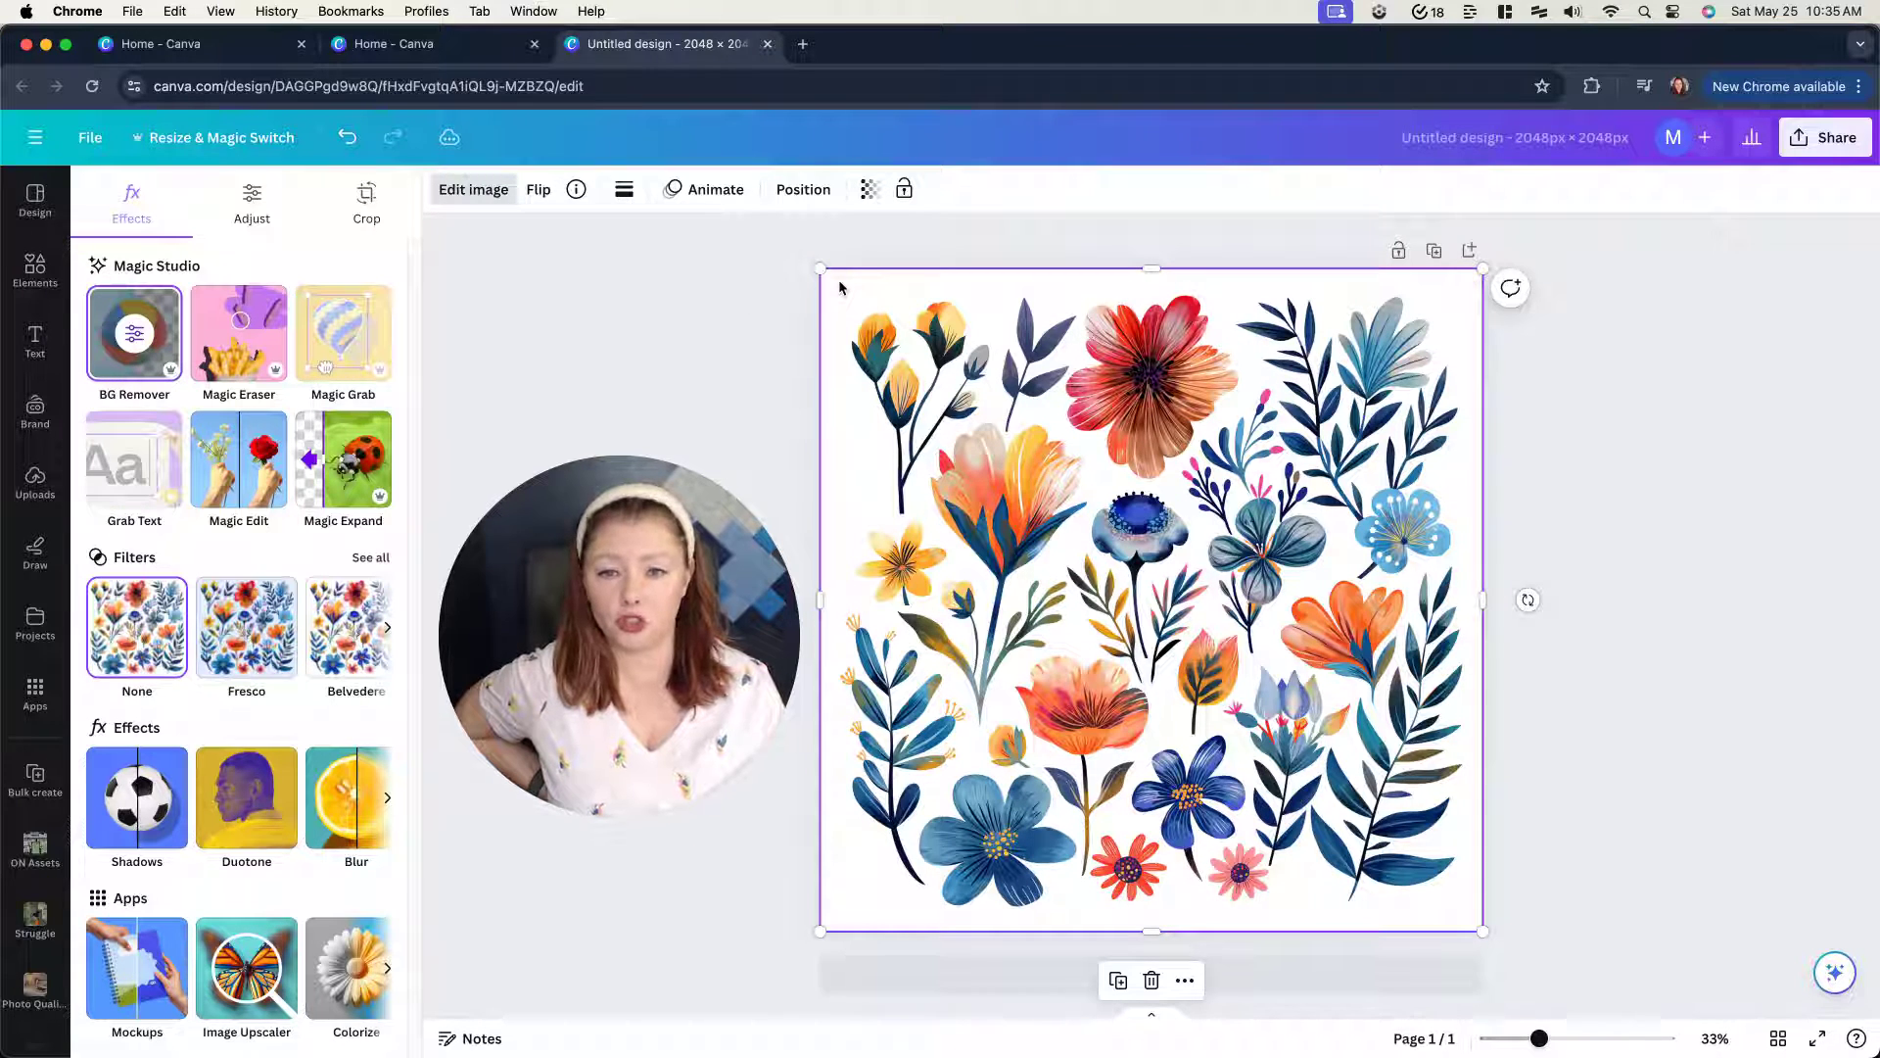
key("Escape")
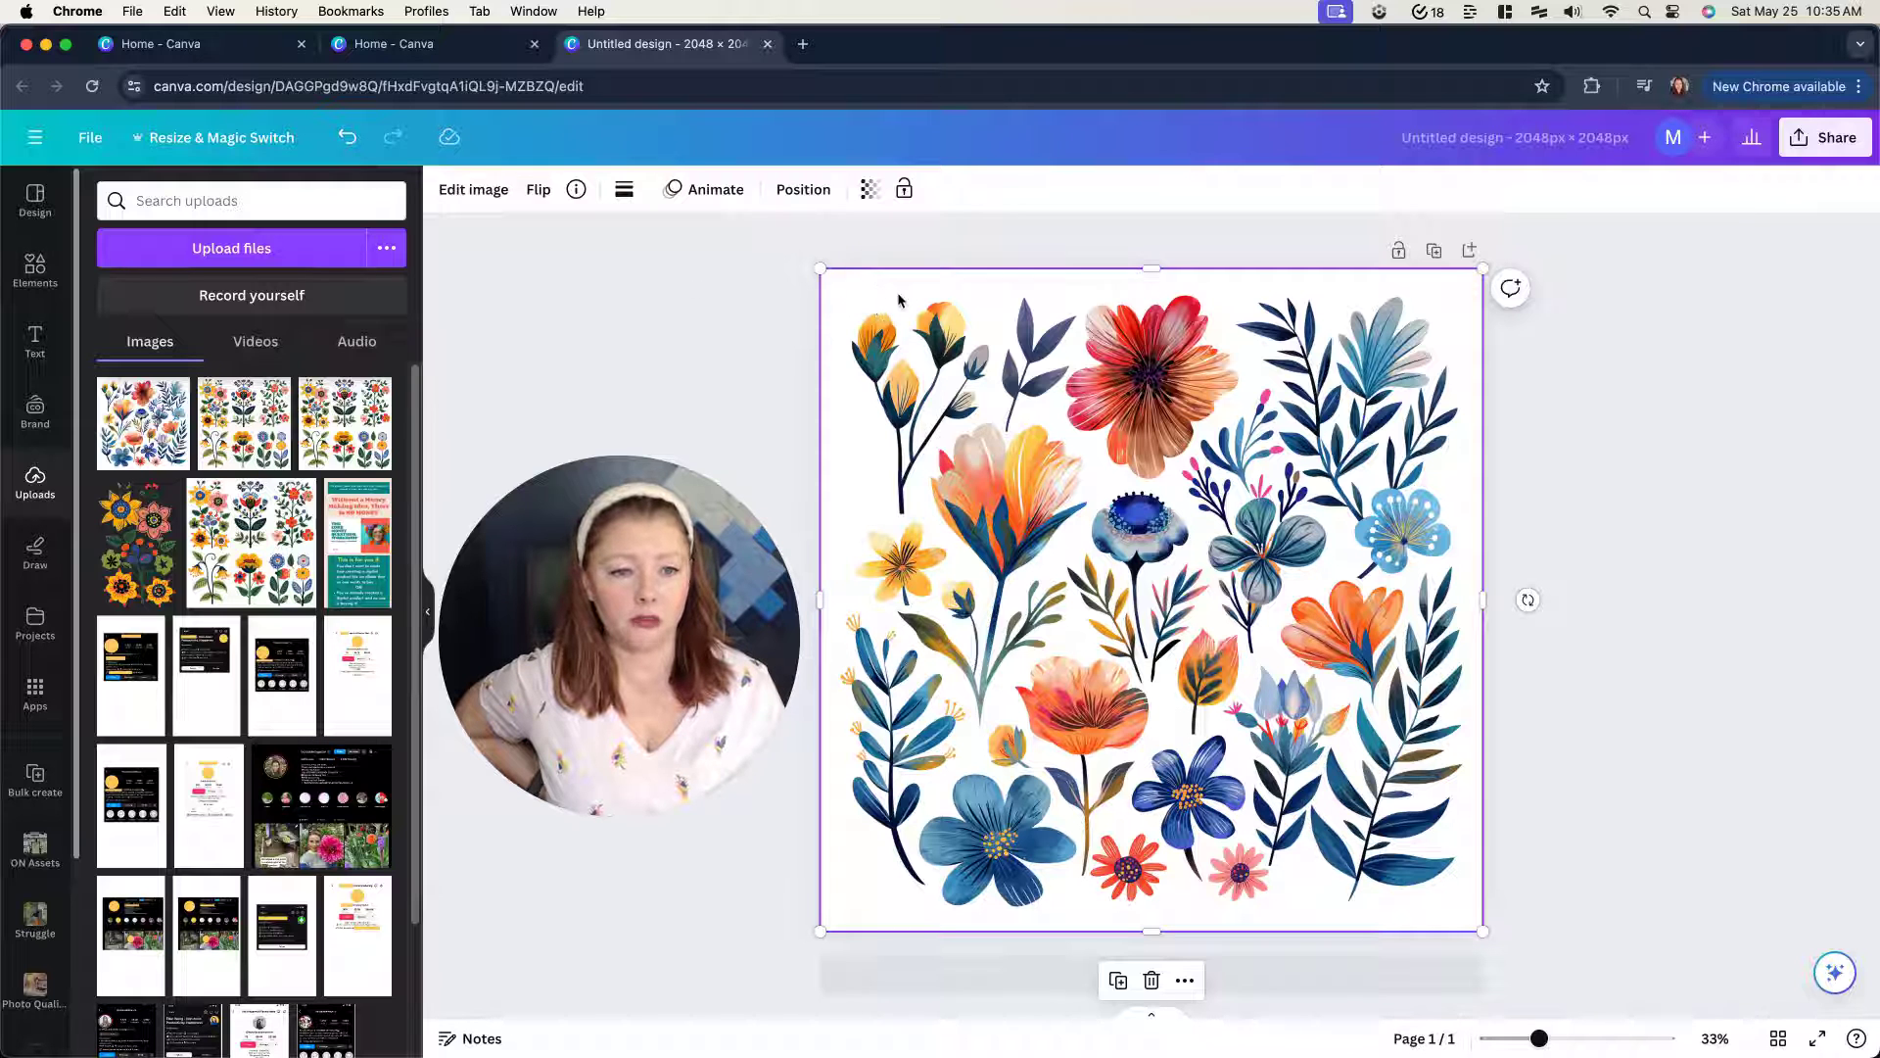
left_click_drag(897, 290, 929, 303)
- Set the page background to the first, palest colour of the Forest Growth palette
left_click(837, 317)
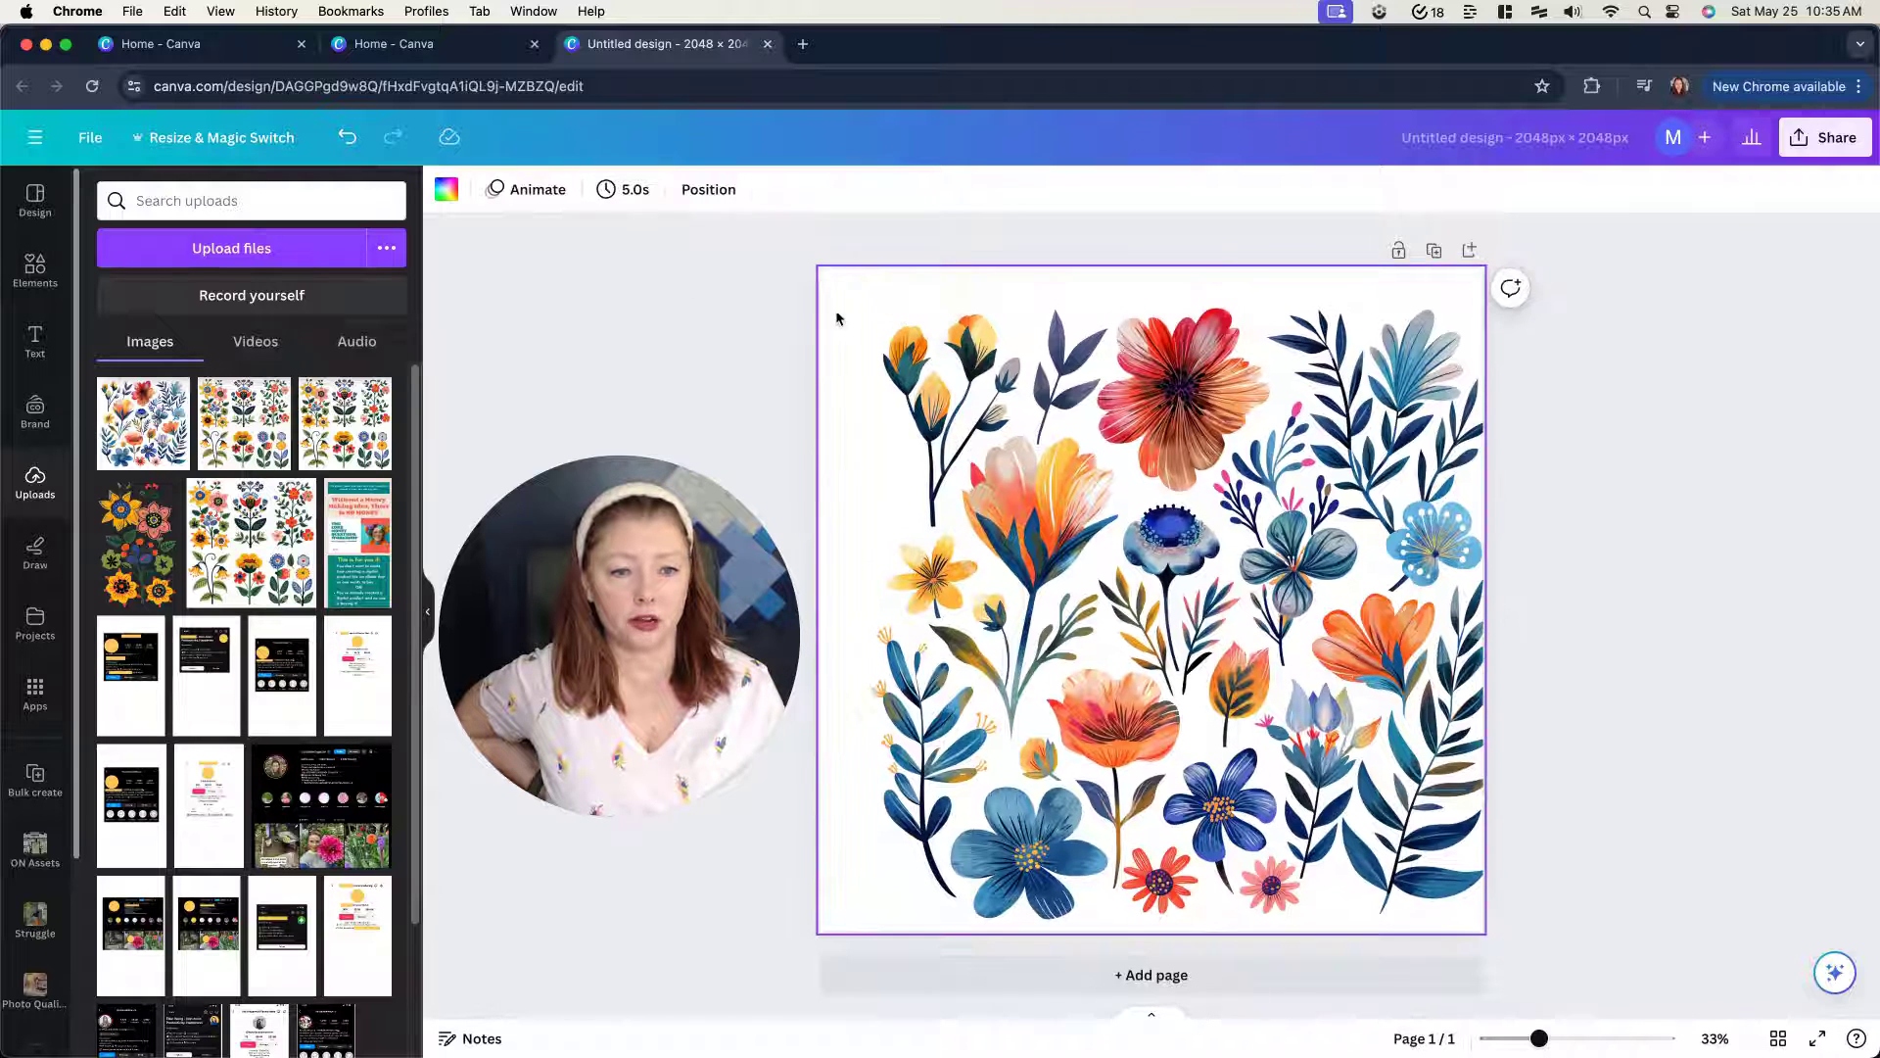
left_click(445, 191)
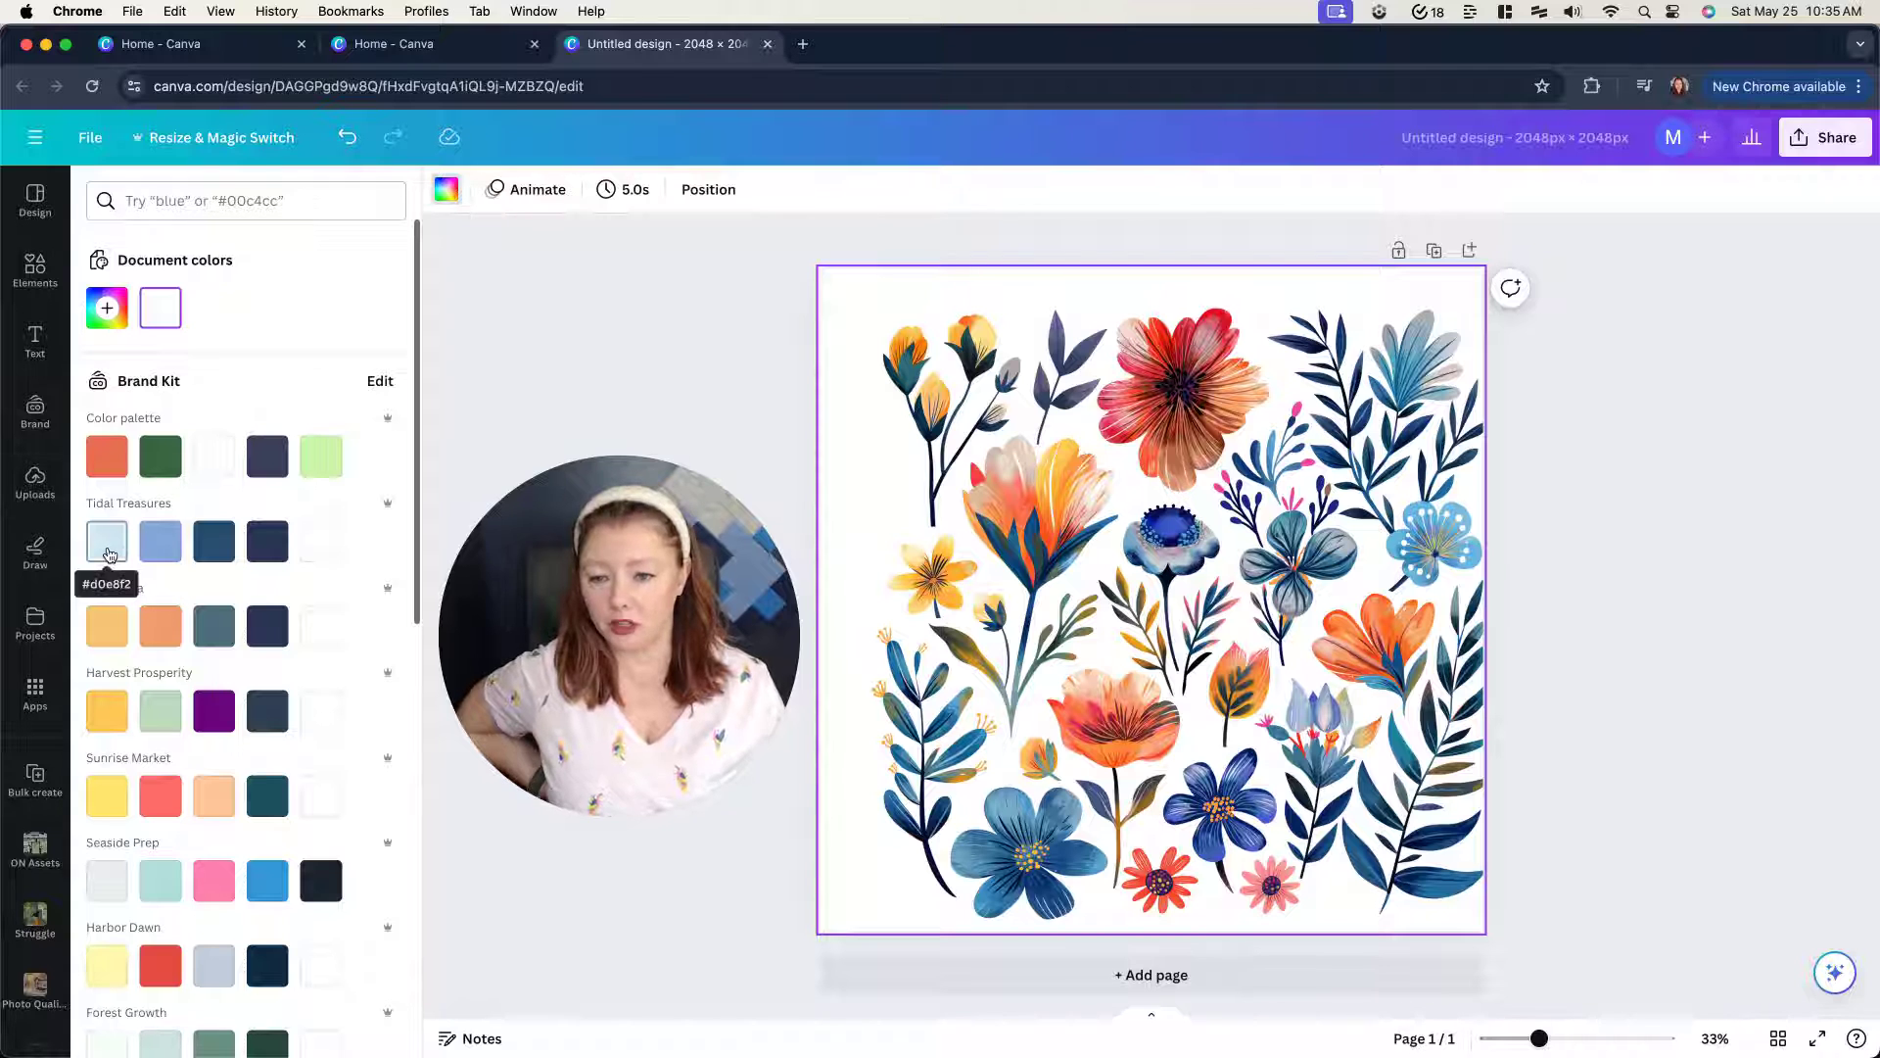
scroll(114, 889, "down", 3)
left_click(109, 906)
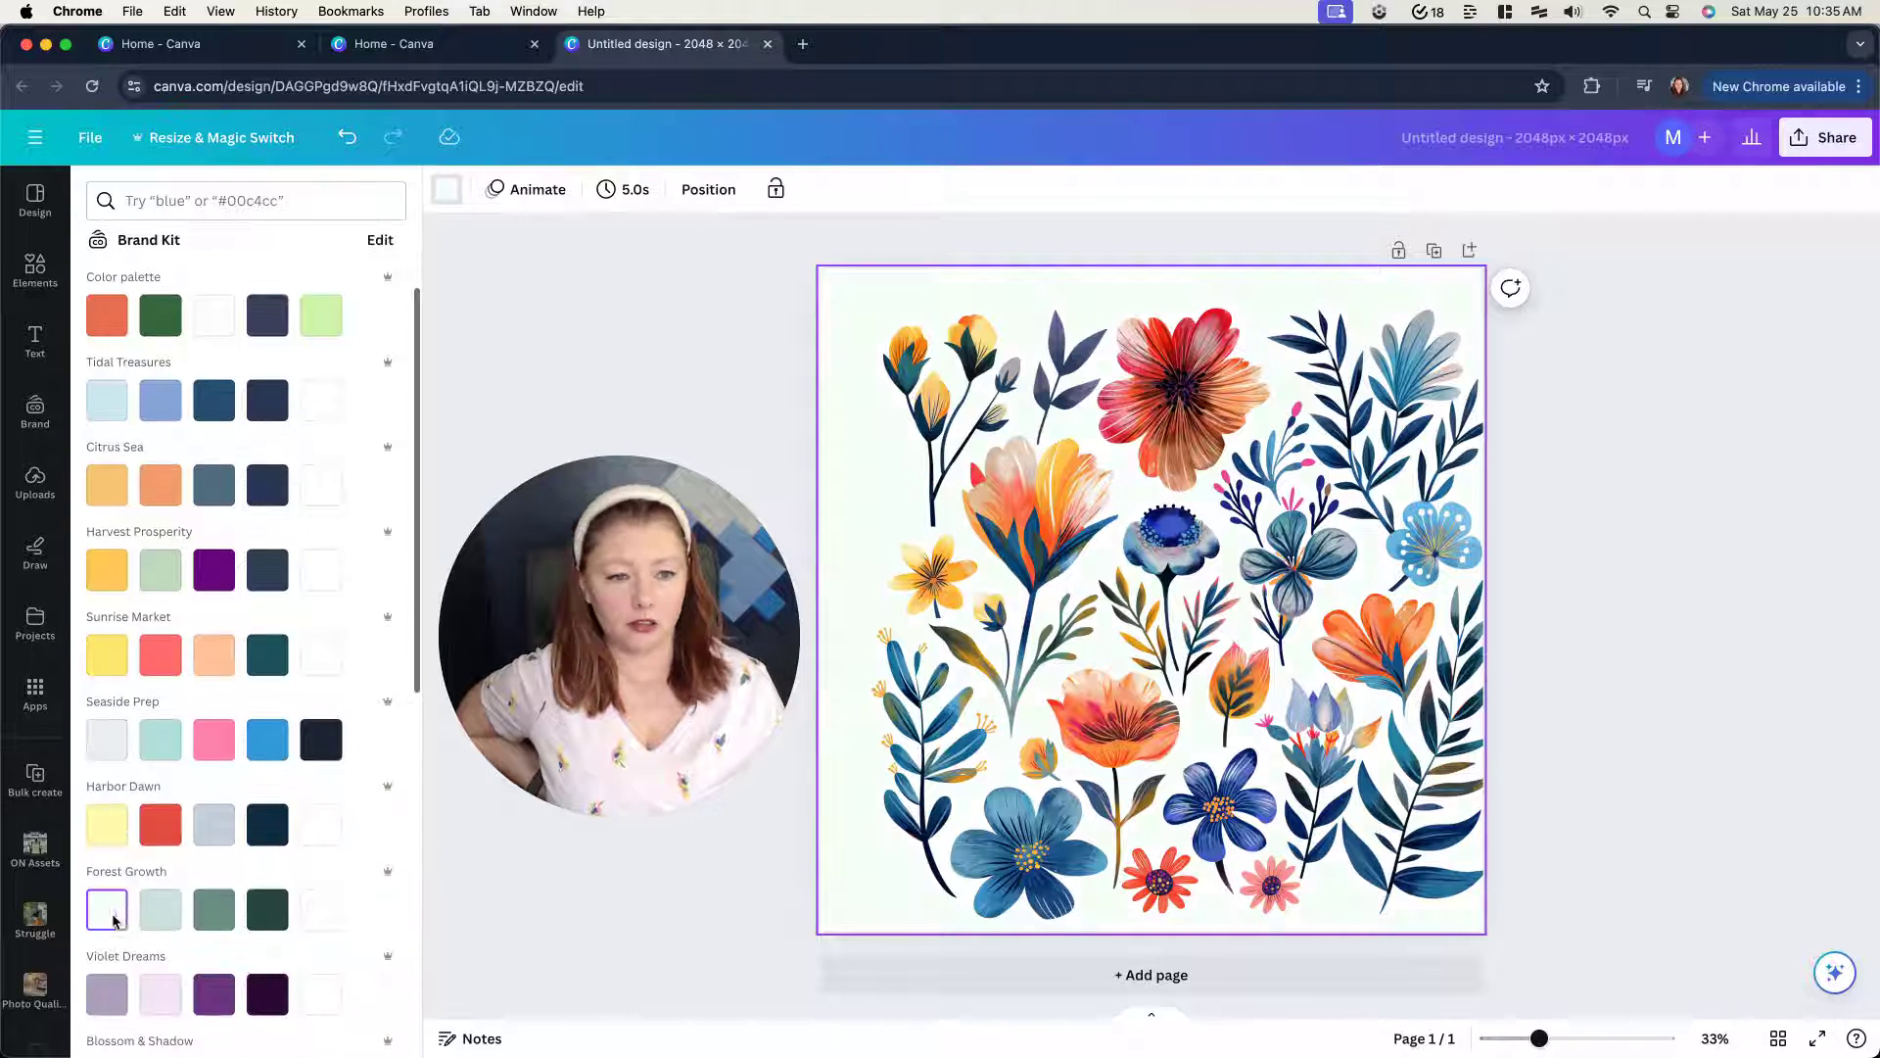
- Realign the flower image with the page and crop it freeform to the large red-orange flower near its upper edge
mouse_move(1082, 638)
left_mouse_down()
mouse_move(1021, 634)
mouse_move(1289, 640)
mouse_move(978, 551)
mouse_move(1168, 647)
mouse_move(1055, 623)
left_mouse_up()
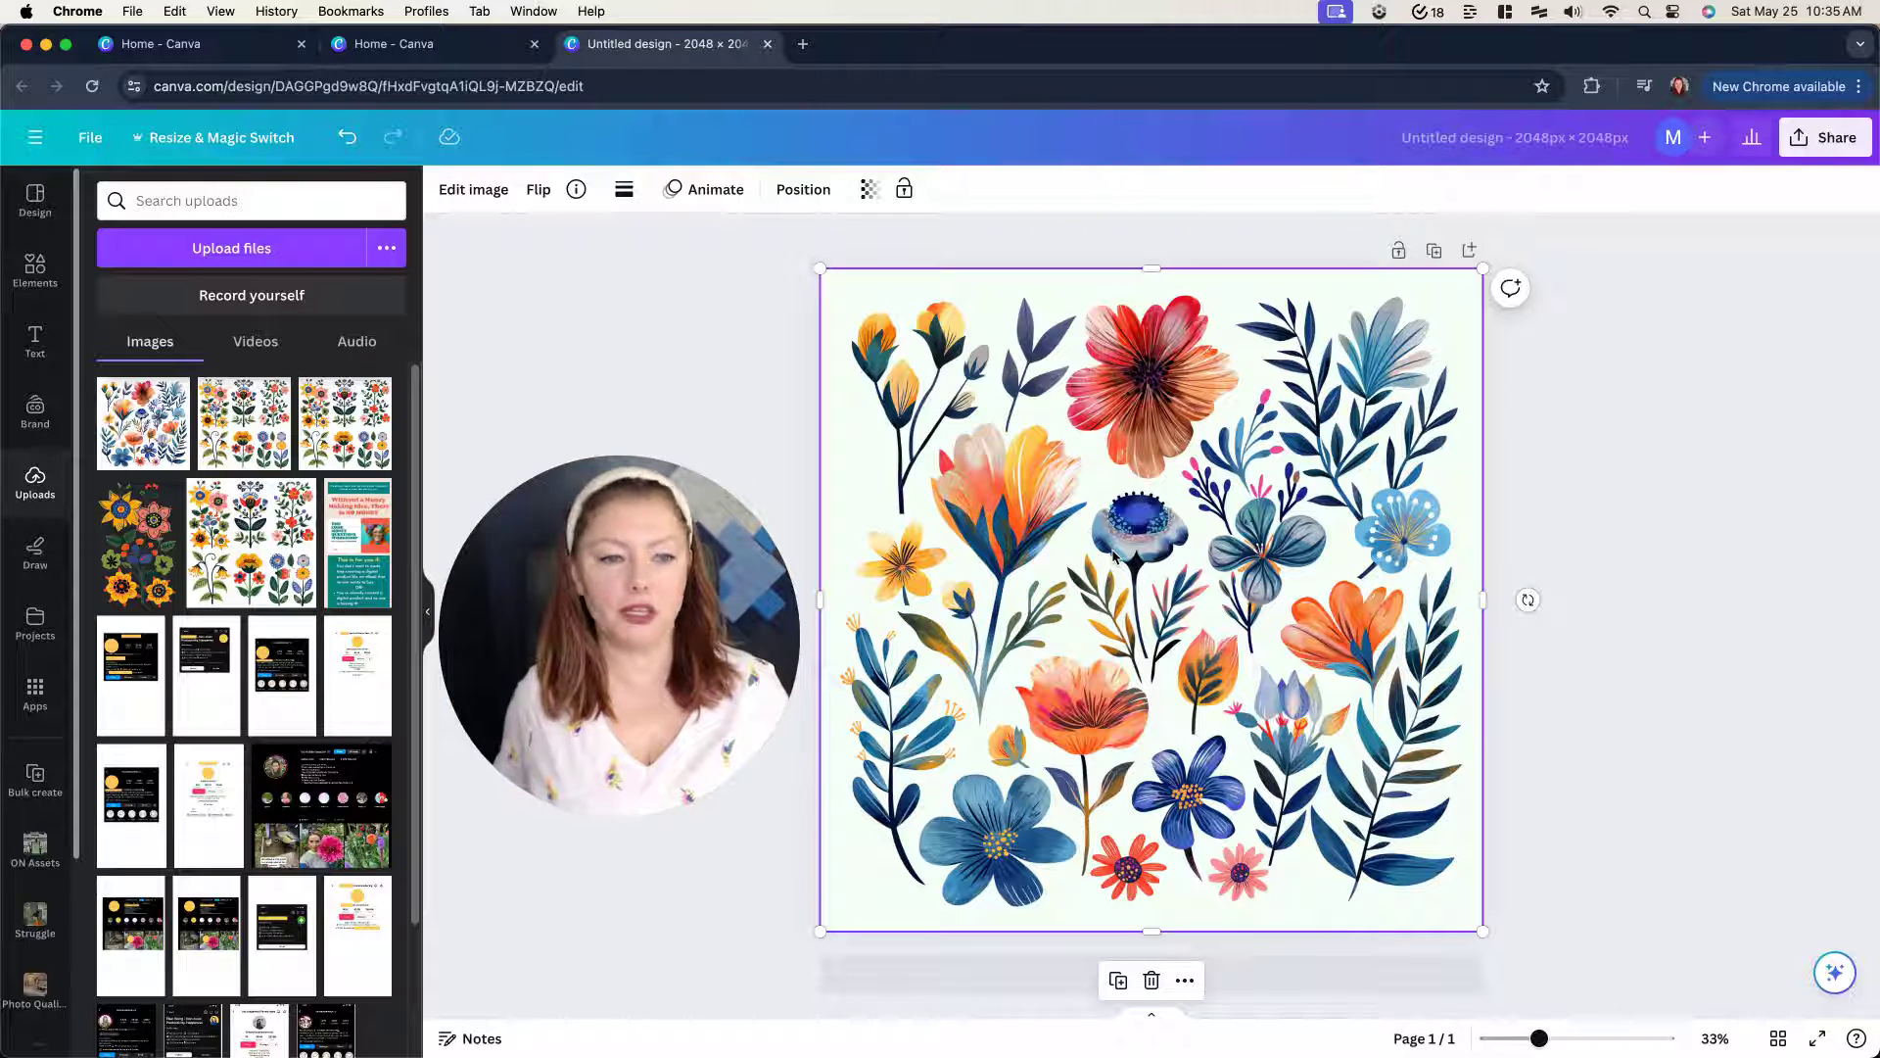
left_click(477, 189)
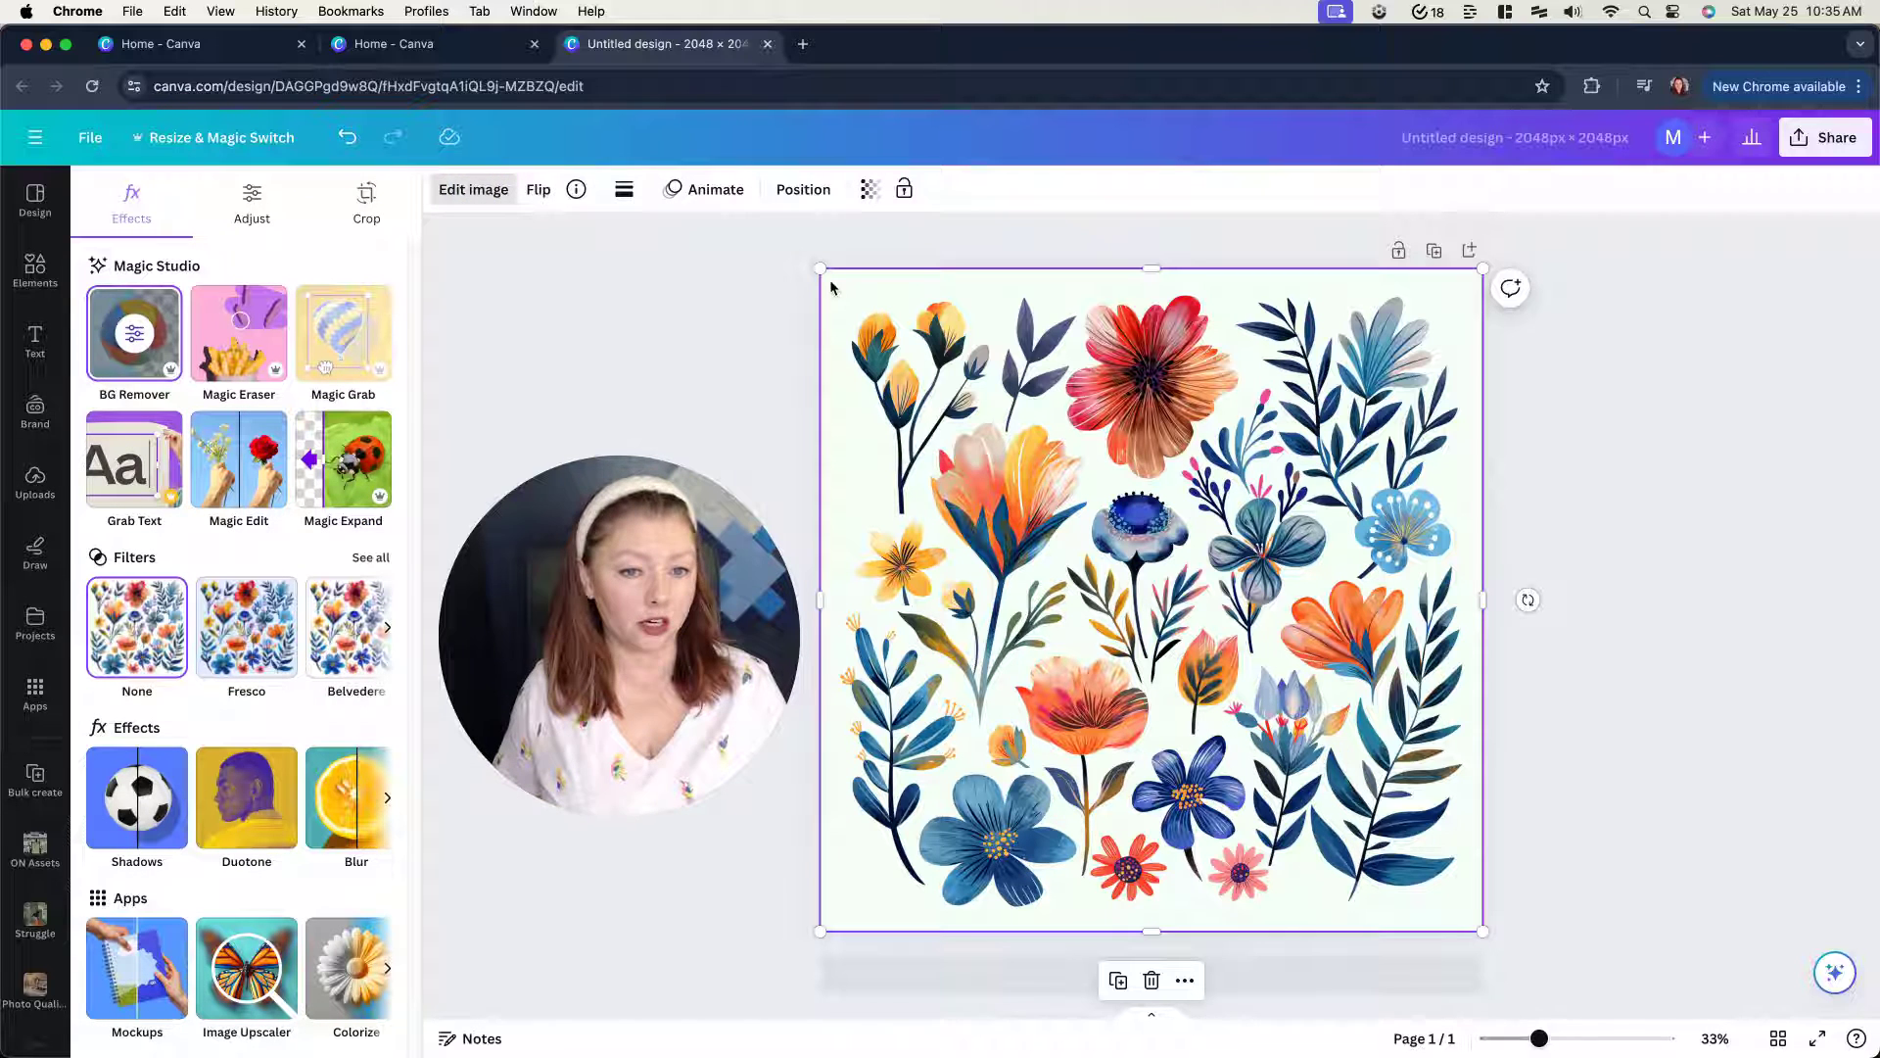
left_click(370, 210)
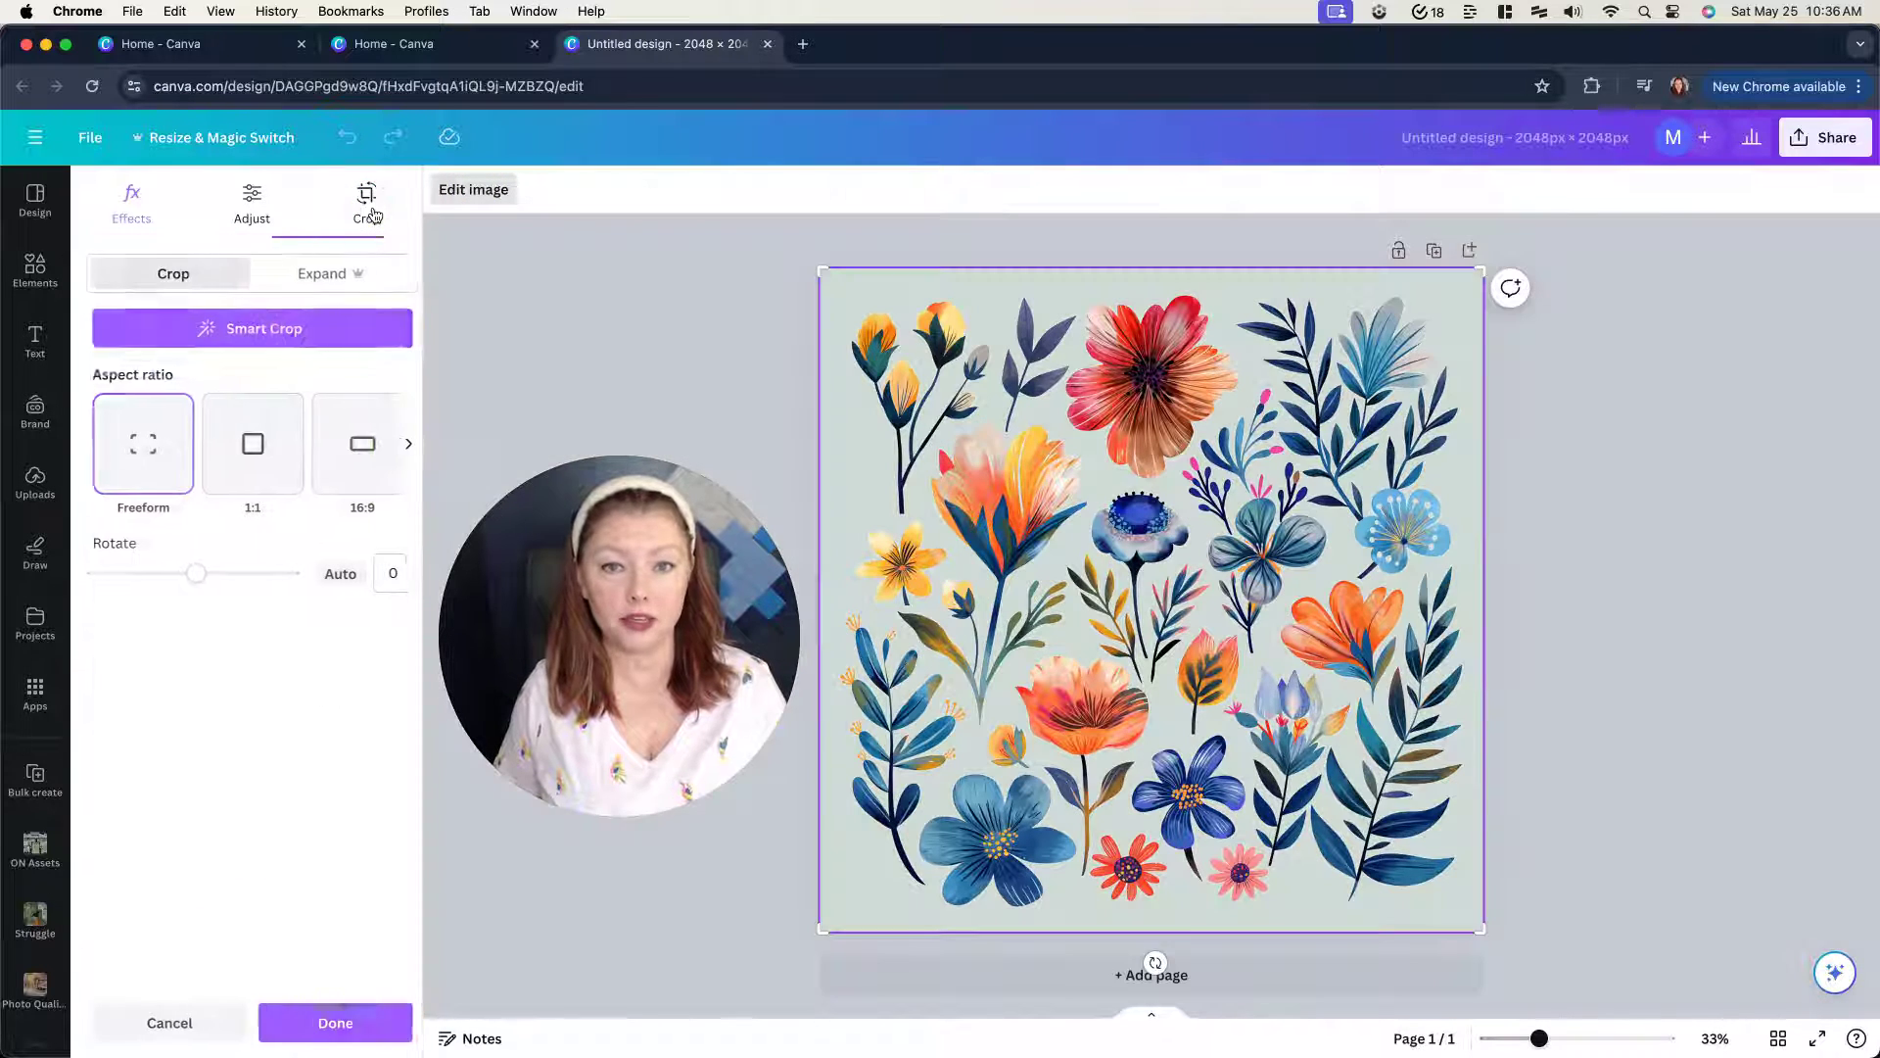
left_click_drag(814, 268, 1060, 273)
left_click_drag(1483, 923, 1239, 482)
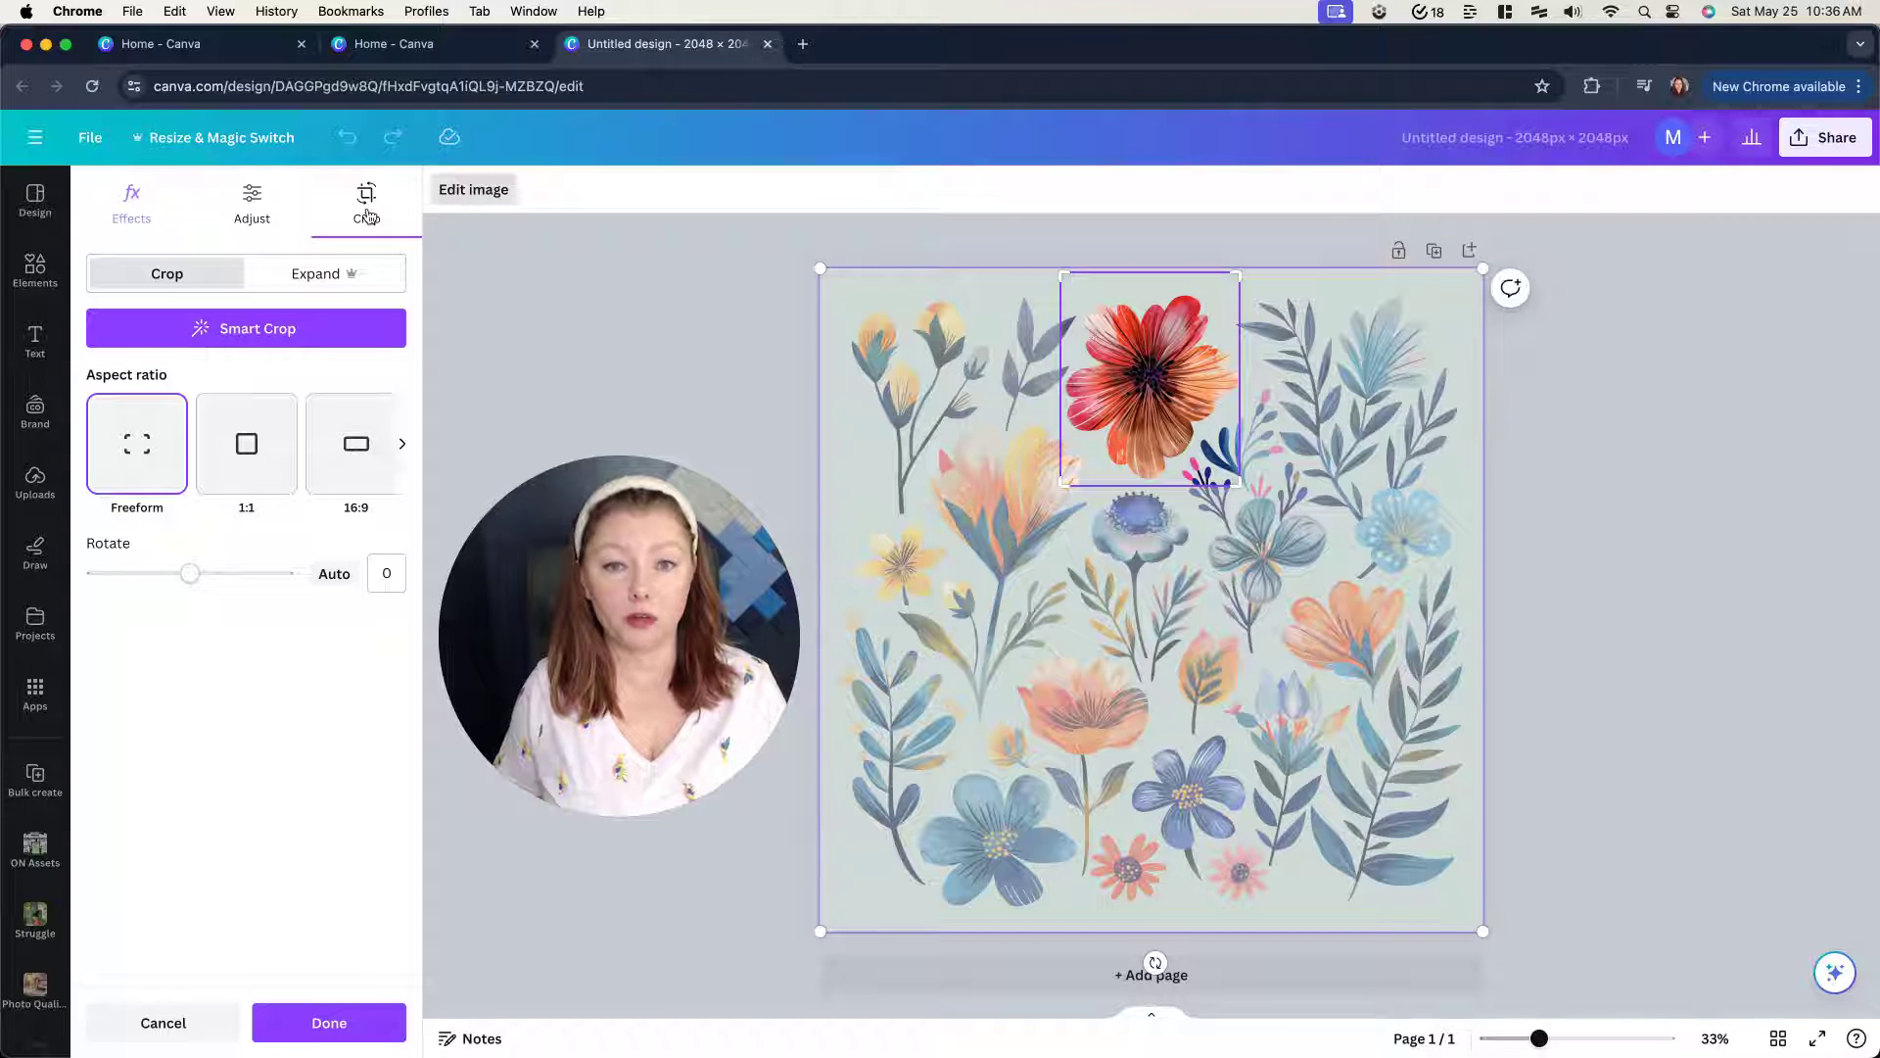
mouse_move(1063, 482)
left_mouse_down()
mouse_move(961, 588)
mouse_move(1082, 448)
mouse_move(938, 650)
mouse_move(1083, 525)
mouse_move(995, 449)
mouse_move(1099, 474)
mouse_move(1067, 482)
left_mouse_up()
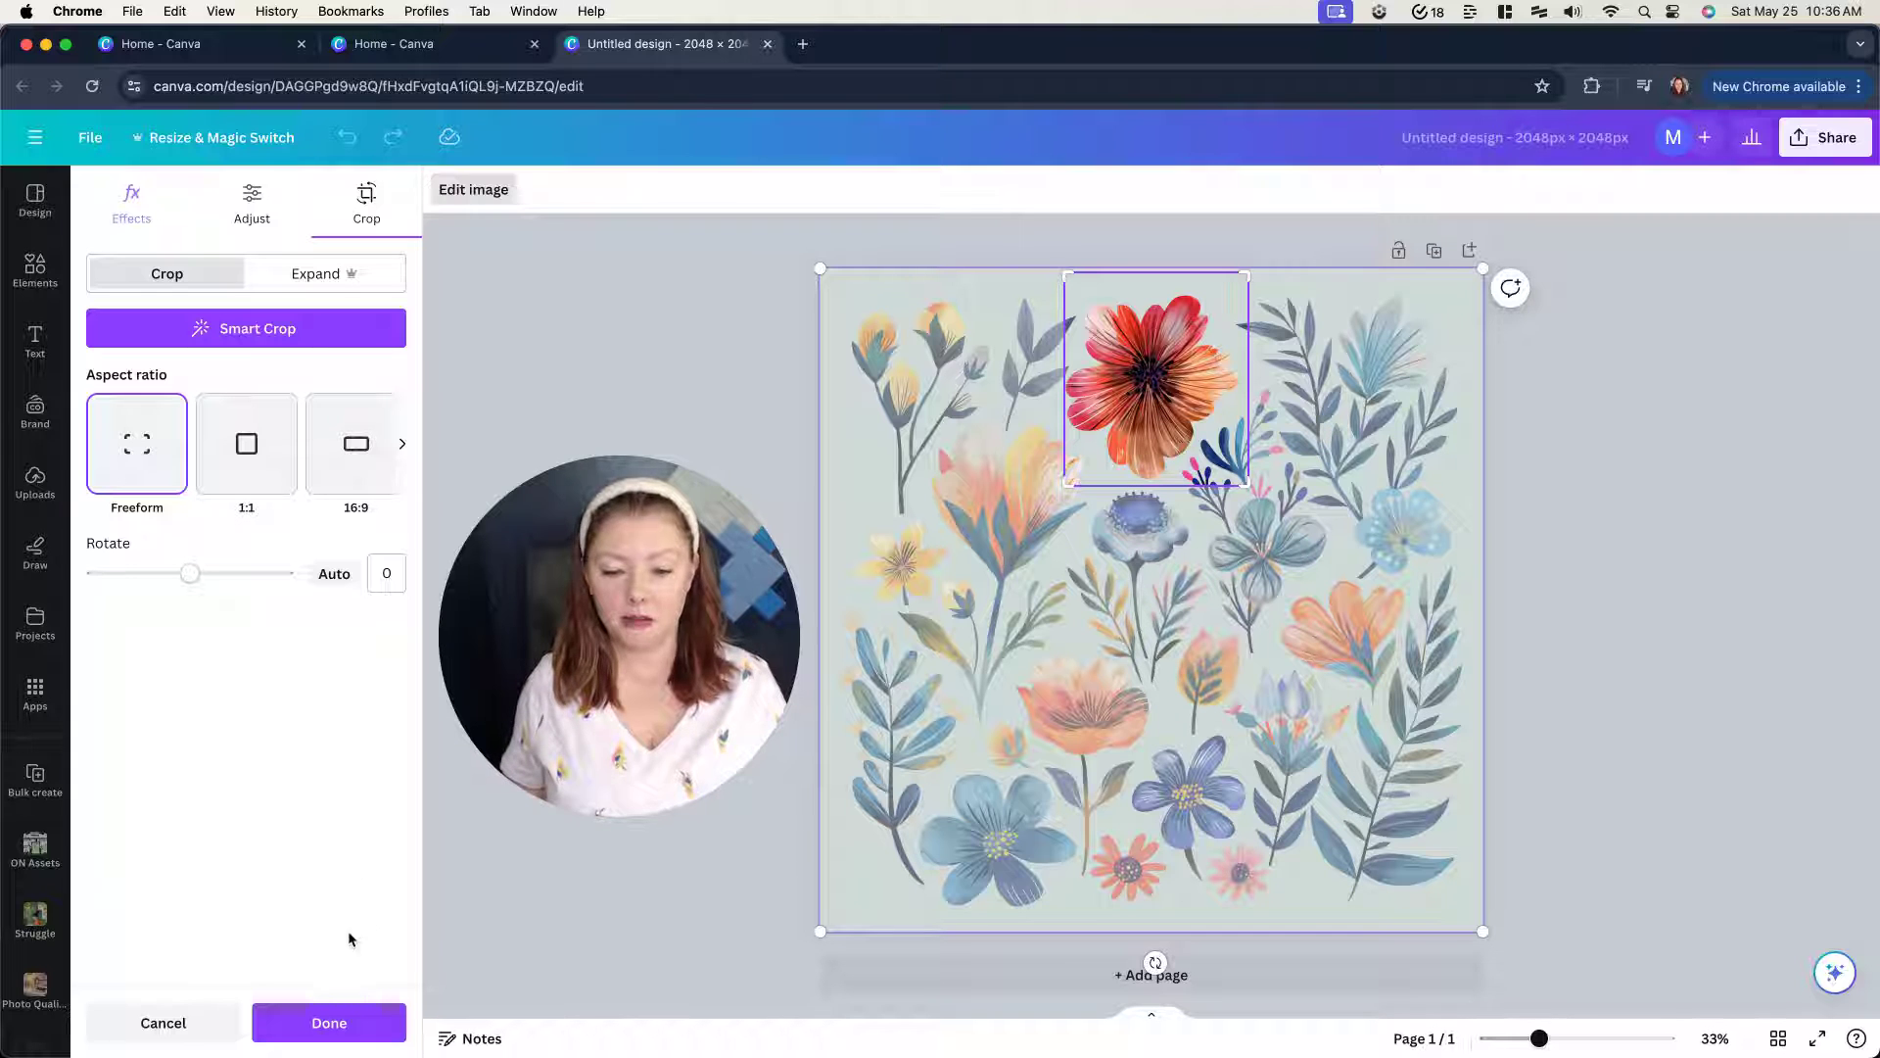
left_click(312, 1023)
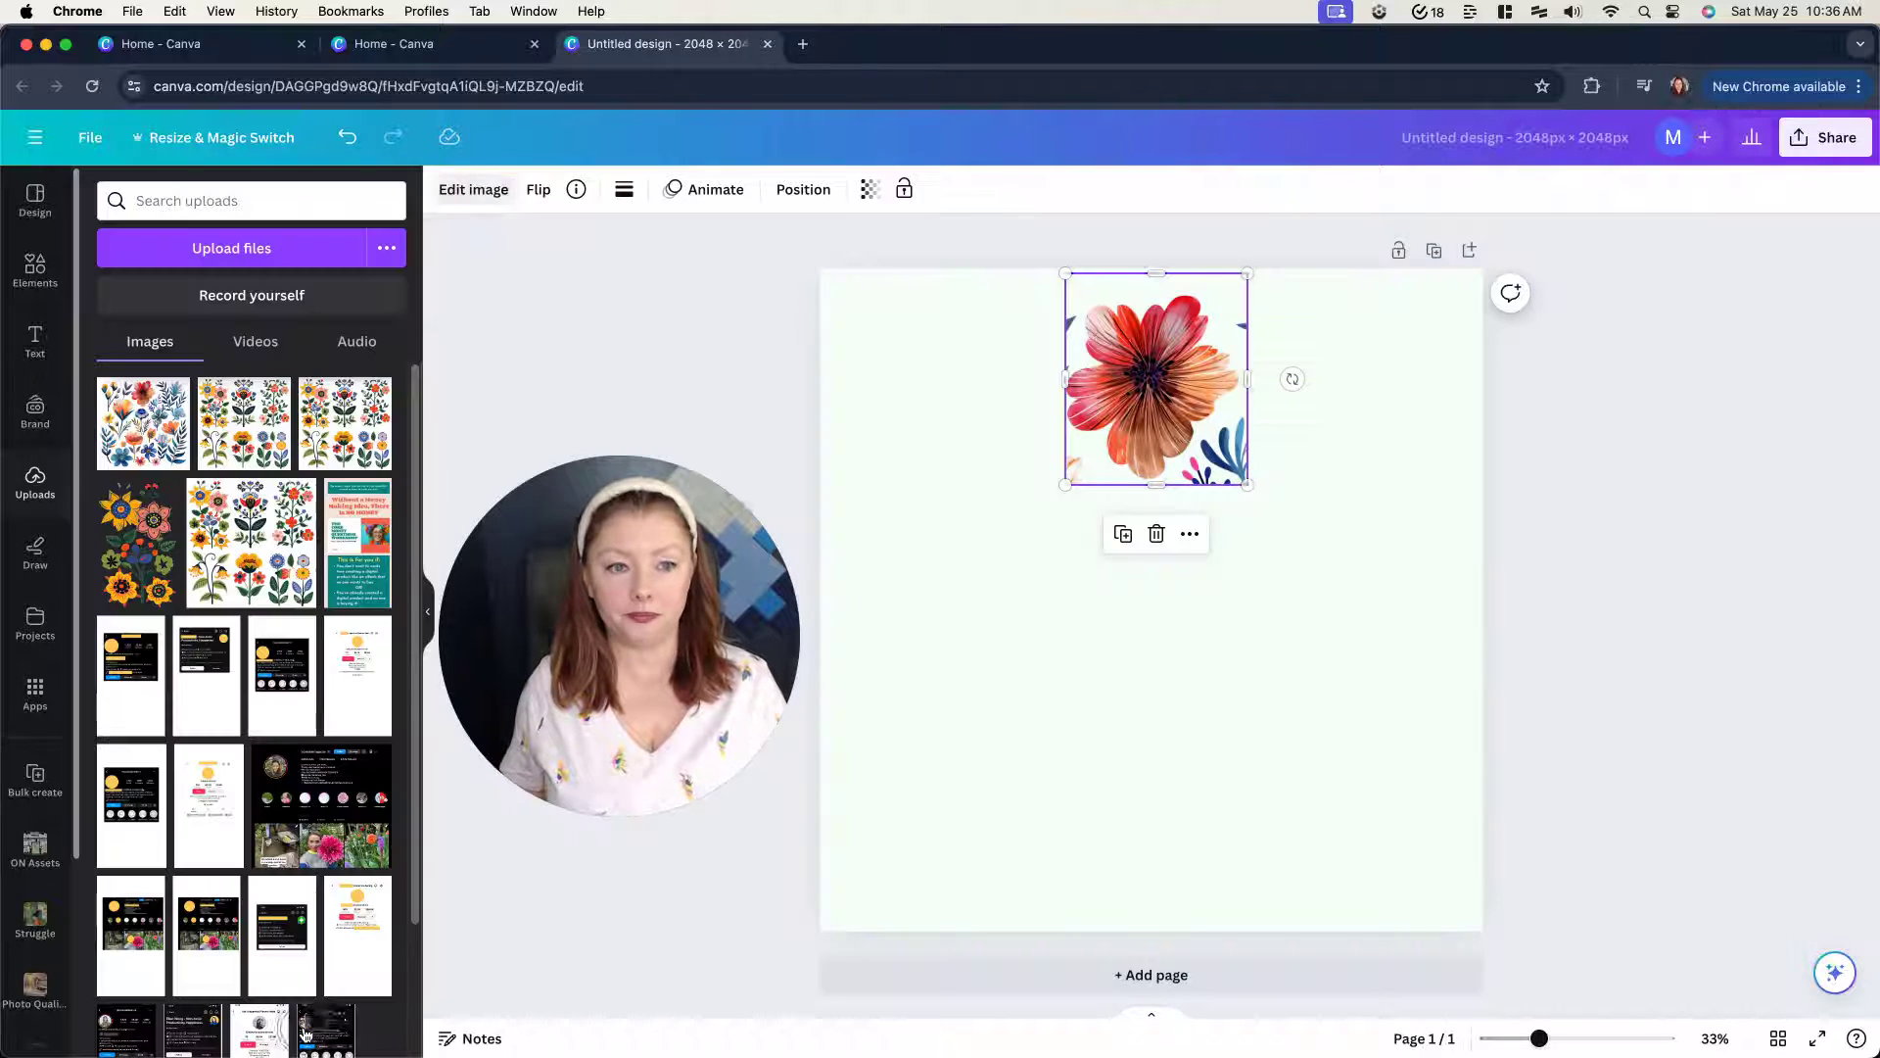
- Erase the leaves and blossoms surrounding the red-orange flower with the Magic Eraser brush at size 20
left_click(480, 200)
left_click(224, 346)
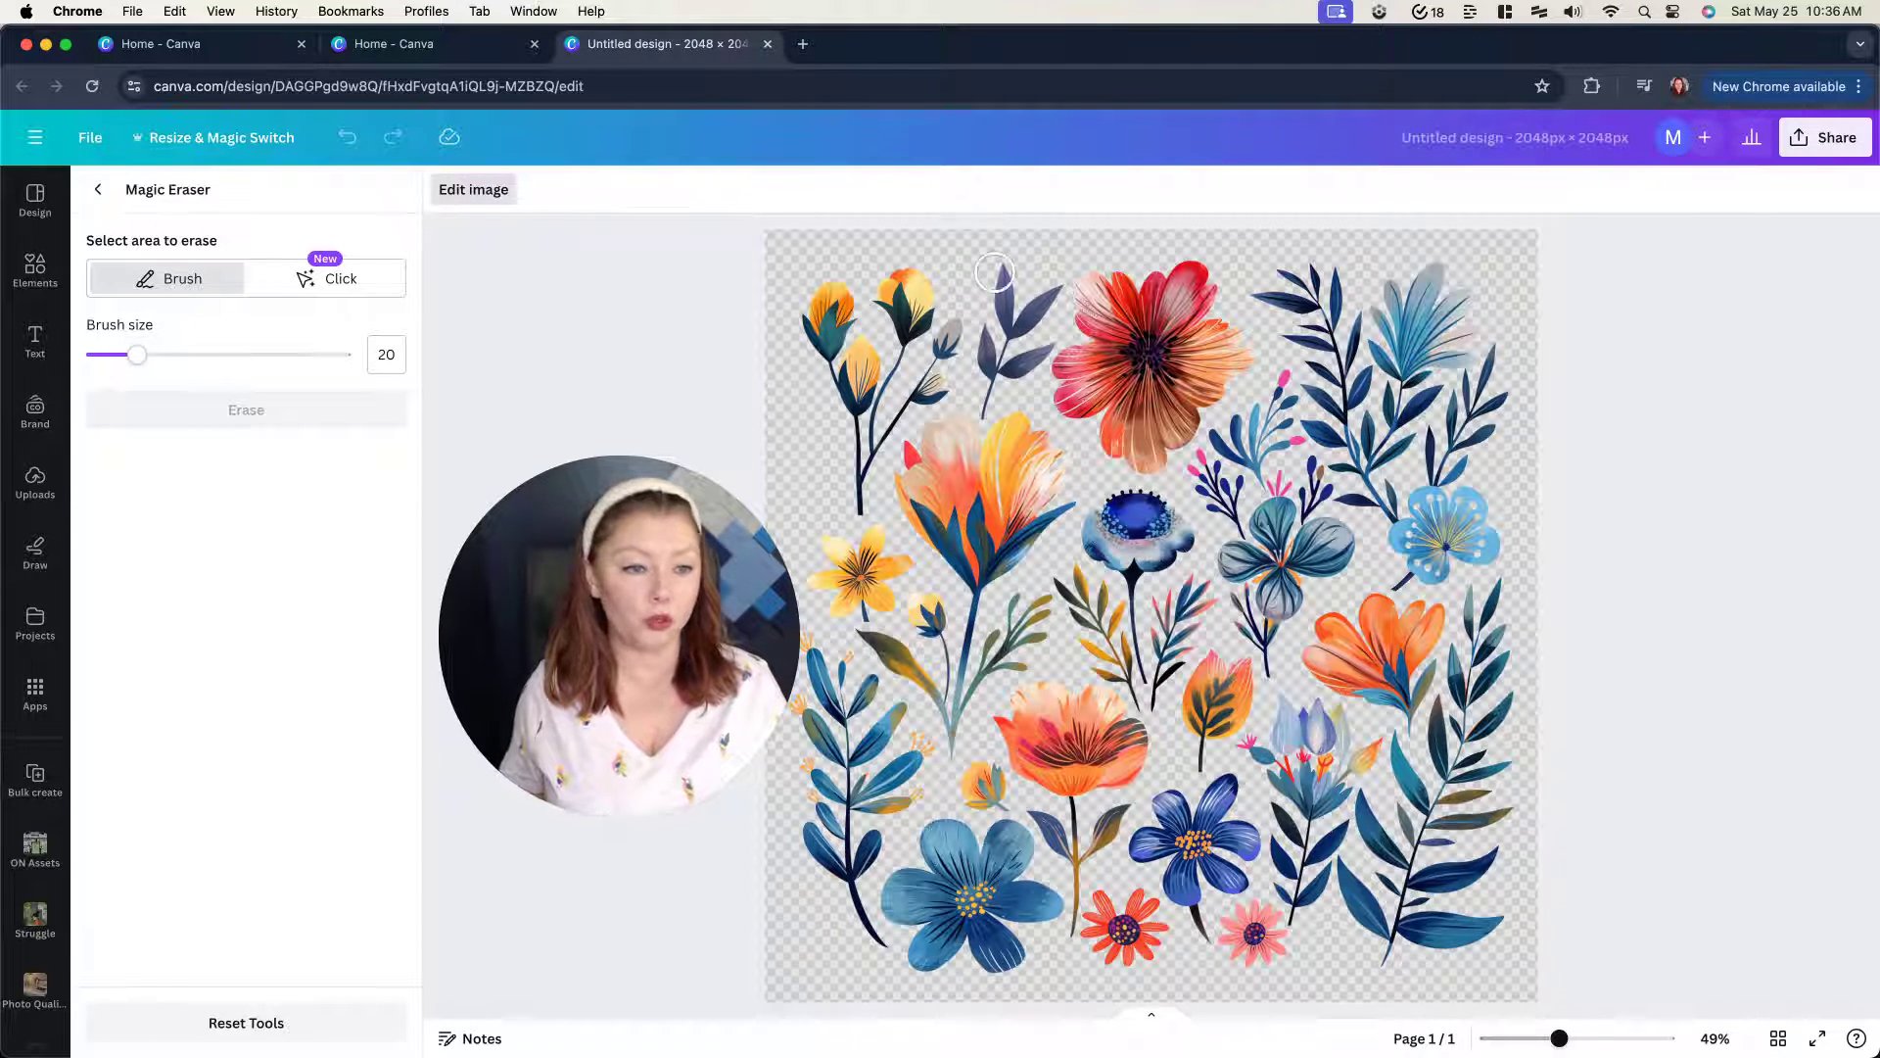
mouse_move(1058, 256)
left_mouse_down()
mouse_move(1011, 398)
mouse_move(1050, 460)
mouse_move(1080, 488)
mouse_move(1181, 500)
mouse_move(1273, 390)
mouse_move(1280, 350)
mouse_move(1189, 229)
mouse_move(1043, 251)
left_mouse_up()
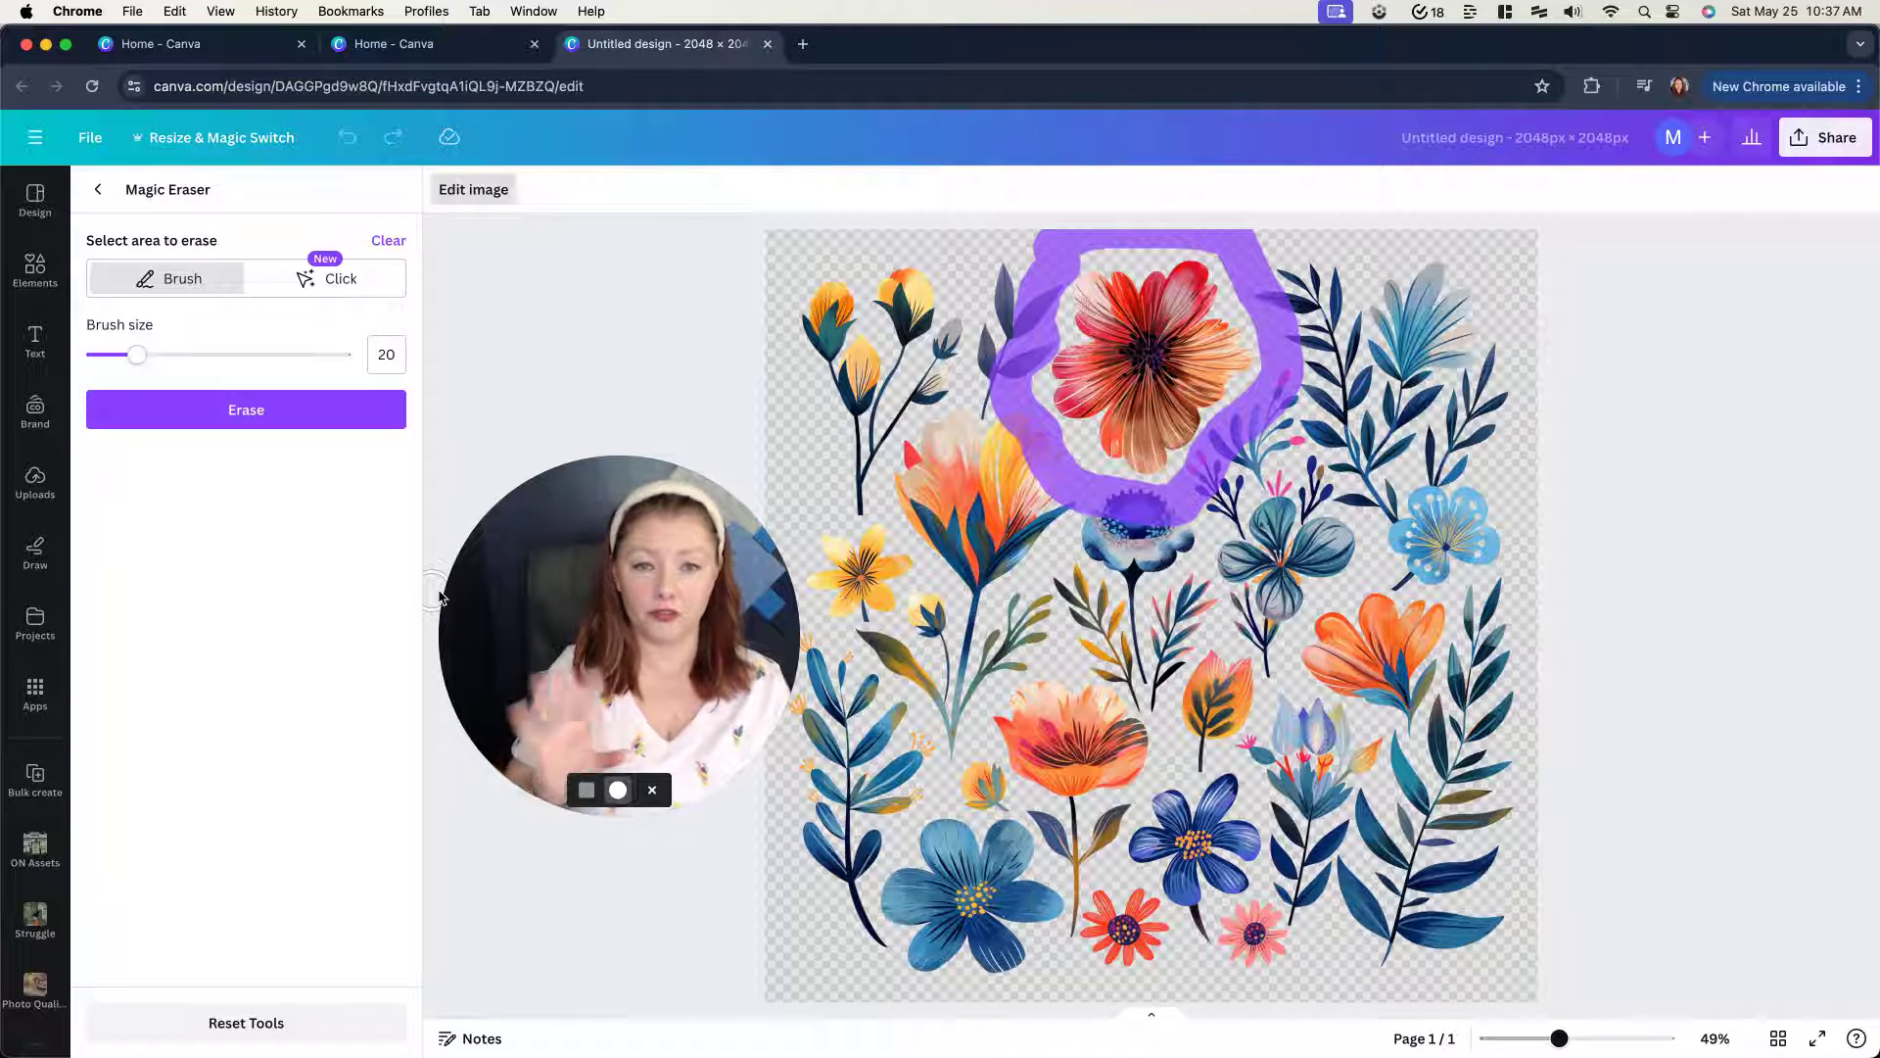
left_click(255, 419)
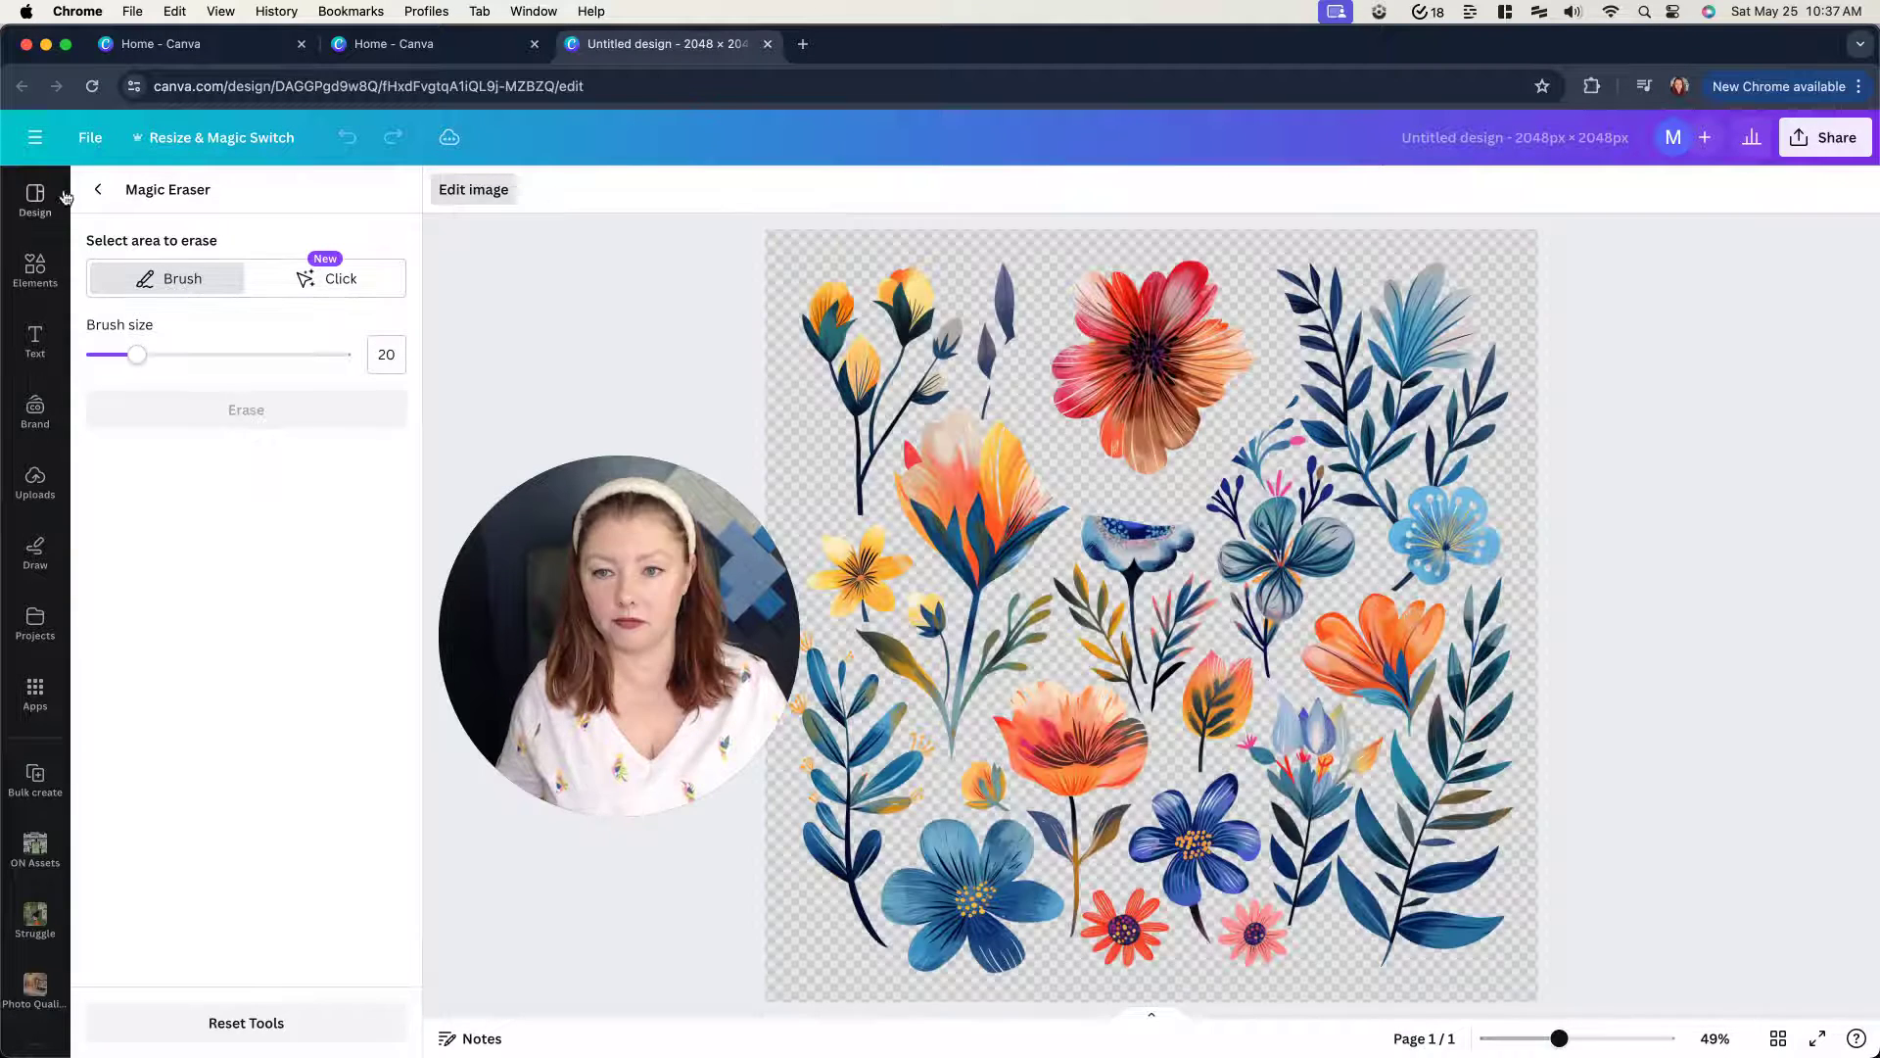
left_click(98, 189)
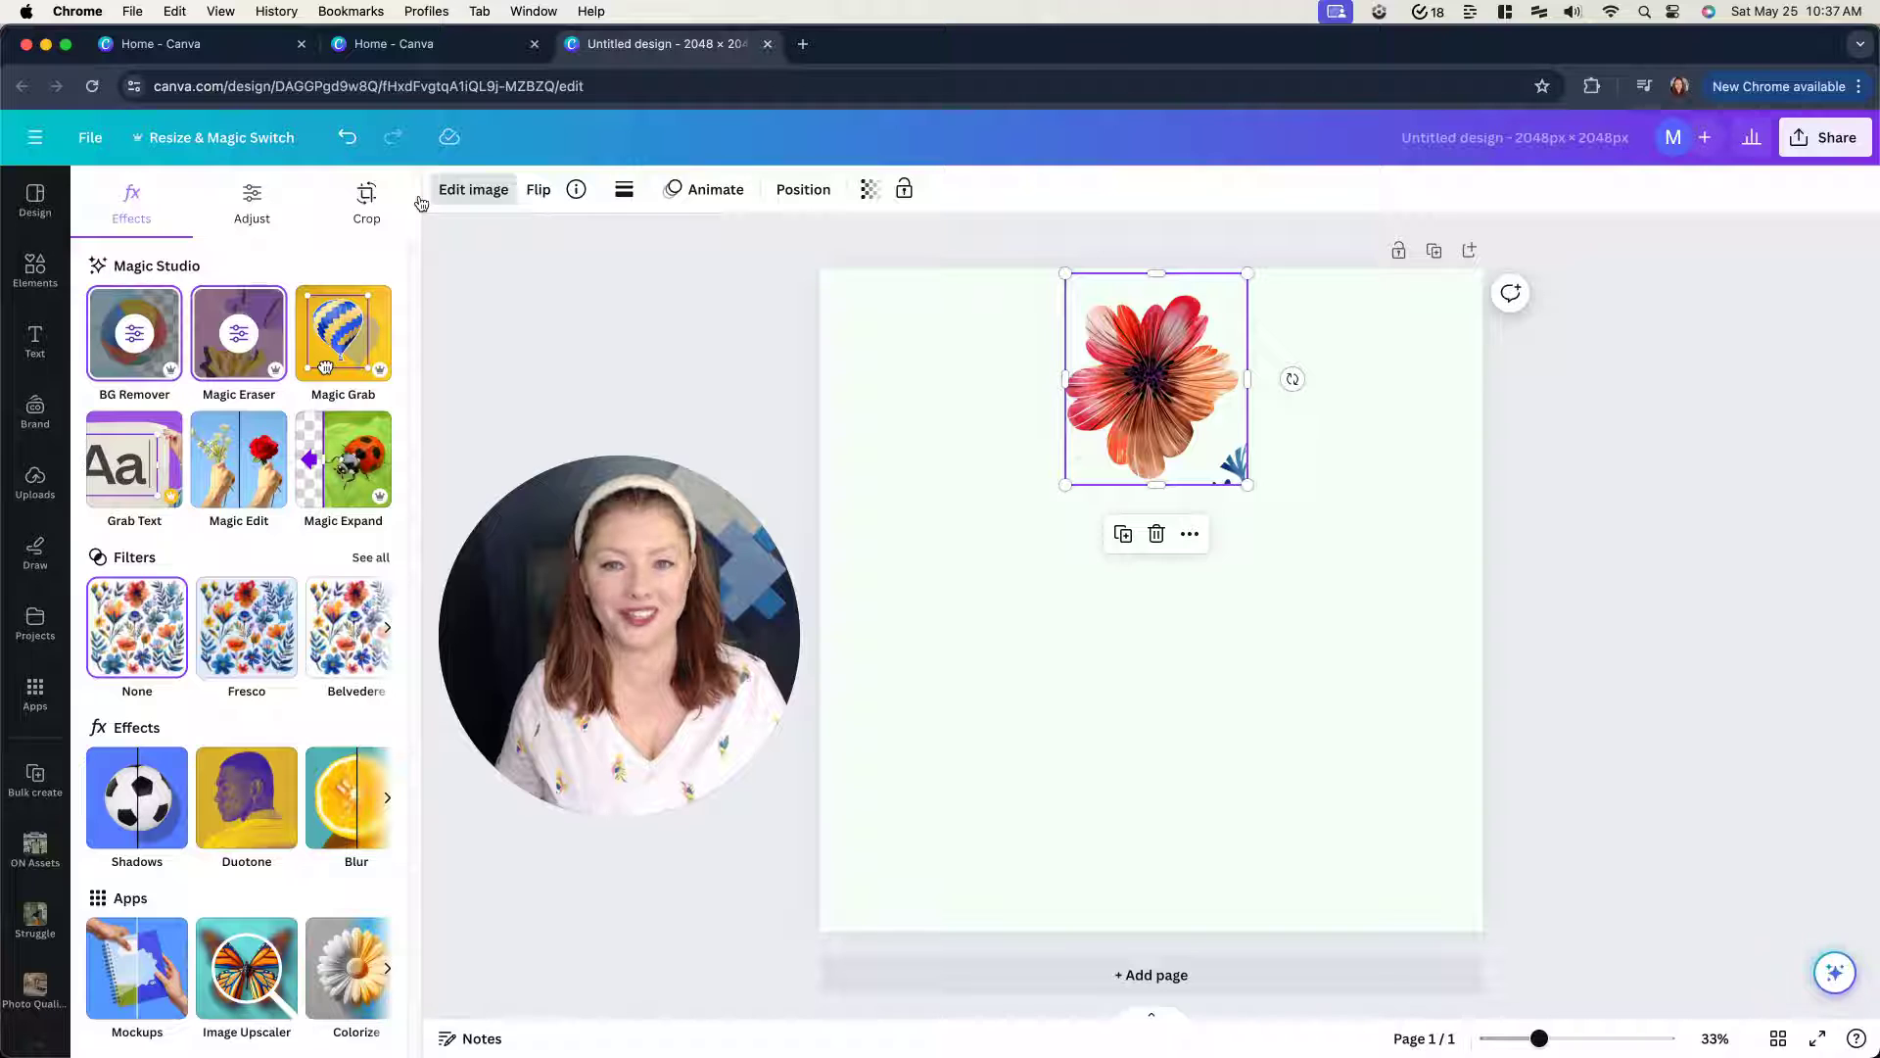
- Erase the leftover blue sprig below and to the right of the red-orange flower with Magic Eraser
left_click(238, 338)
mouse_move(1308, 400)
left_mouse_down()
mouse_move(1230, 496)
mouse_move(1185, 516)
left_mouse_up()
mouse_move(1170, 519)
left_mouse_down()
mouse_move(1235, 519)
mouse_move(1286, 467)
mouse_move(1307, 387)
mouse_move(1257, 482)
left_mouse_up()
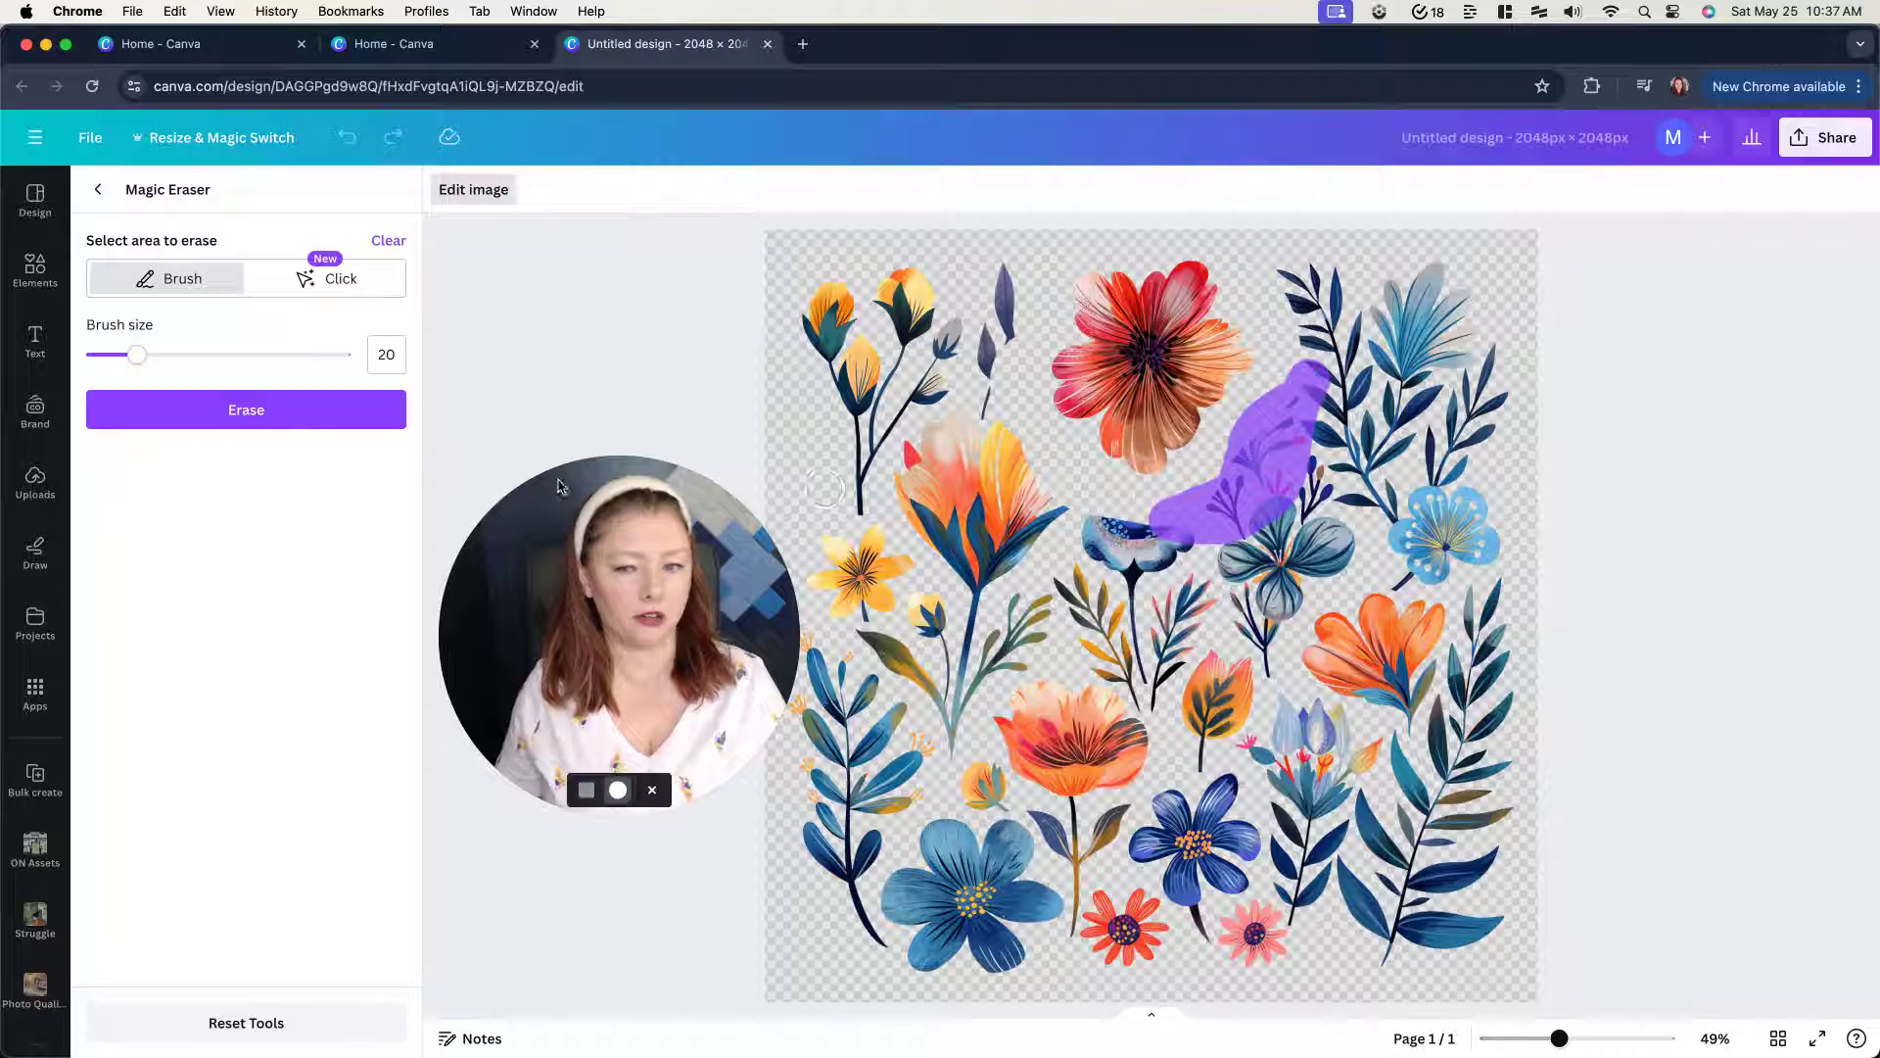
left_click(303, 419)
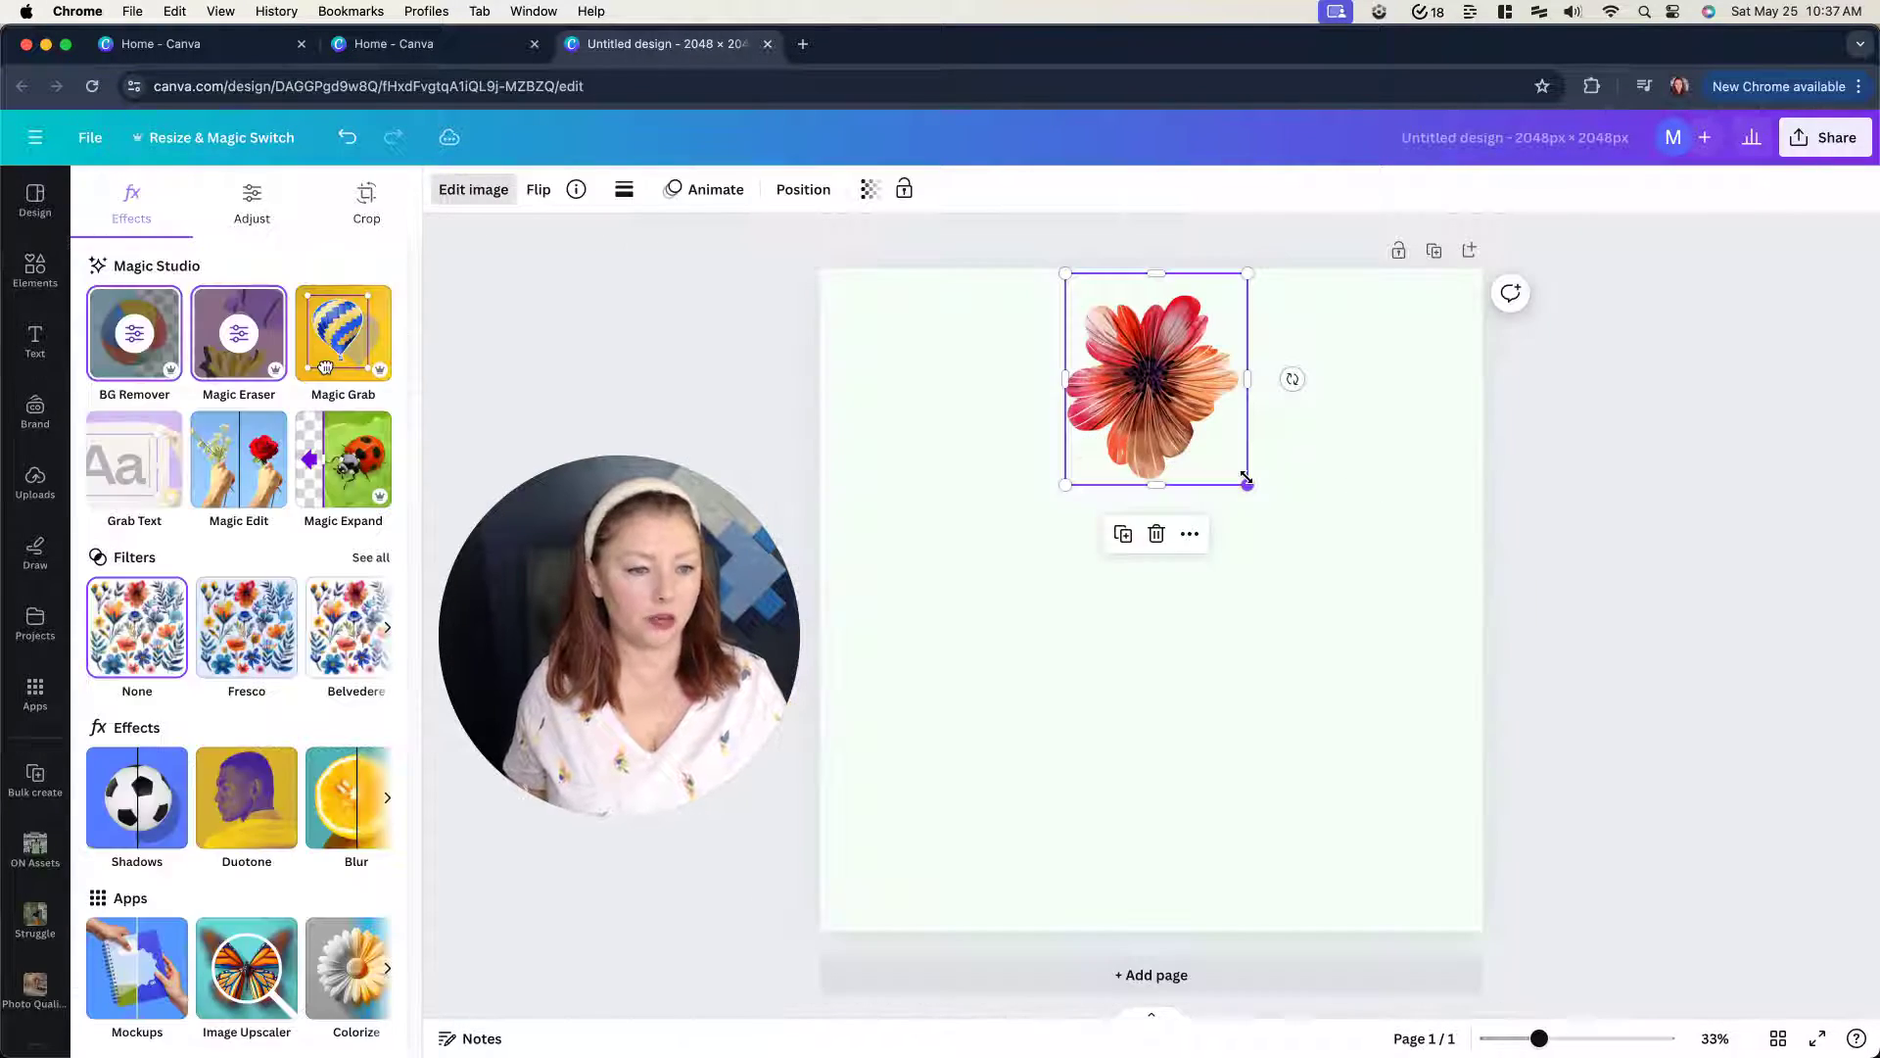
- Resize the red-orange flower to about a third of the page width and place it in the page's upper-left area
left_click_drag(1246, 486, 1473, 881)
left_click_drag(1337, 668, 1187, 675)
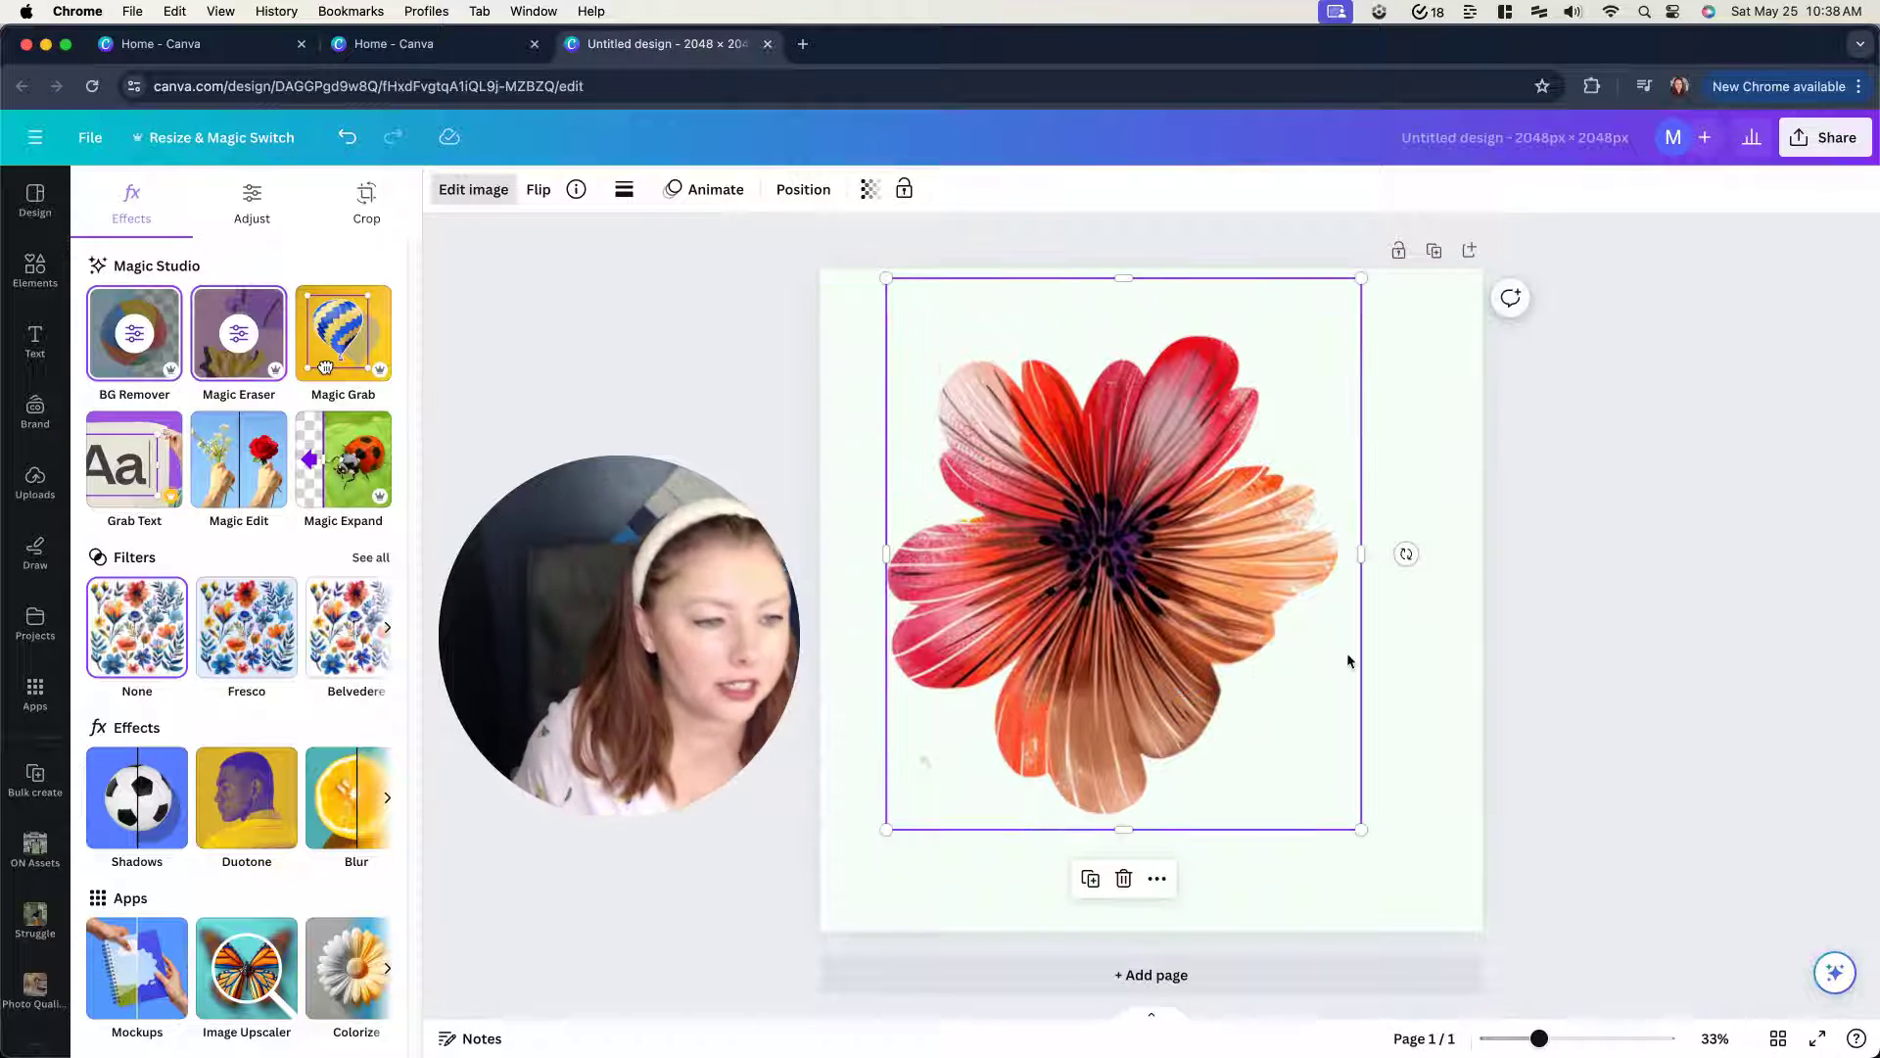
left_click_drag(1361, 828, 1572, 948)
left_click_drag(1191, 634, 1183, 602)
left_click_drag(1504, 237, 1335, 432)
left_click_drag(1215, 619, 1270, 506)
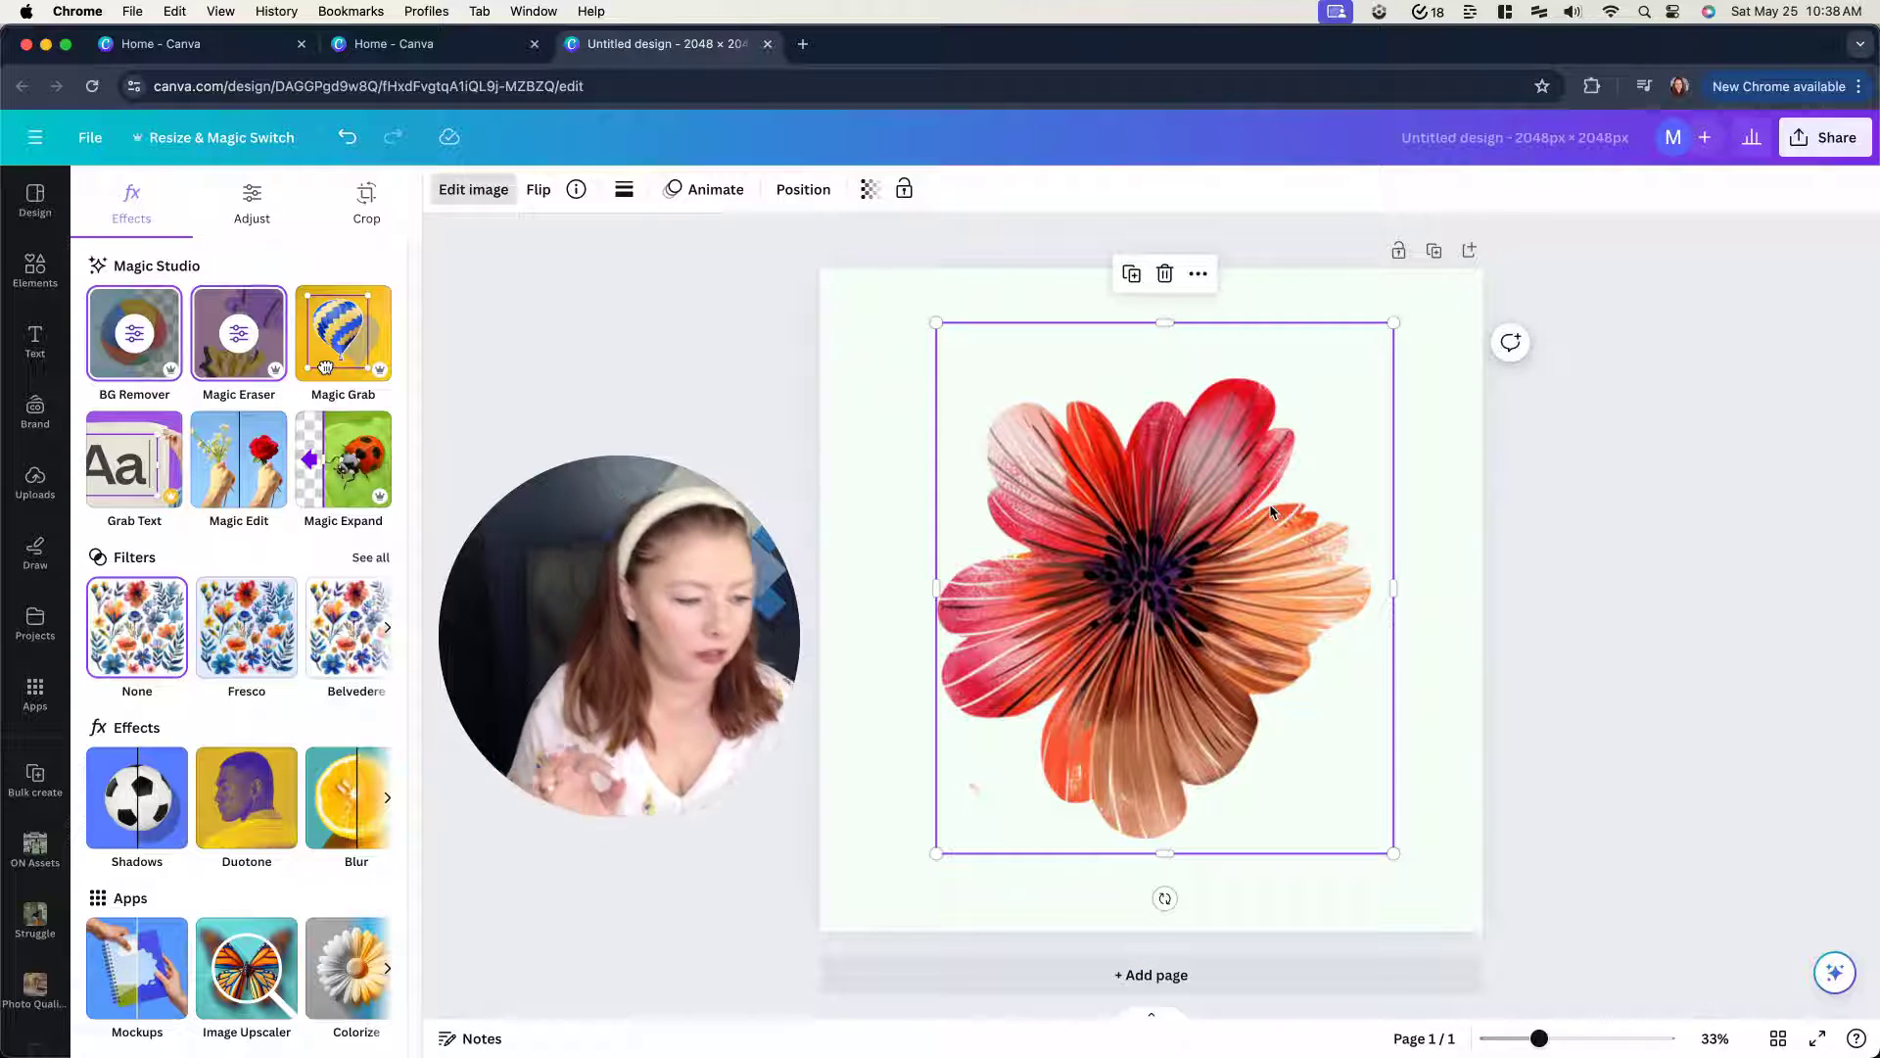
scroll(1511, 344, "up", 2)
left_click_drag(1431, 920, 1124, 581)
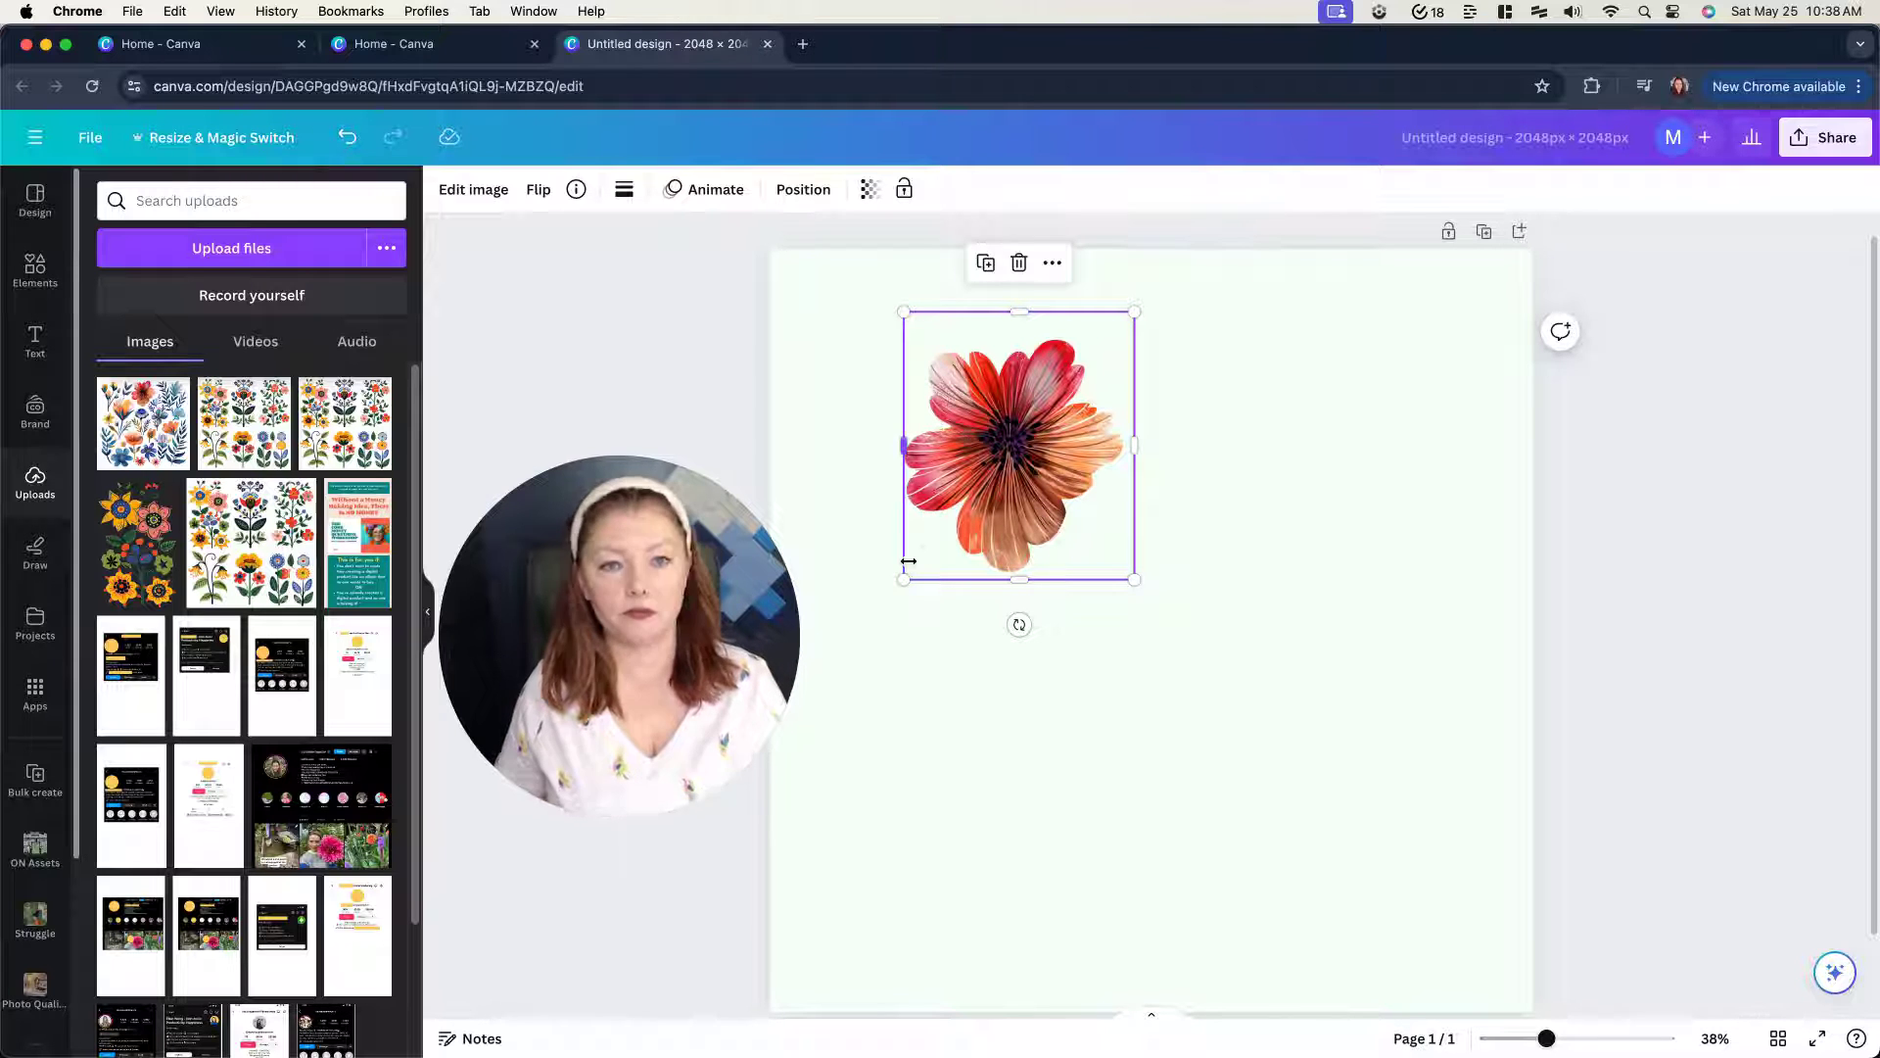
- Duplicate the red-orange flower and place the copy to the right of the original
right_click(1017, 517)
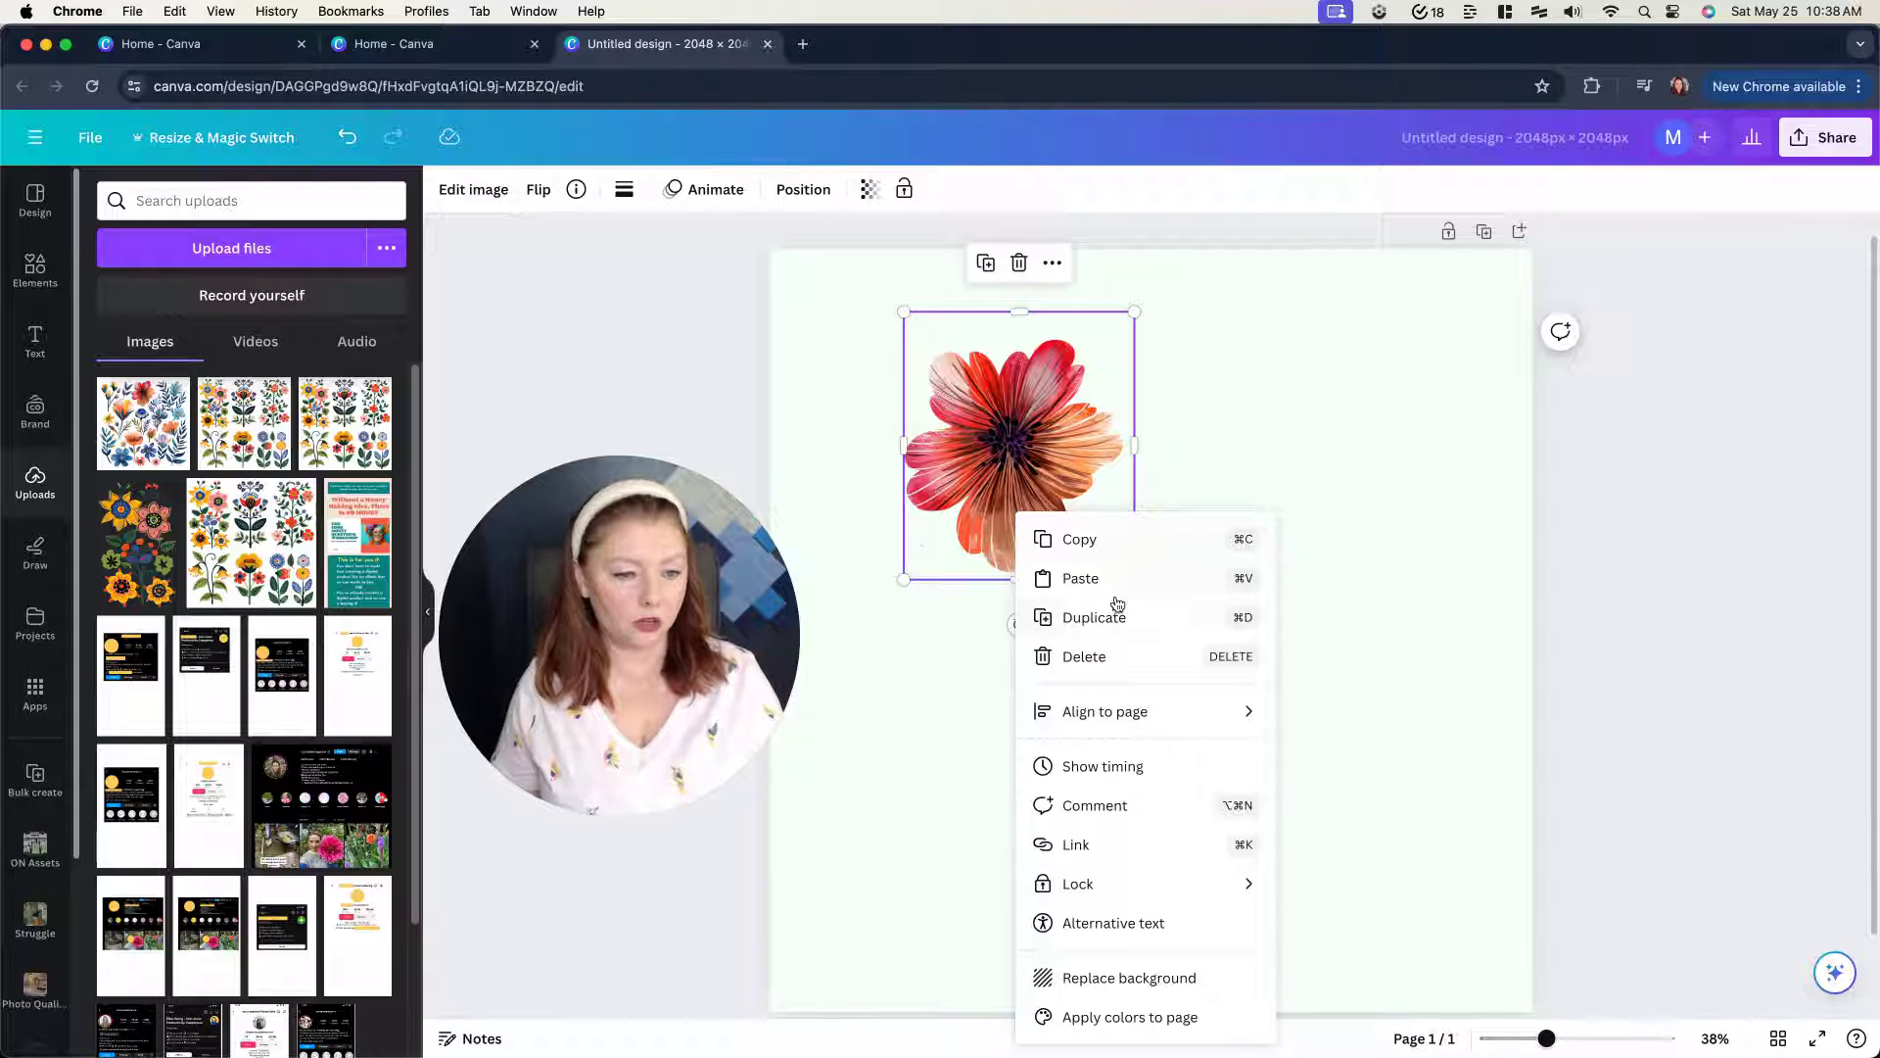
left_click(1119, 618)
left_click_drag(1036, 513, 1338, 551)
- Change the duplicate's crop to show the large blue flower from the source image's lower-left area, with the frame tight around it
left_click(464, 206)
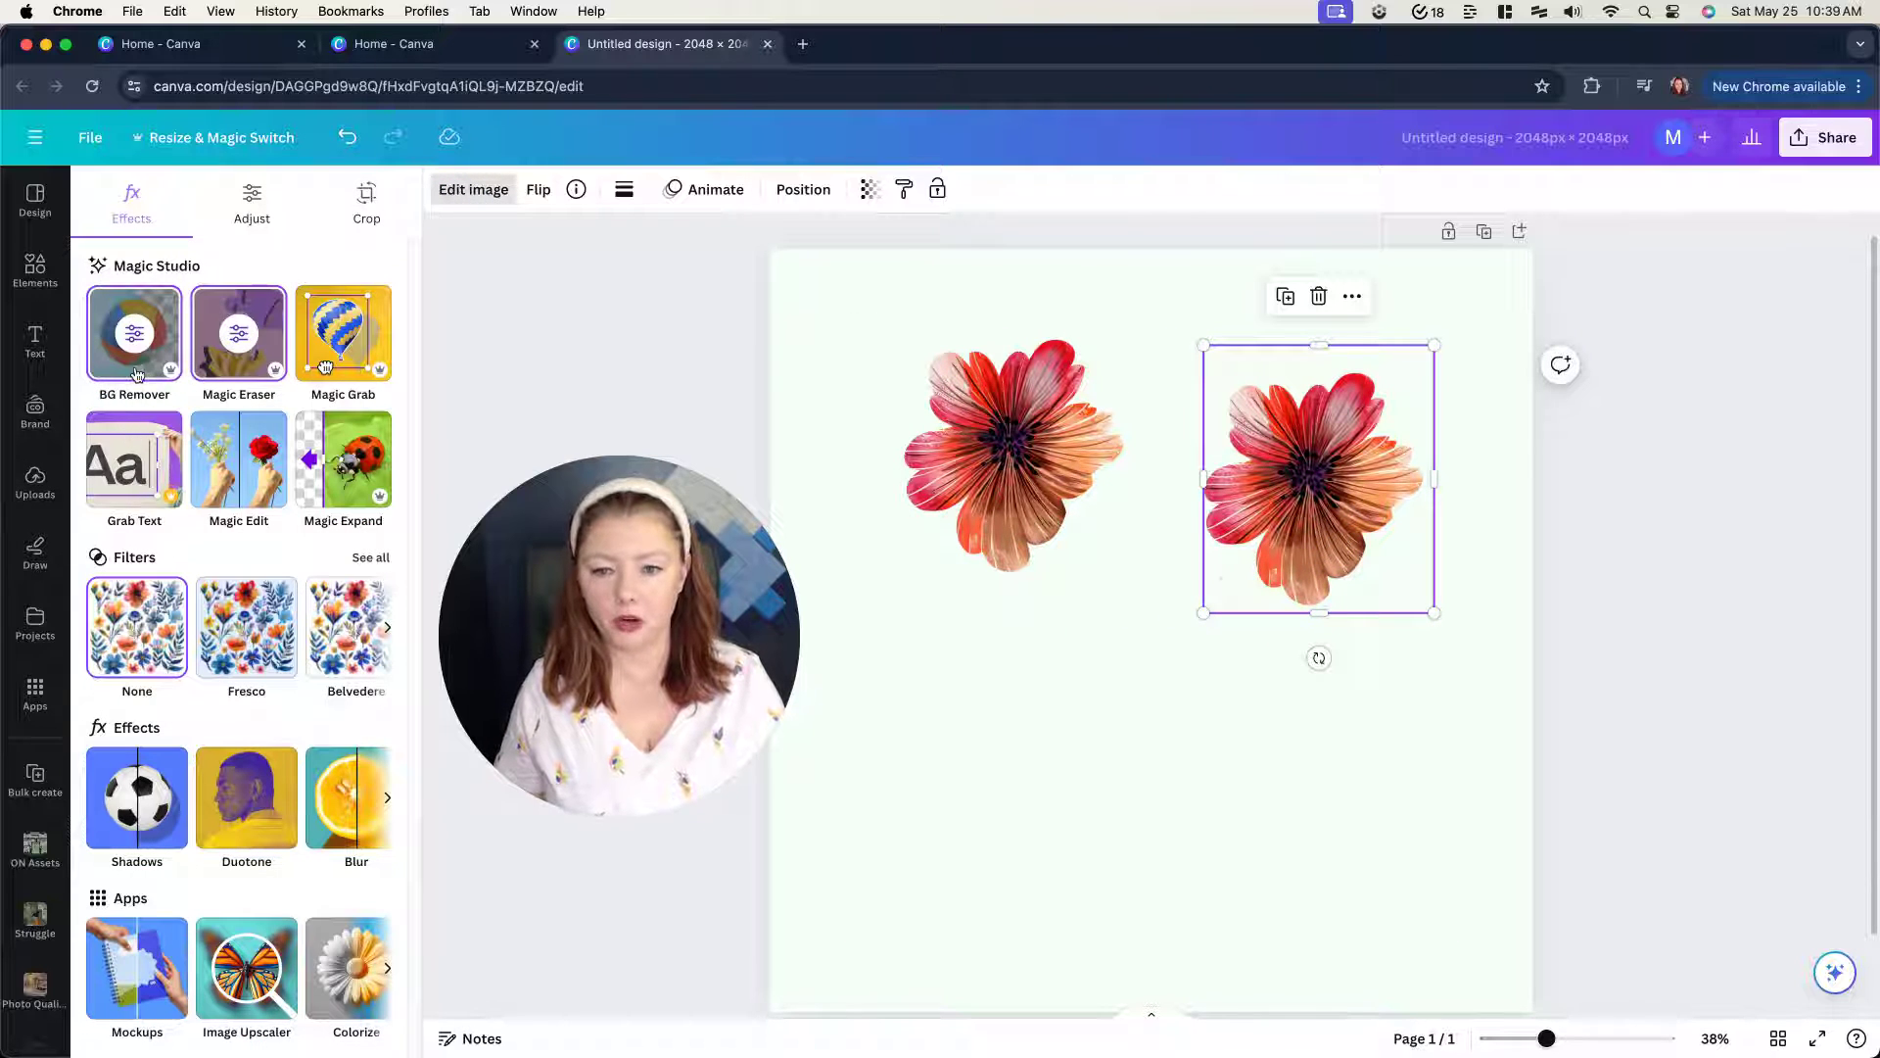
left_click(381, 201)
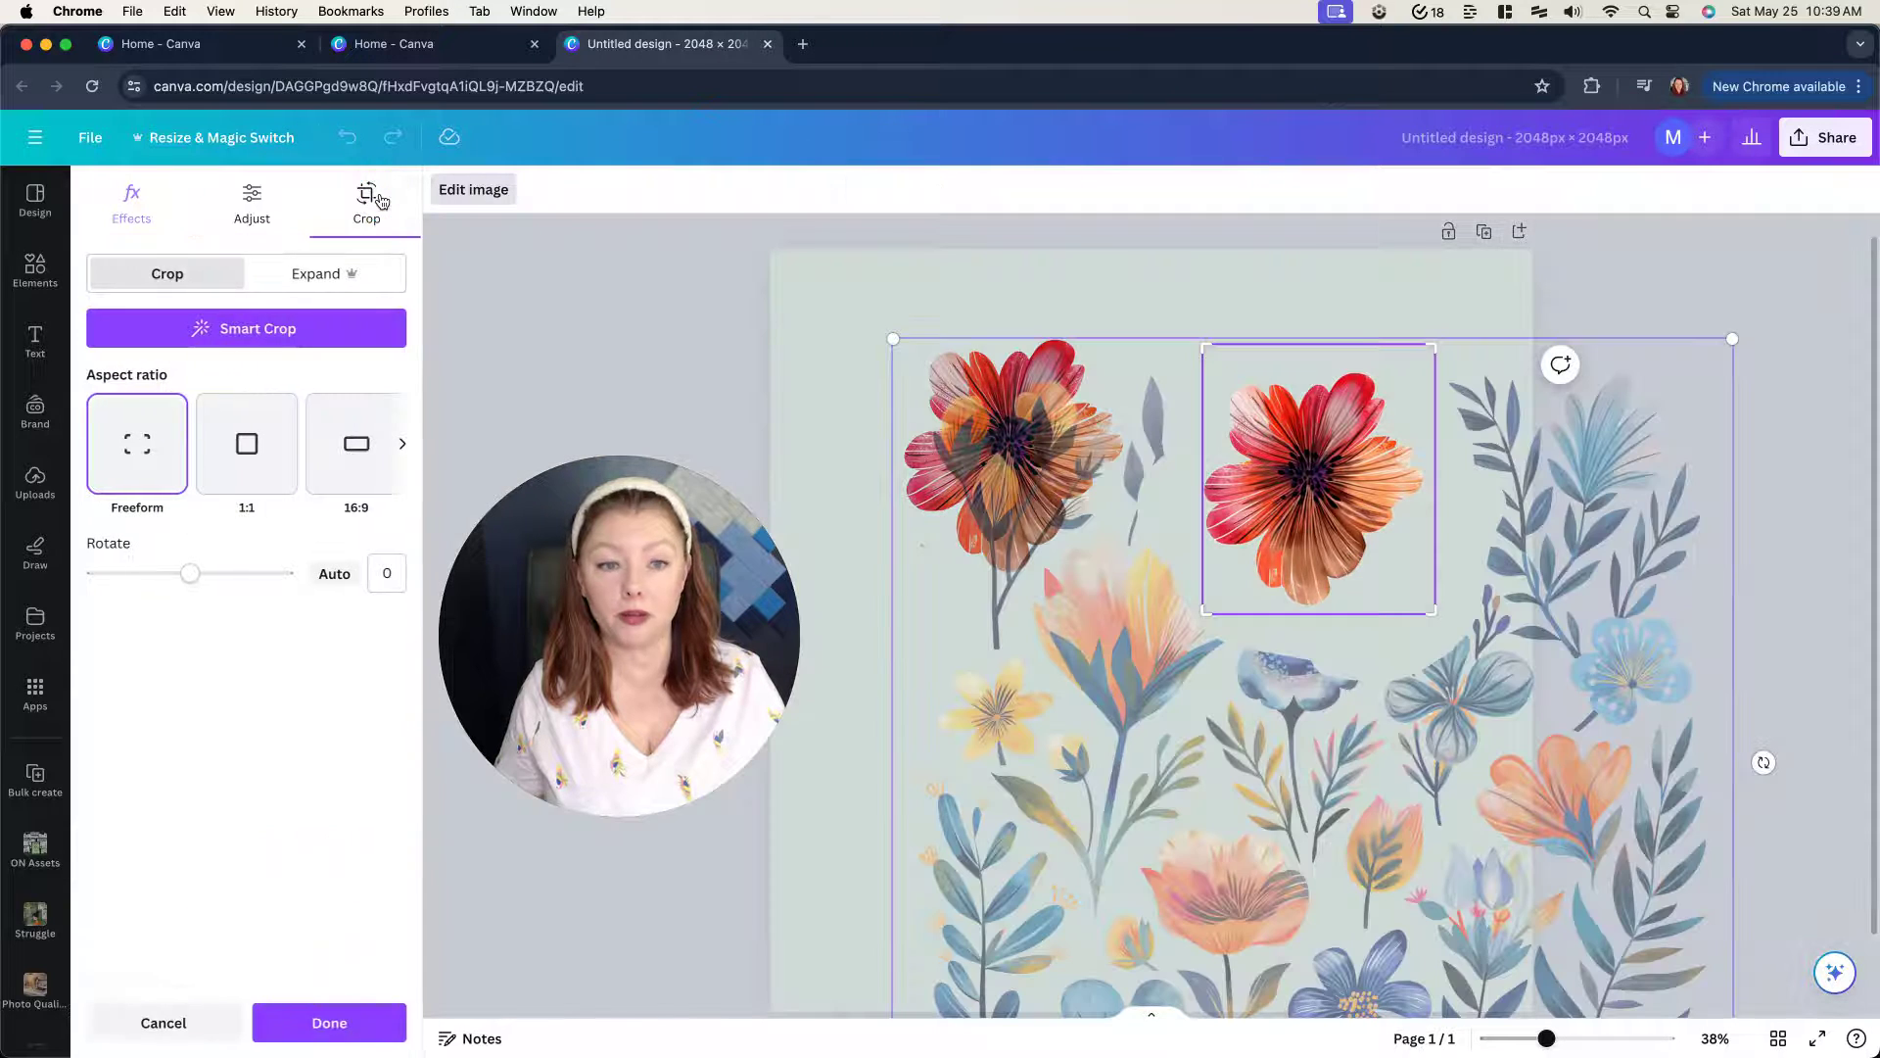
left_click_drag(1117, 818, 1367, 554)
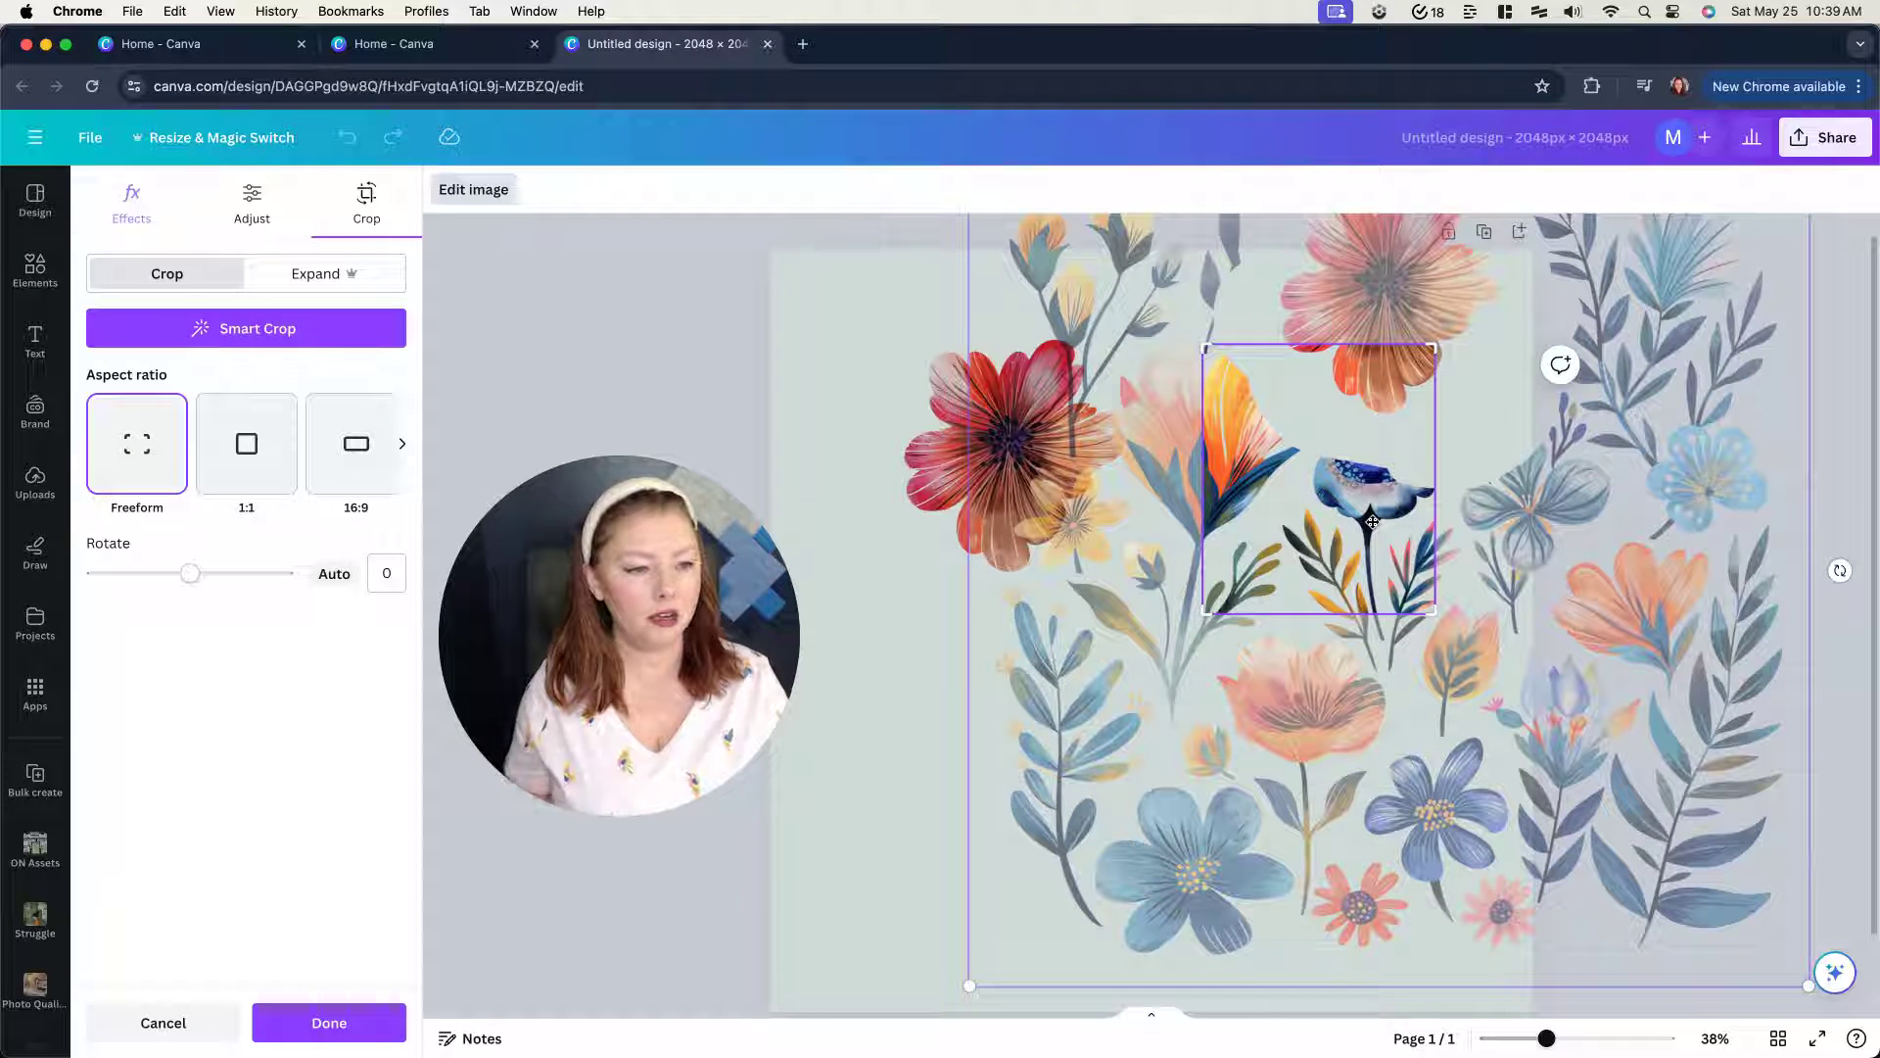
left_click_drag(1388, 933, 1545, 650)
left_click_drag(1211, 707, 1173, 559)
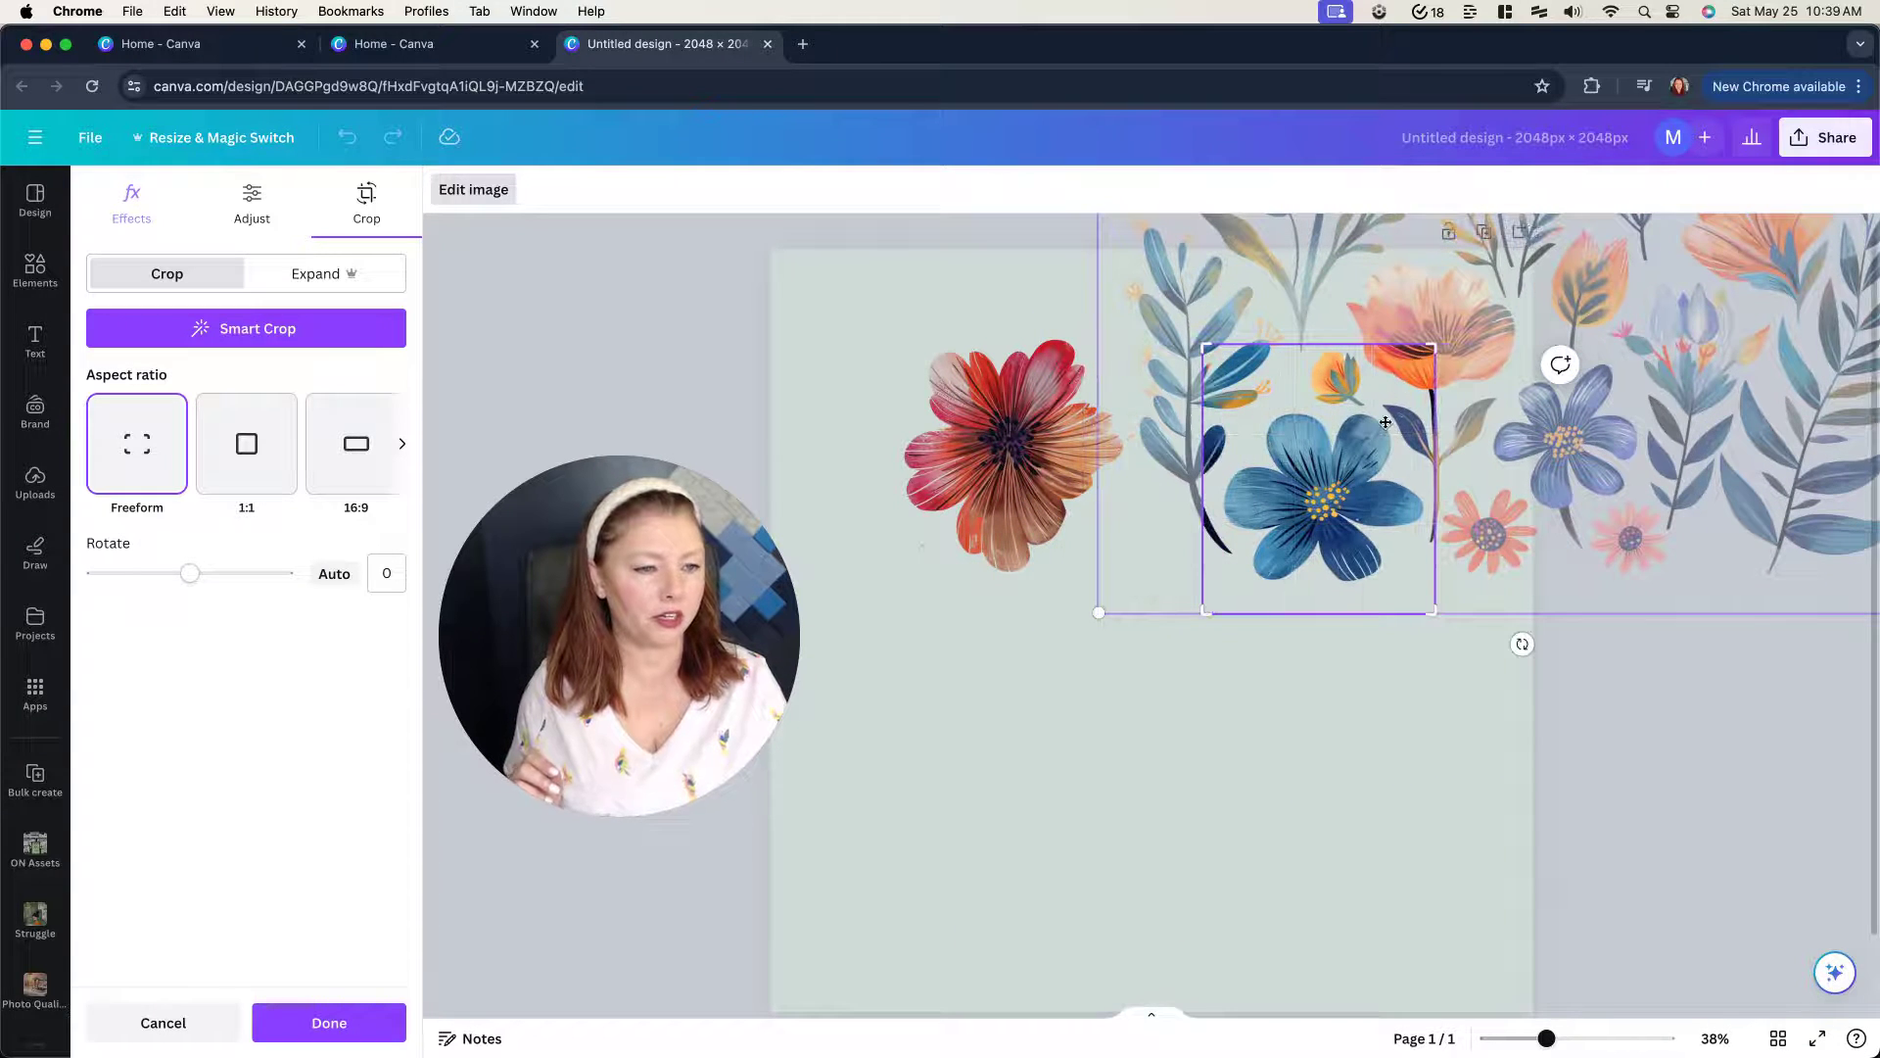
left_click_drag(1432, 344, 1431, 418)
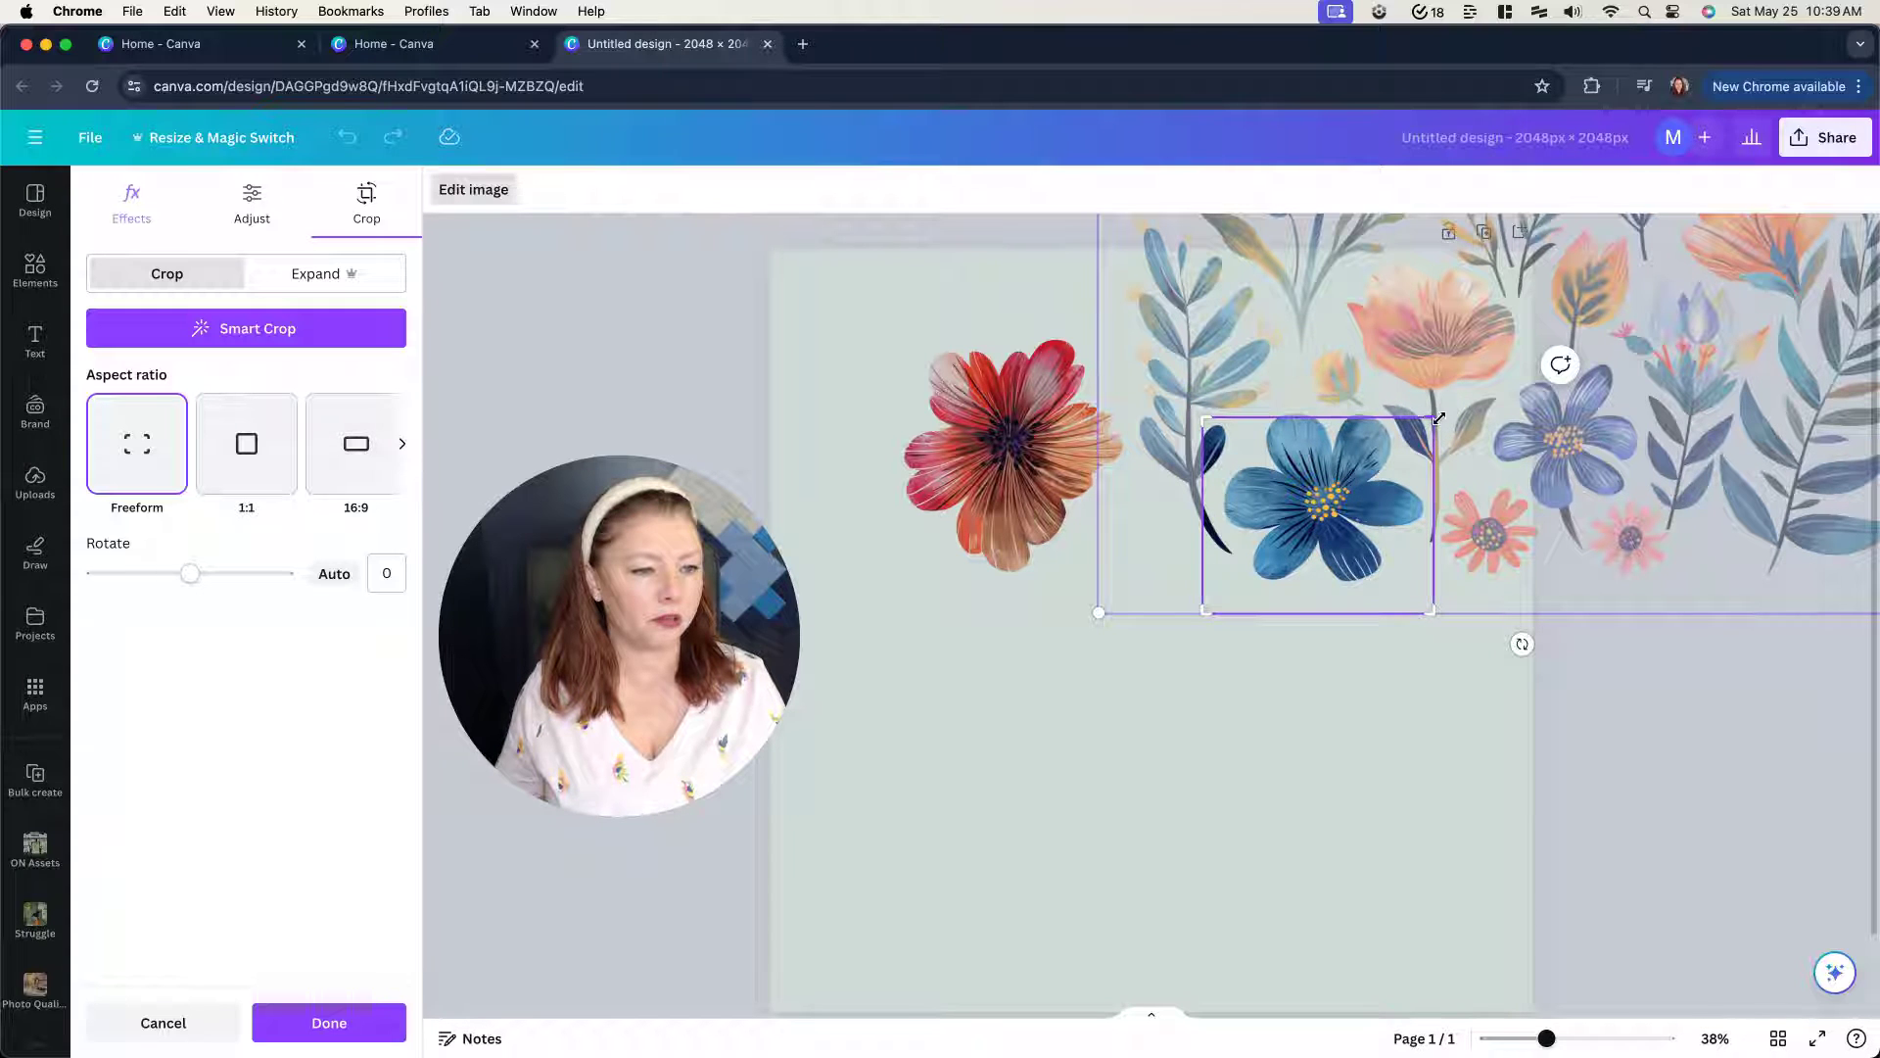
left_click_drag(1438, 419, 1440, 405)
left_click_drag(1191, 400, 1214, 399)
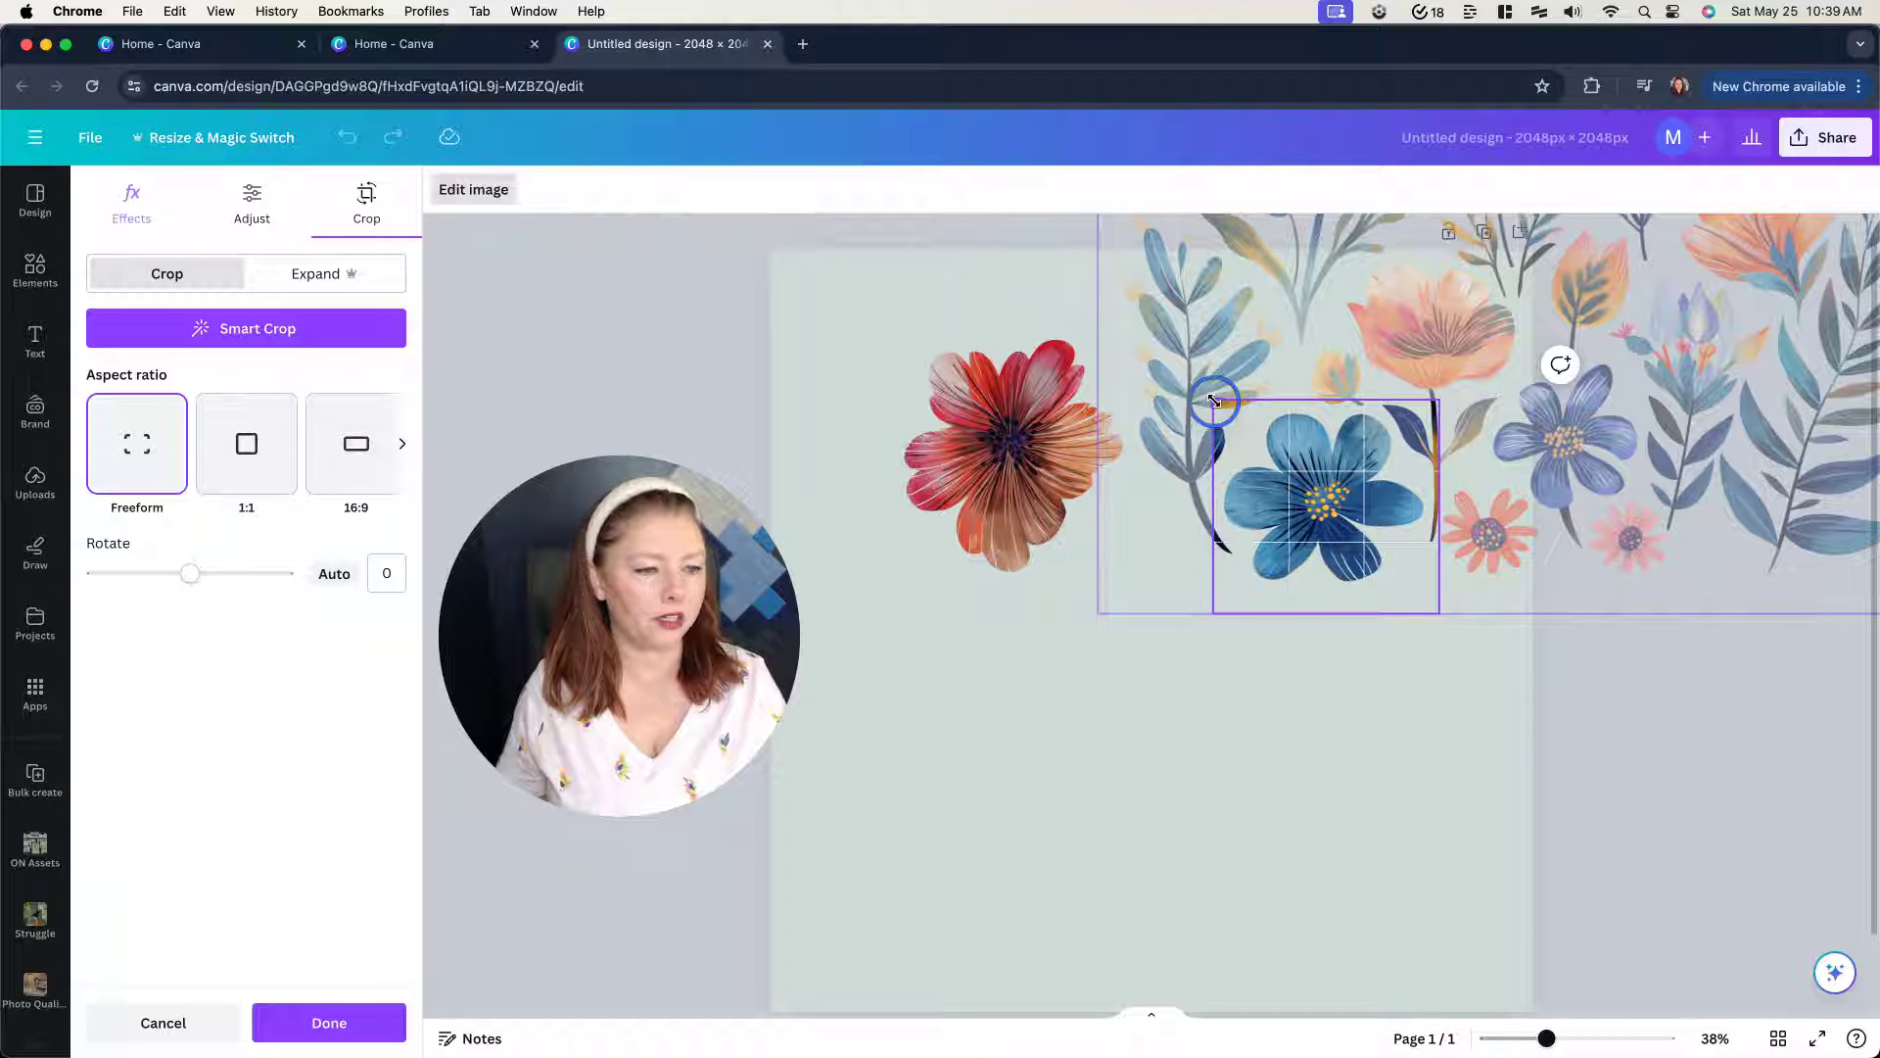
left_click_drag(1429, 617, 1429, 590)
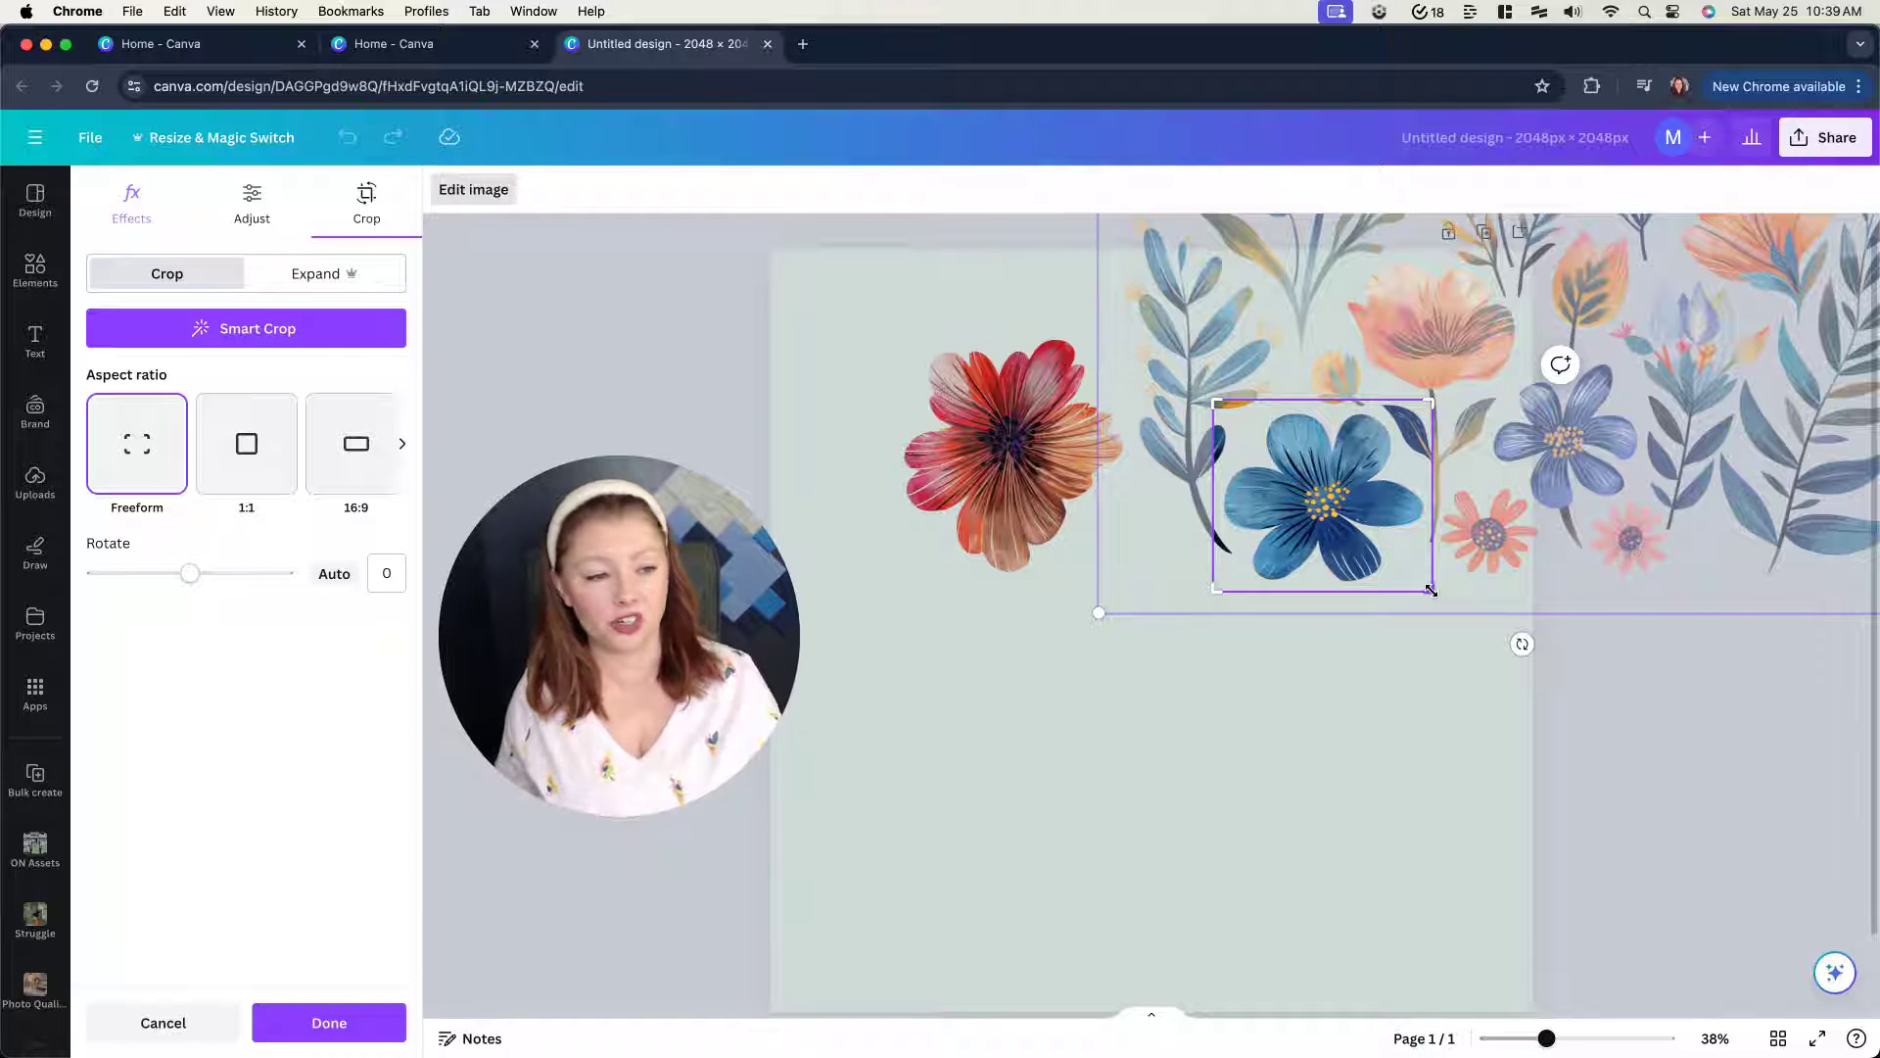
left_click(329, 1022)
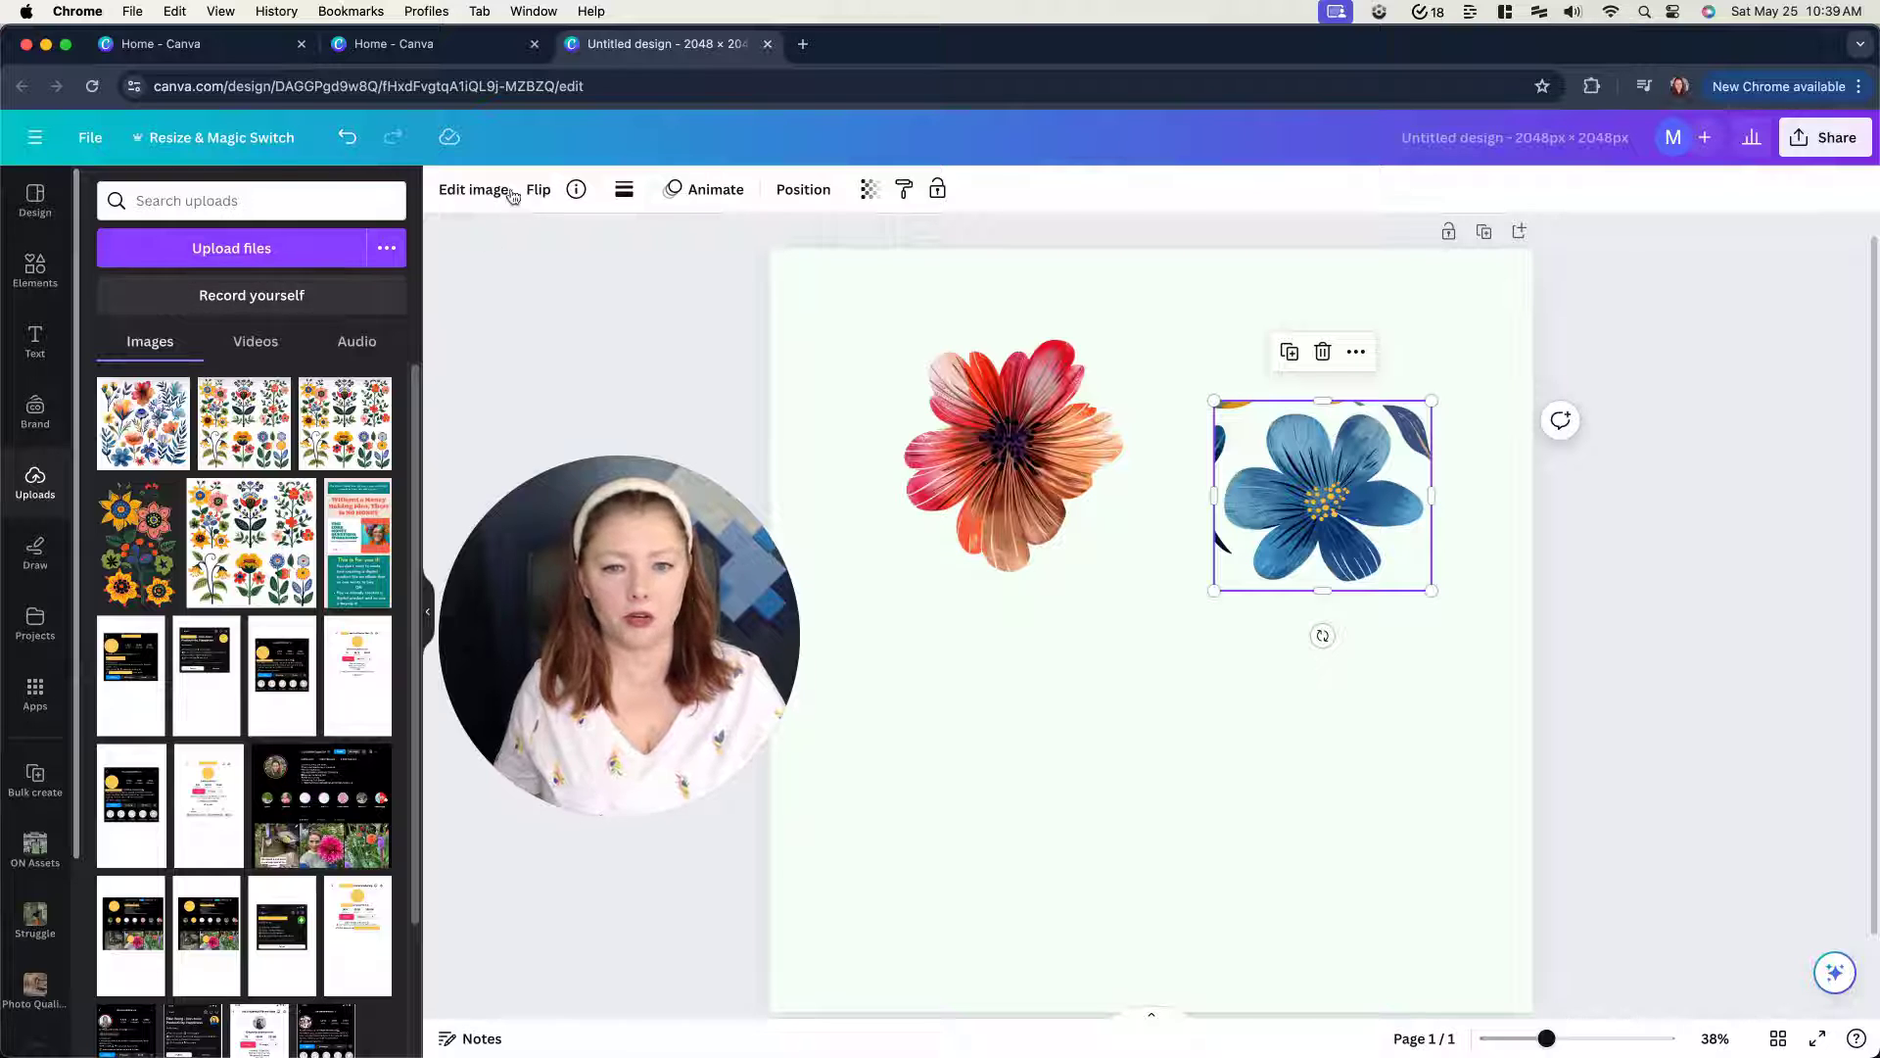
- Brush over the stems and leaves around the blue flower with Magic Eraser at size 20 and reduce the brush size to 9
left_click(456, 189)
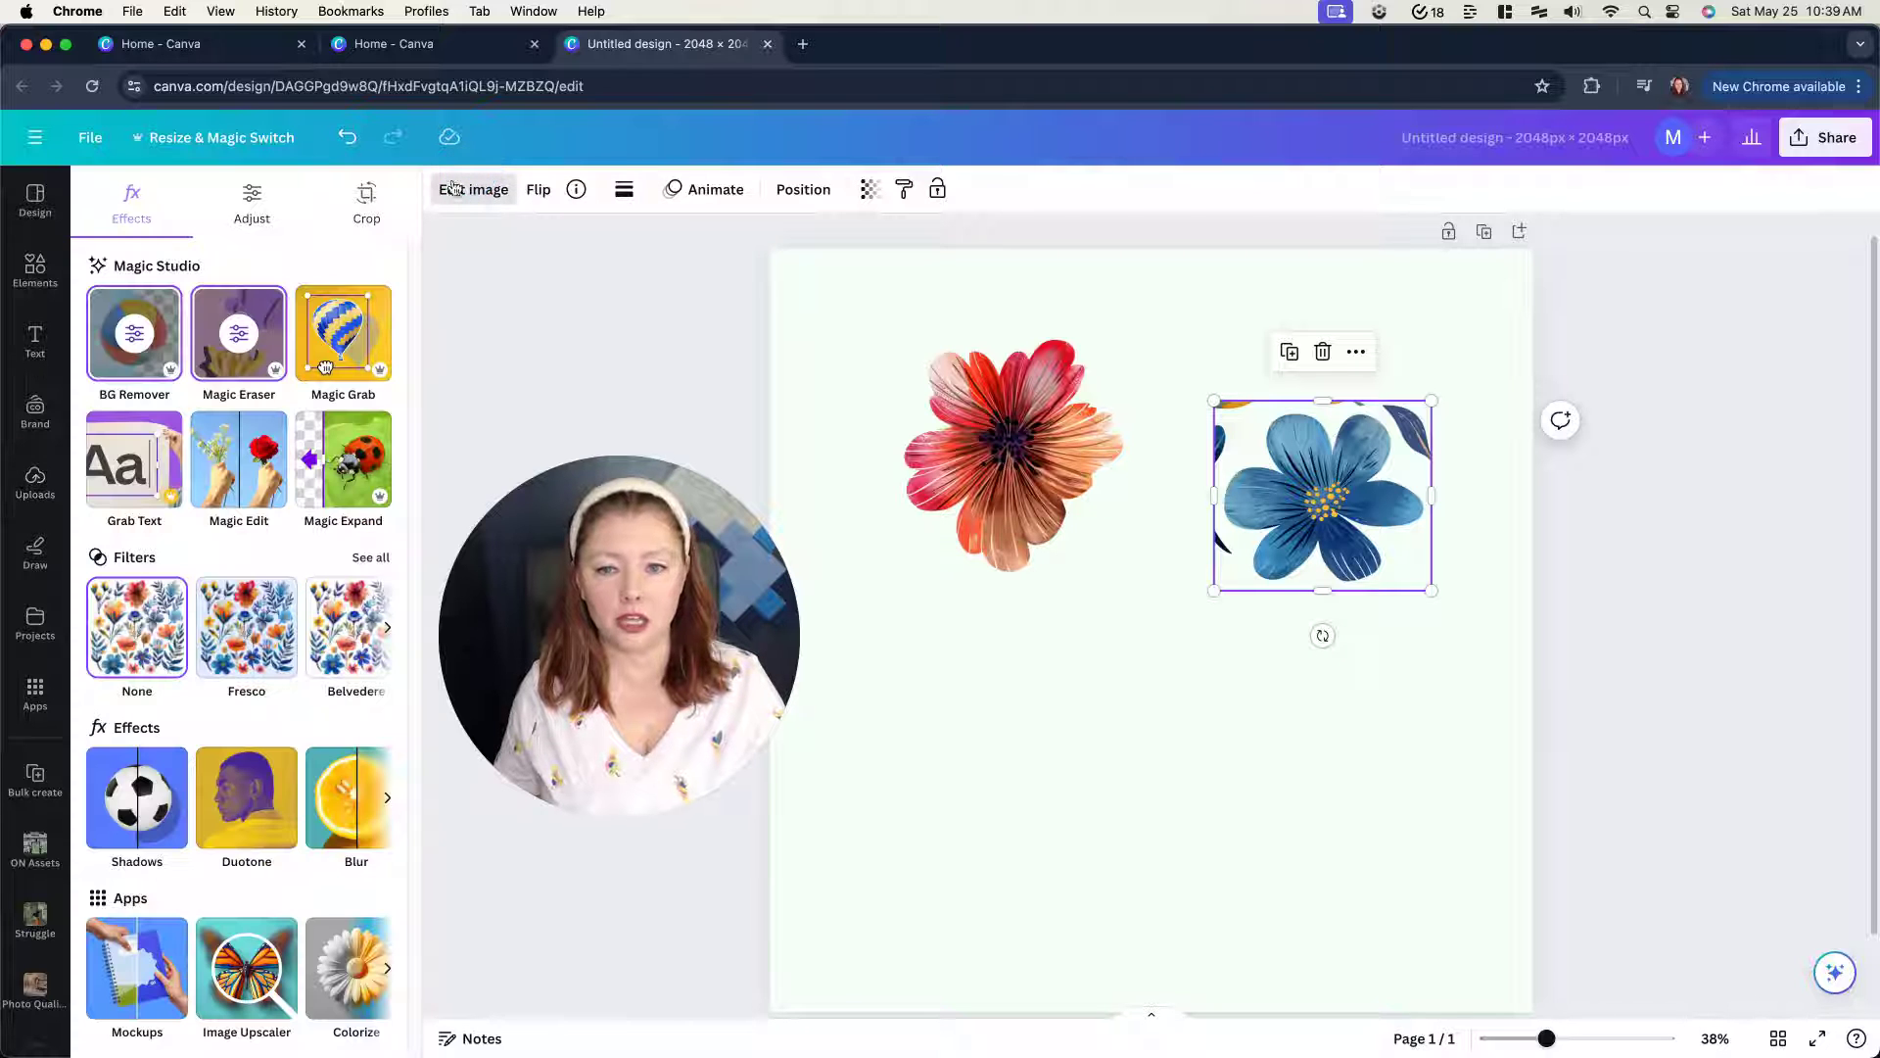
left_click(220, 377)
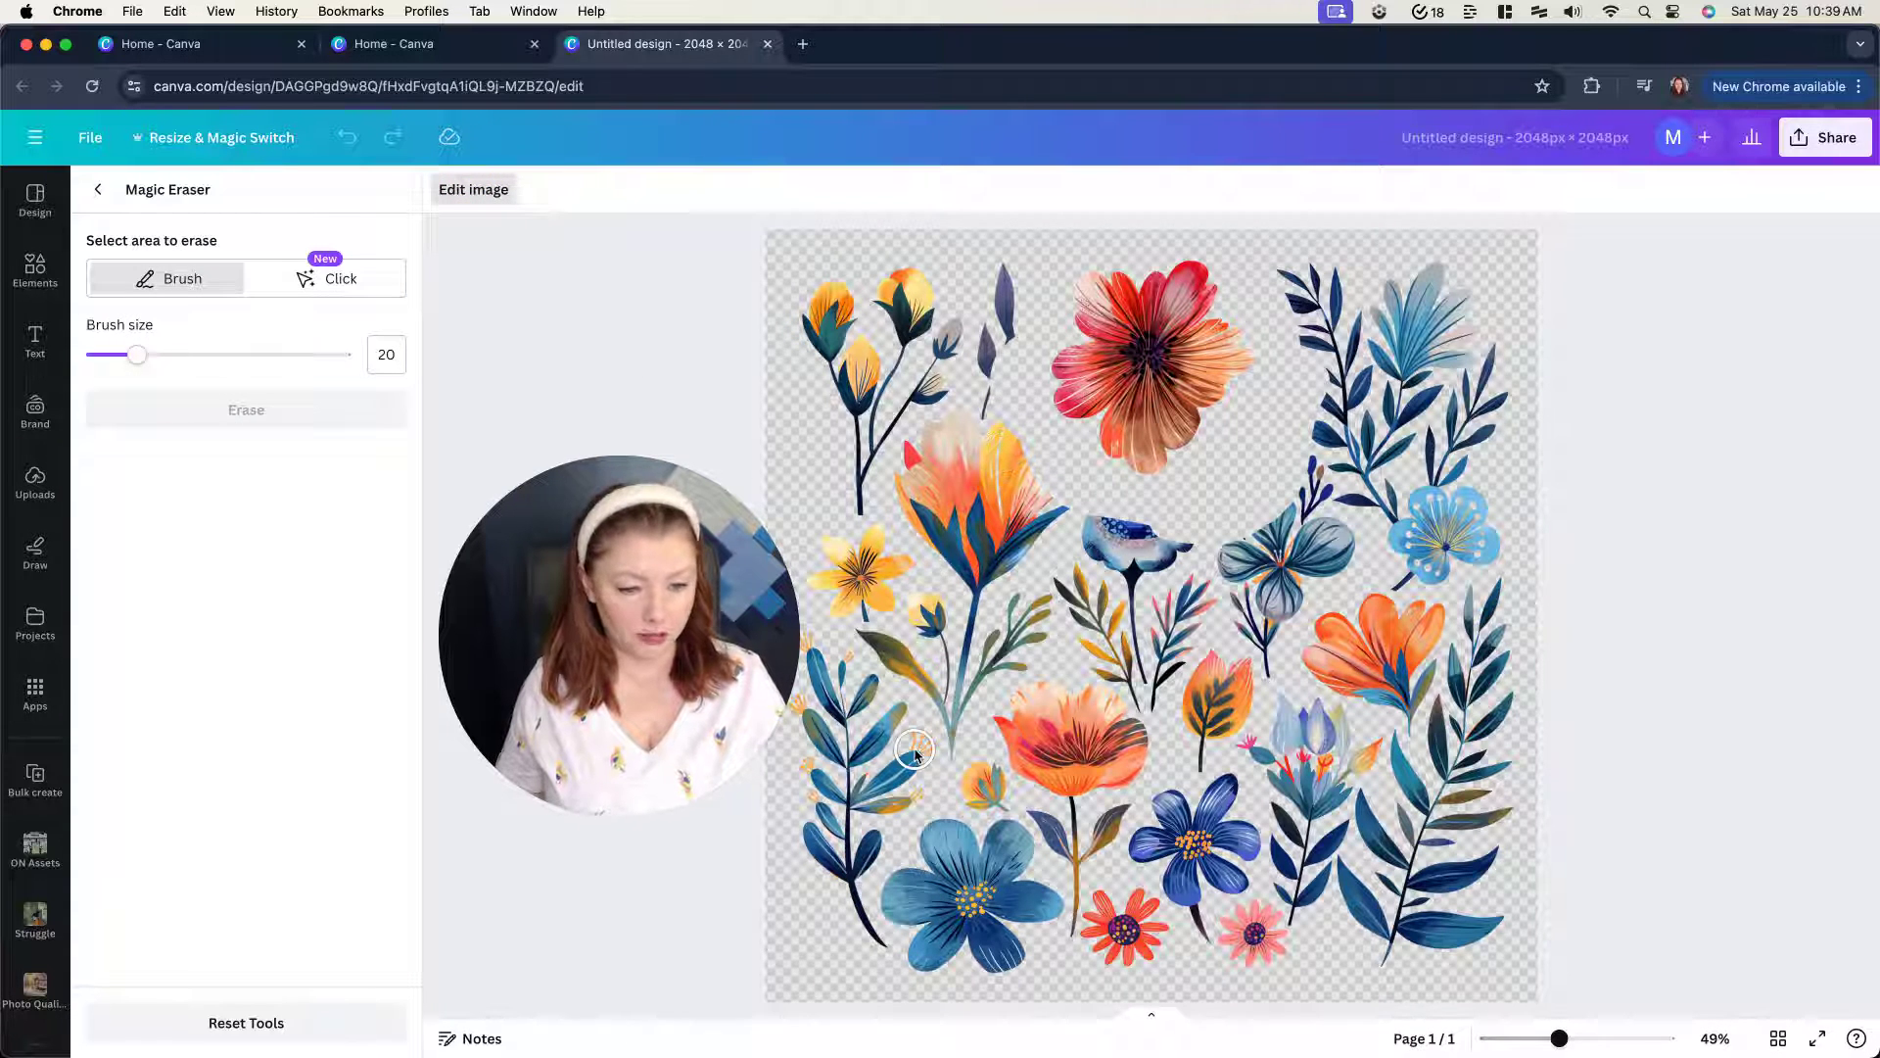
mouse_move(877, 949)
left_mouse_down()
mouse_move(842, 901)
mouse_move(855, 856)
mouse_move(951, 774)
mouse_move(1048, 806)
mouse_move(1033, 801)
mouse_move(1094, 875)
mouse_move(1066, 983)
left_mouse_up()
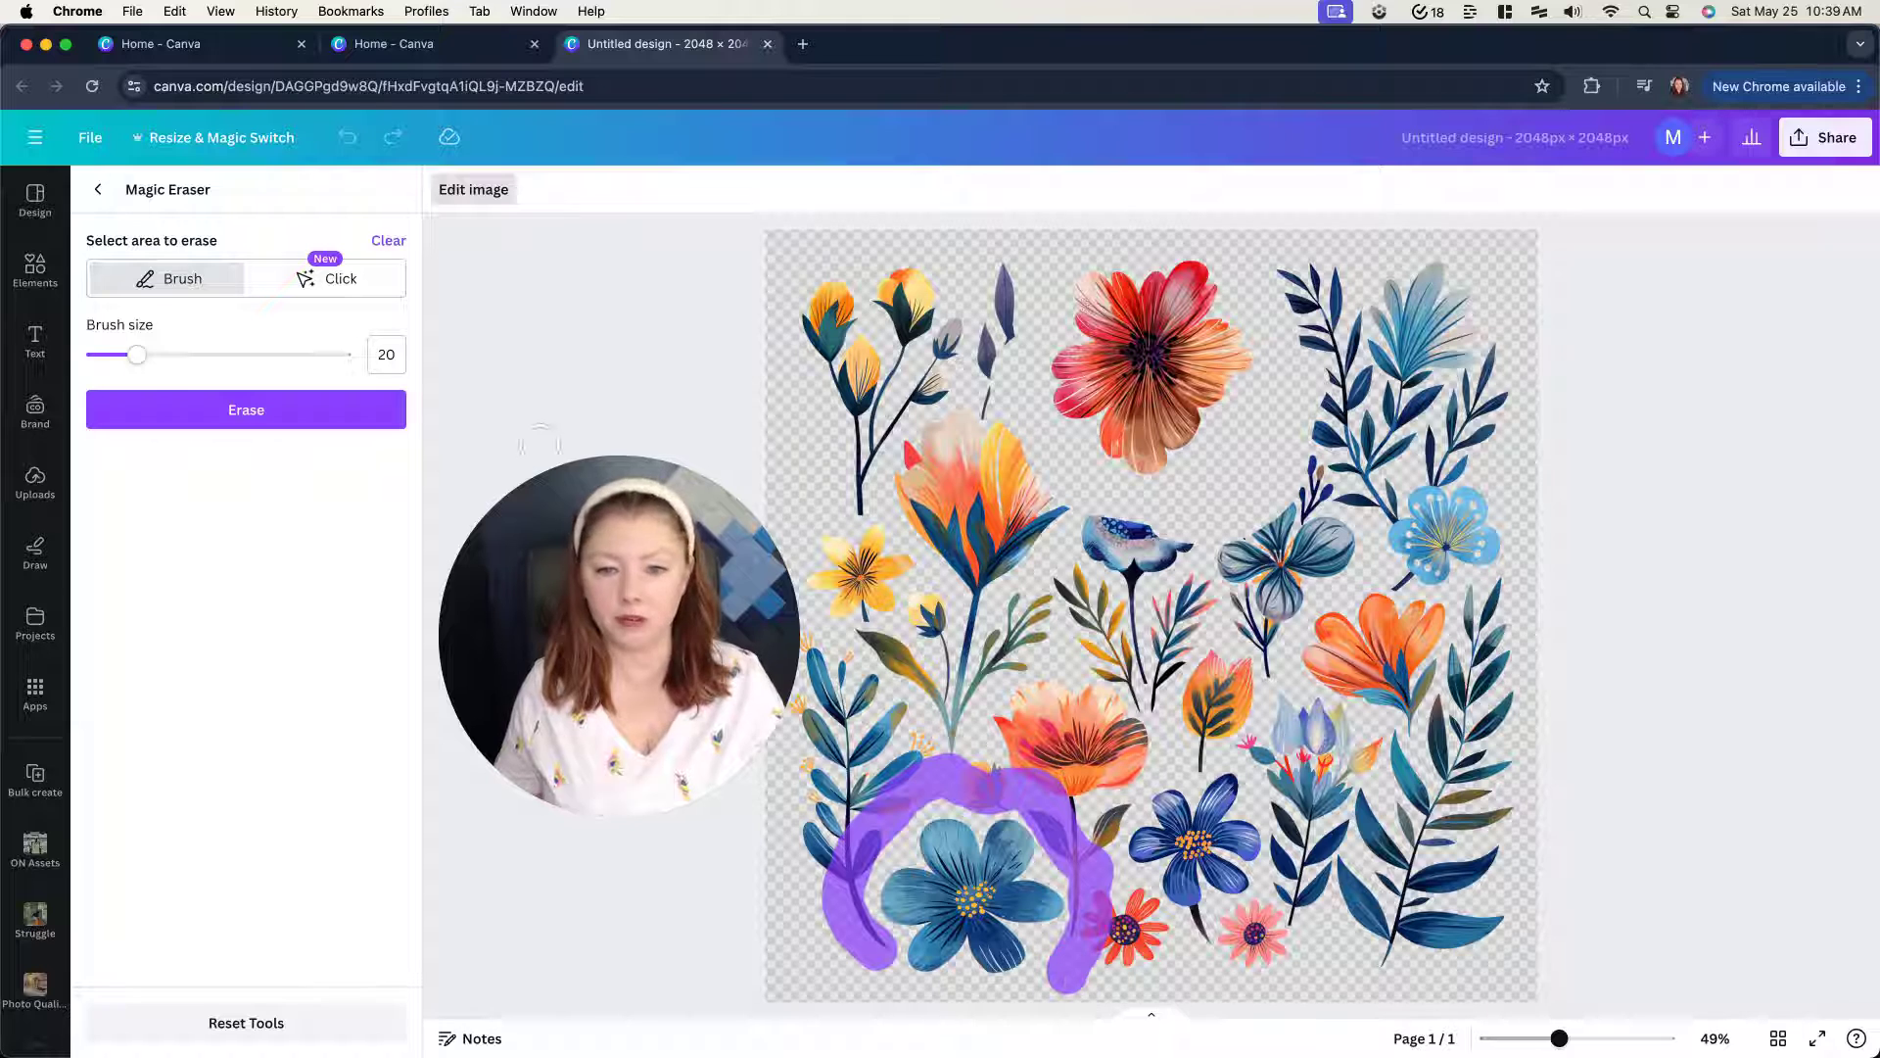
left_click_drag(137, 356, 107, 354)
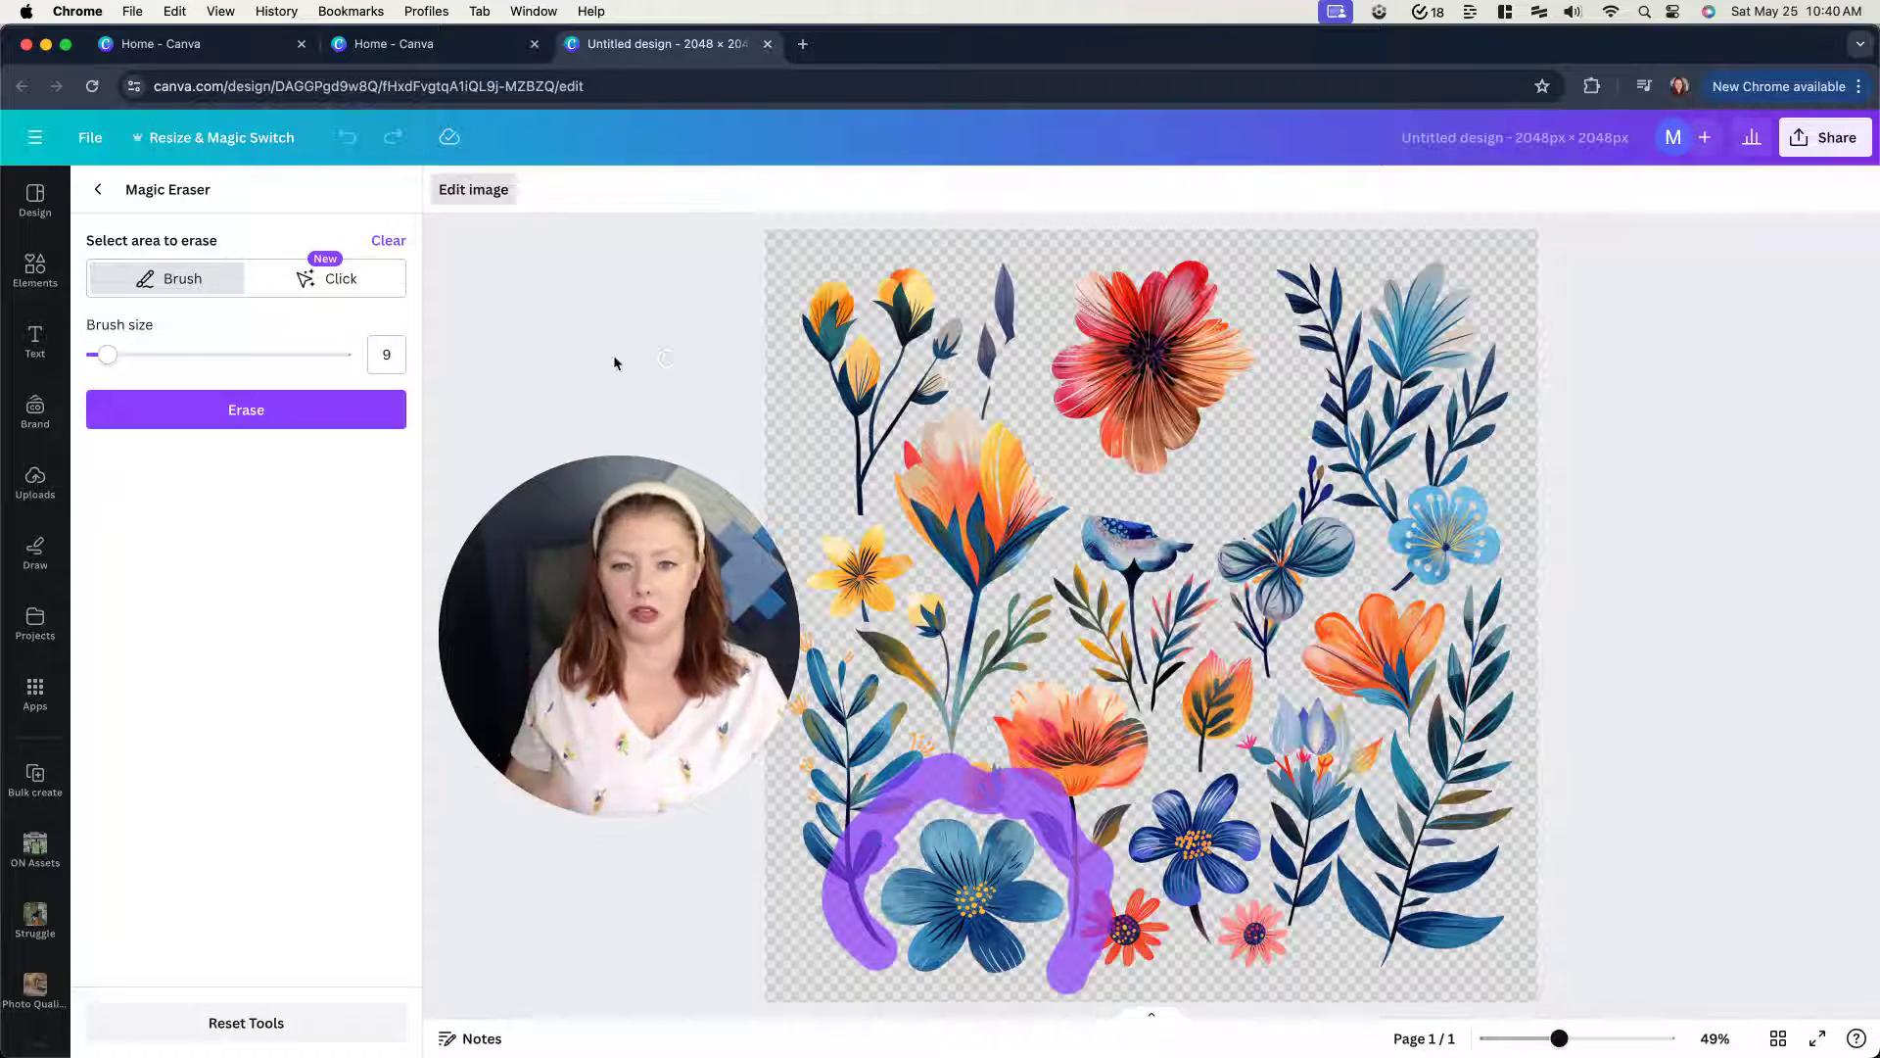
- Brush over the red flower and the plants along the image's right side at size 100, and erase all marked areas
left_click(114, 356)
left_click_drag(115, 357, 369, 355)
mouse_move(1136, 340)
left_mouse_down()
mouse_move(1351, 621)
mouse_move(1292, 336)
left_mouse_up()
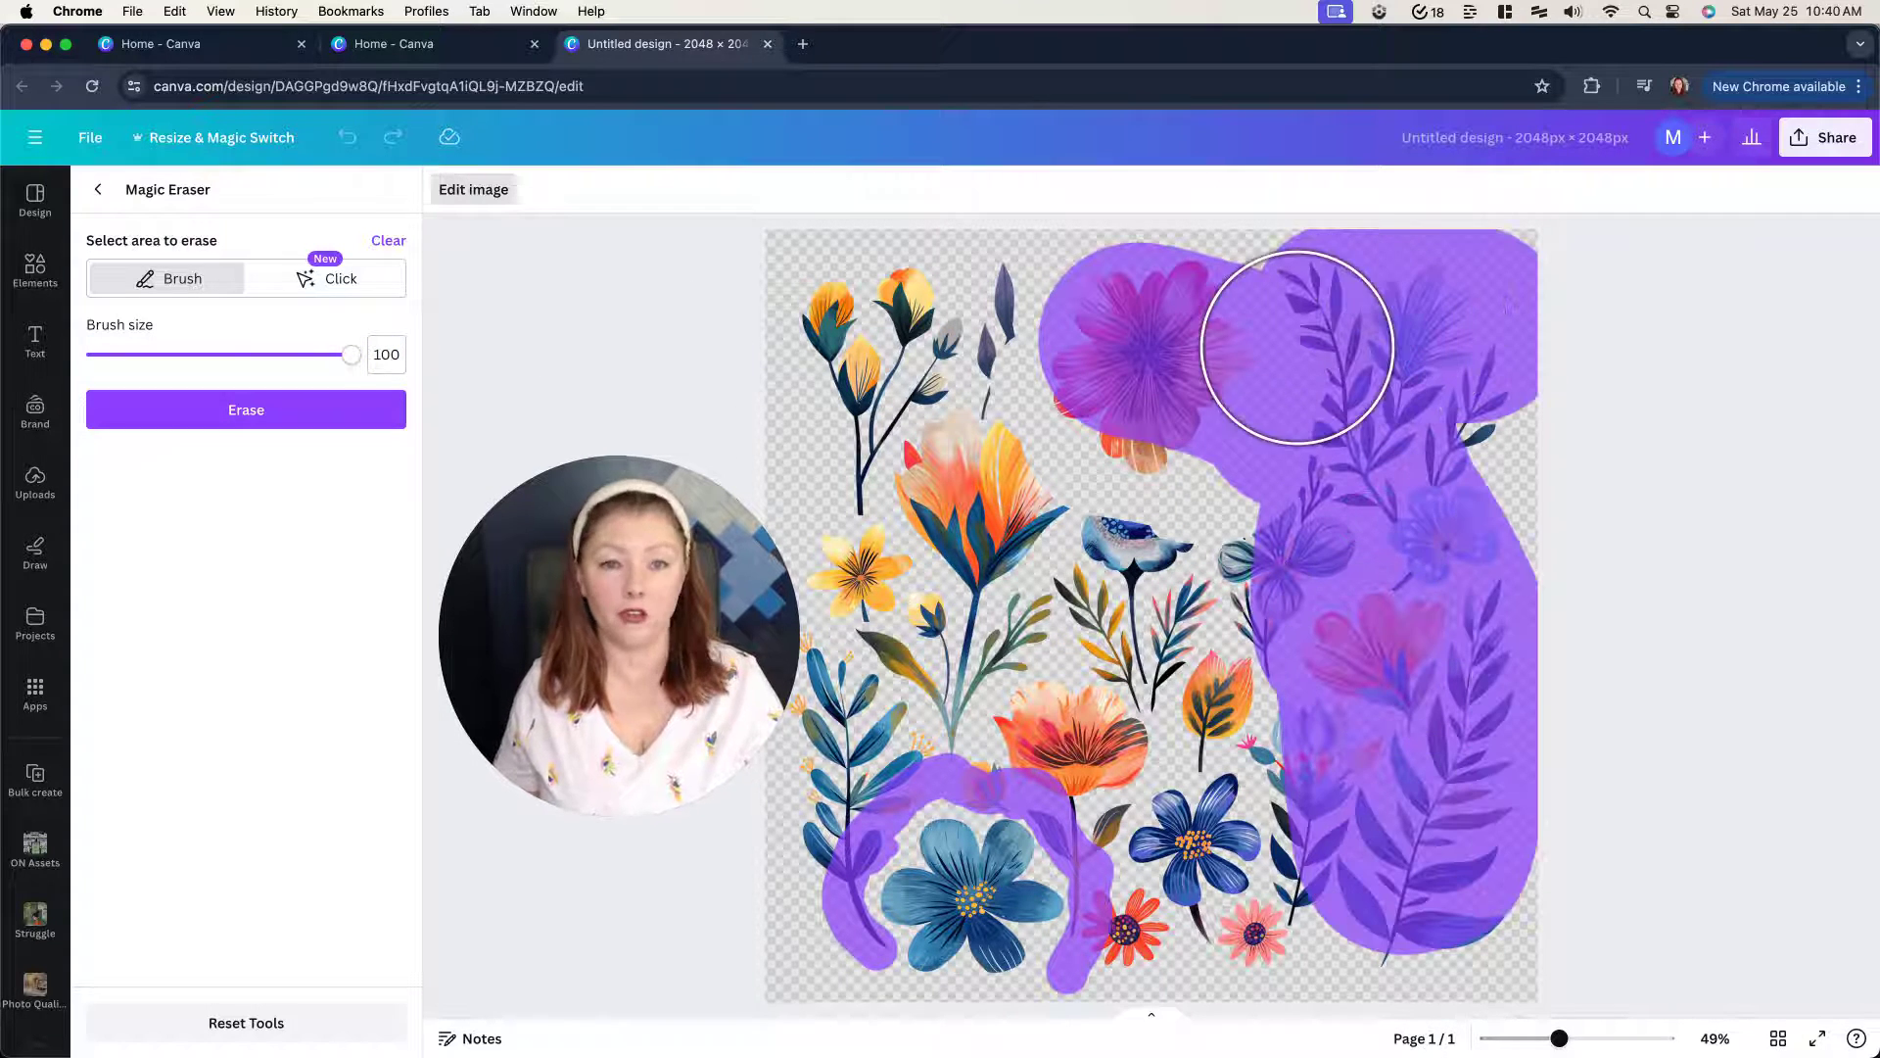
left_click(210, 428)
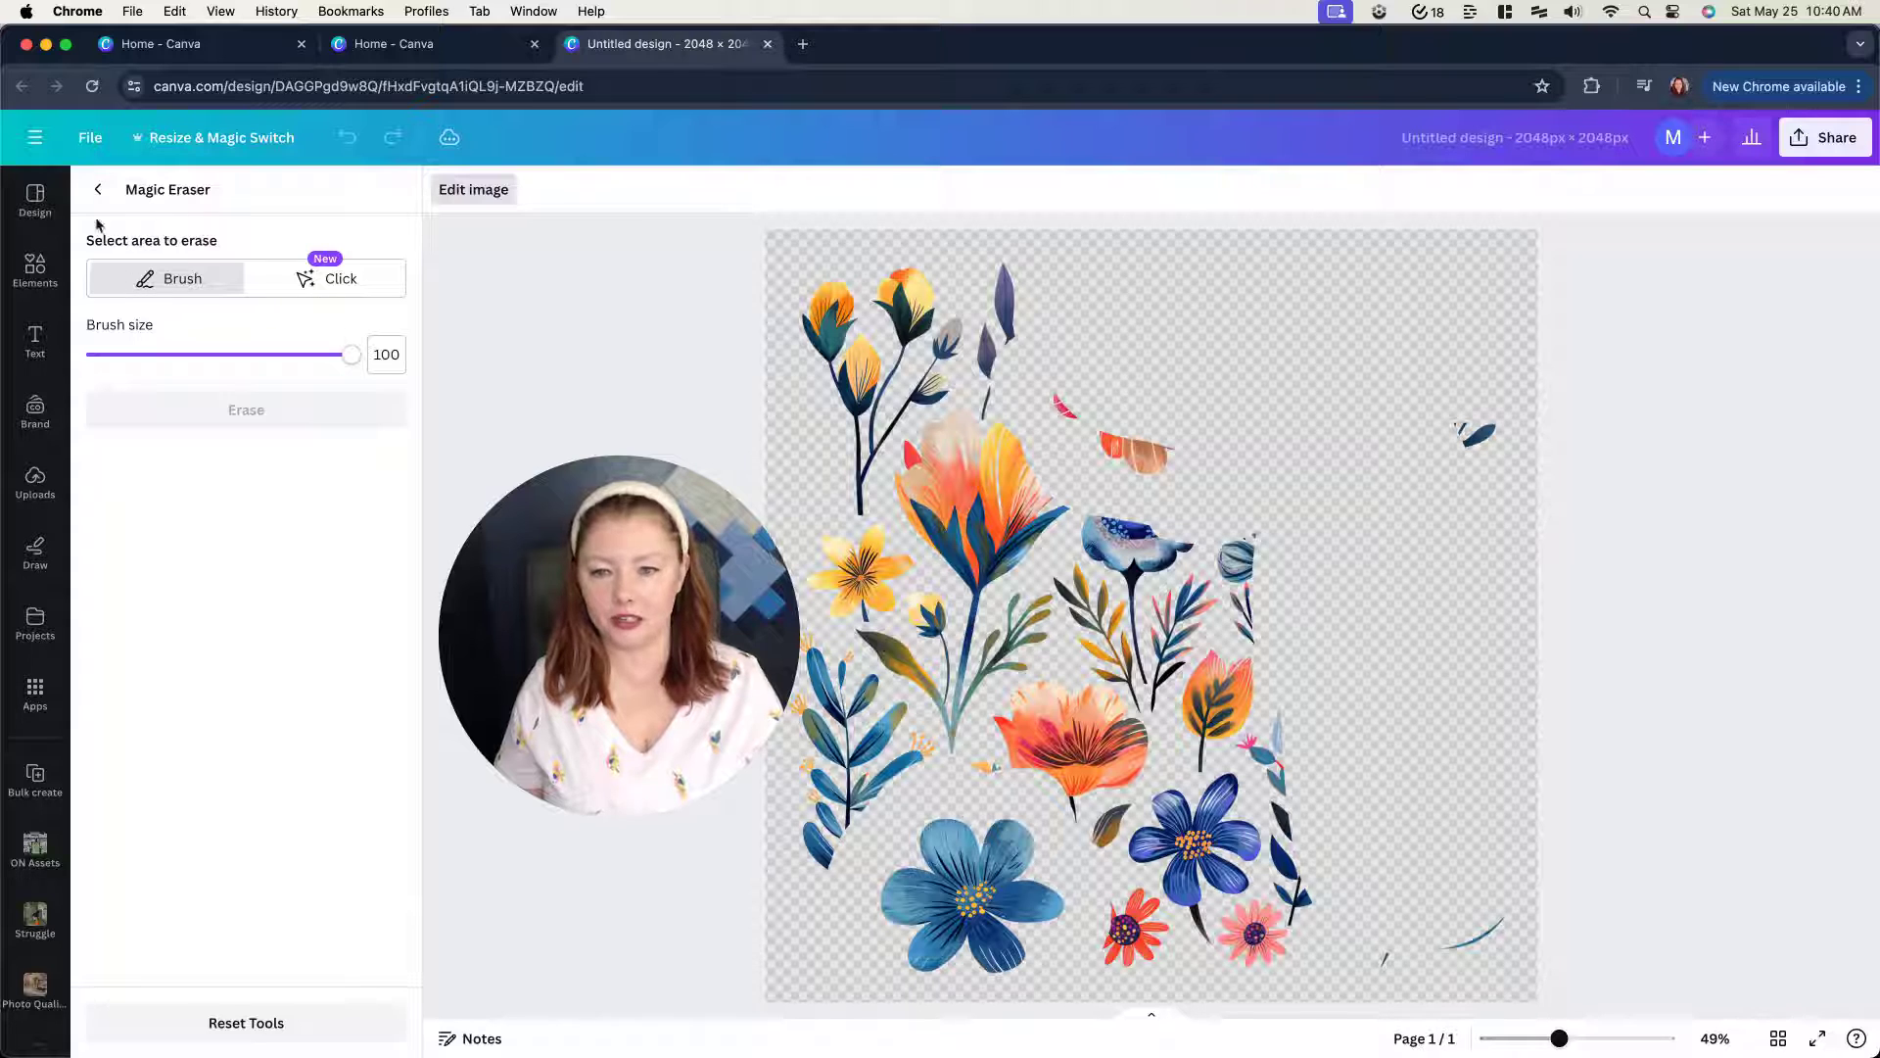
left_click(99, 195)
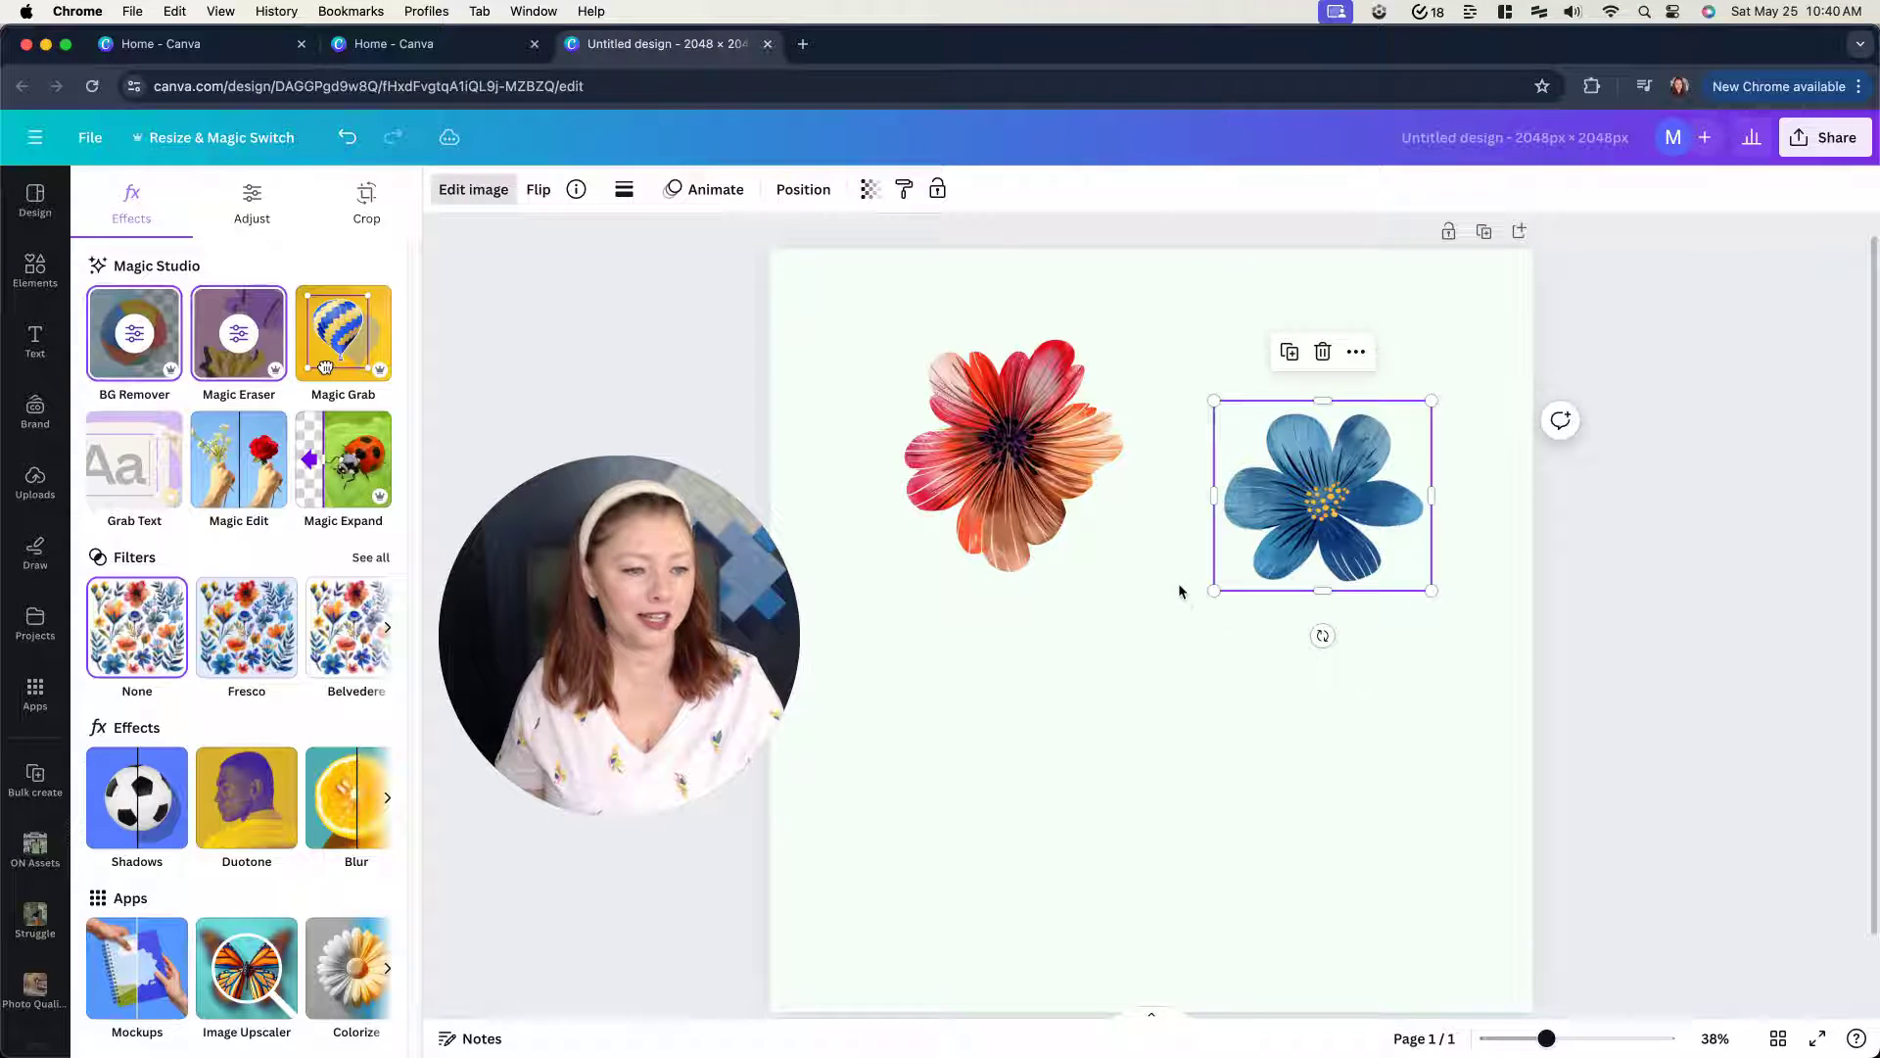
- Move the blue flower beside the red-orange one, and paste a copy of it near the centre of a new second page
left_click_drag(1303, 538, 1205, 592)
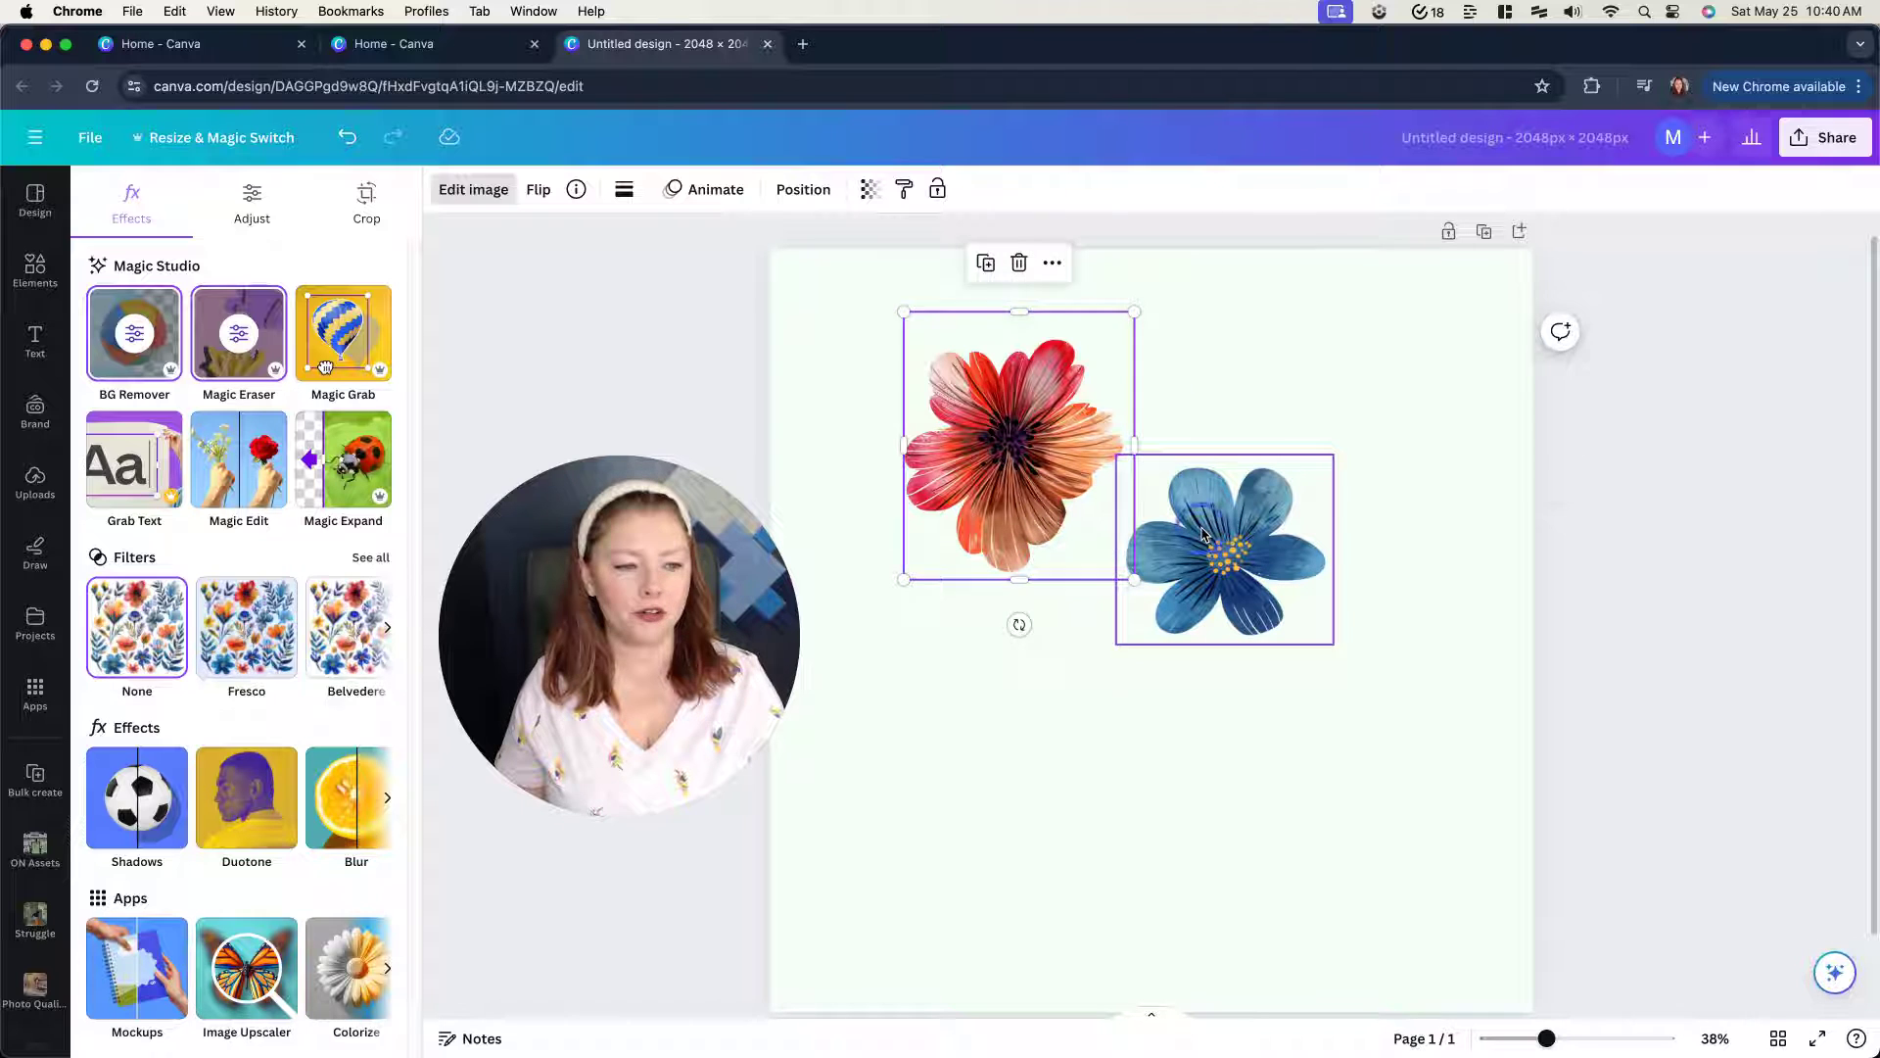
left_click(1519, 232)
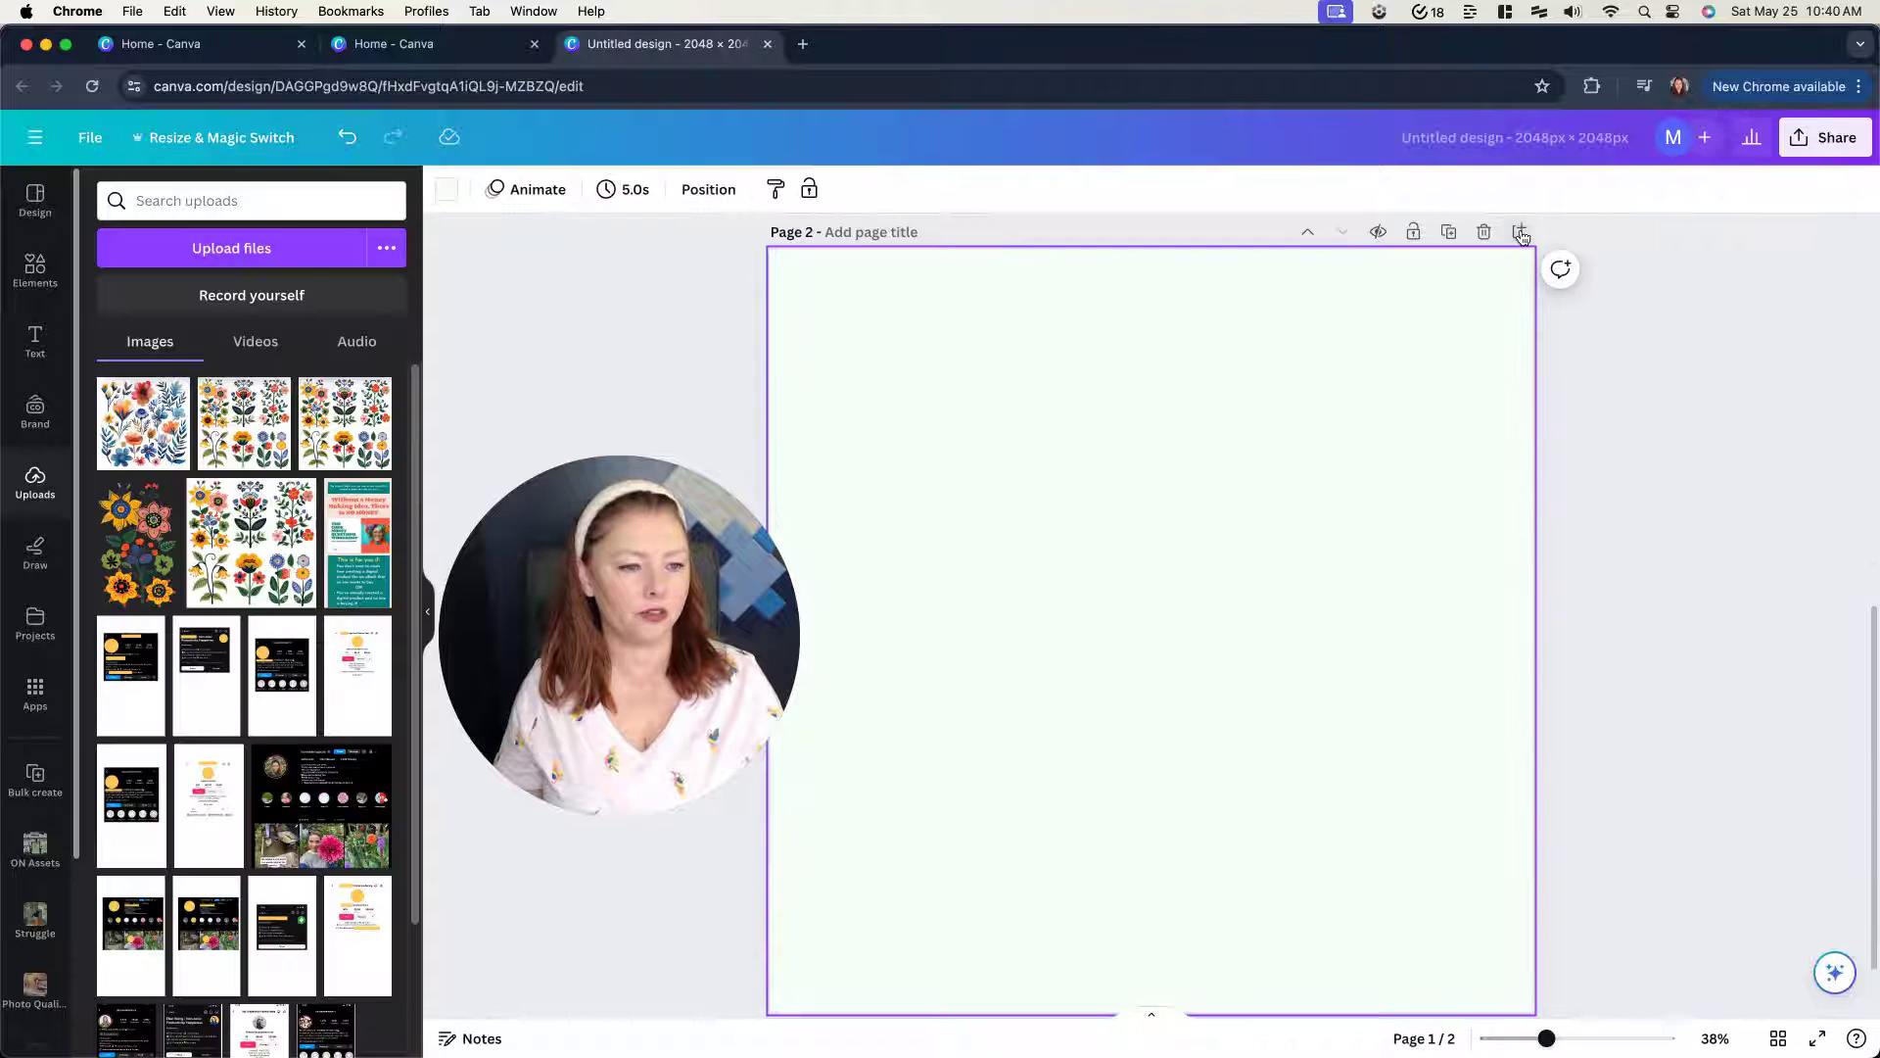
scroll(1208, 466, "up", 4)
right_click(1215, 439)
left_click(1254, 466)
scroll(1228, 660, "down", 7)
key("super+v")
left_click_drag(1228, 660, 1103, 669)
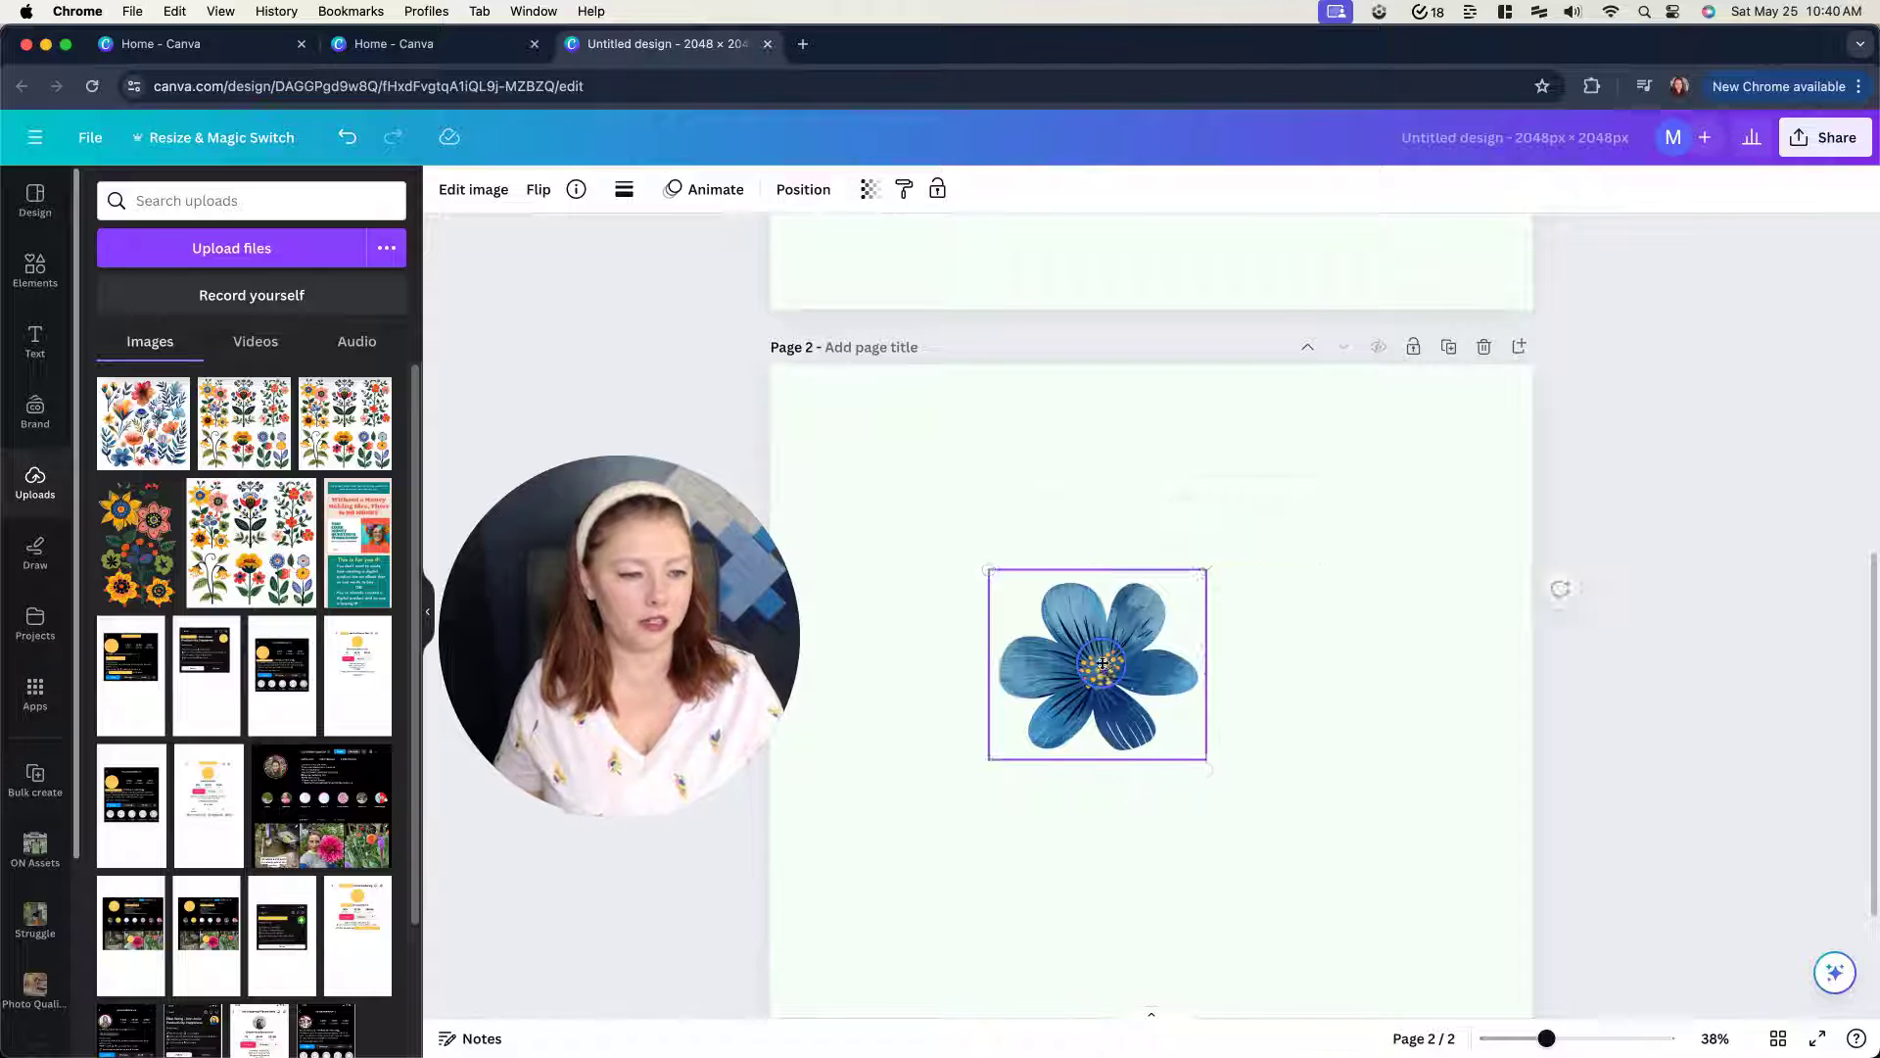
right_click(1103, 669)
key("Escape")
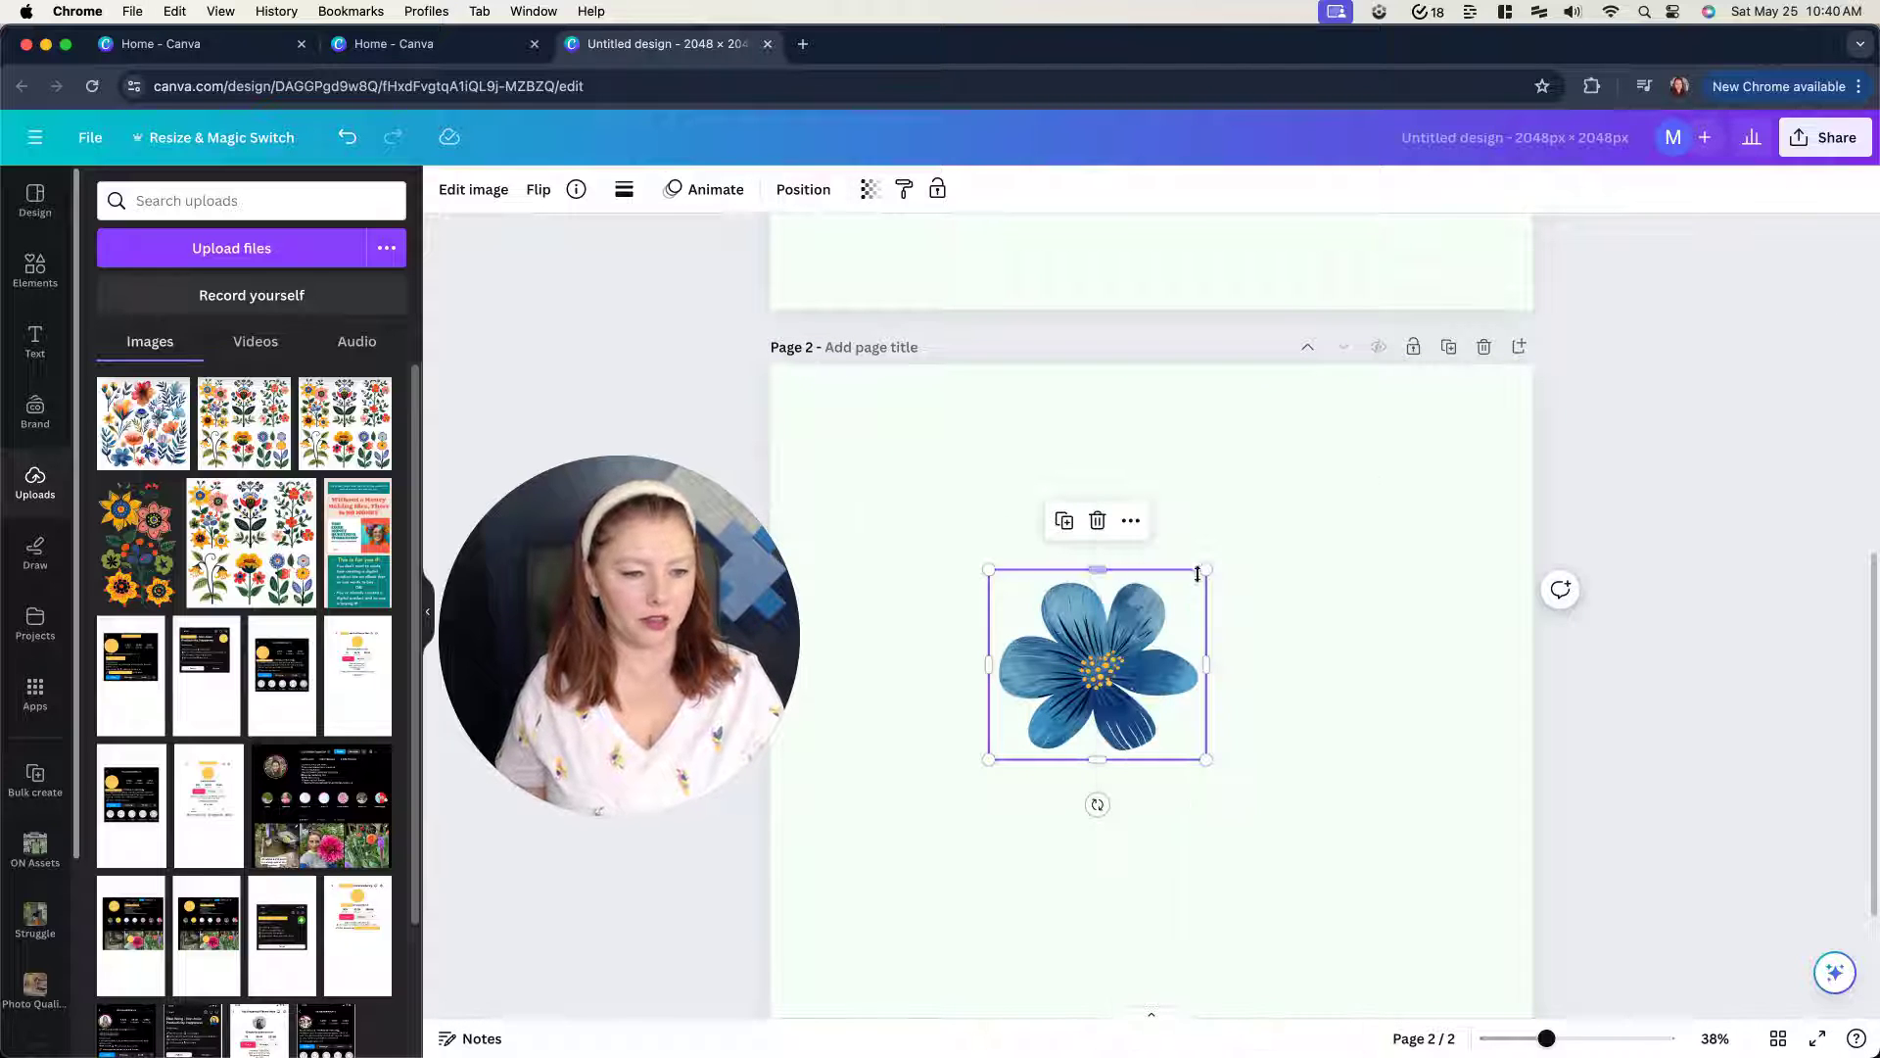
- Delete the blue flower copy from page 2 and return to page 1
key("Delete")
scroll(1413, 710, "up", 6)
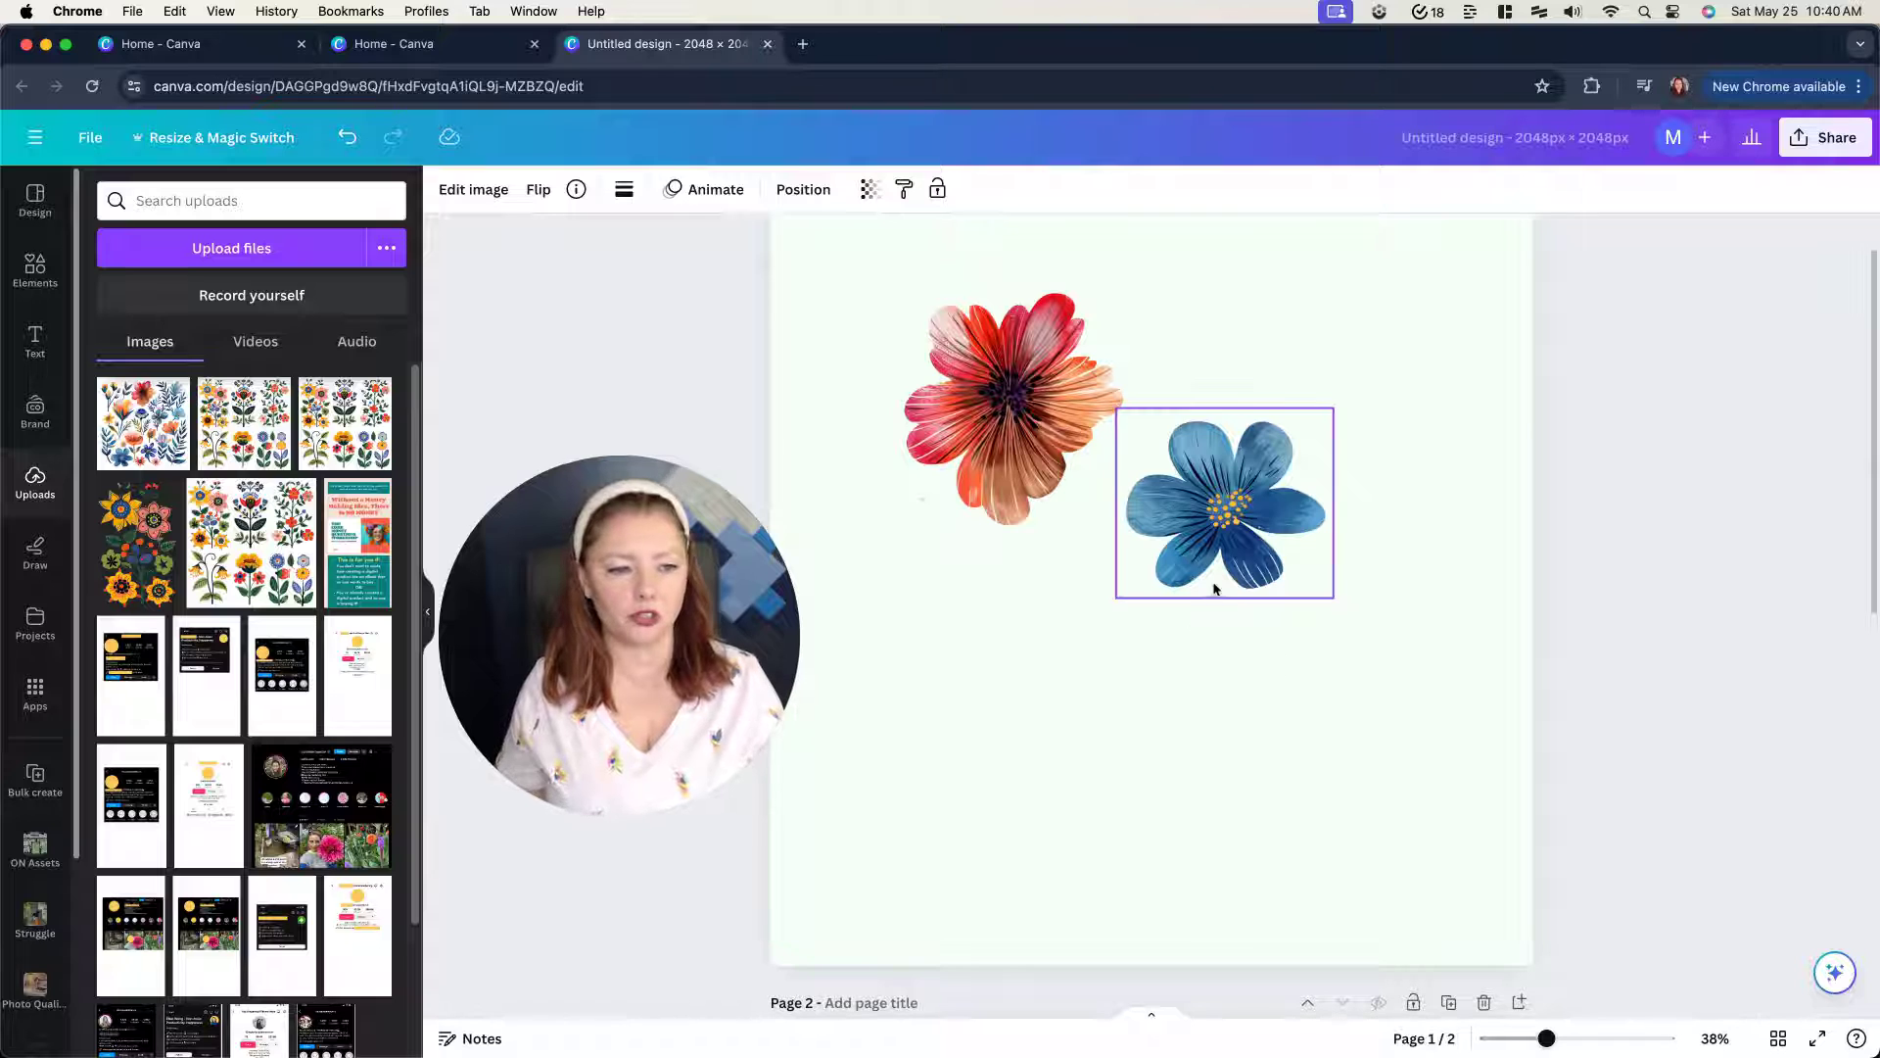
- Move the blue flower to page 1's lower-right area and add the uploaded floral set image to the page
left_click(1220, 551)
left_click_drag(1221, 551, 1374, 810)
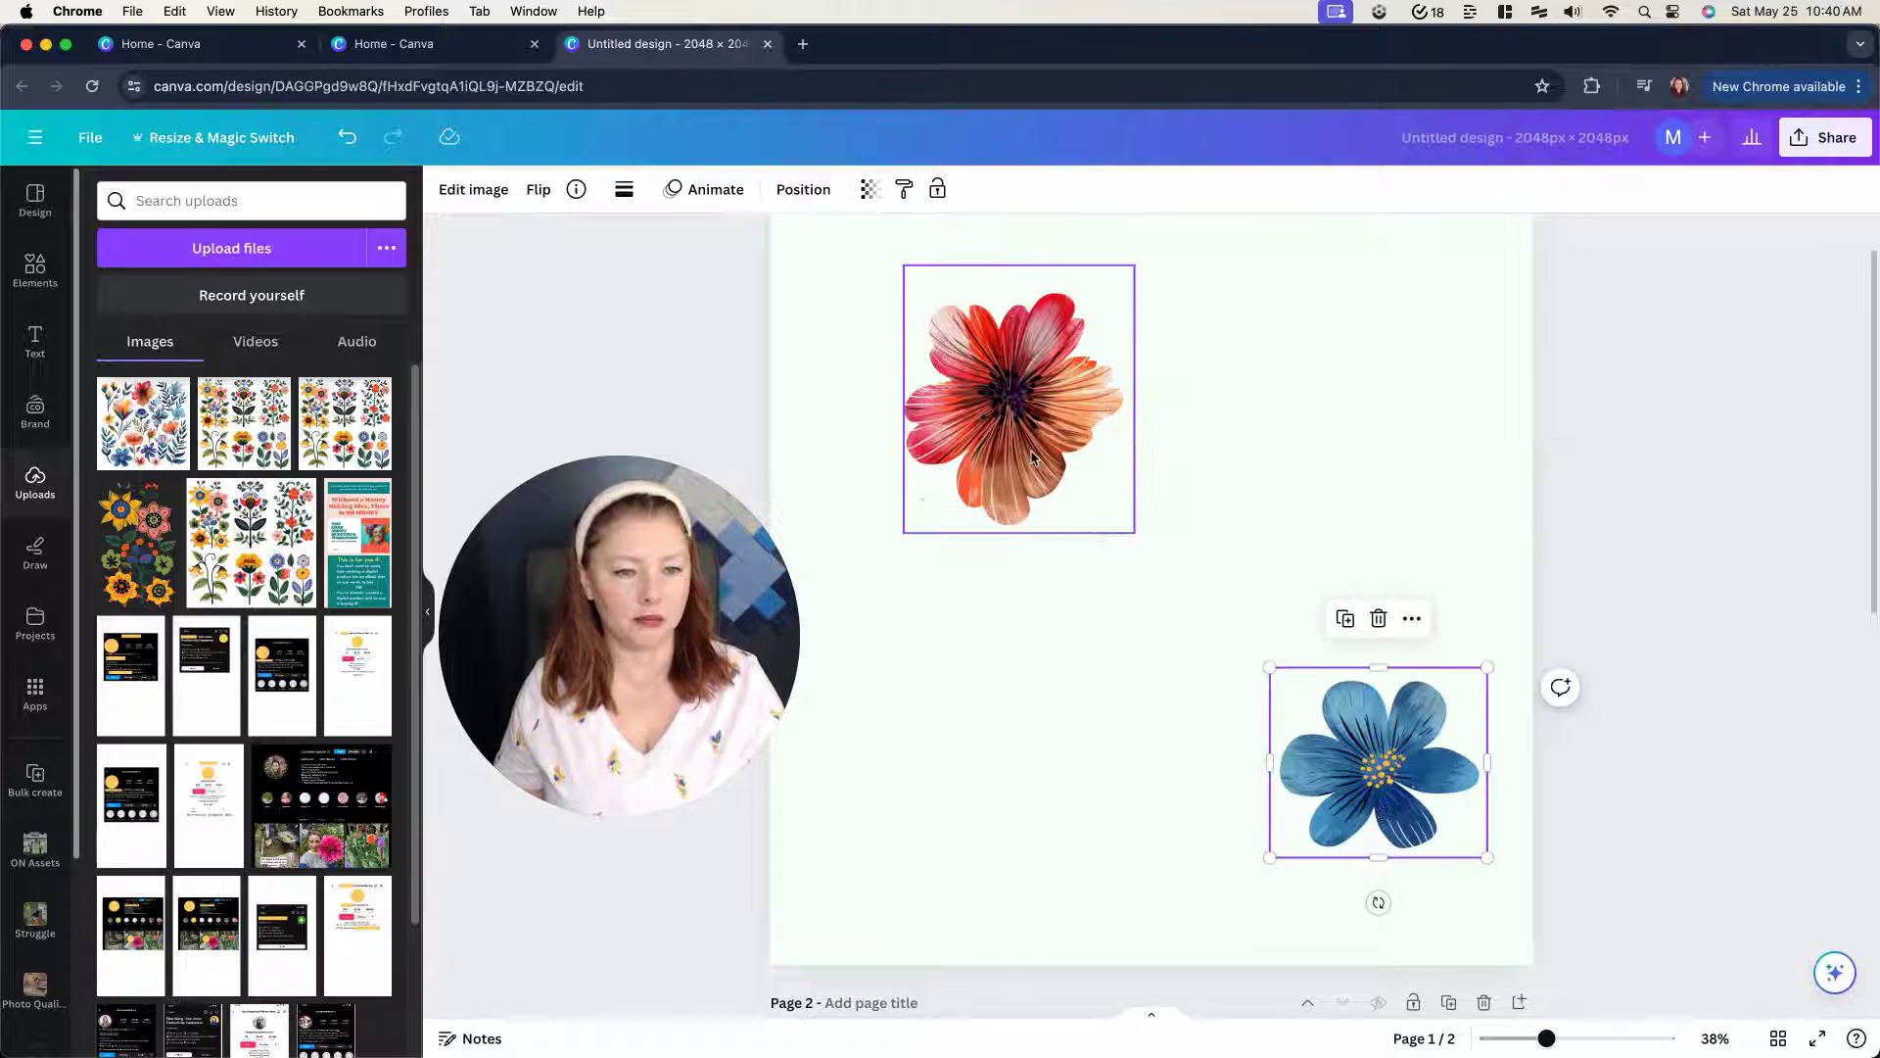
left_click(149, 441)
left_click(943, 445)
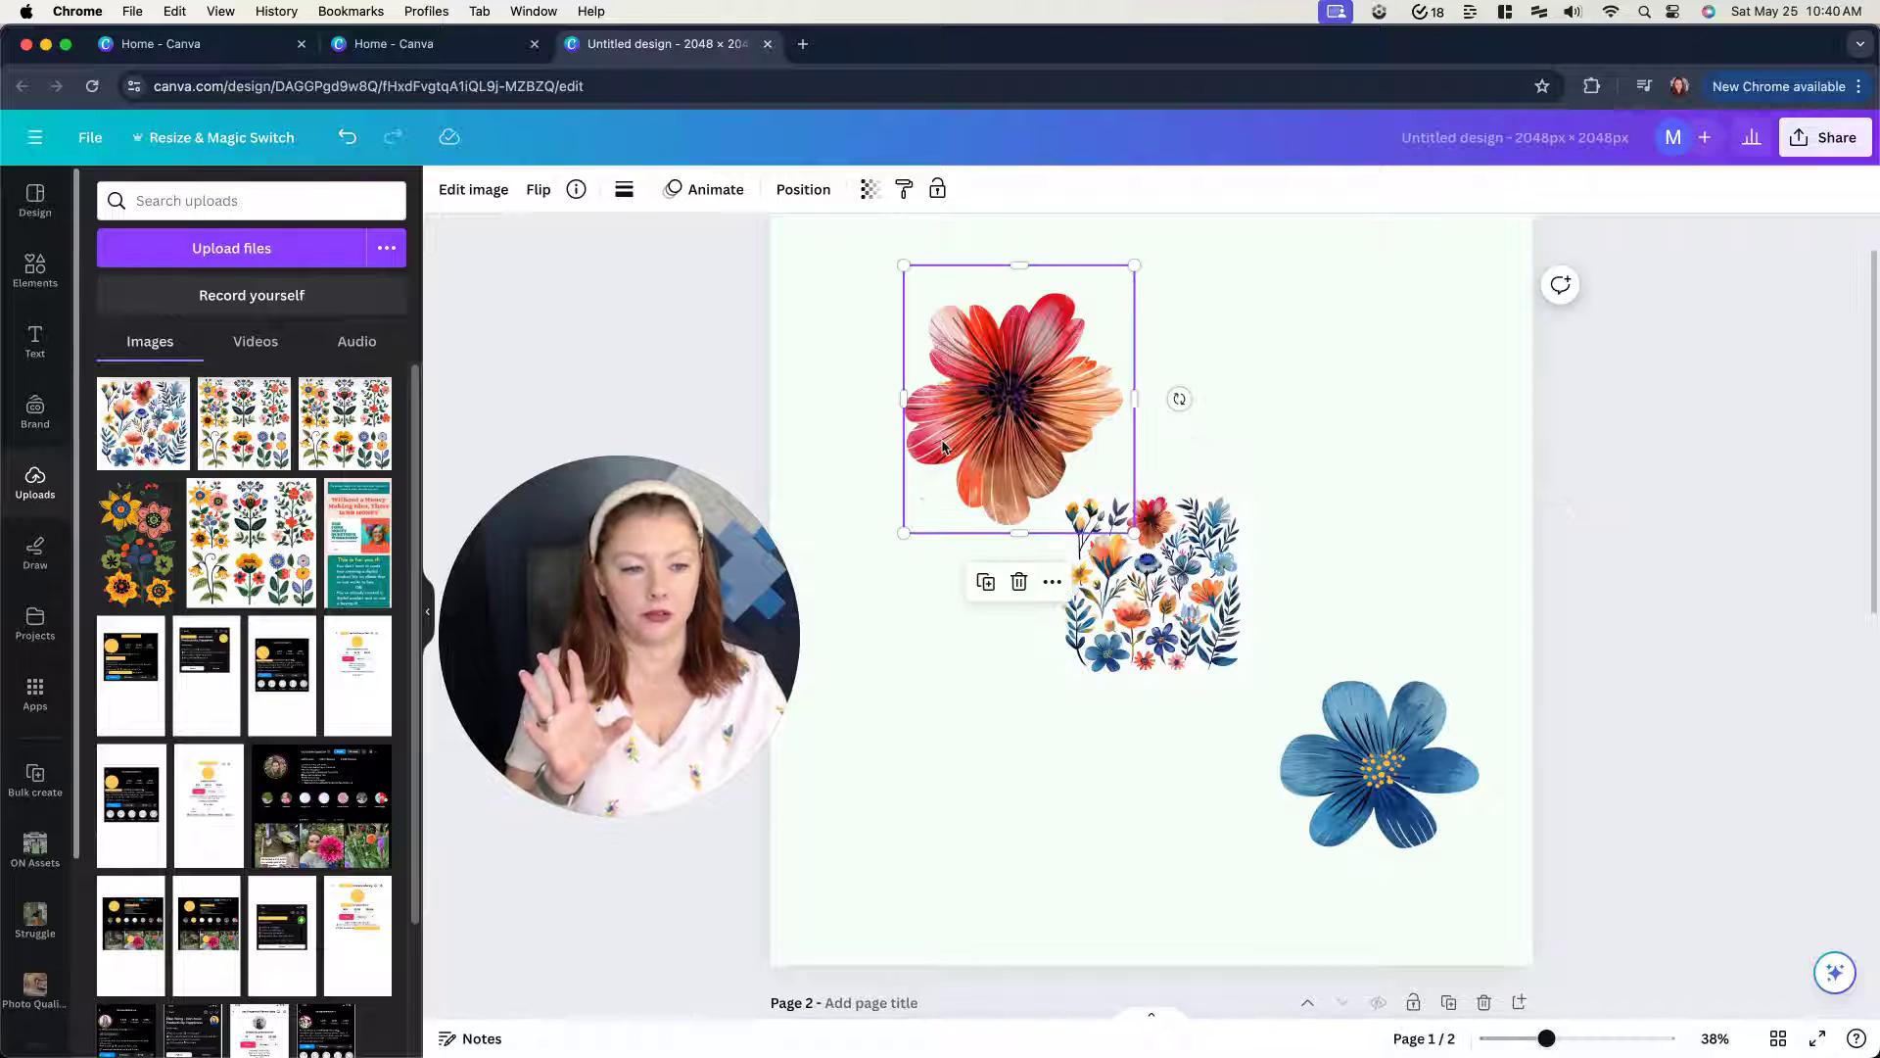
left_click(479, 191)
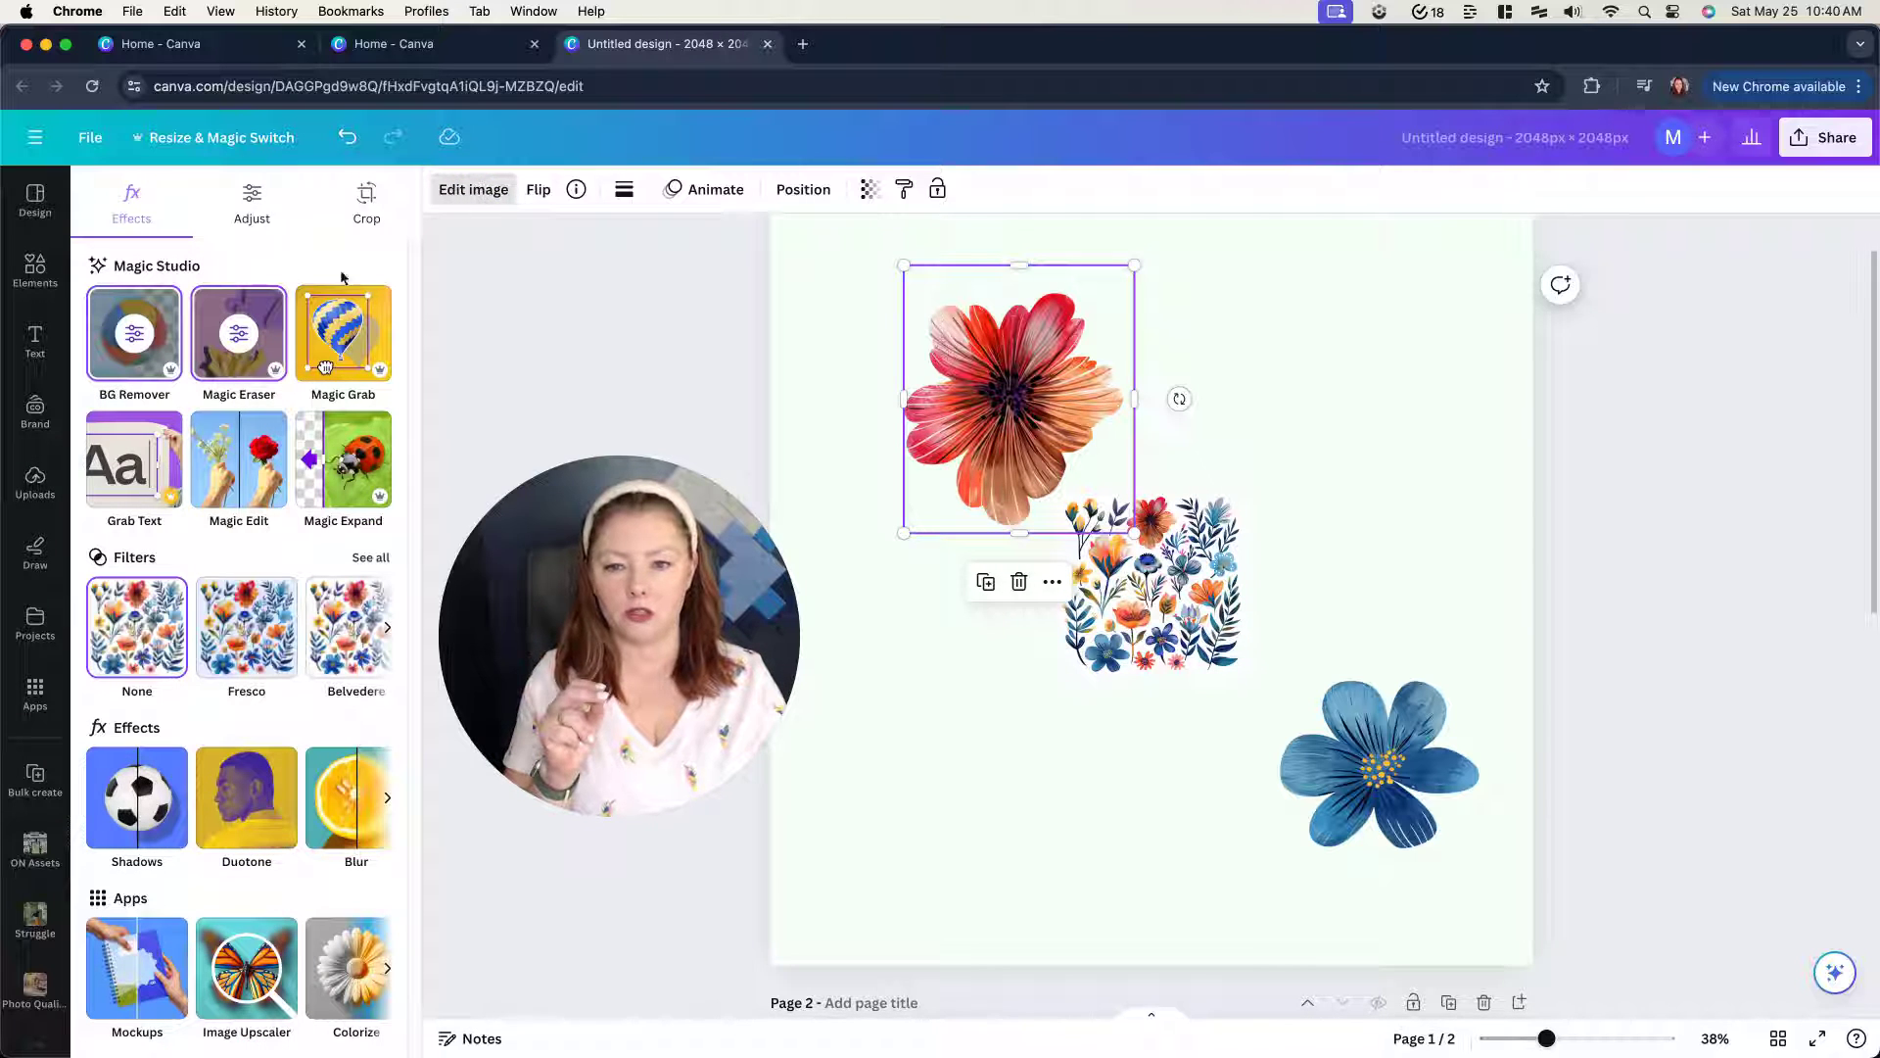
left_click(354, 197)
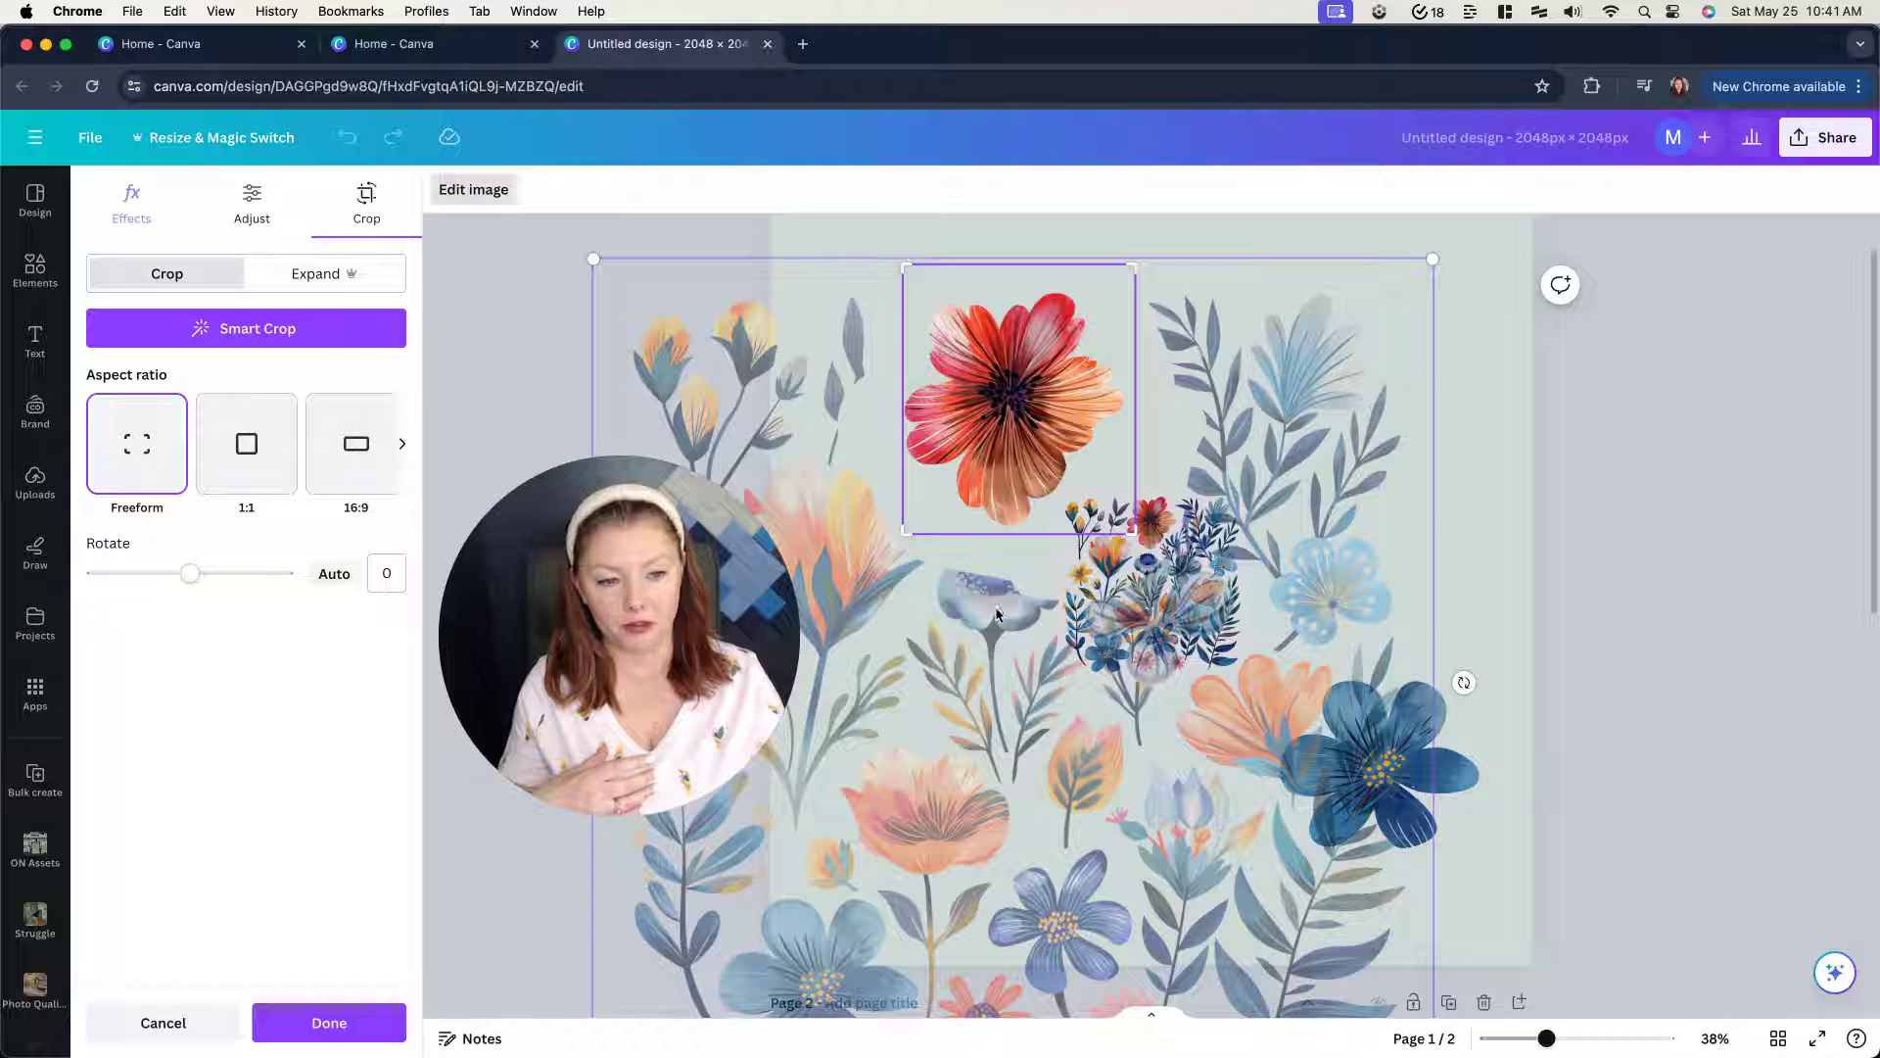
left_click_drag(999, 650, 979, 391)
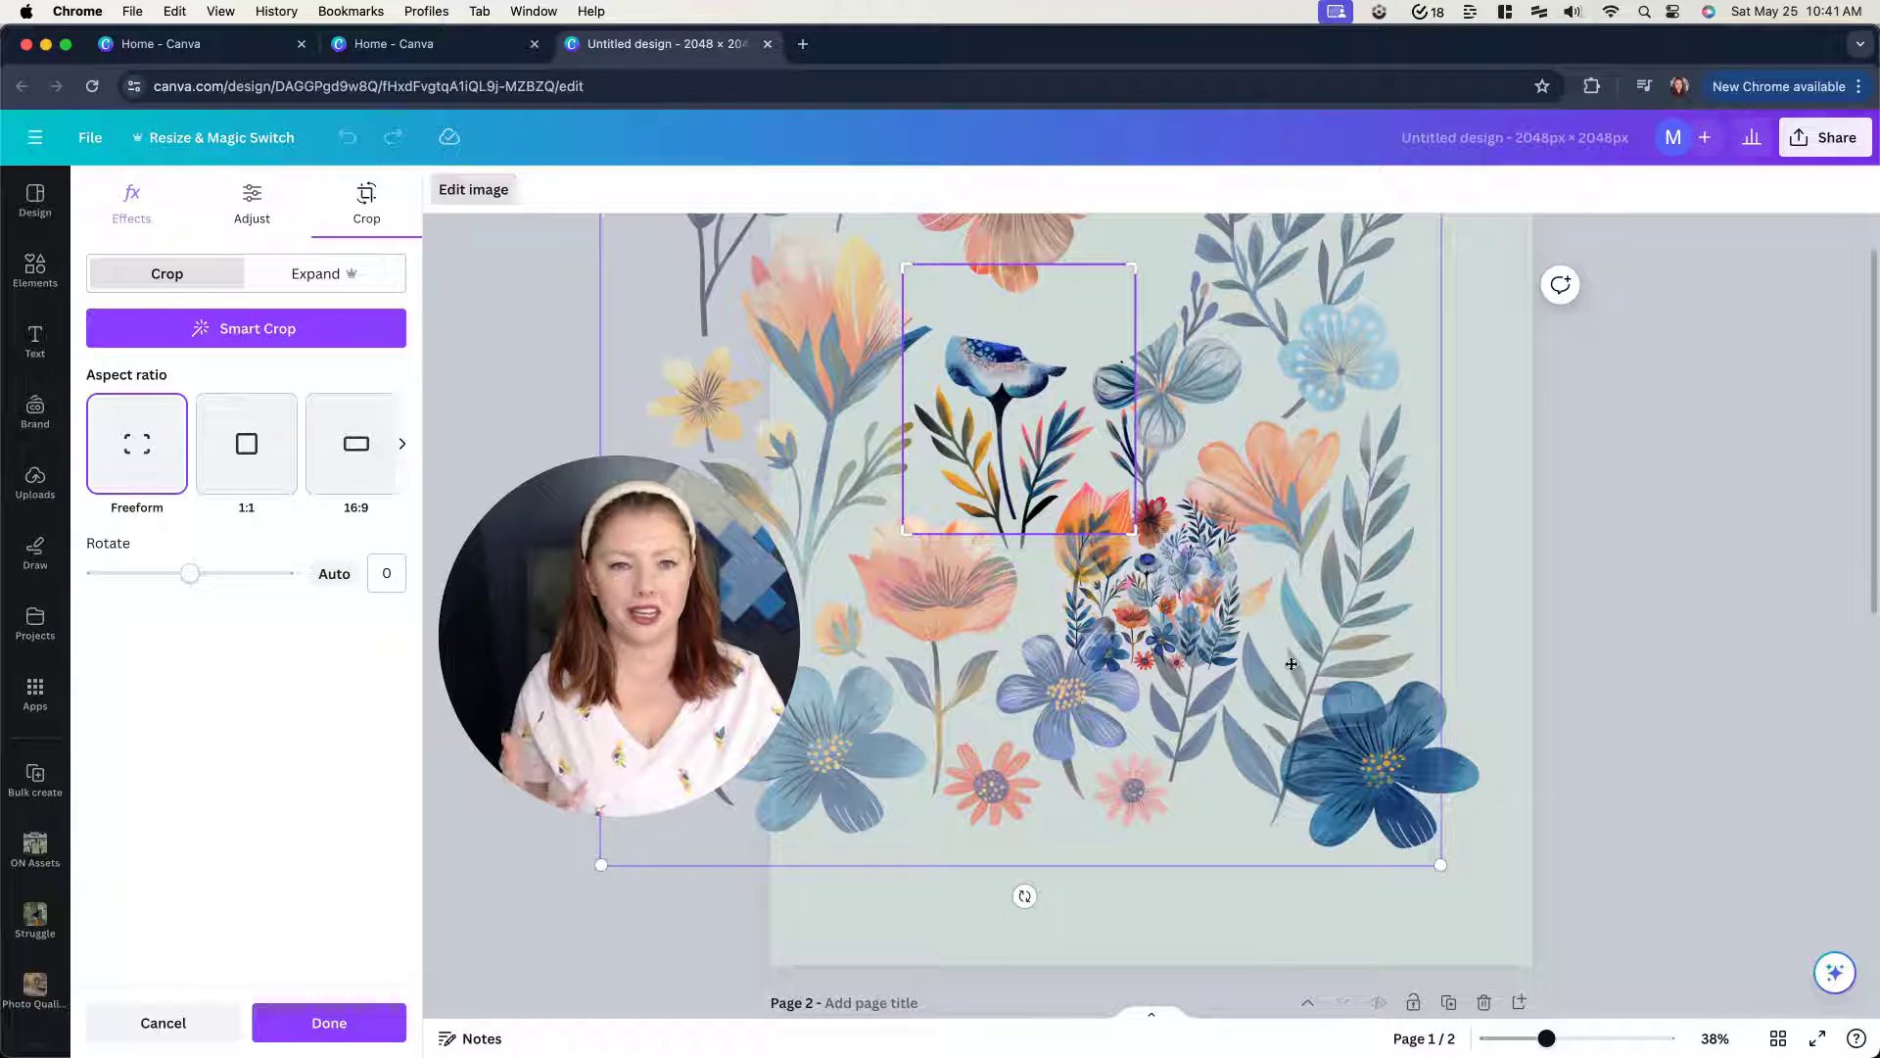
left_click(167, 1022)
- Move the newly added floral set image to the empty area below the red-orange flower
left_click(1164, 600)
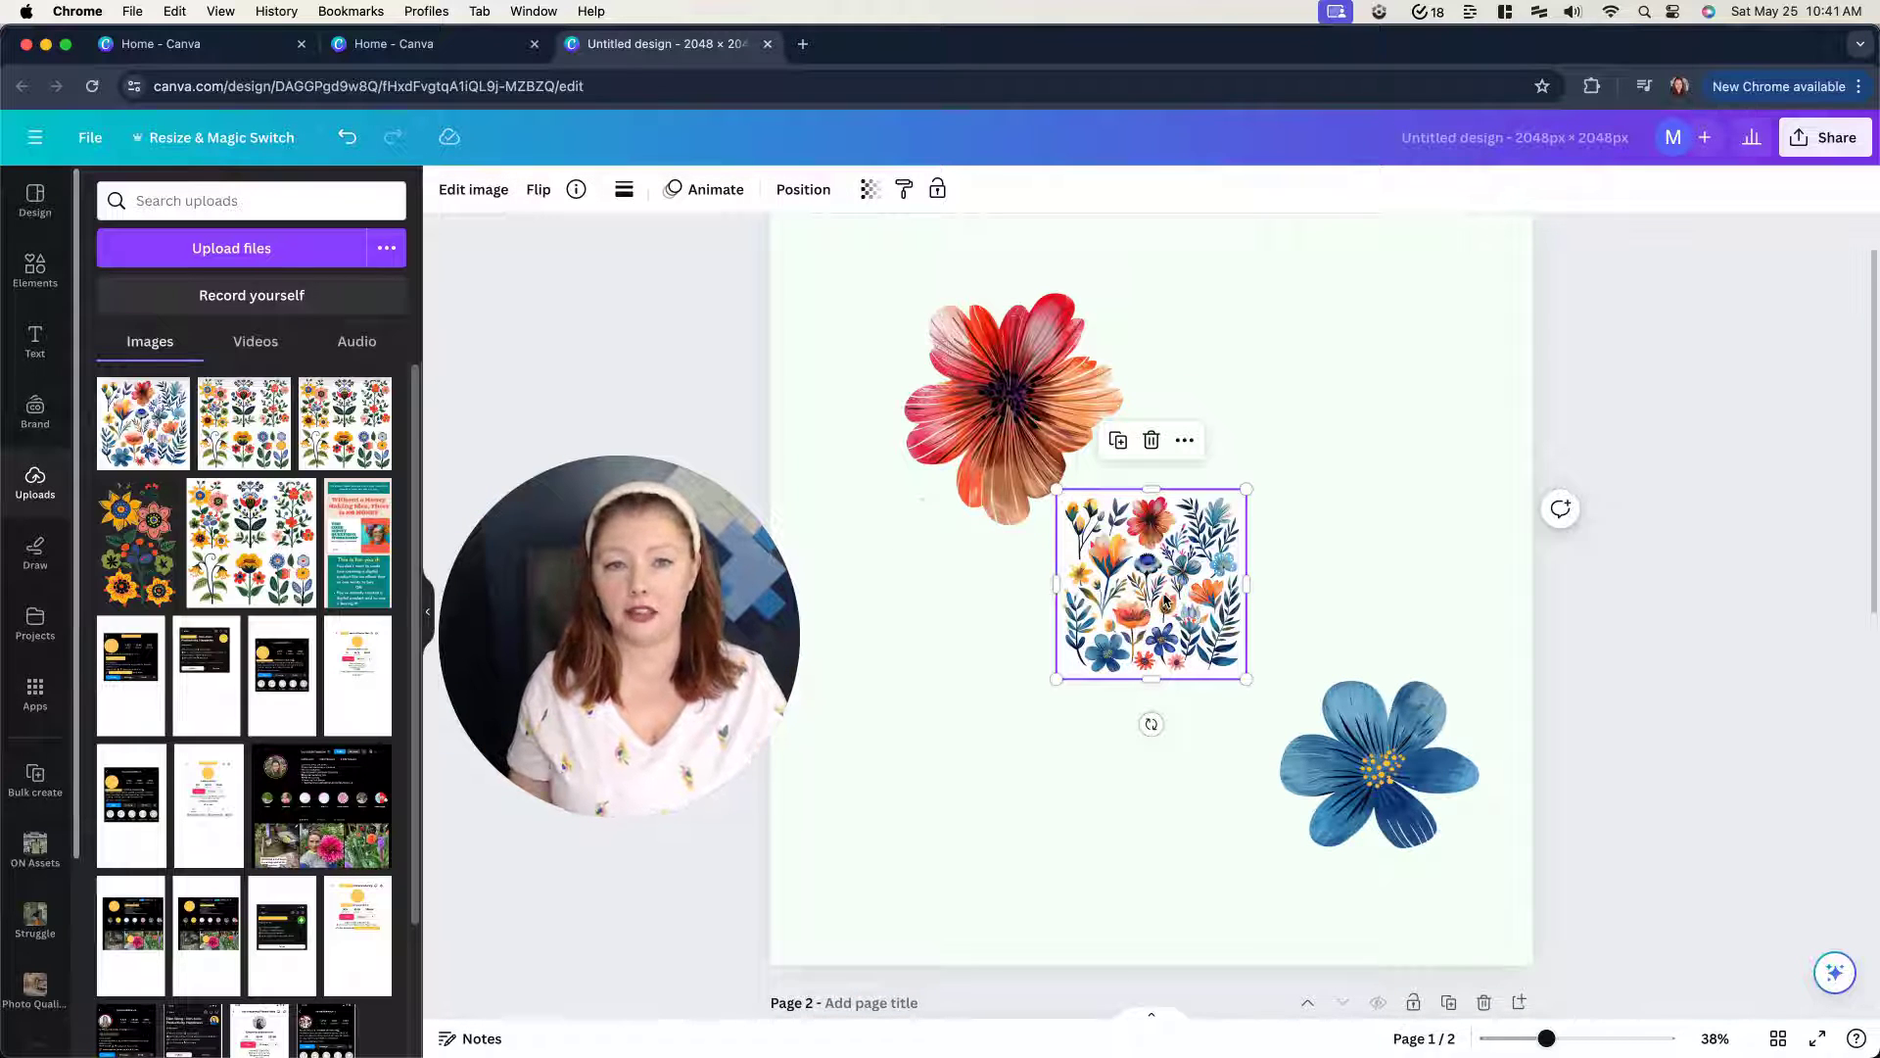
left_click(471, 193)
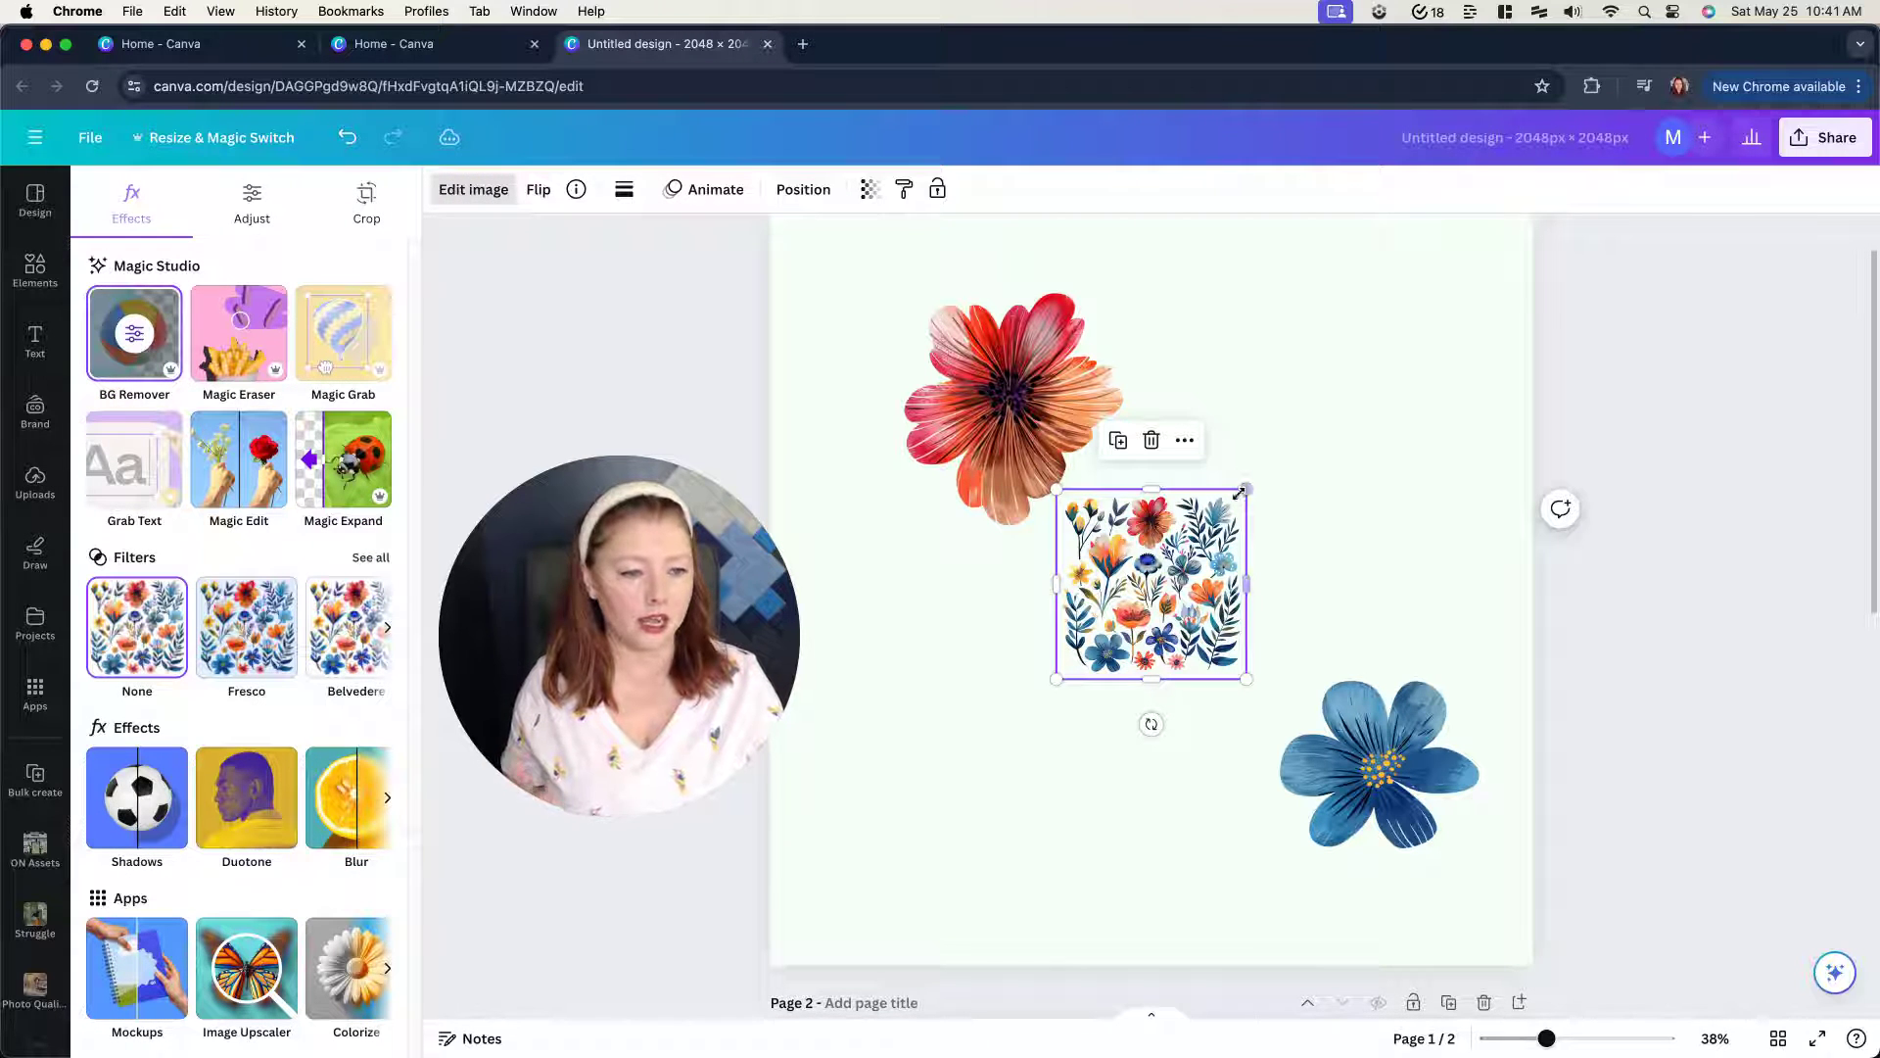
left_click_drag(1149, 635, 972, 736)
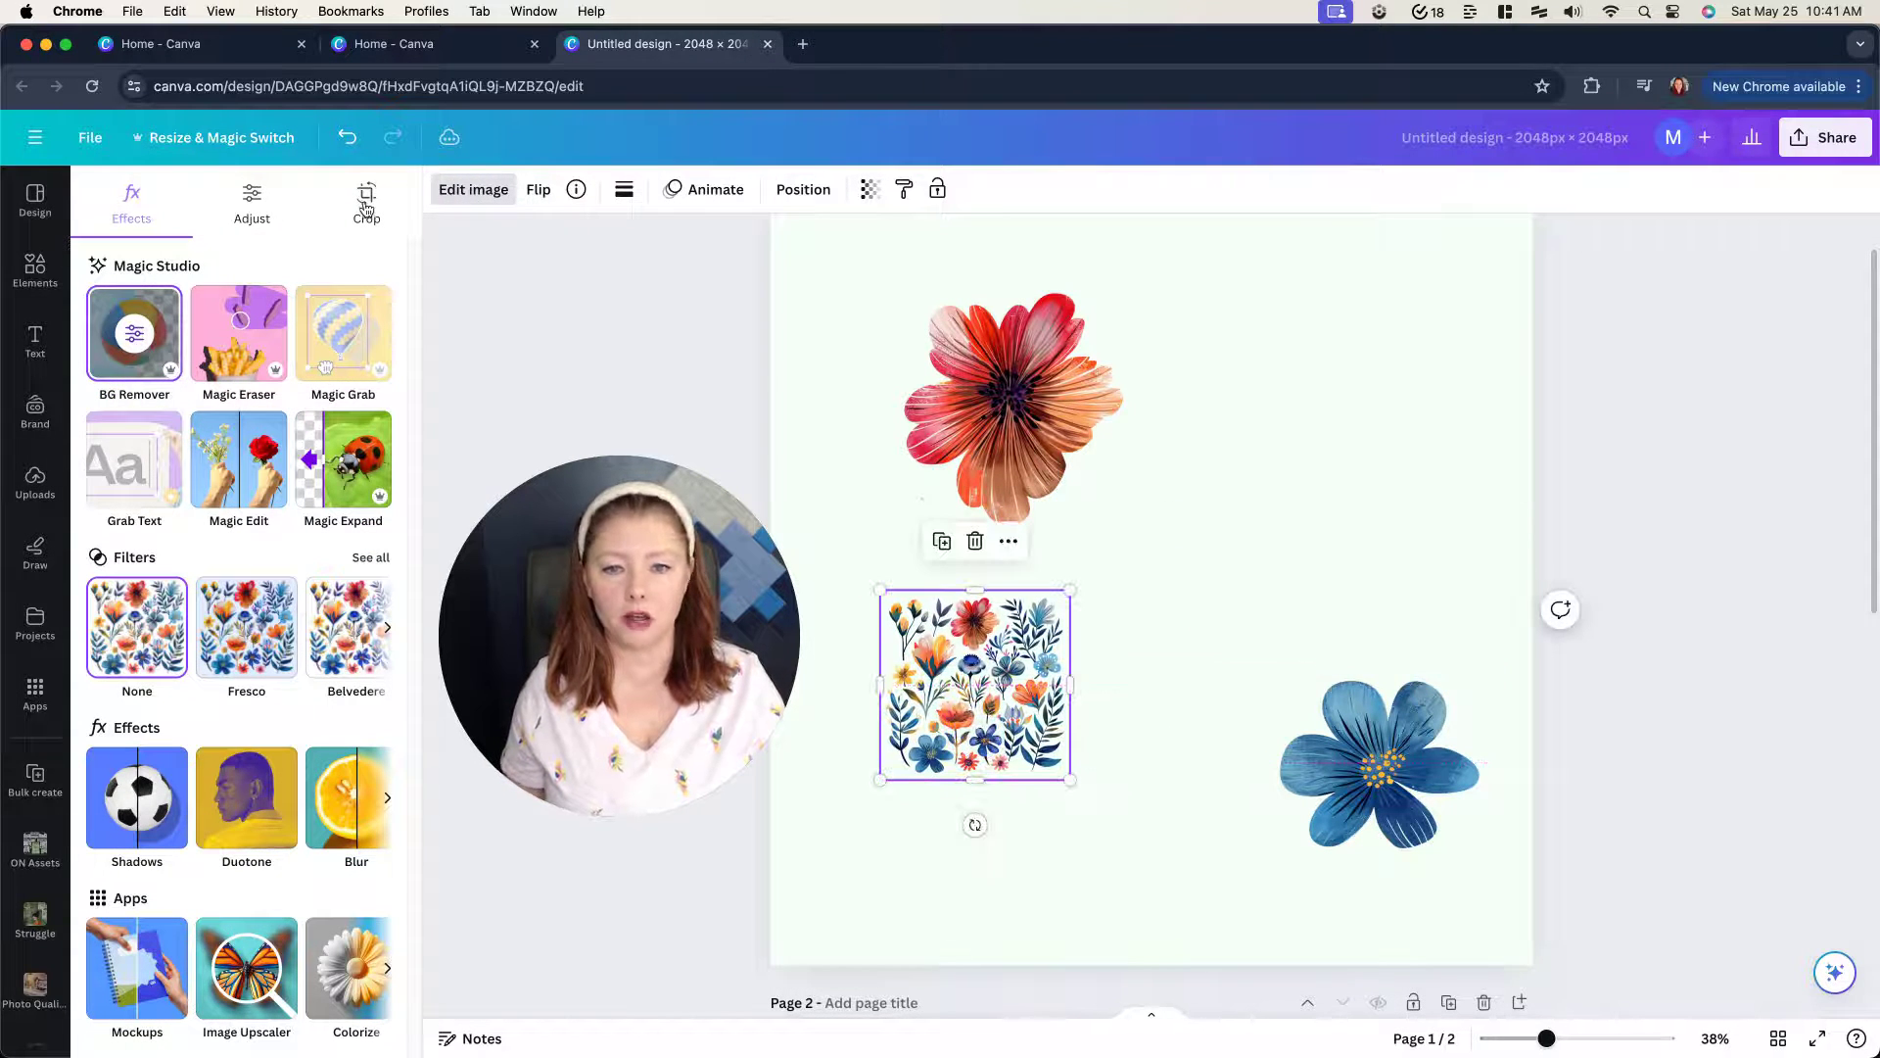
- Enlarge the floral set image and crop it to the central dark blue flower with its stem and side leaves
left_click(366, 206)
left_click_drag(1066, 597, 1263, 349)
left_click_drag(1143, 636, 1012, 766)
left_click_drag(870, 769, 921, 768)
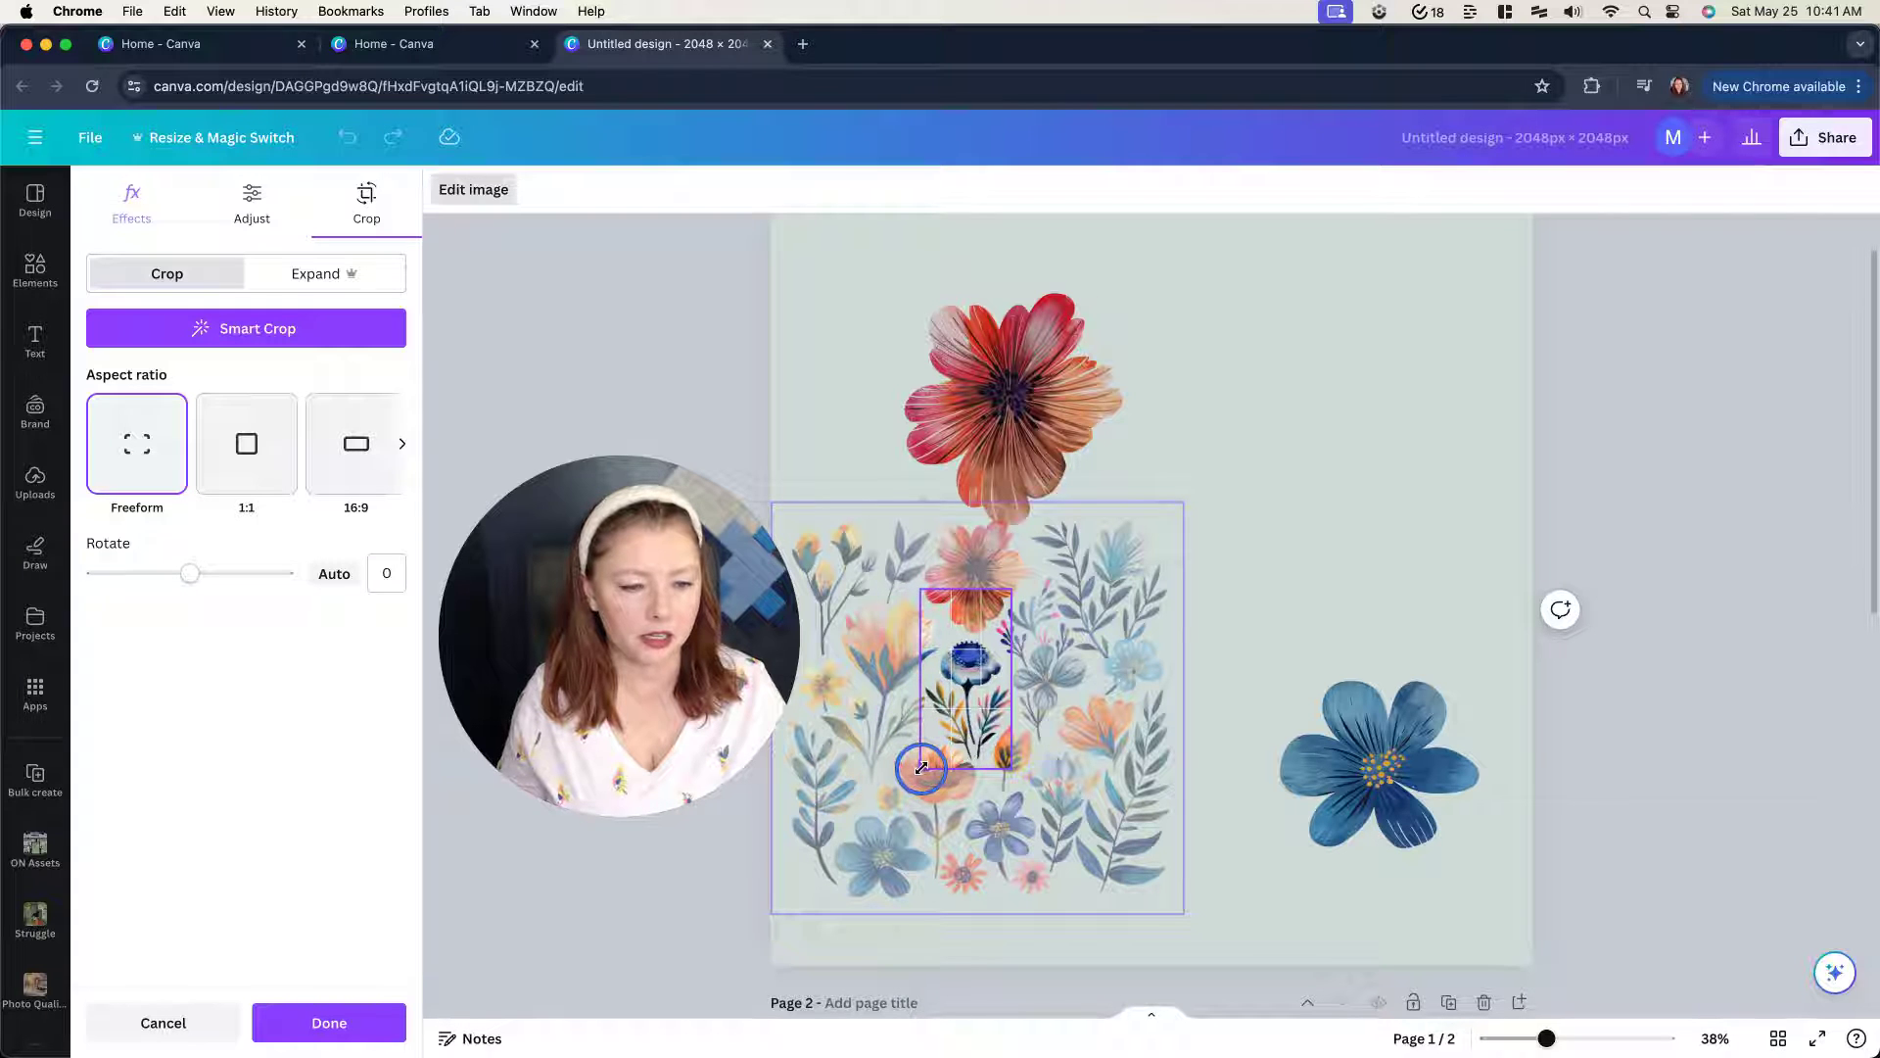
left_click_drag(1006, 596, 1009, 634)
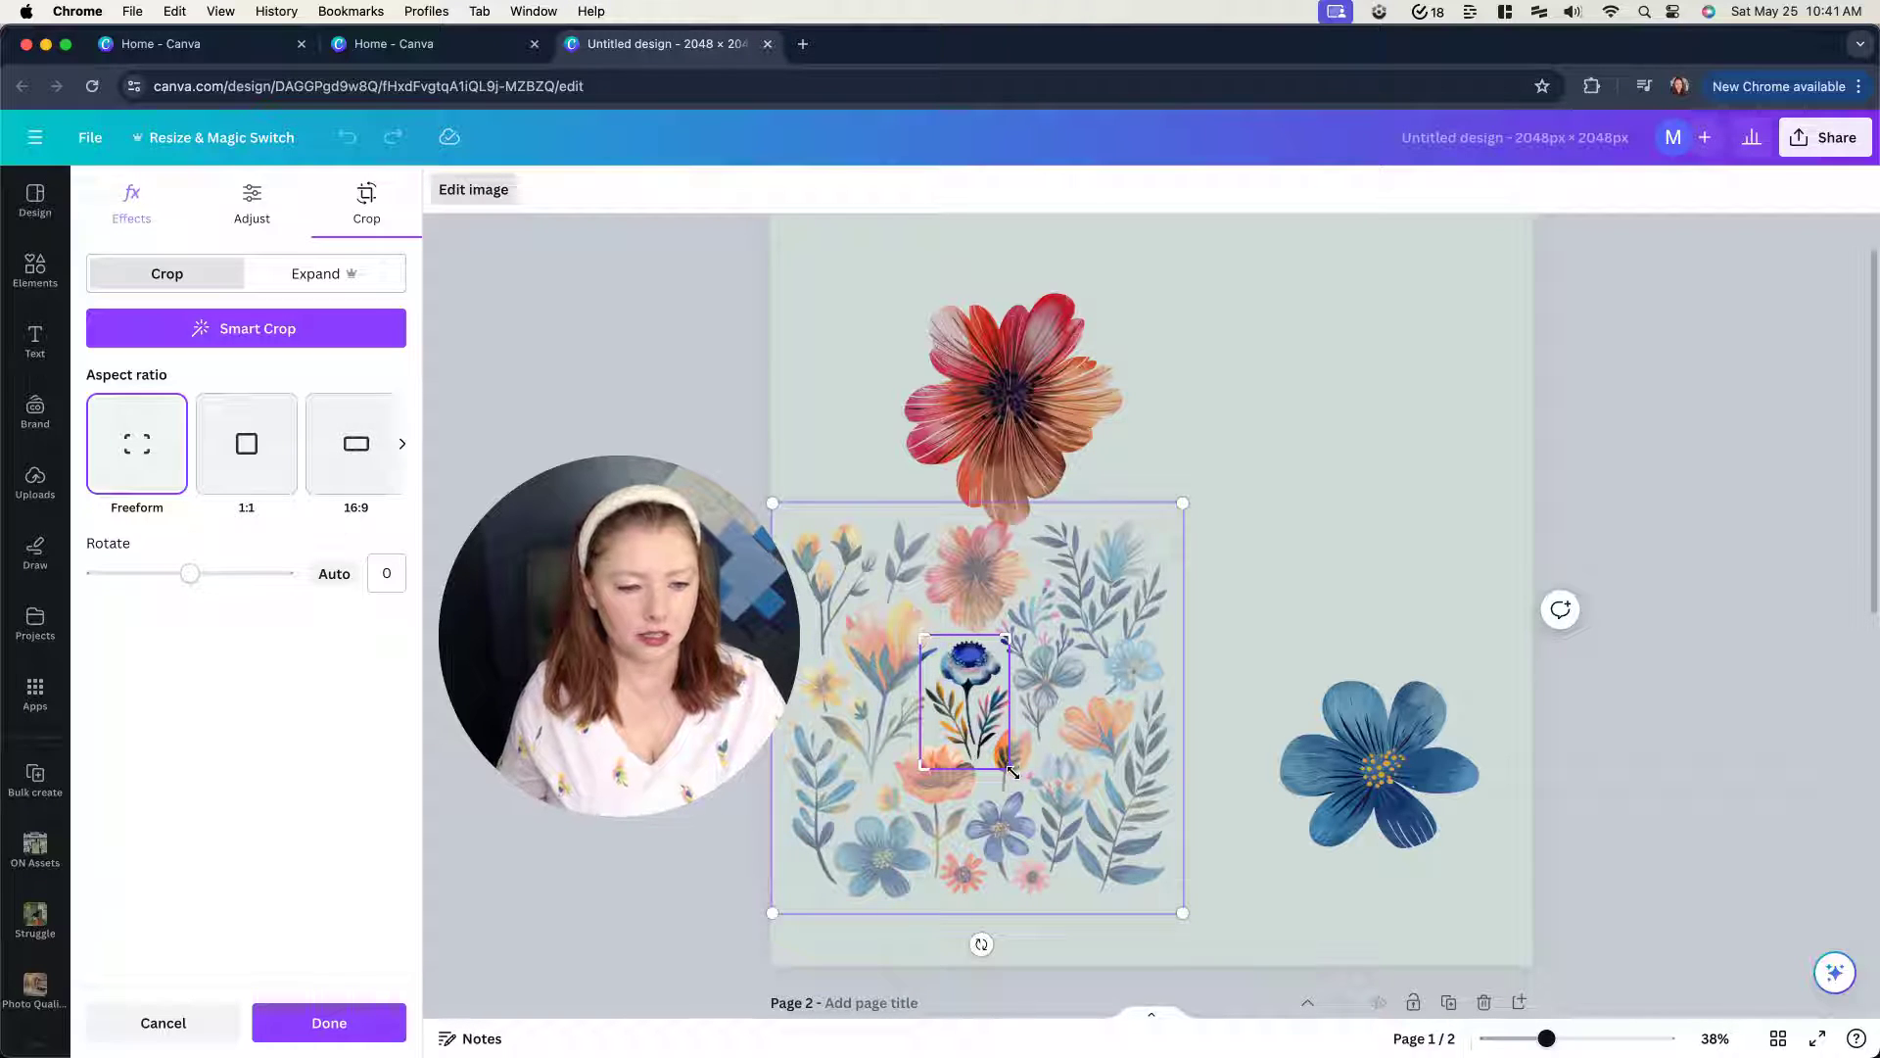
left_click(326, 1028)
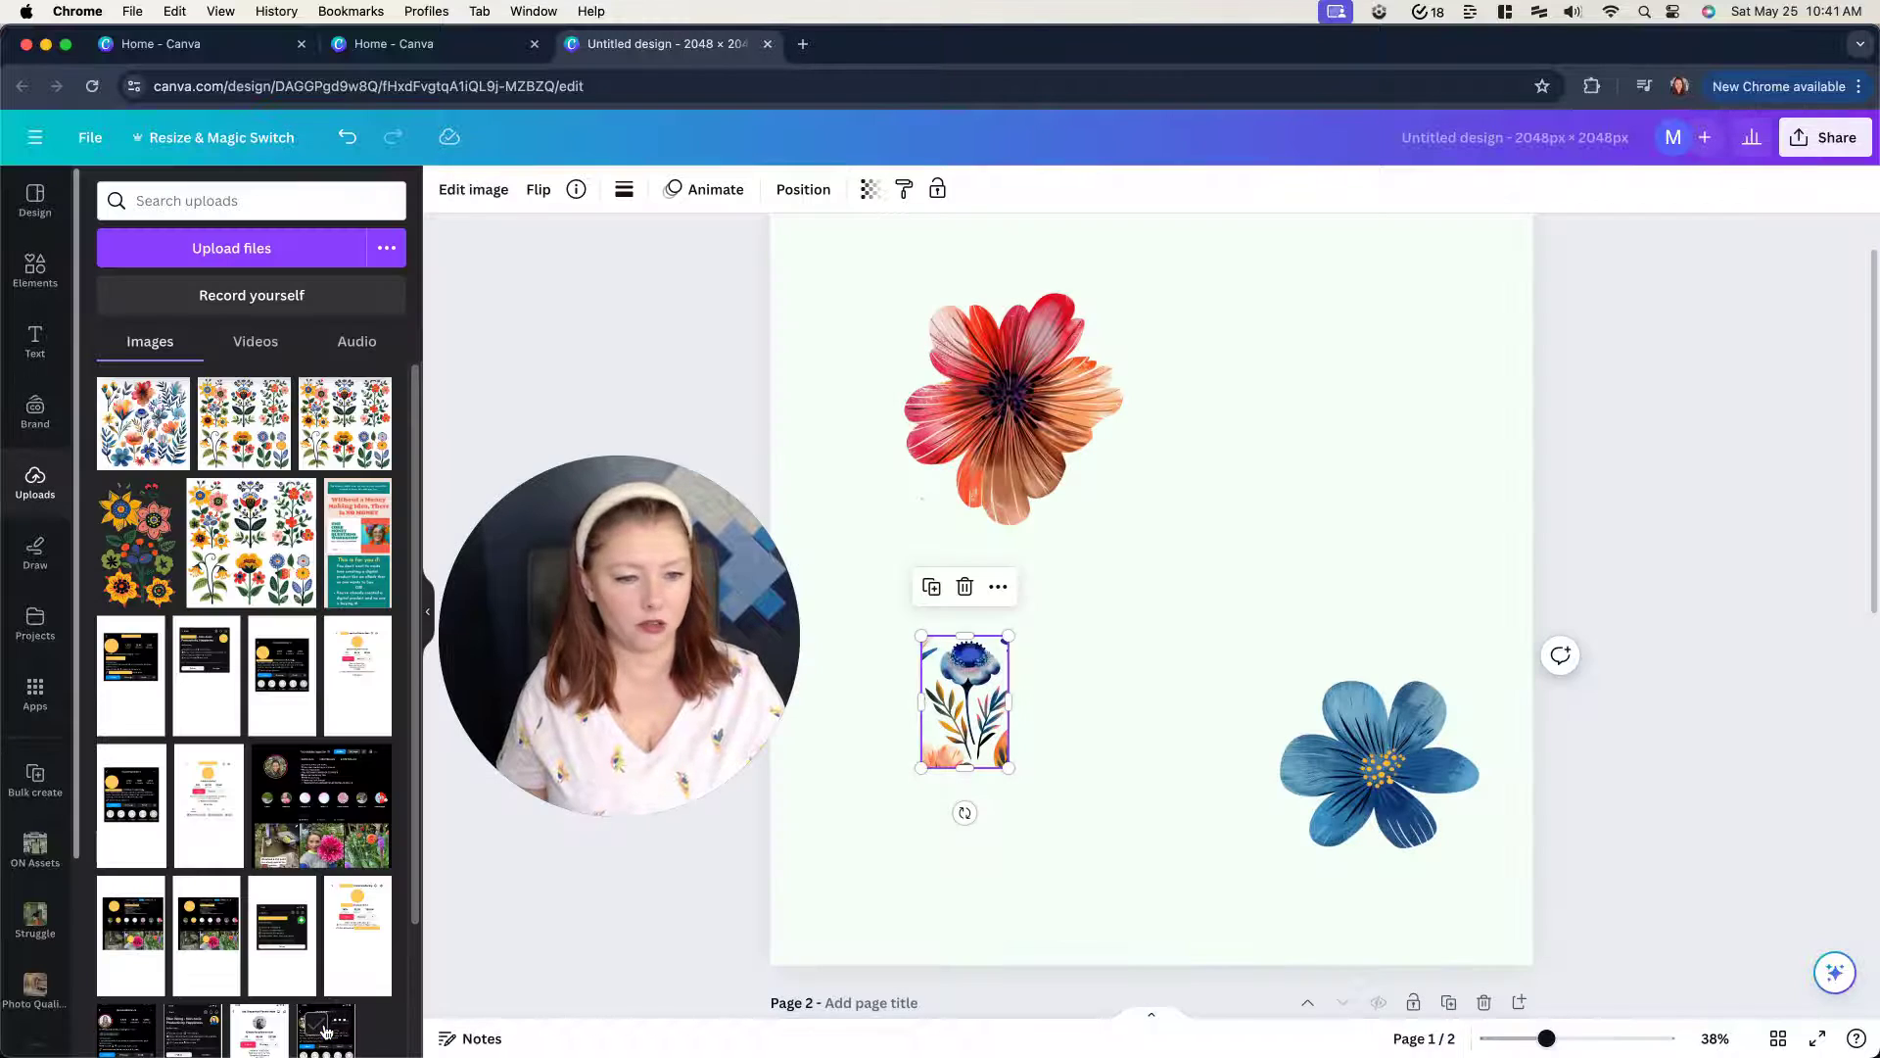
- Enlarge the cropped dark blue flower to about half the page's height and keep it below the red-orange flower
left_click(480, 191)
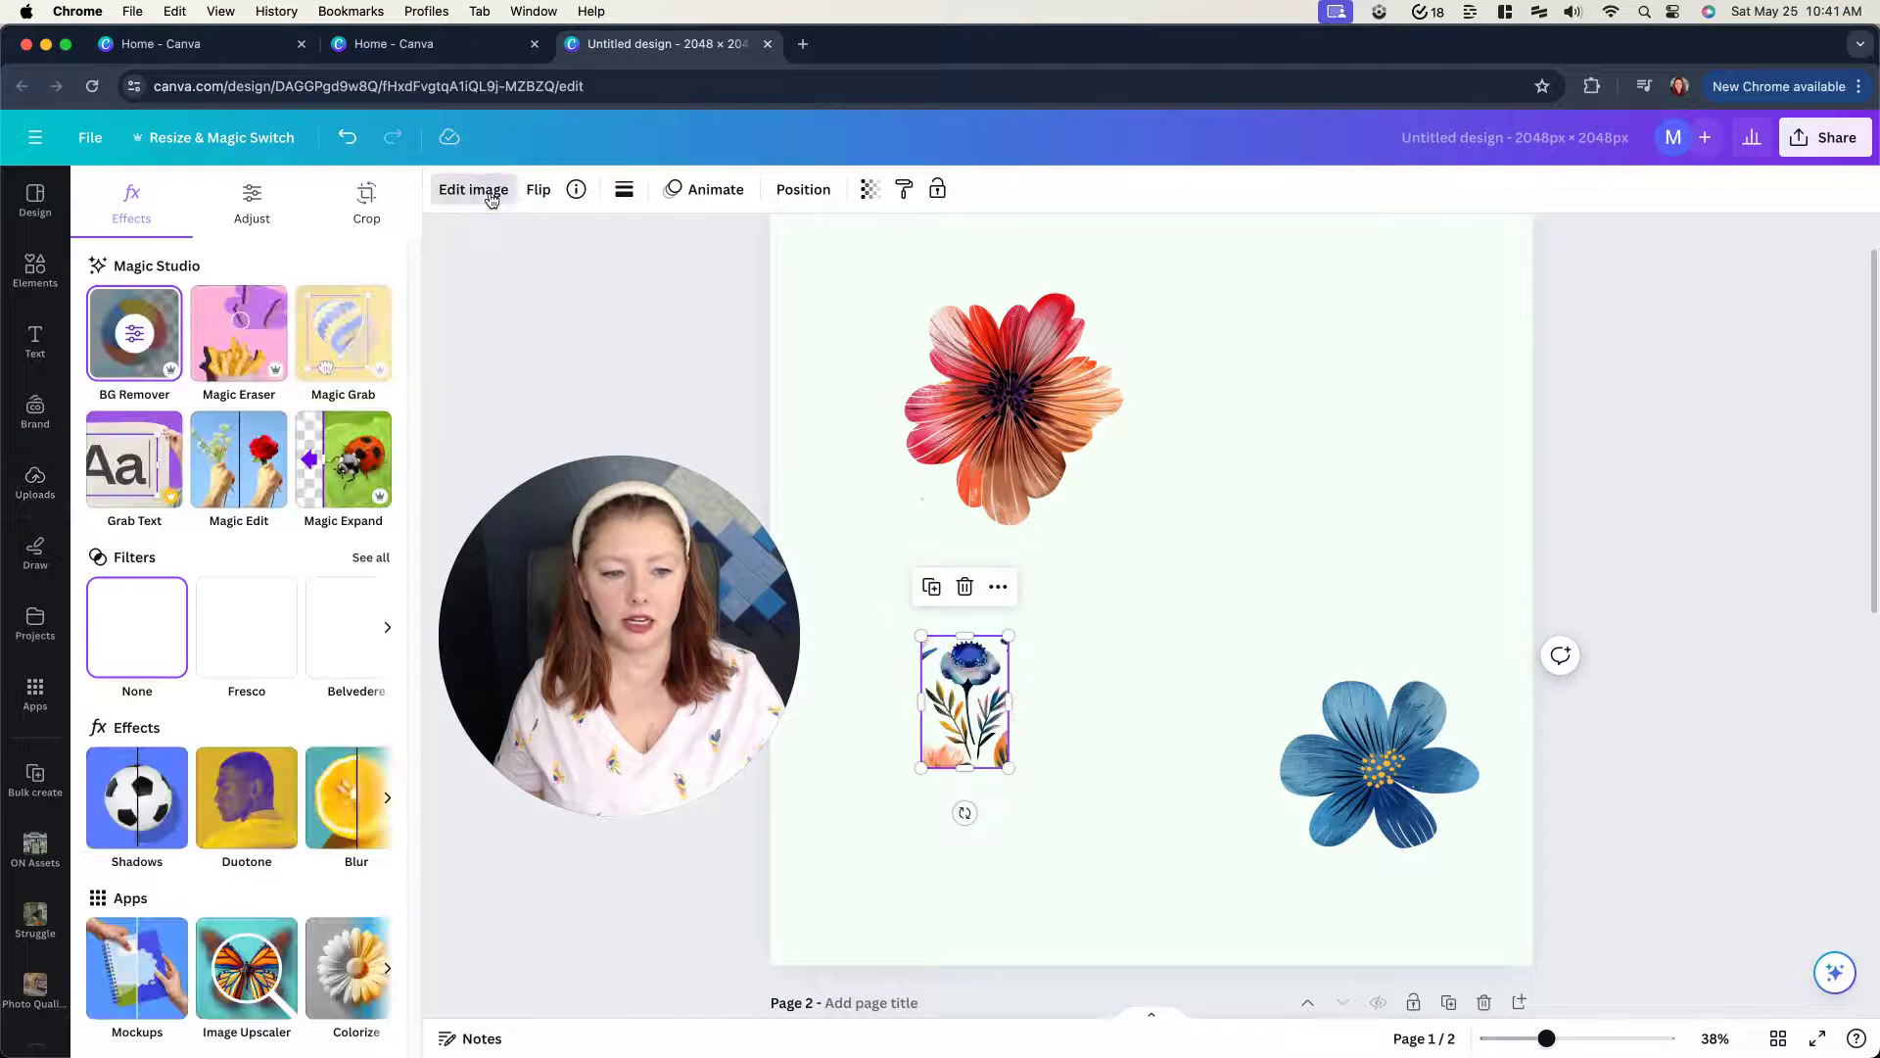
left_click_drag(1012, 635, 1302, 424)
left_click_drag(1178, 577, 1128, 734)
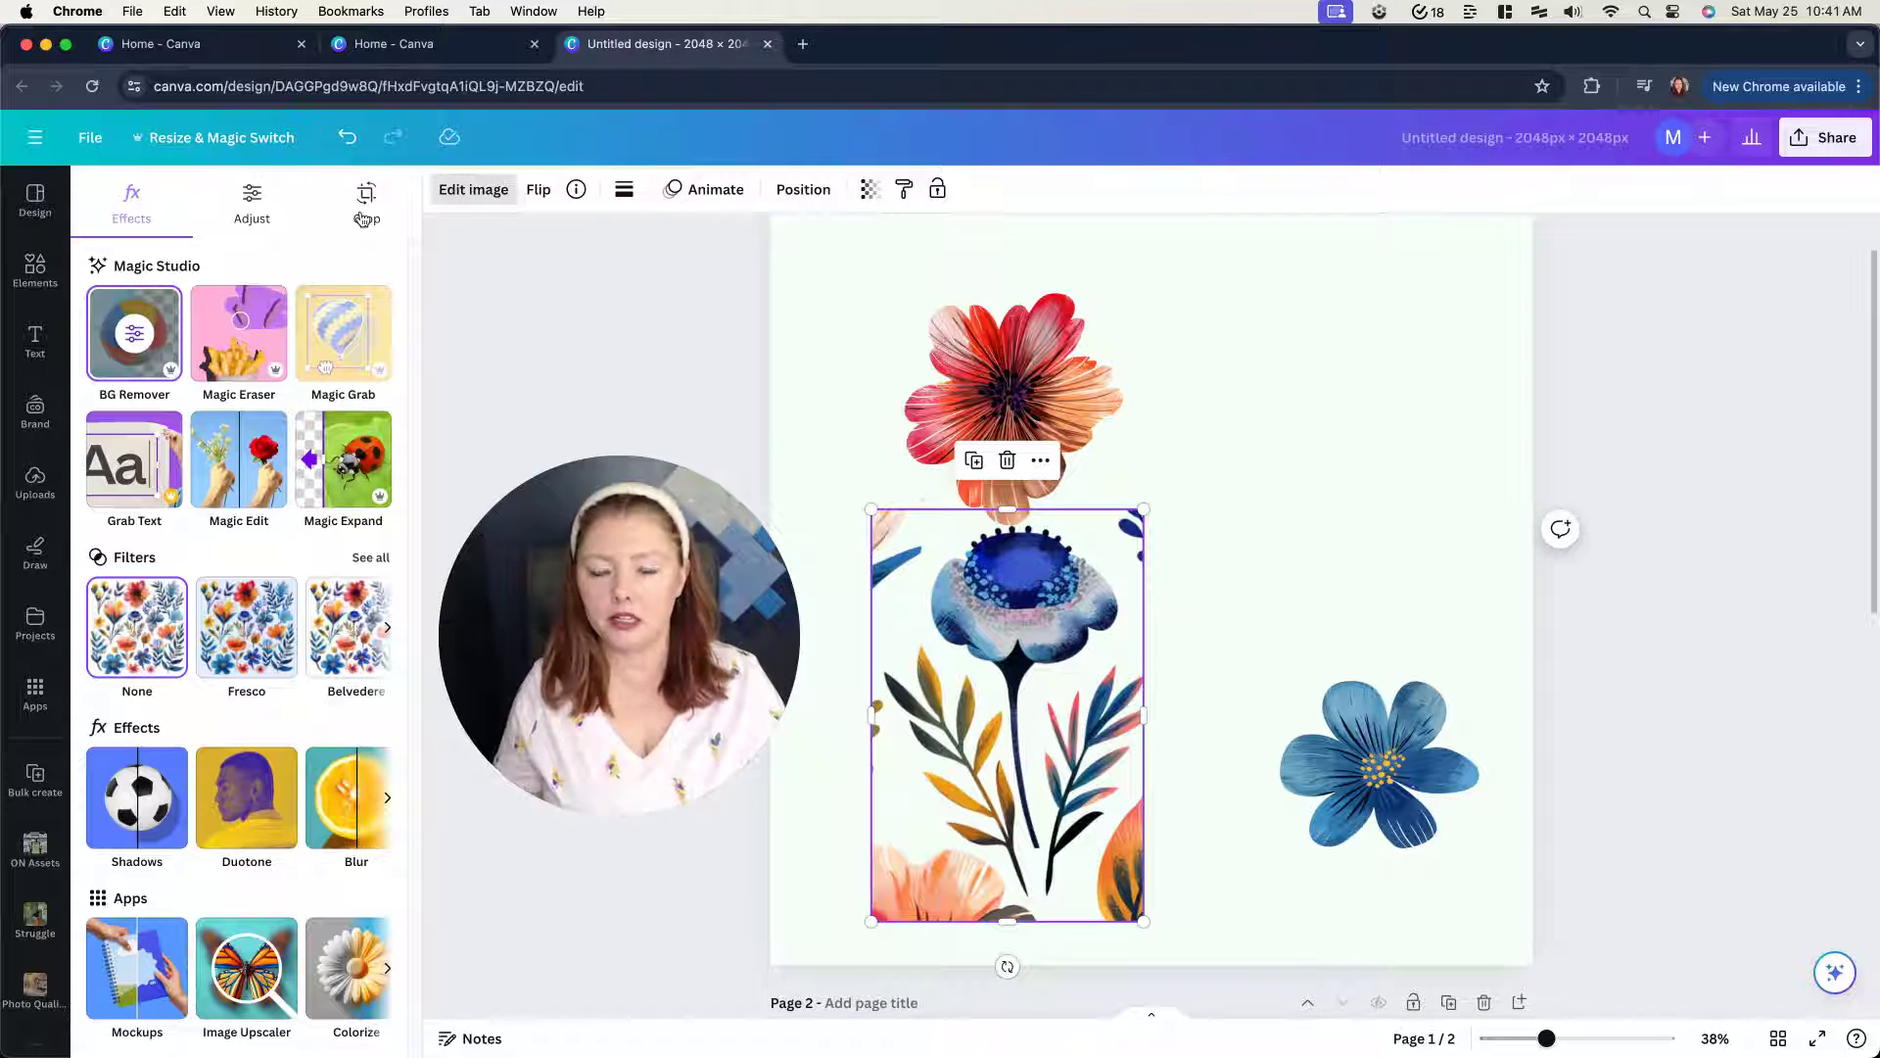
- Brush a closed ring around the dark blue flower with Magic Eraser at size 20, reduce the brush size to 10, and erase the marked area
left_click(238, 333)
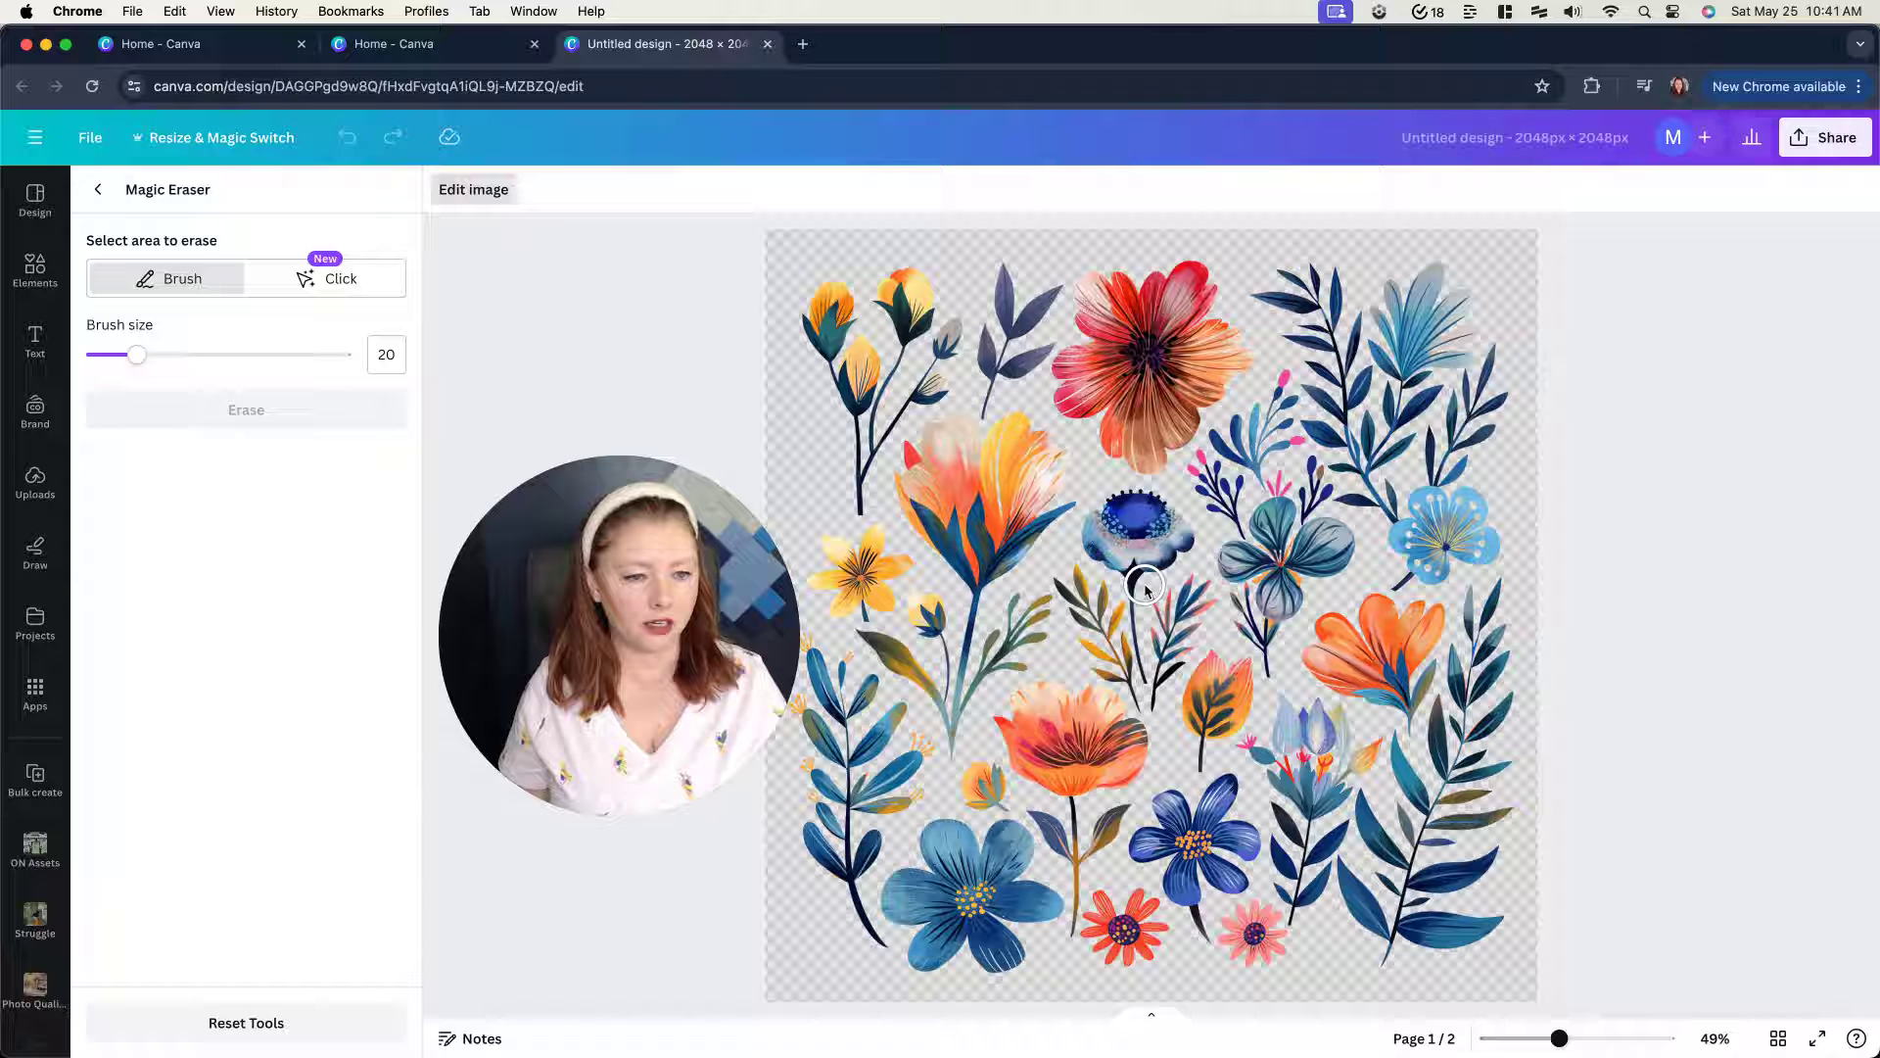
mouse_move(1129, 466)
left_mouse_down()
mouse_move(1183, 459)
mouse_move(1219, 479)
mouse_move(1231, 519)
mouse_move(1249, 619)
mouse_move(1191, 718)
left_mouse_up()
mouse_move(1164, 741)
left_mouse_down()
mouse_move(1089, 731)
mouse_move(1100, 717)
mouse_move(1021, 645)
left_mouse_up()
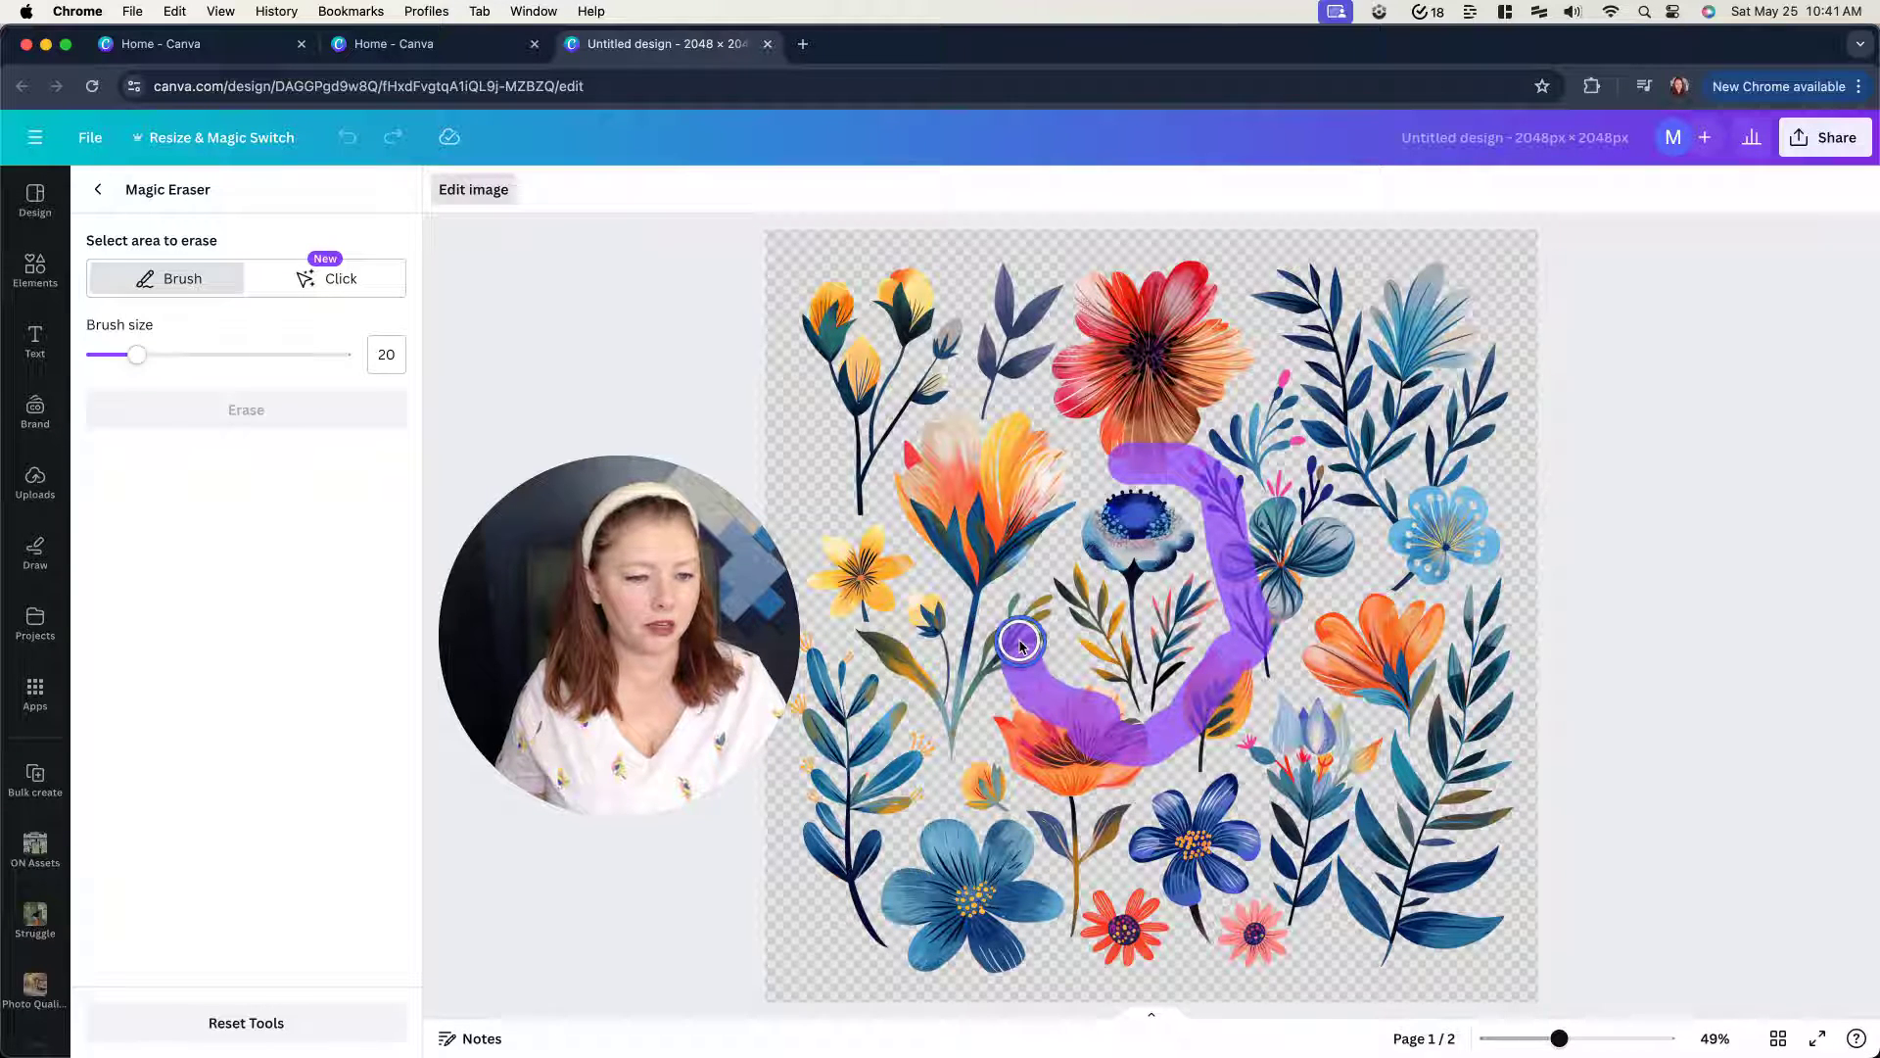
mouse_move(1019, 644)
left_mouse_down()
mouse_move(1036, 612)
mouse_move(1019, 533)
mouse_move(1104, 446)
mouse_move(1252, 453)
left_mouse_up()
left_click_drag(137, 355, 109, 358)
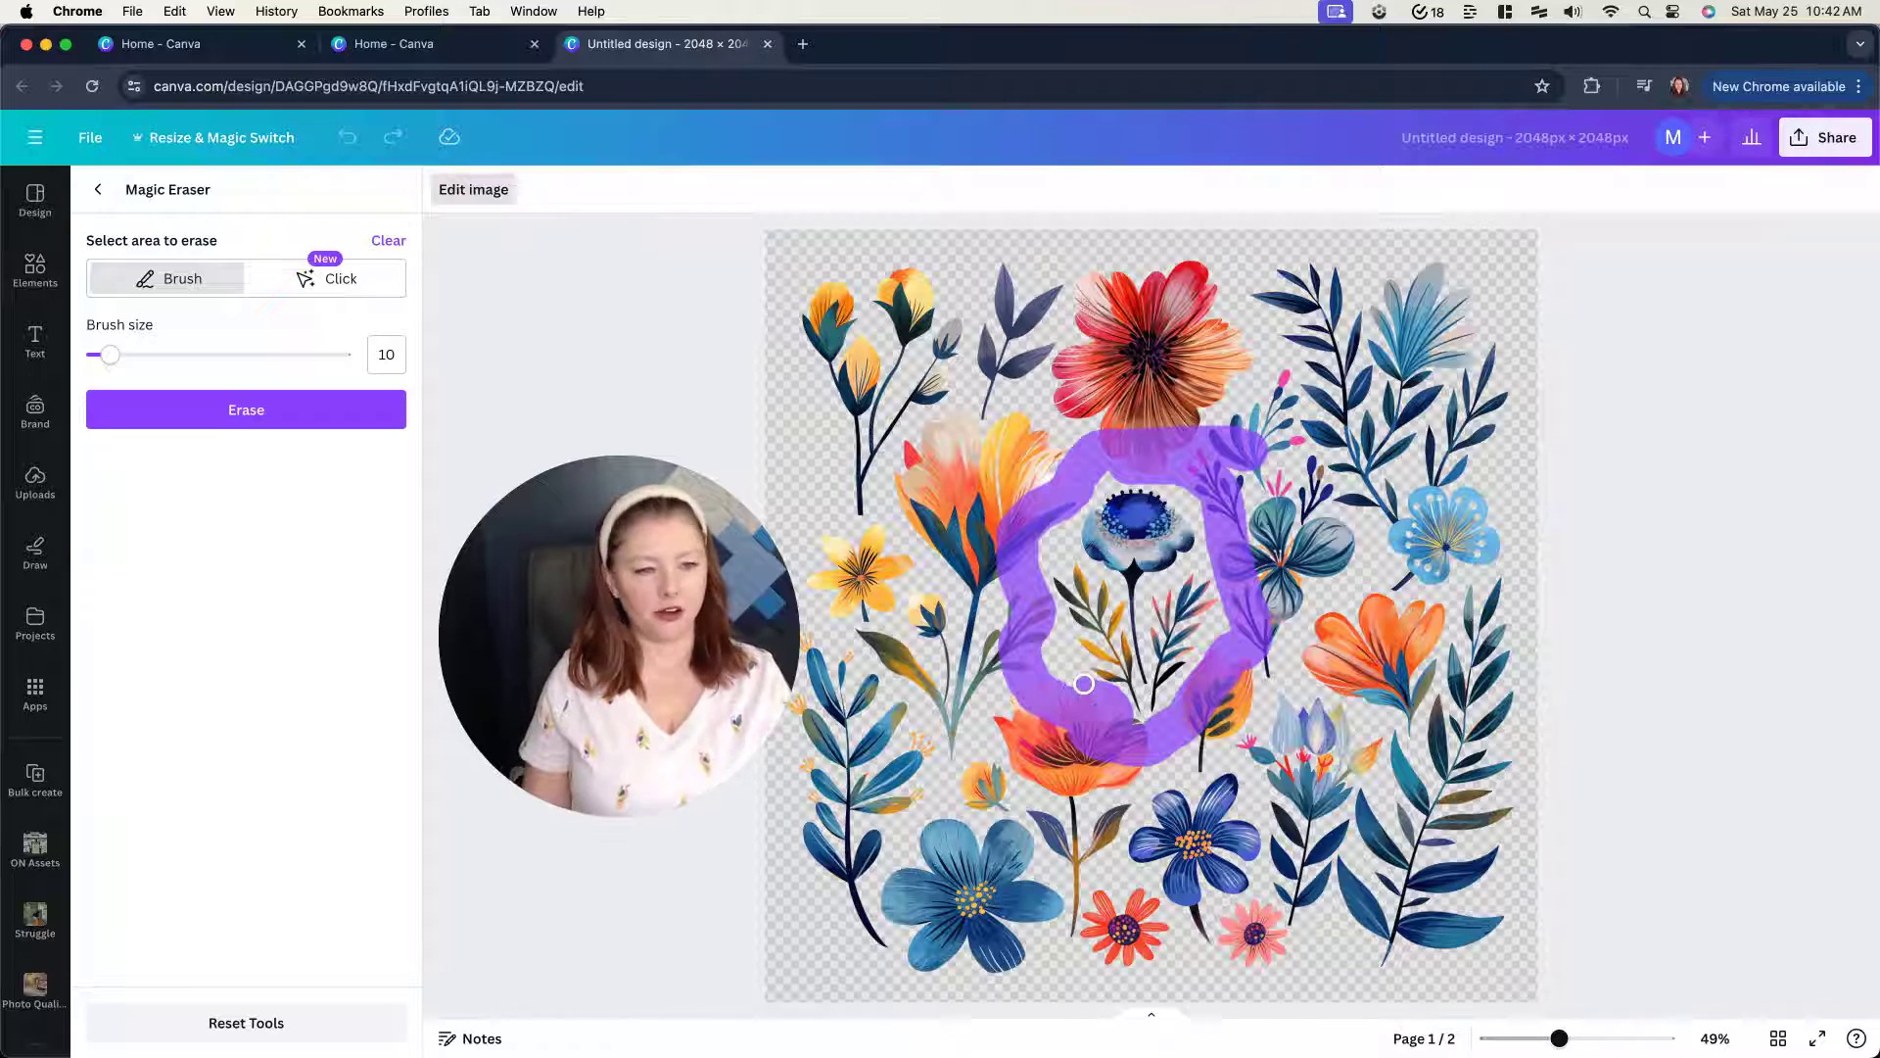
left_click(232, 411)
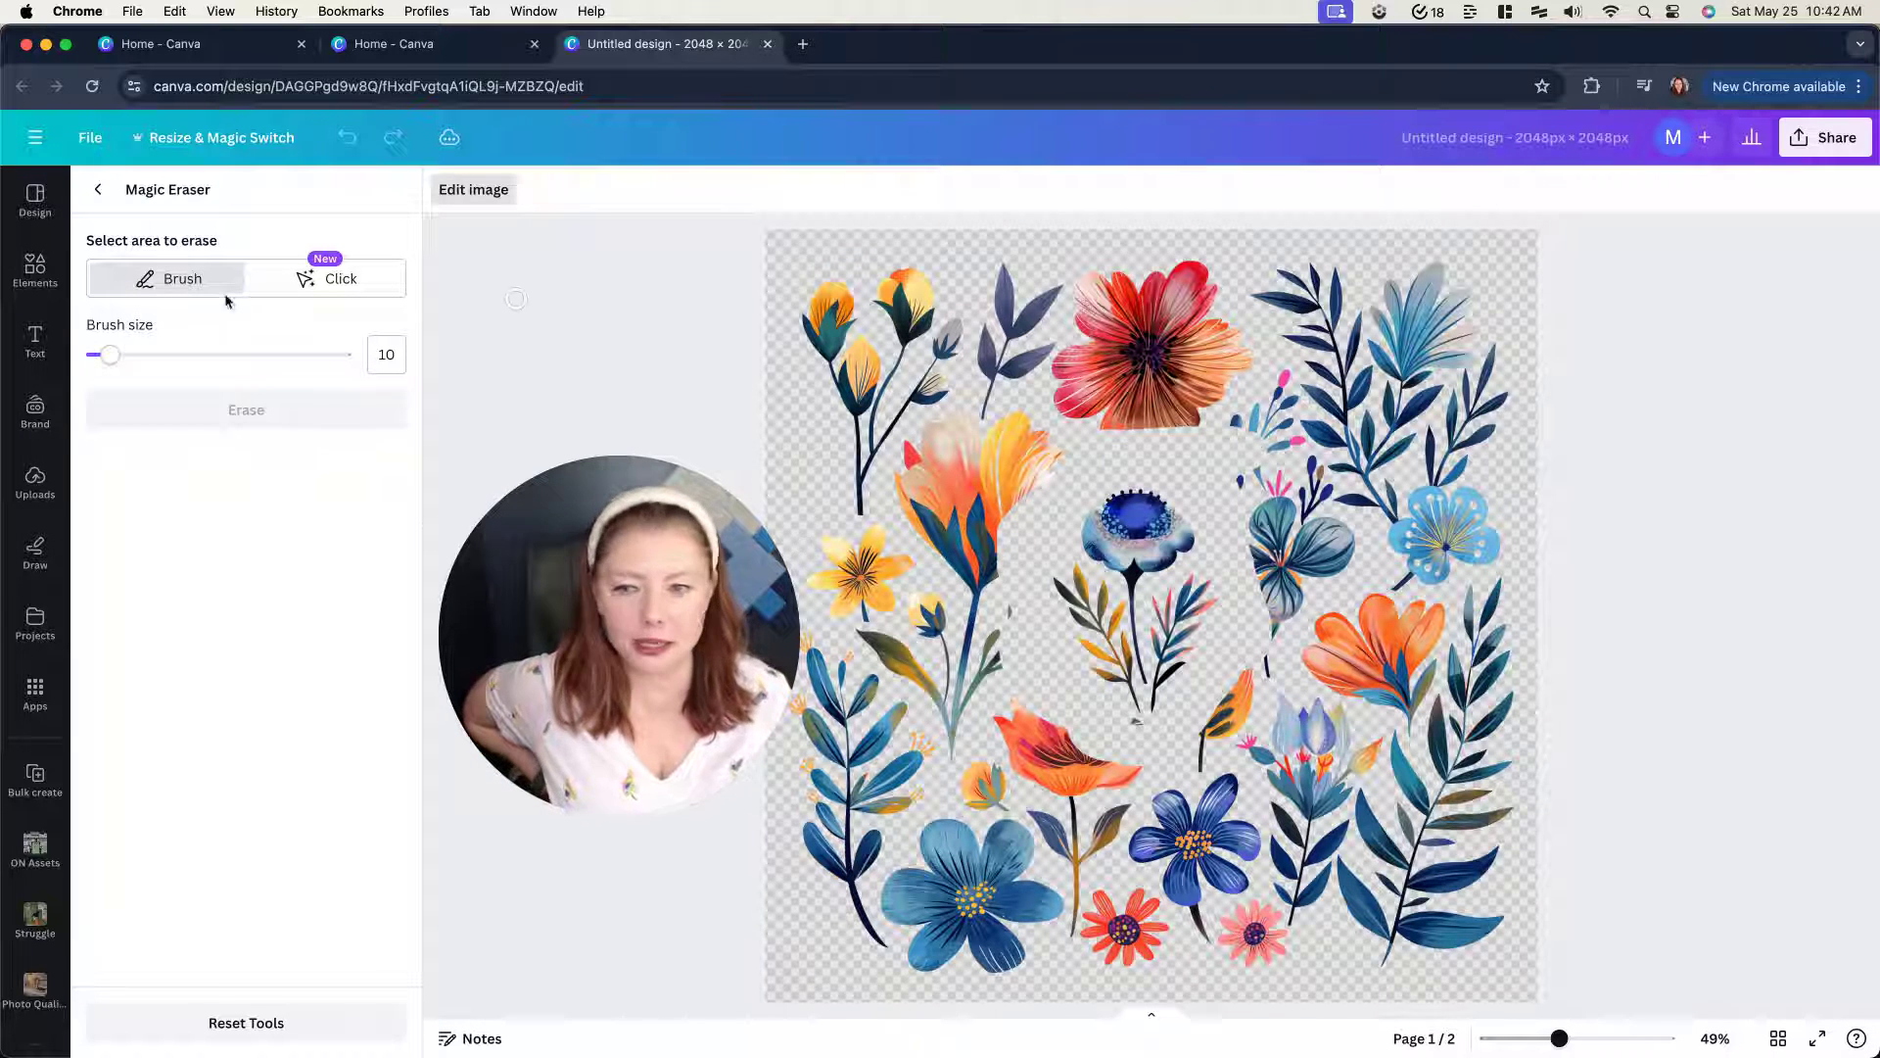
- Brush over the leftover fragments around the dark blue flower at size 10, erase them, and leave Magic Eraser
left_click_drag(1008, 618, 1008, 638)
mouse_move(1104, 724)
left_mouse_down()
mouse_move(1165, 729)
mouse_move(1240, 673)
mouse_move(1256, 524)
mouse_move(1237, 468)
mouse_move(1054, 474)
mouse_move(998, 563)
mouse_move(1002, 715)
mouse_move(1139, 759)
mouse_move(1036, 701)
mouse_move(1018, 627)
mouse_move(1012, 681)
left_mouse_up()
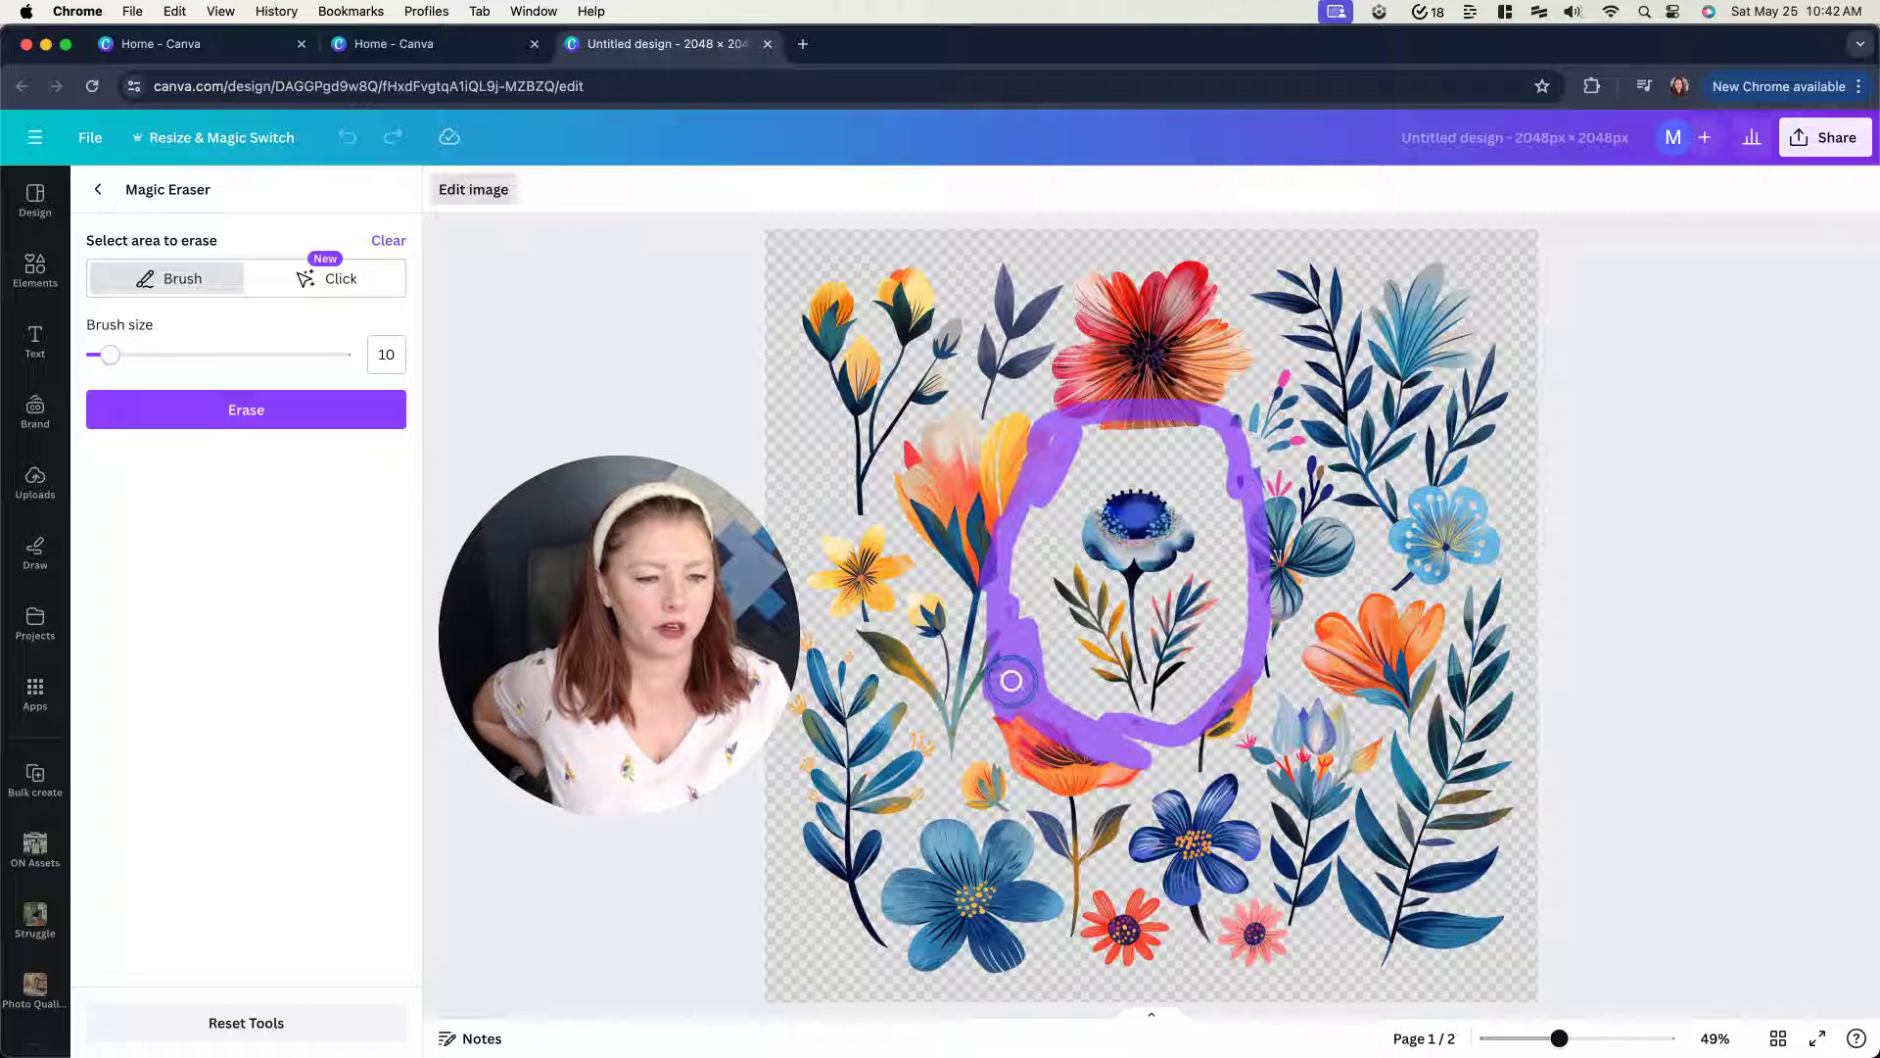
left_click(261, 419)
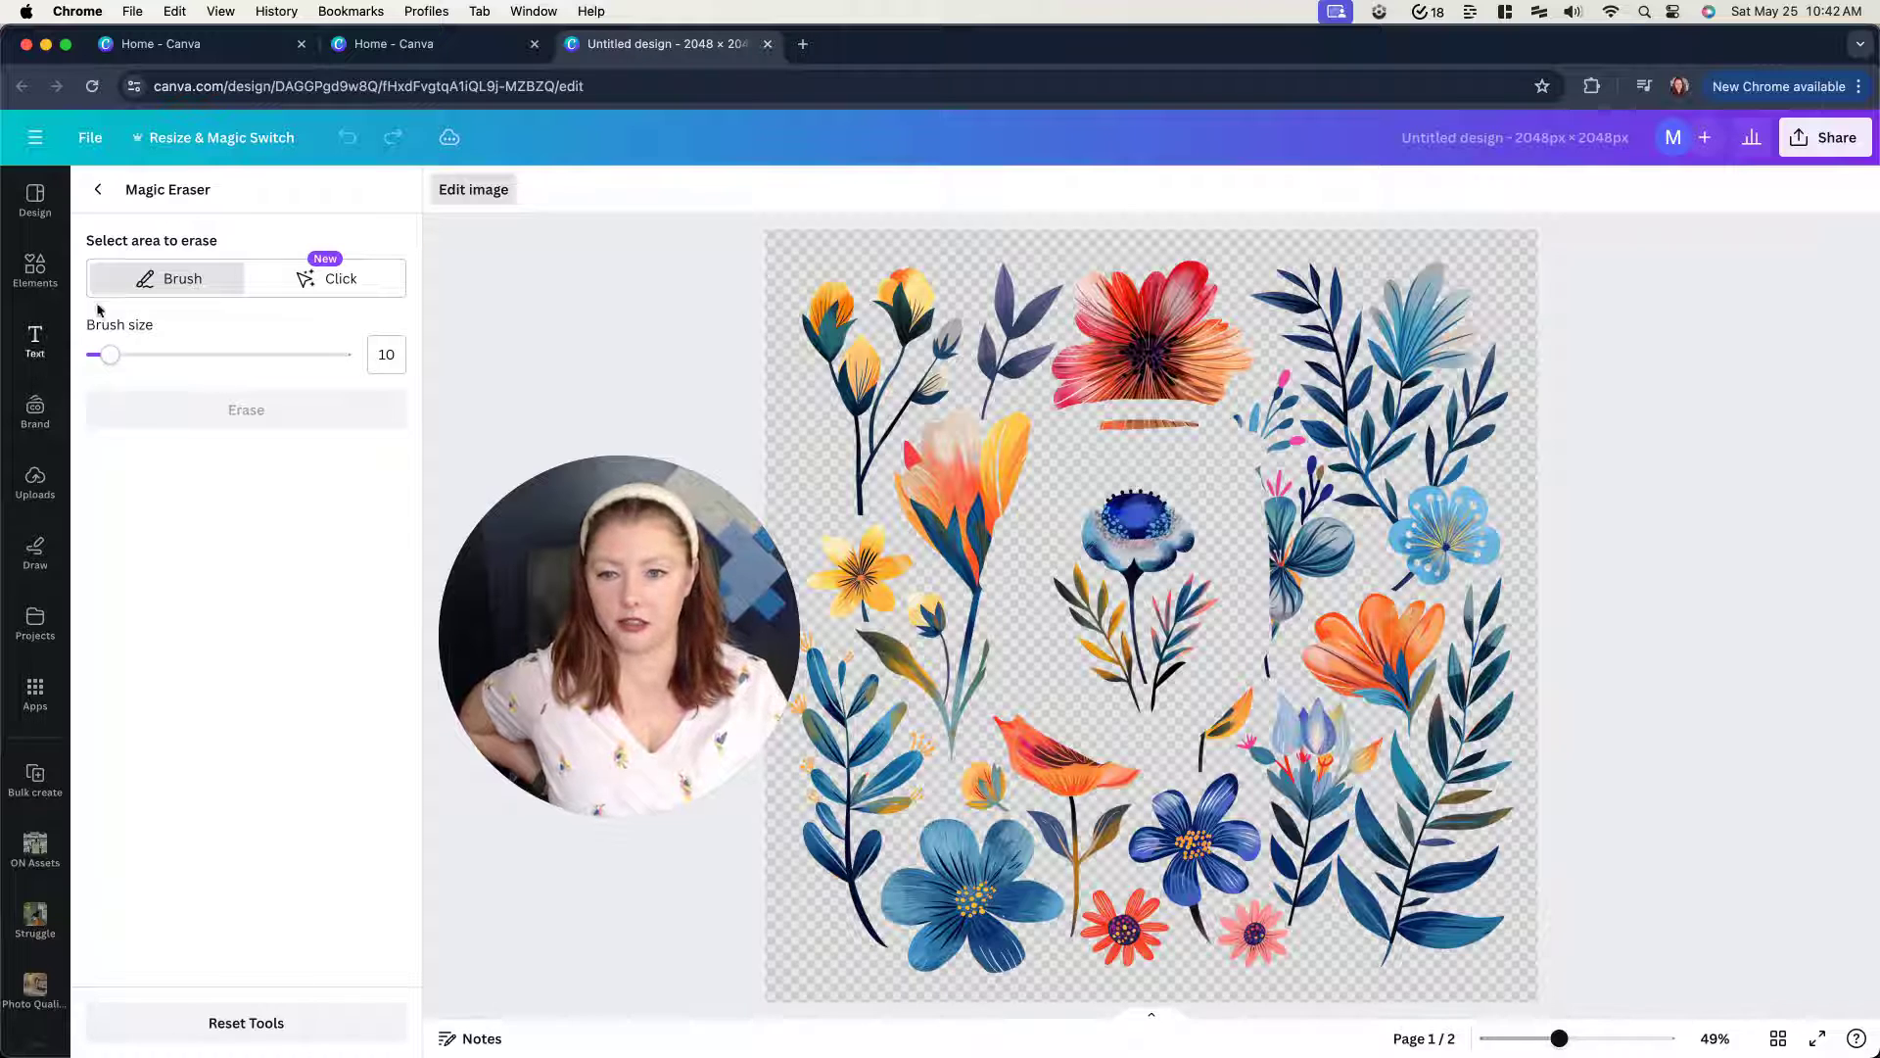
left_click(98, 188)
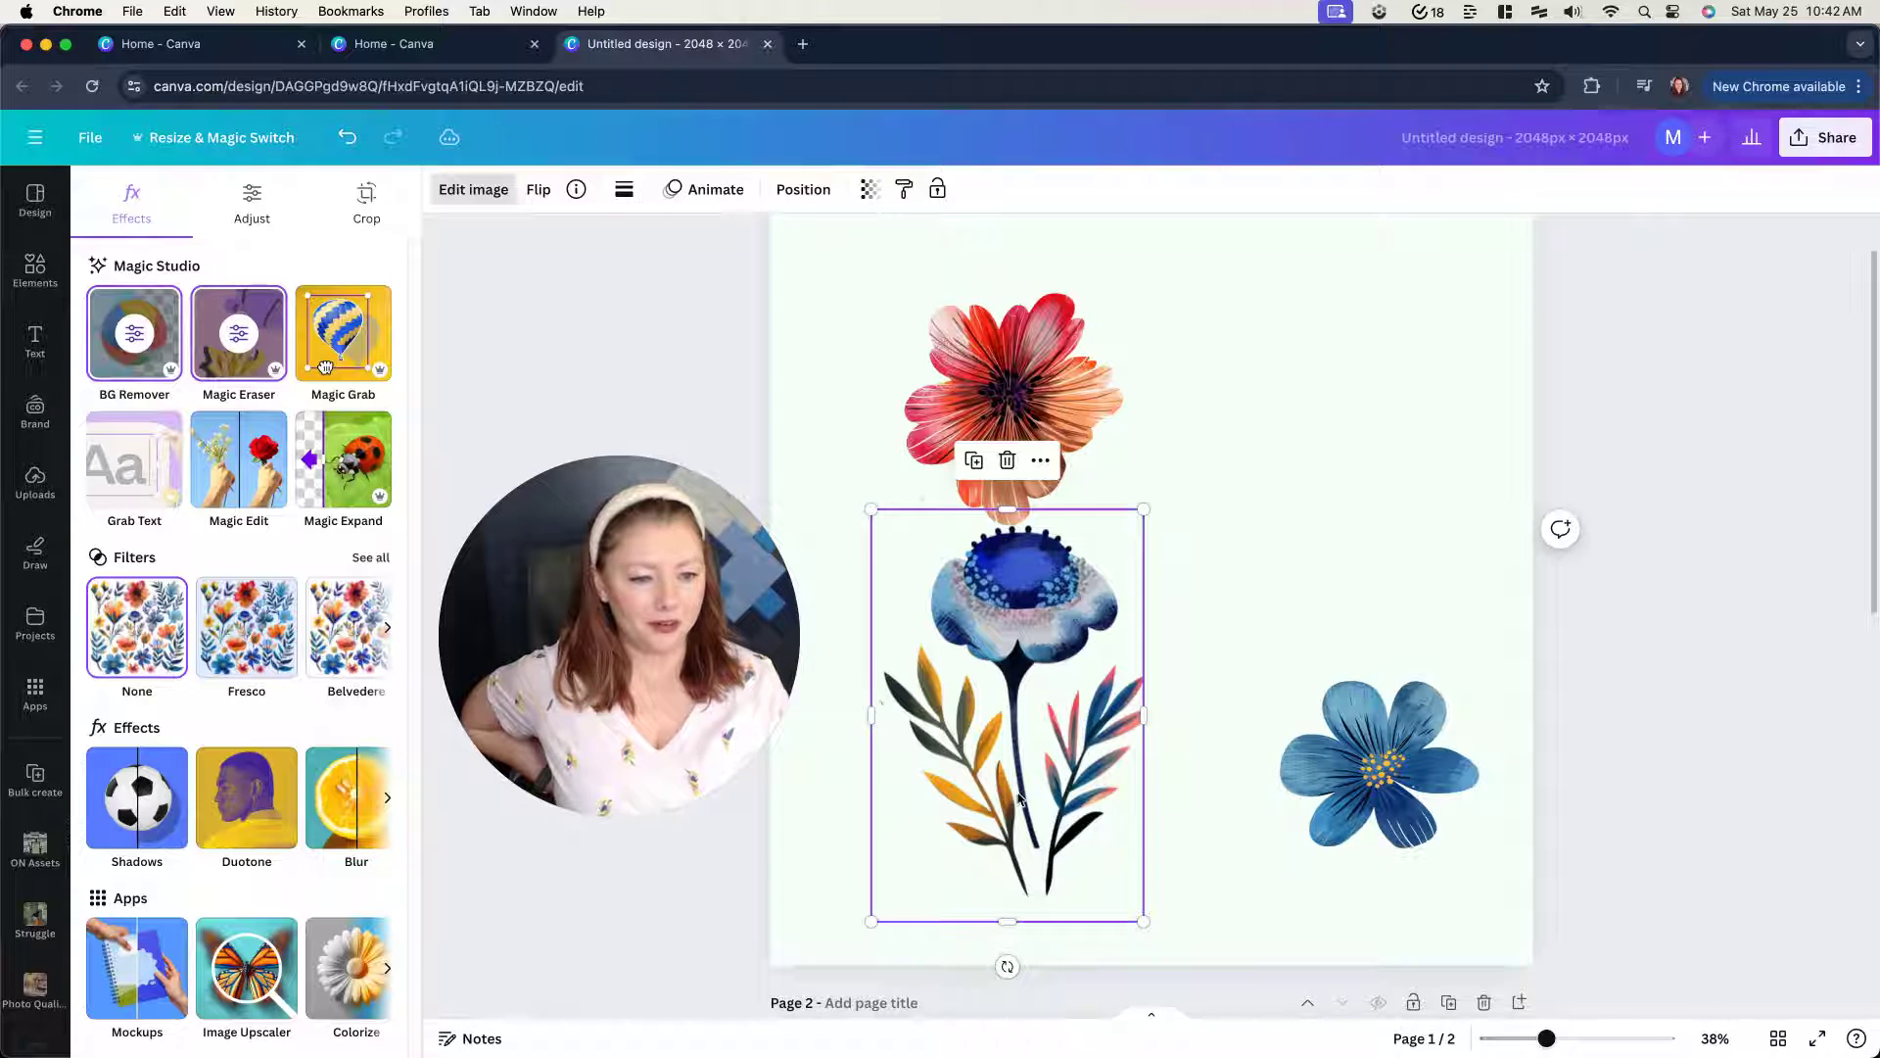
- Shrink the stemmed dark blue flower and place it beside the red-orange one, with the large blue flower moved below them
left_click_drag(1144, 920, 1042, 765)
left_click_drag(955, 636, 1242, 458)
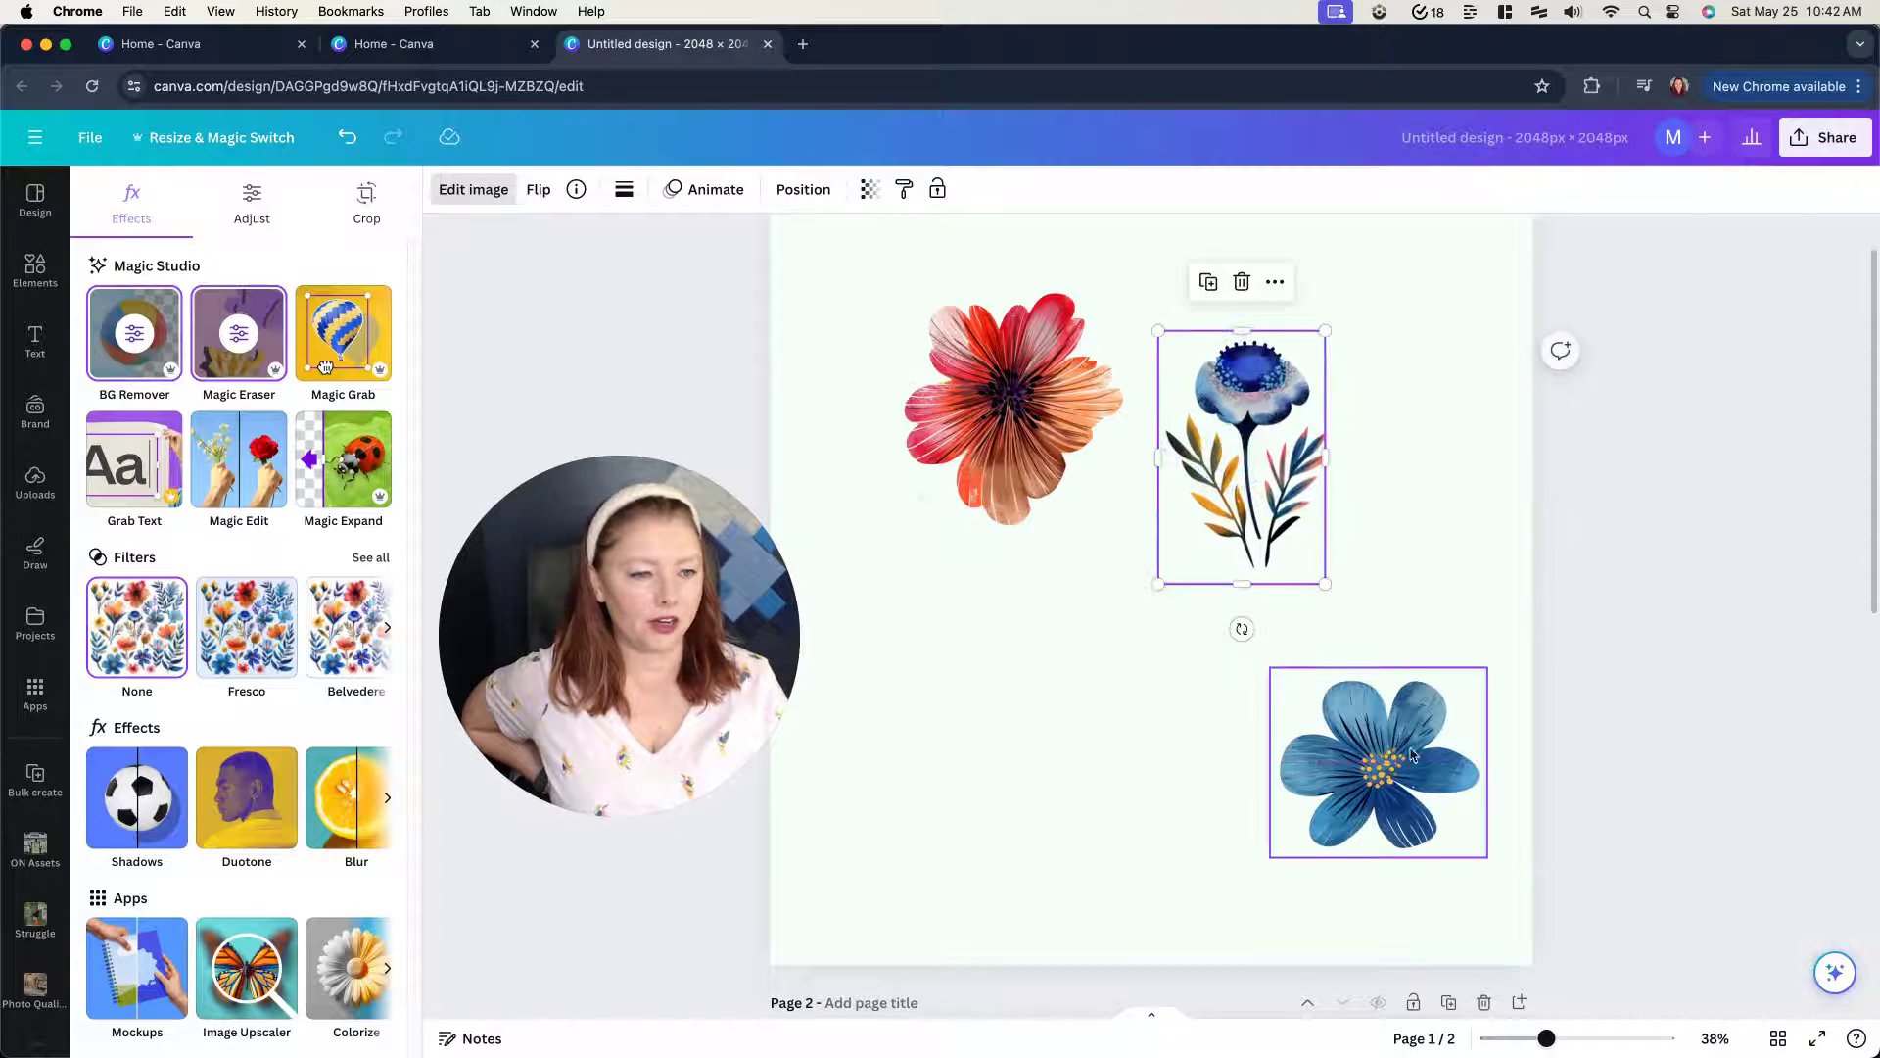
left_click_drag(1390, 798, 1072, 698)
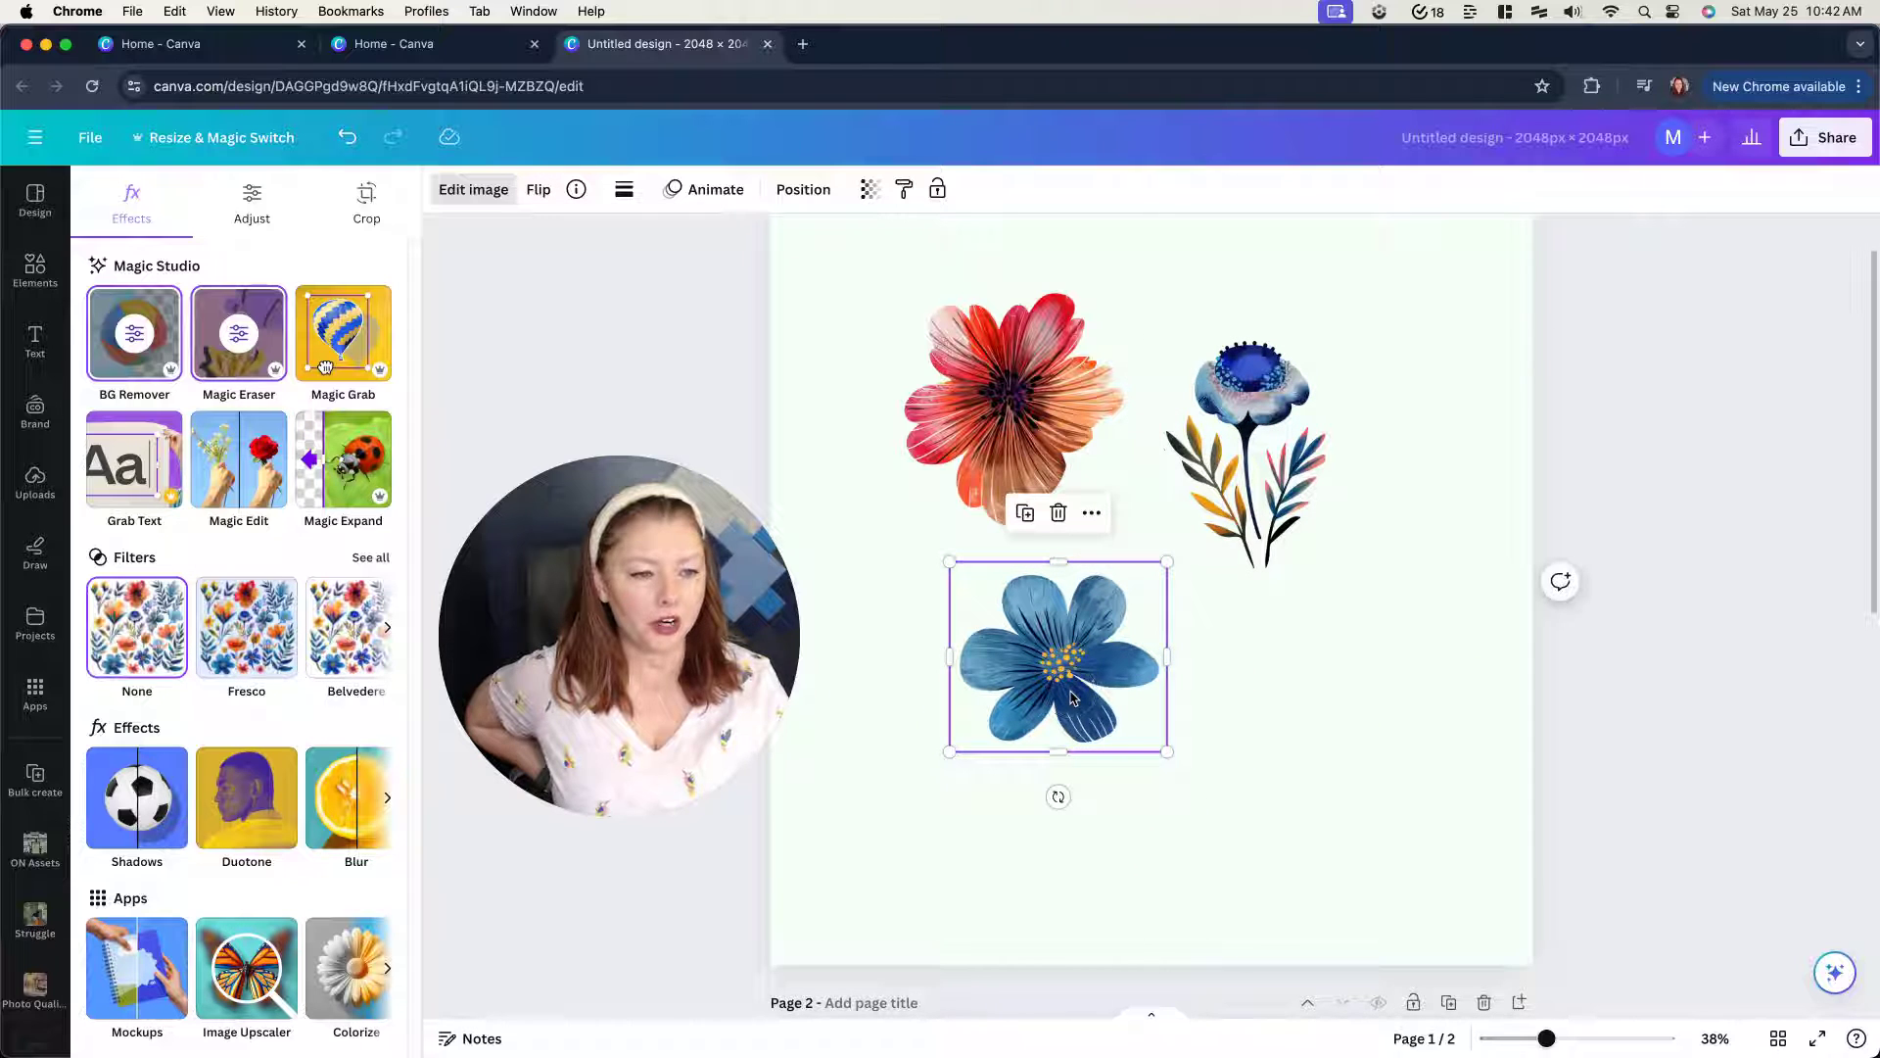
- Duplicate the large blue flower and place the copy in the page's lower-right area
right_click(1073, 697)
mouse_move(1074, 698)
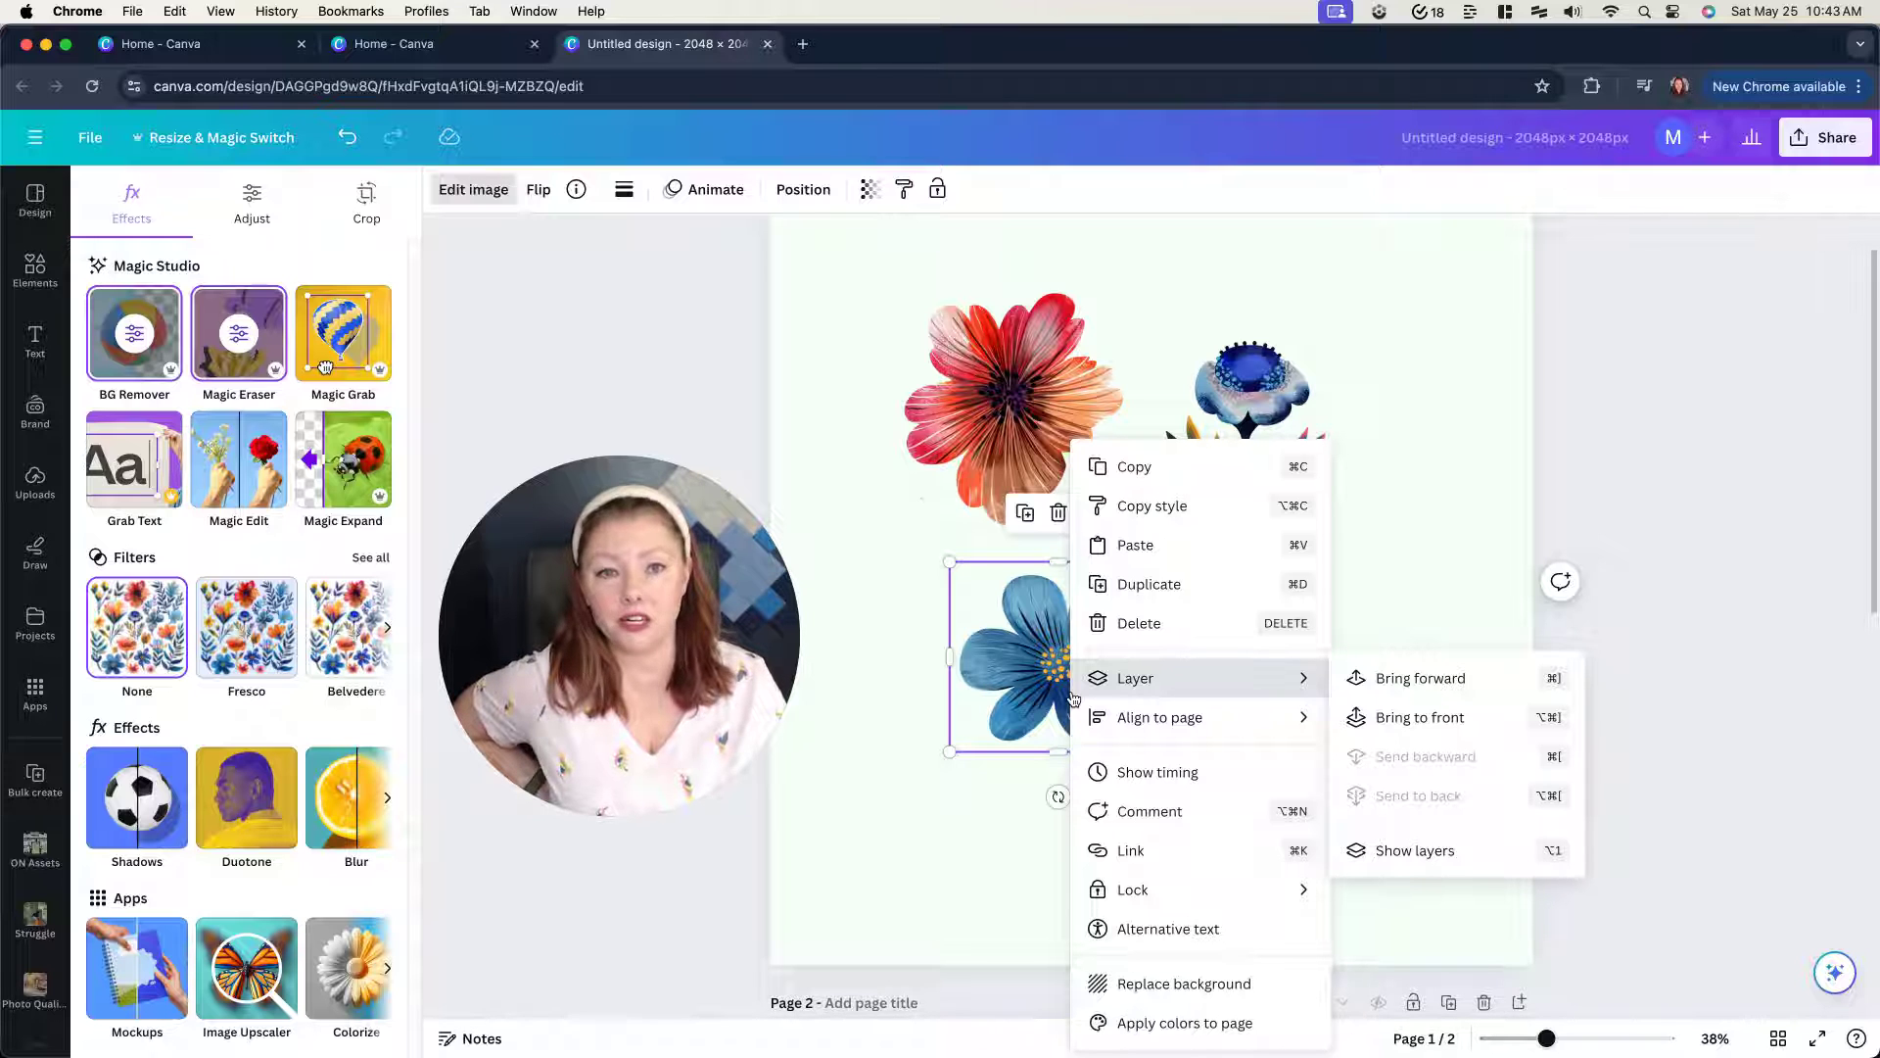
left_click(1148, 584)
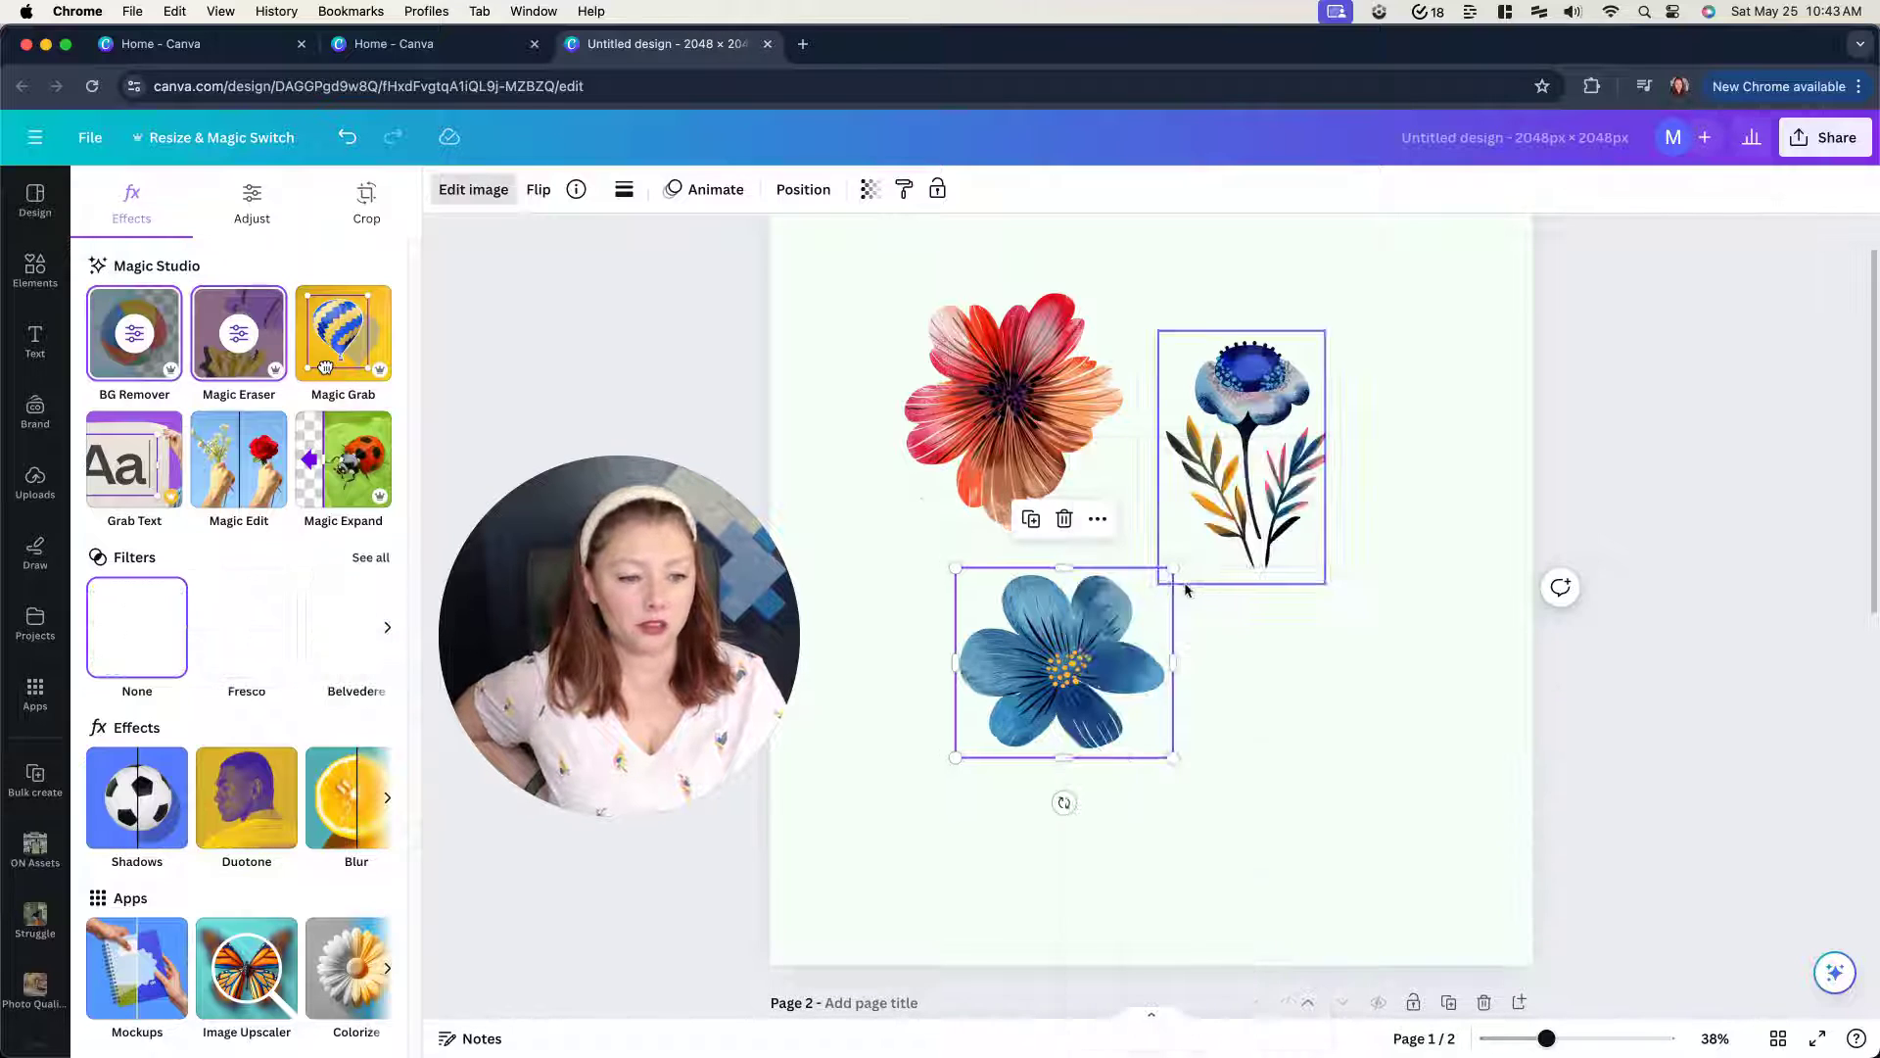
left_click_drag(1119, 681, 1386, 785)
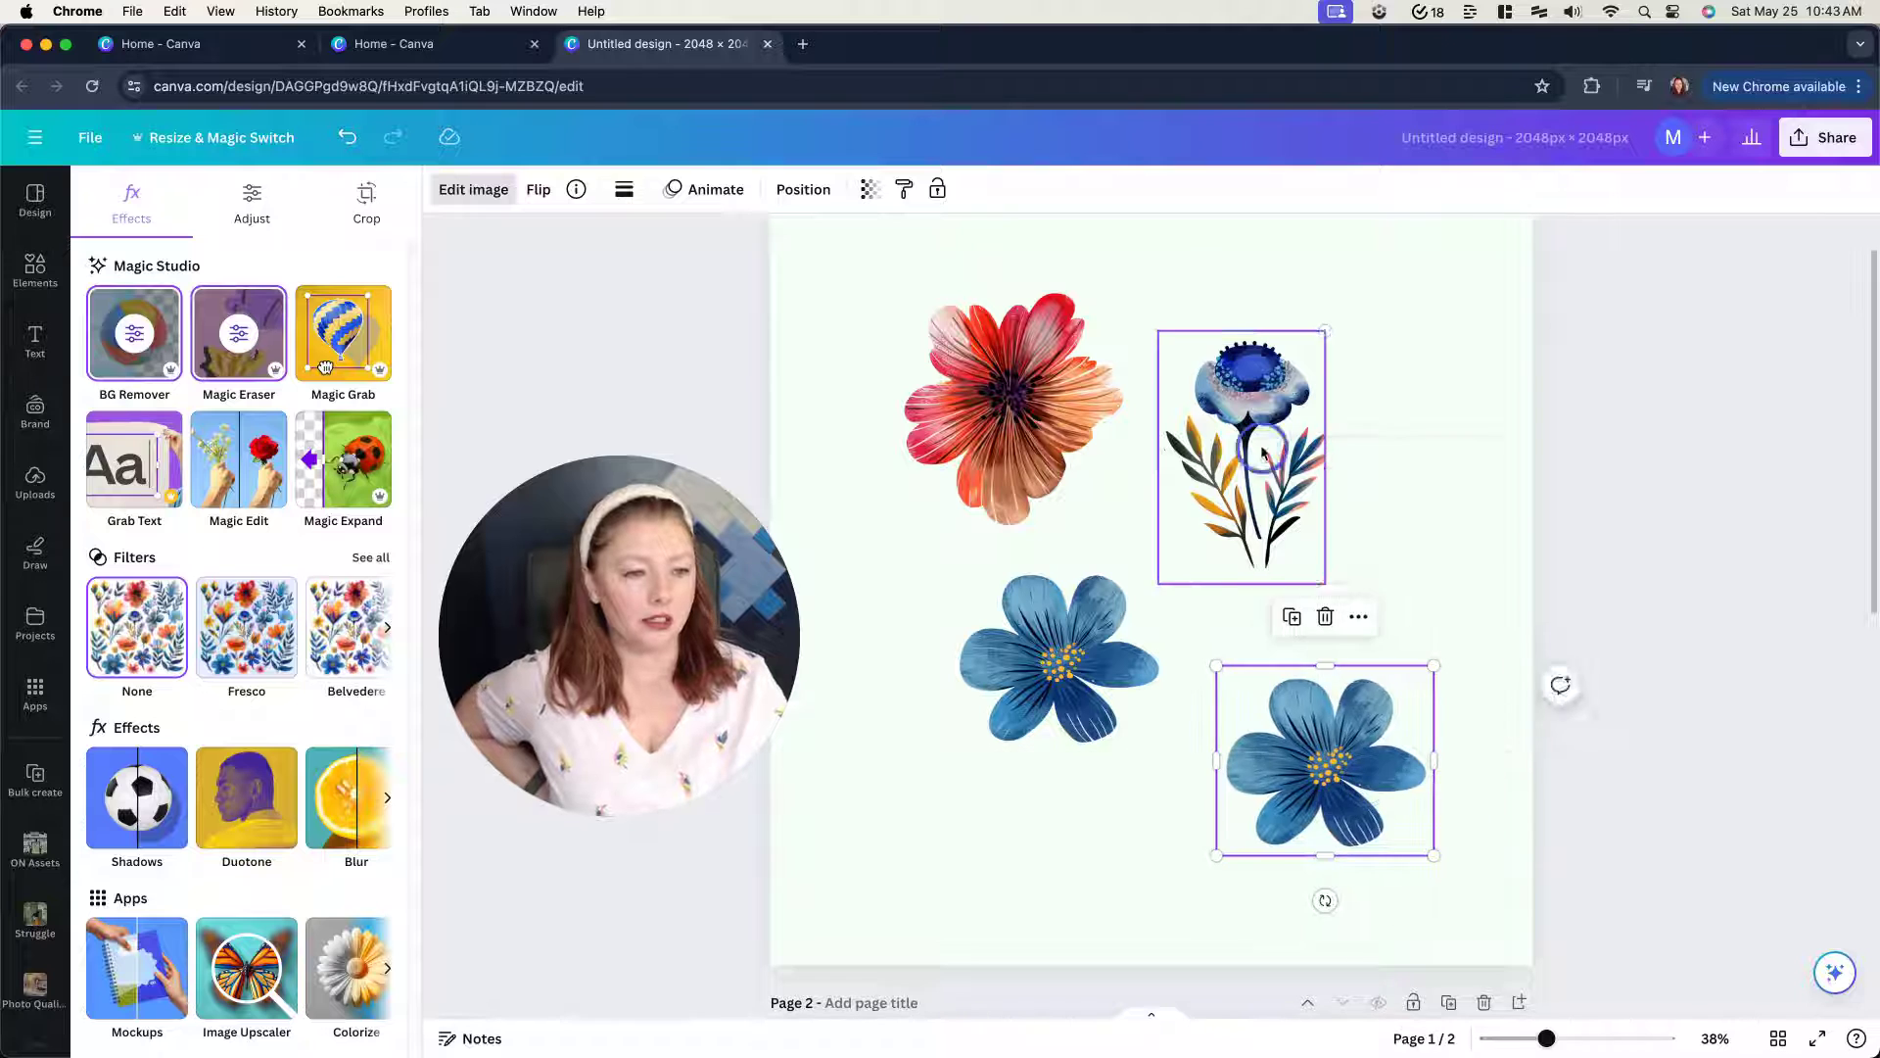
- Duplicate the stemmed dark blue flower, place the copy in the page's lower-left area, and tilt it counterclockwise
right_click(1266, 448)
left_click(1360, 596)
left_click_drag(1290, 464, 930, 798)
left_click_drag(882, 955, 954, 947)
left_click_drag(871, 808, 911, 832)
left_click(987, 460)
right_click(989, 463)
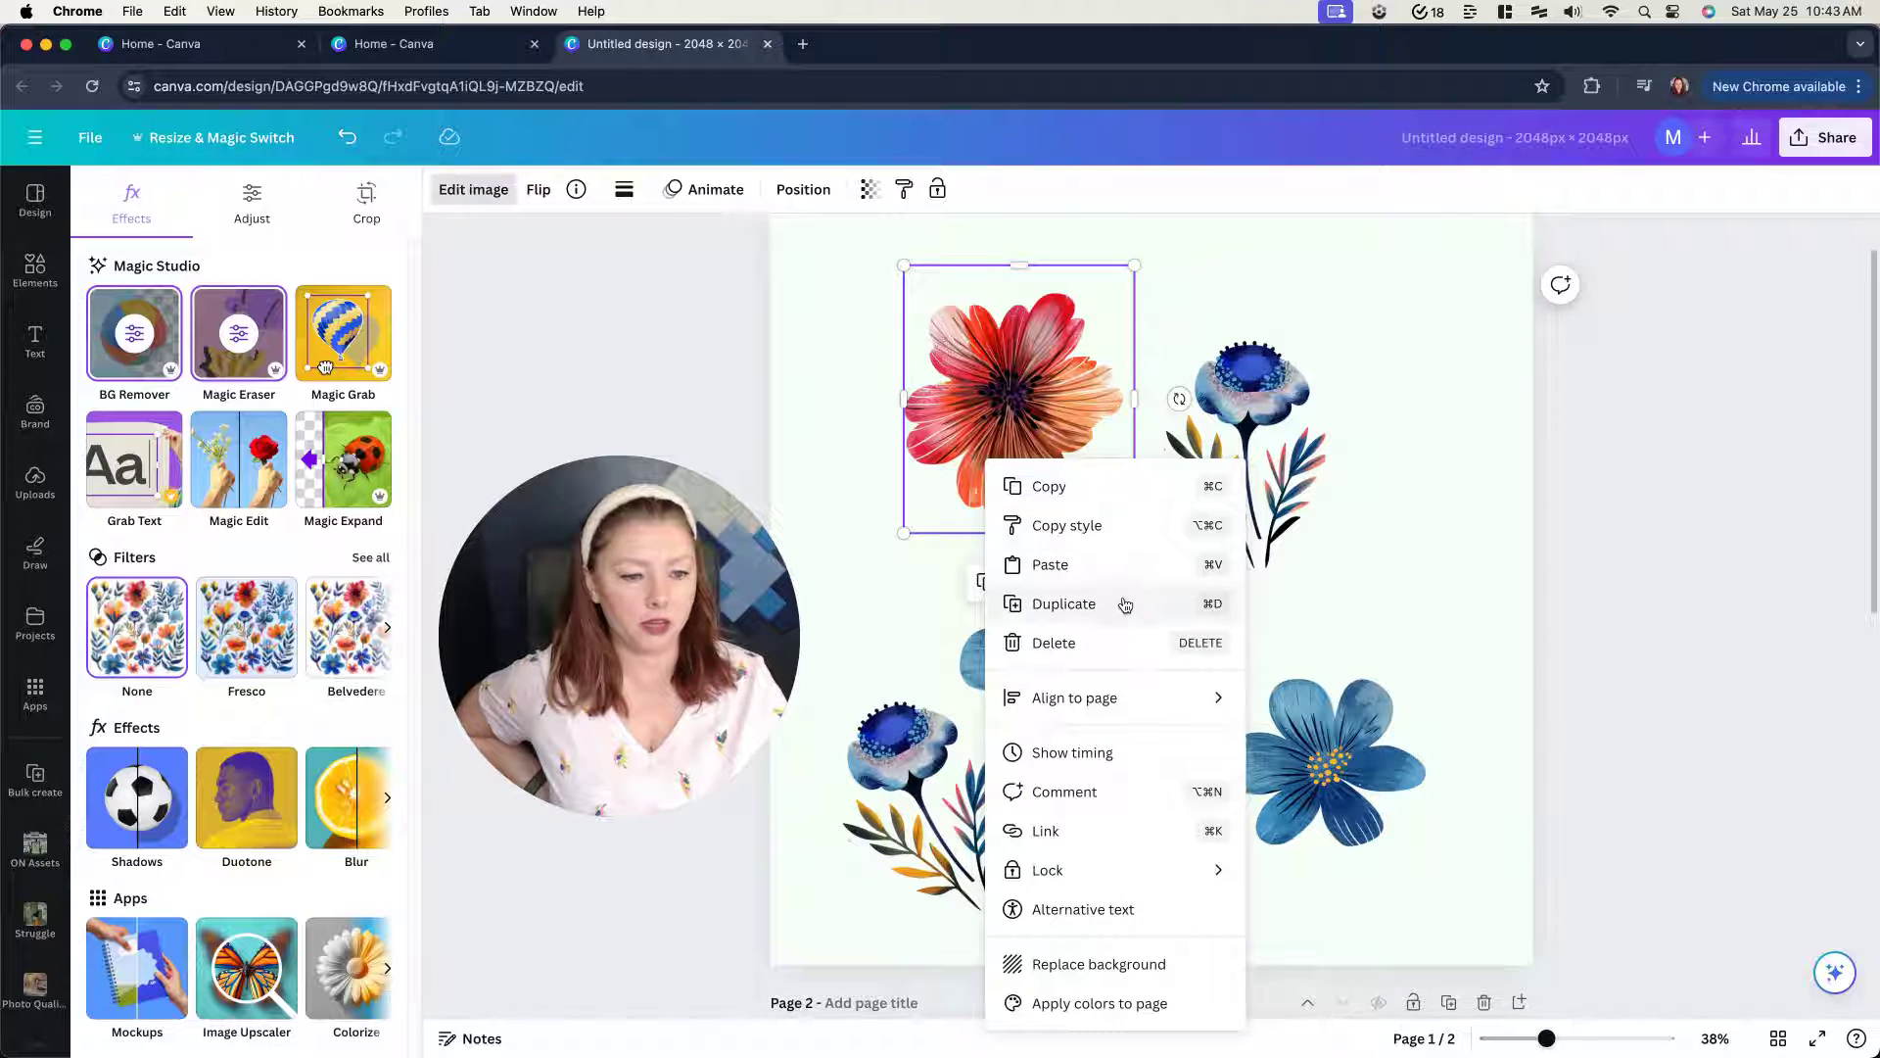
left_click(1067, 642)
left_click(1002, 367)
left_click(335, 143)
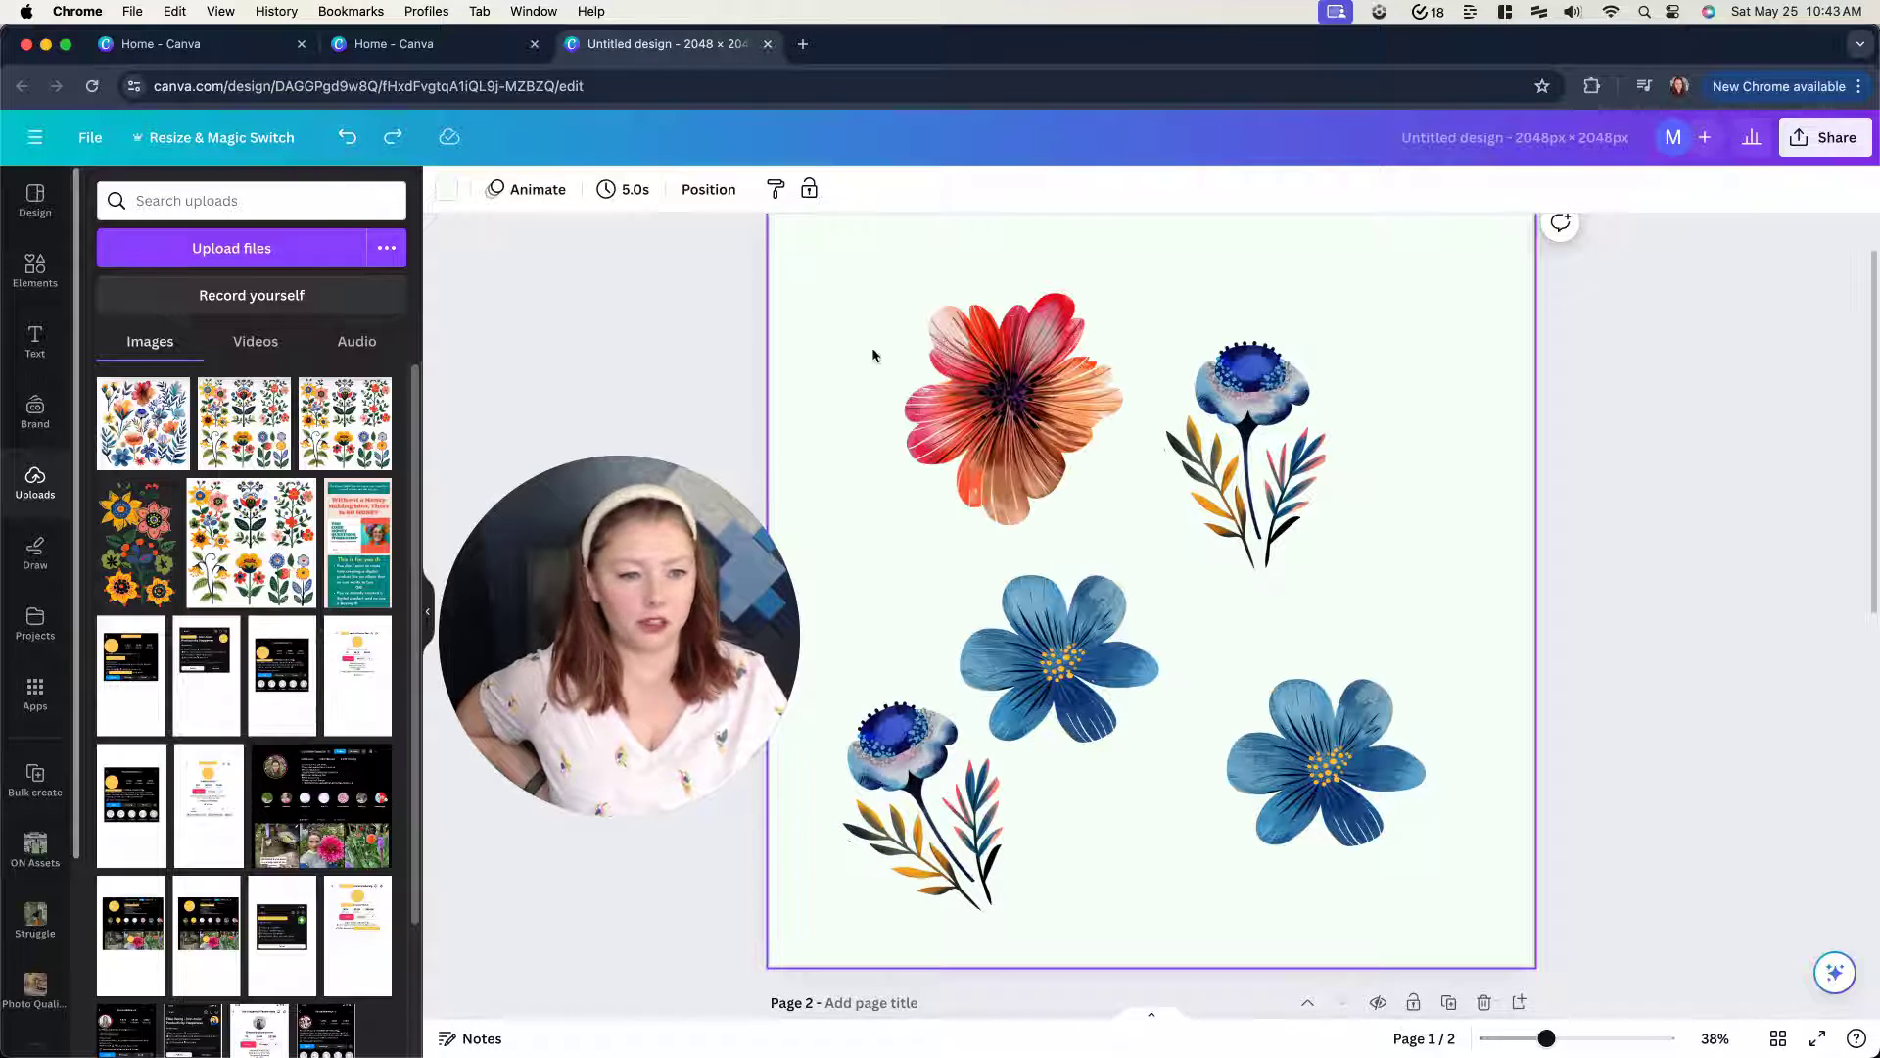
- Duplicate the red-orange flower, place the copy in the page's upper-right corner, and make it slightly smaller
right_click(1028, 412)
left_click(1122, 555)
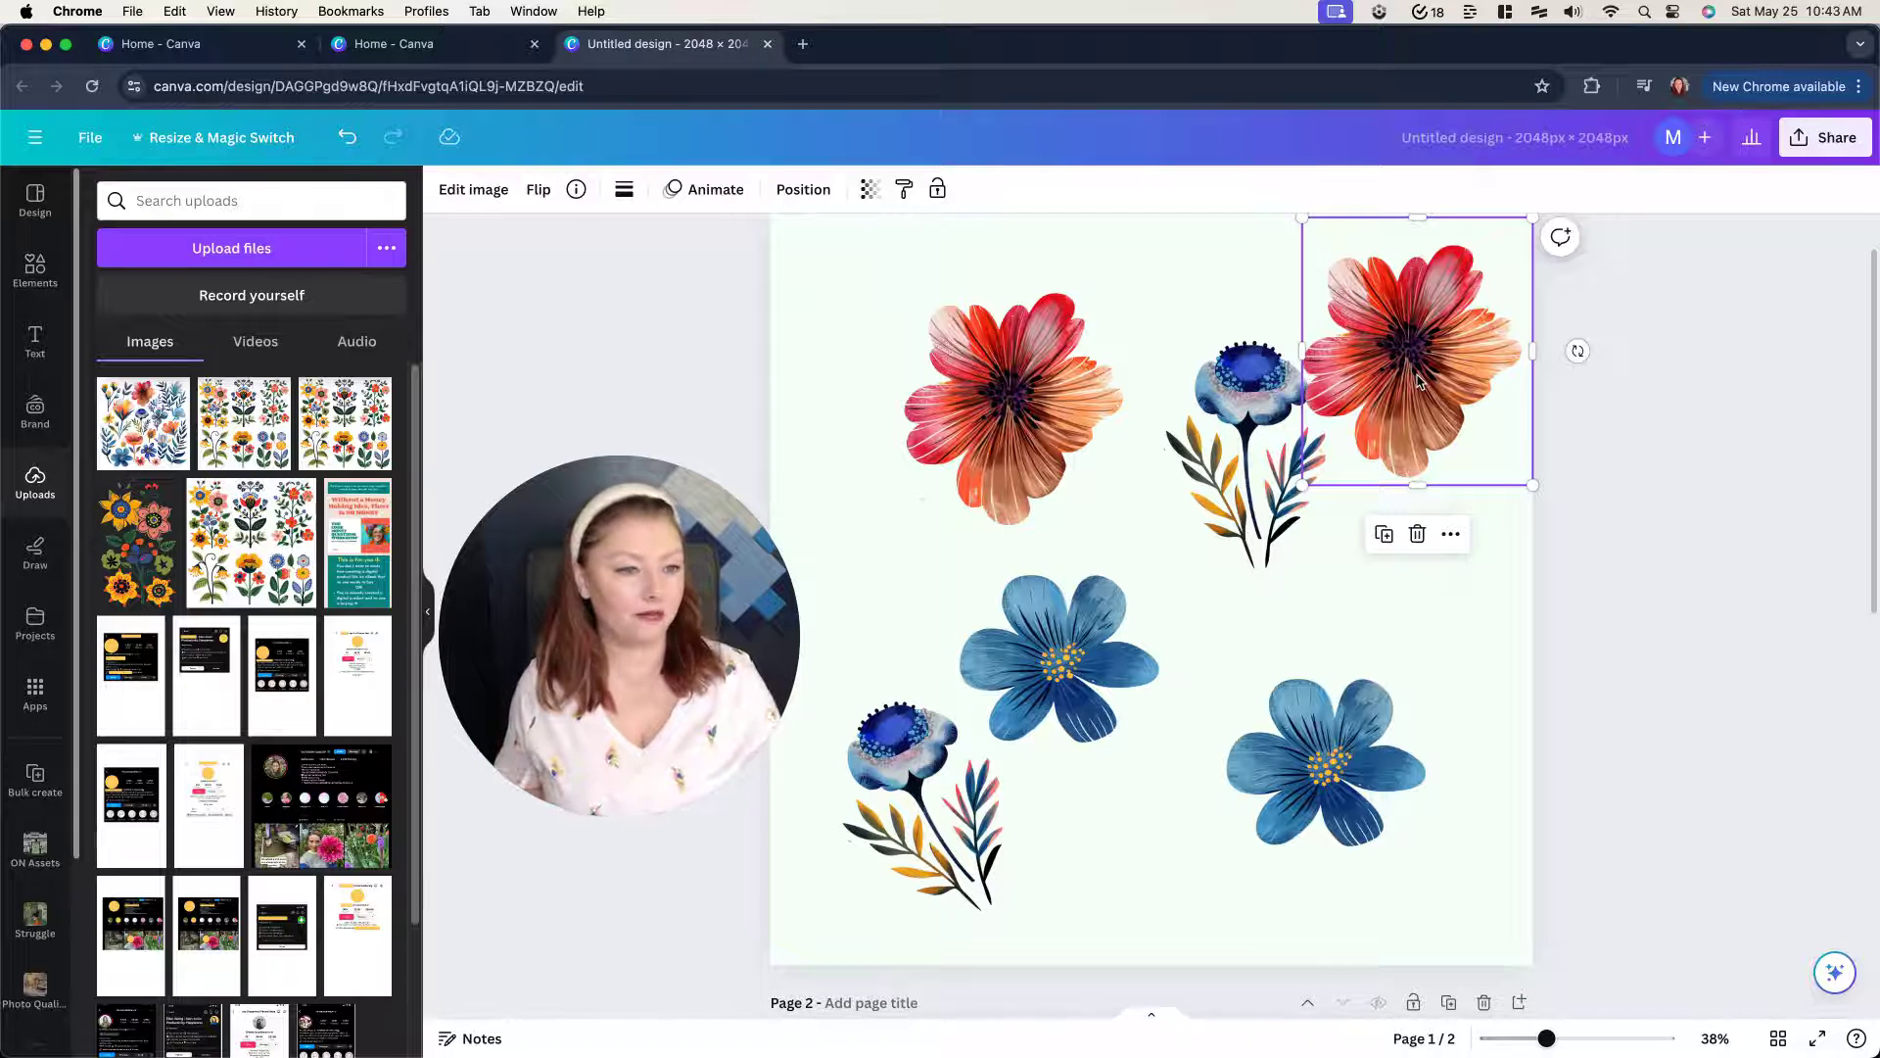
left_click_drag(1532, 484, 1492, 424)
left_click_drag(1401, 342, 1422, 344)
- Spread out the flowers on page 1, with red-orange and stemmed ones along the top, blue ones beneath, and the tilted one at lower left
left_click_drag(1005, 431, 911, 409)
left_click_drag(1057, 658, 1031, 570)
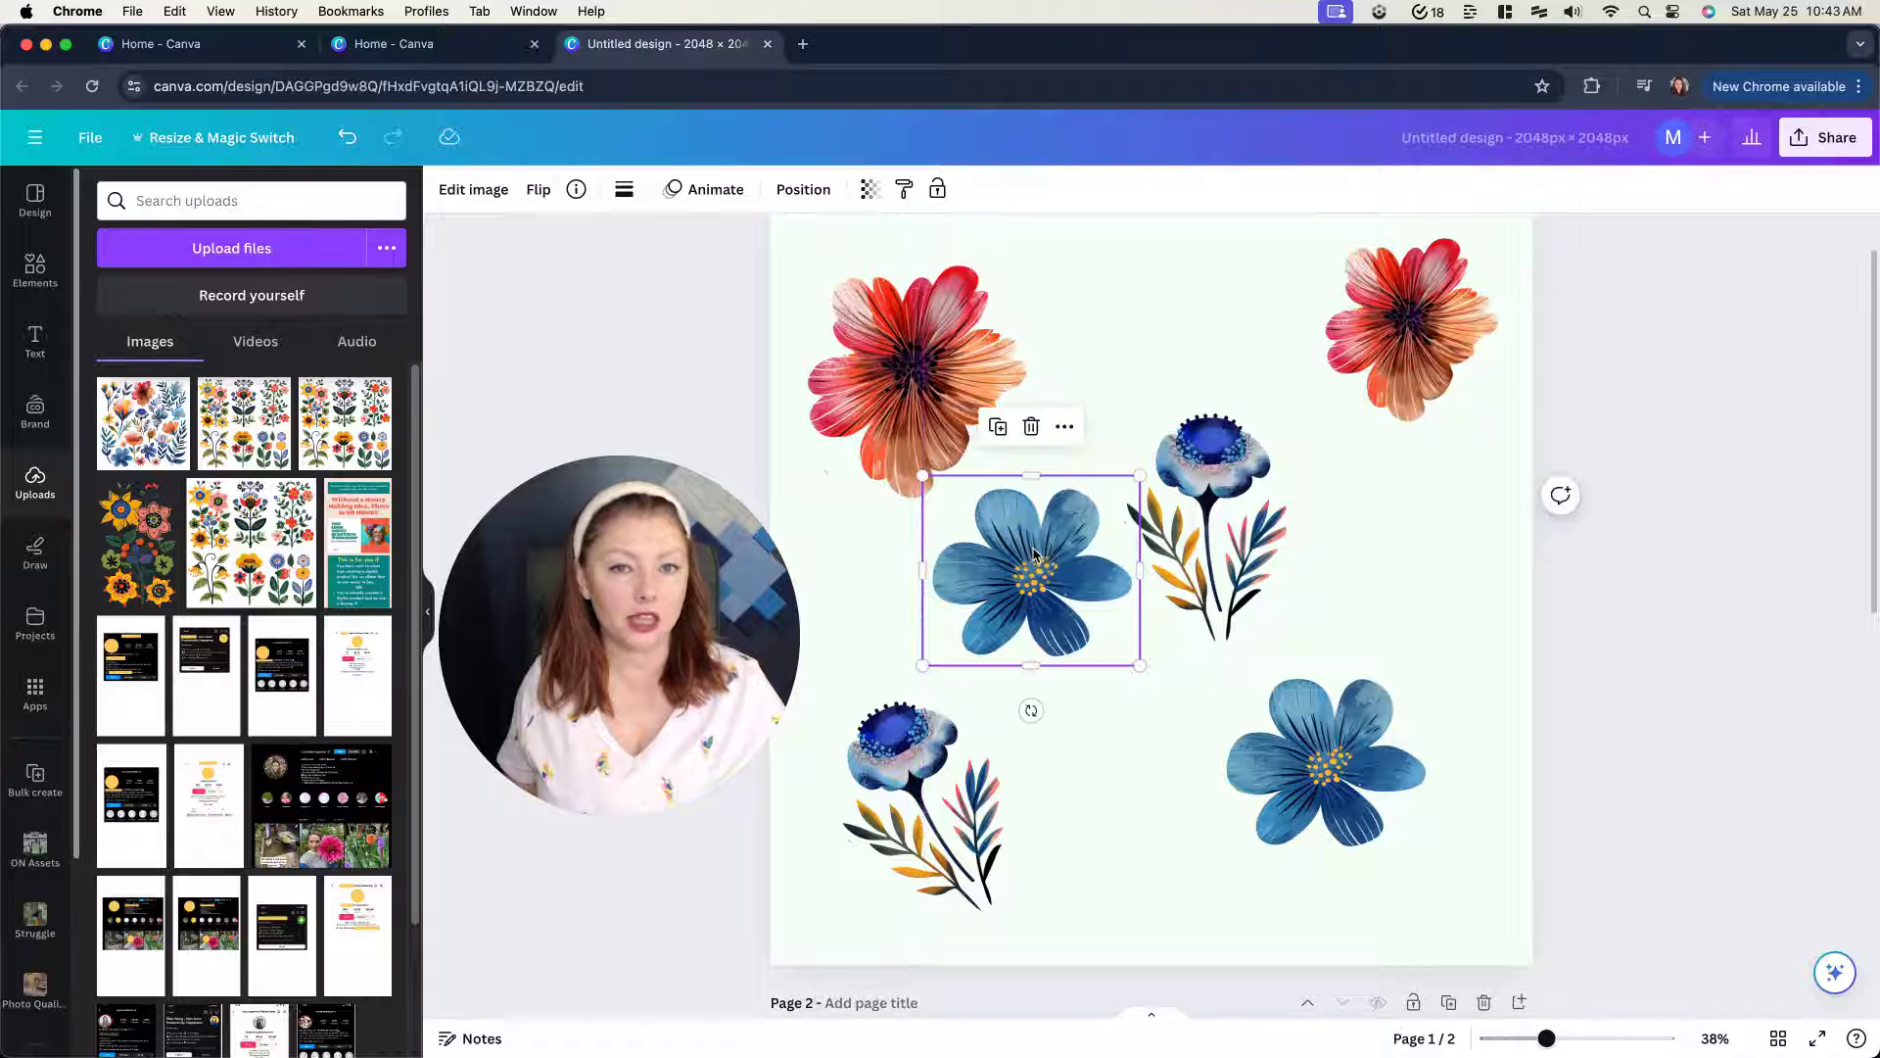
left_click_drag(1263, 517, 1263, 382)
left_click_drag(1384, 752, 1425, 635)
left_click_drag(982, 608, 1048, 623)
left_click(862, 749)
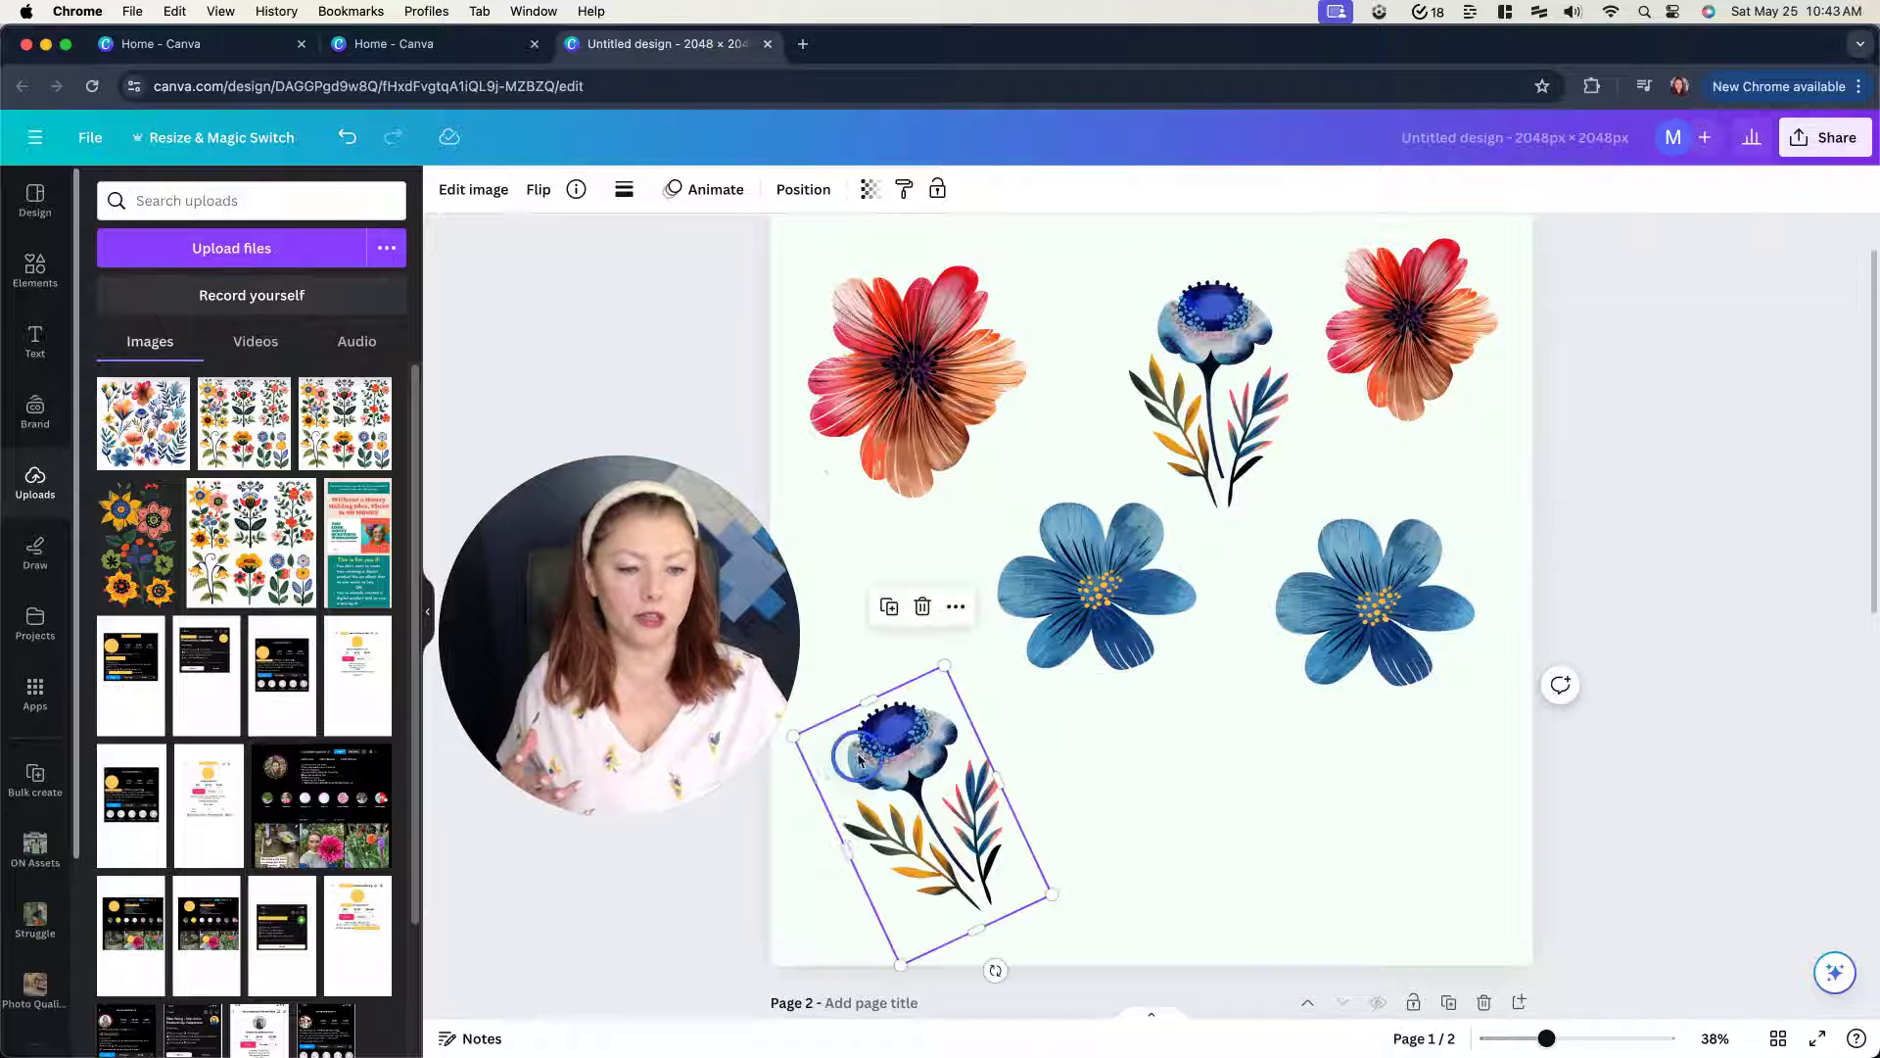
left_click_drag(862, 749, 877, 673)
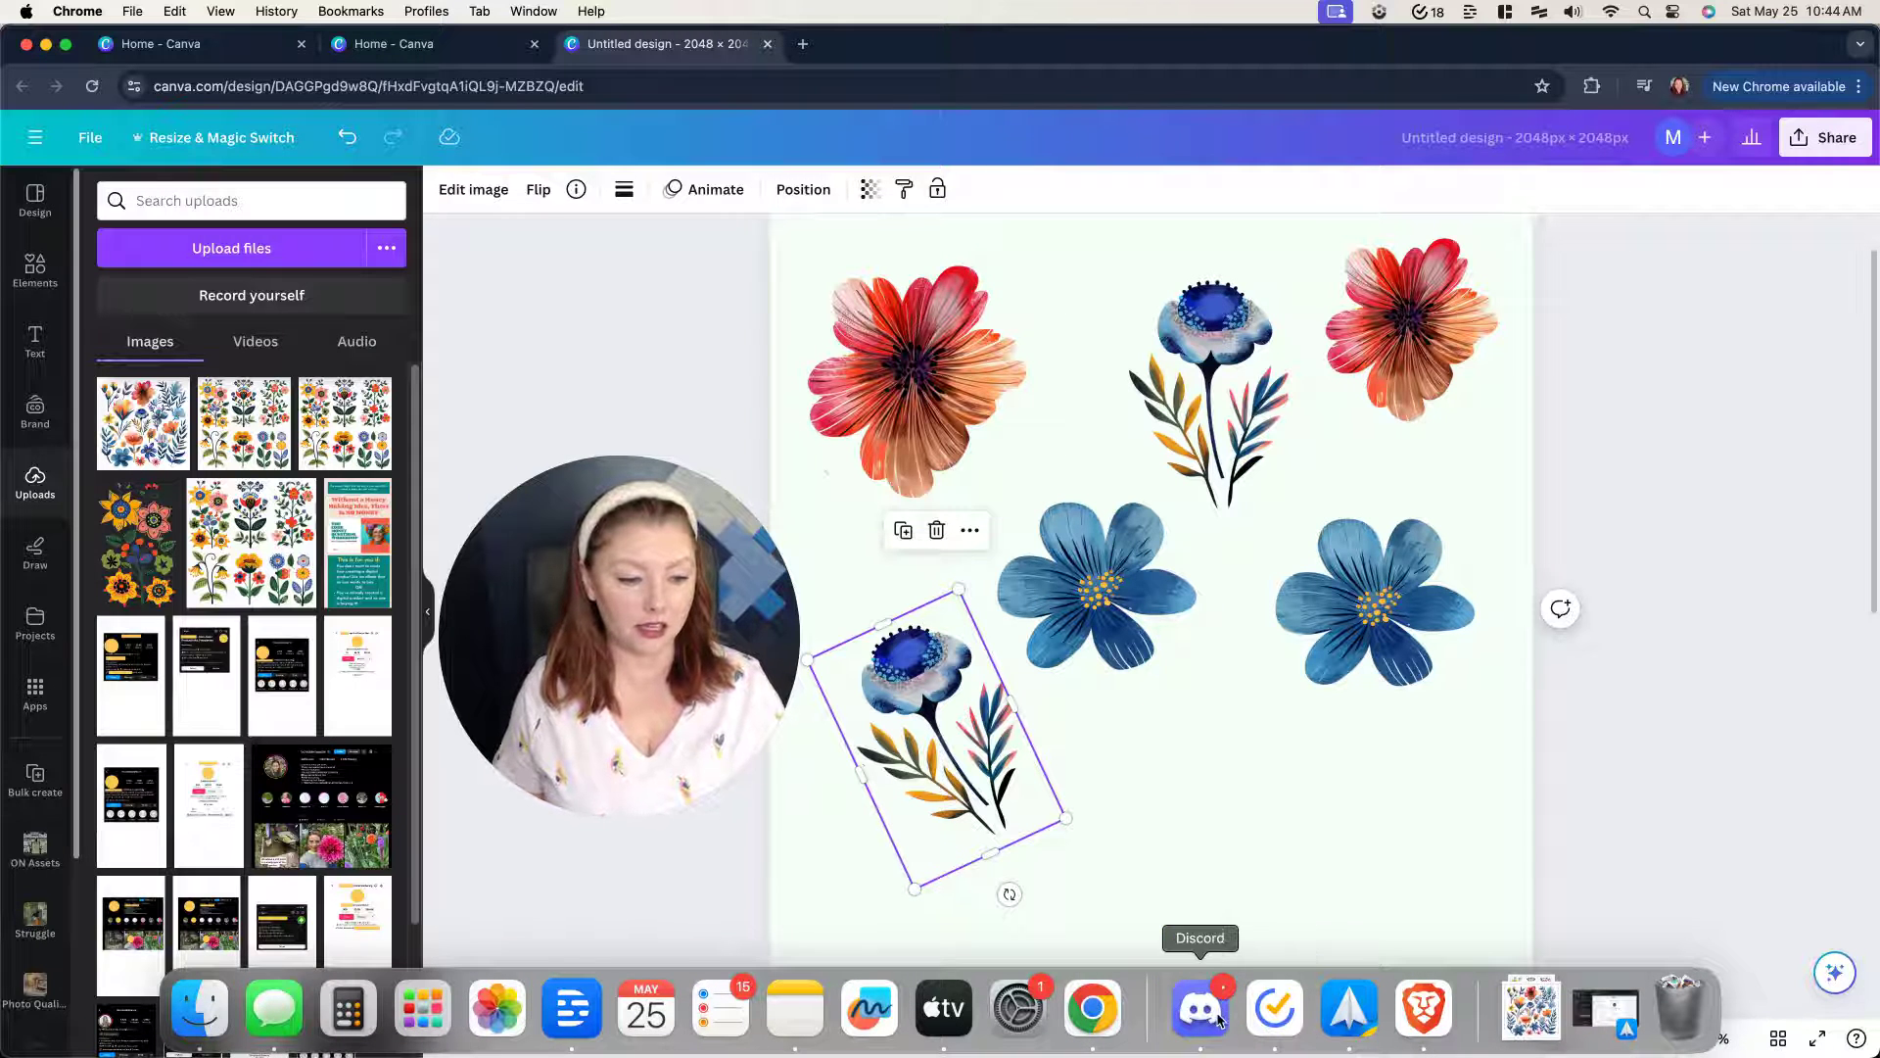
- Switch to Discord and view the upscaled summer flowers image and its prompt in the digital-stickers channel
left_click(1197, 1024)
left_click_drag(562, 610, 1158, 730)
left_click(873, 506)
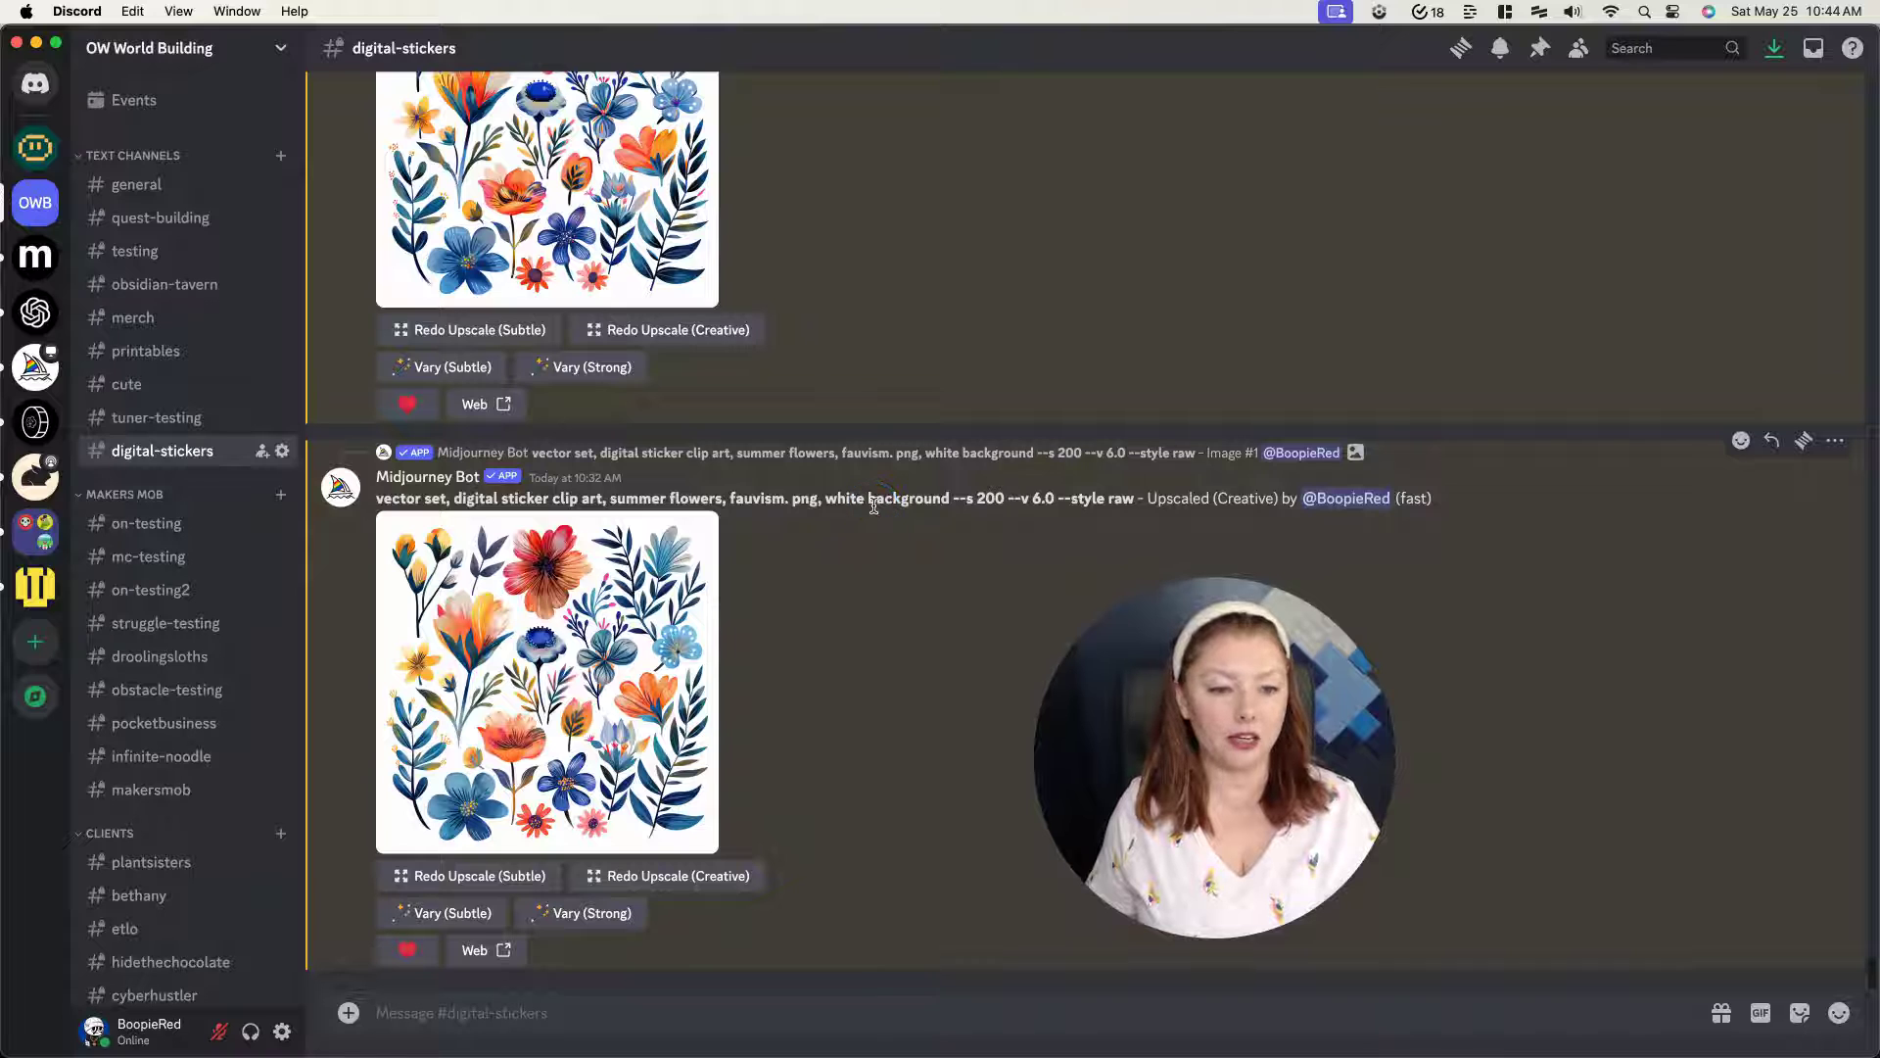